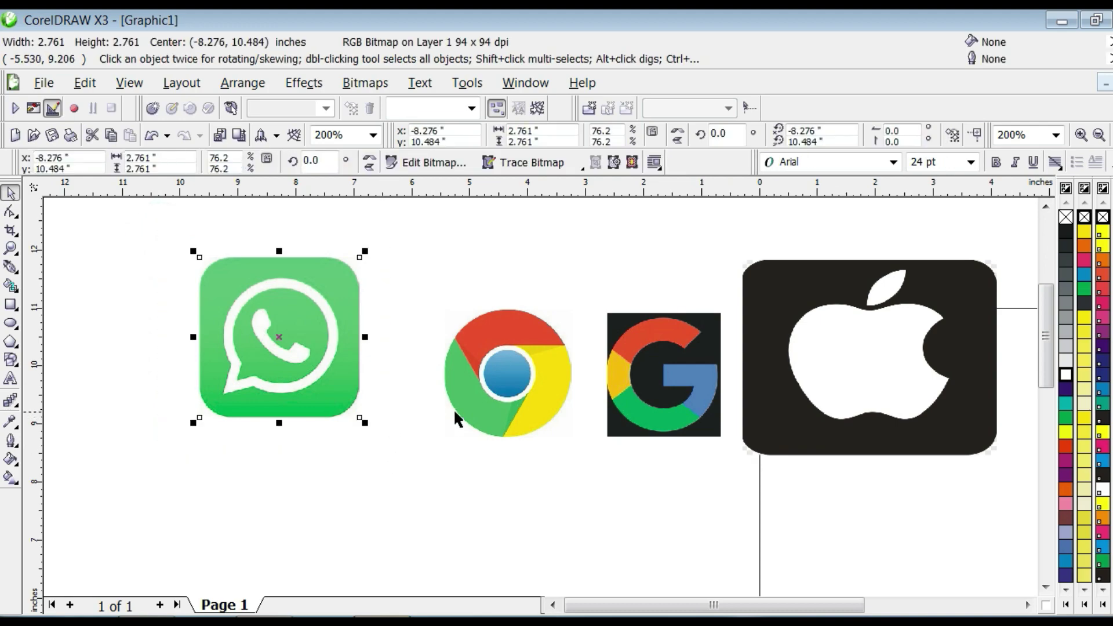
- Move the Chrome and Google logos leftward so they sit closer to the WhatsApp logo
drag(484, 386, 442, 357)
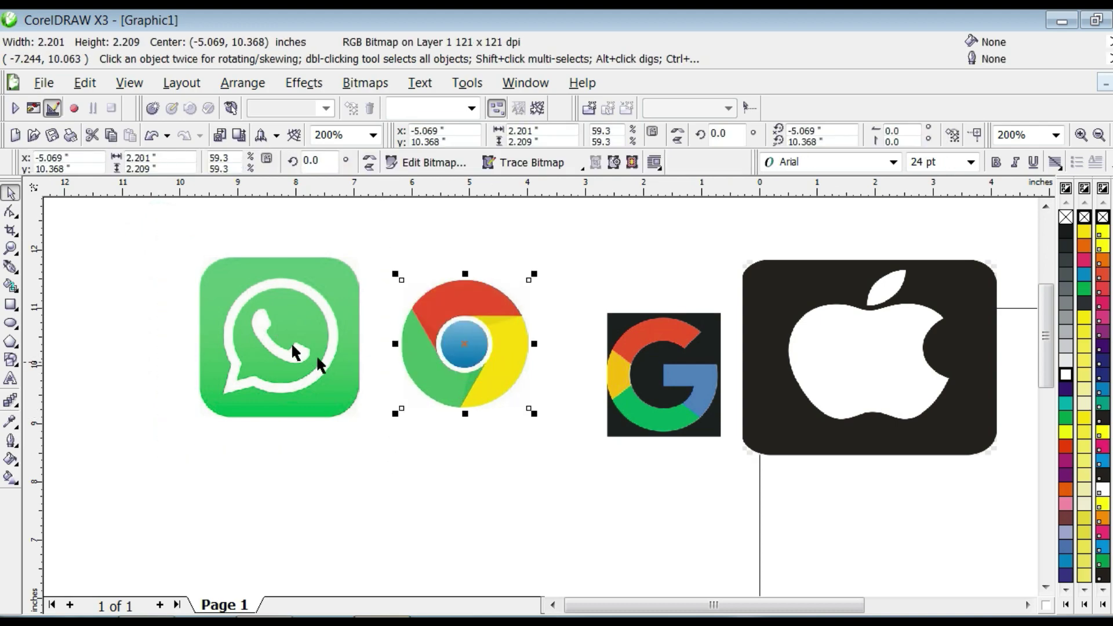
drag(266, 307, 368, 423)
drag(391, 232, 539, 424)
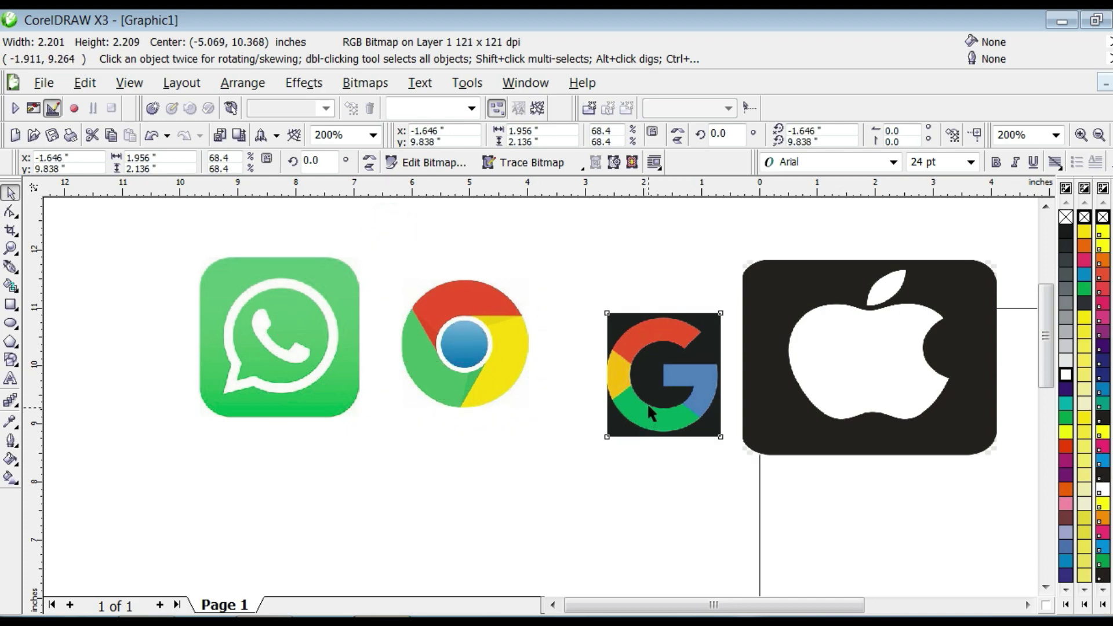
drag(647, 402, 617, 387)
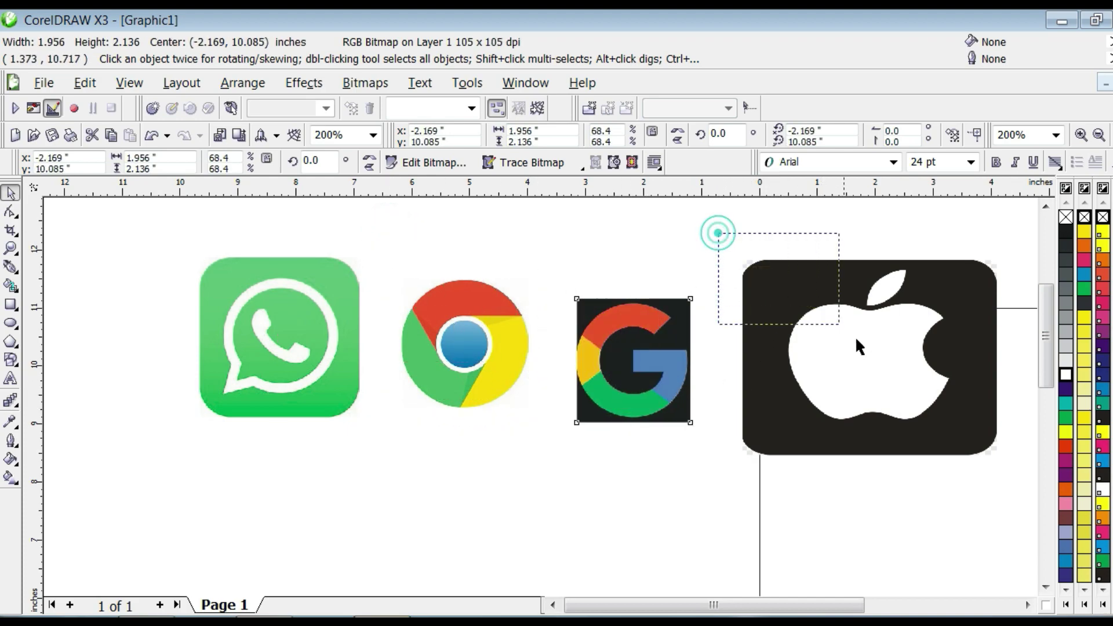
- Narrow the Apple logo to about 3.64 inches wide and move it closer to the Google logo
drag(857, 339, 1032, 488)
drag(940, 360, 890, 365)
drag(784, 382, 780, 376)
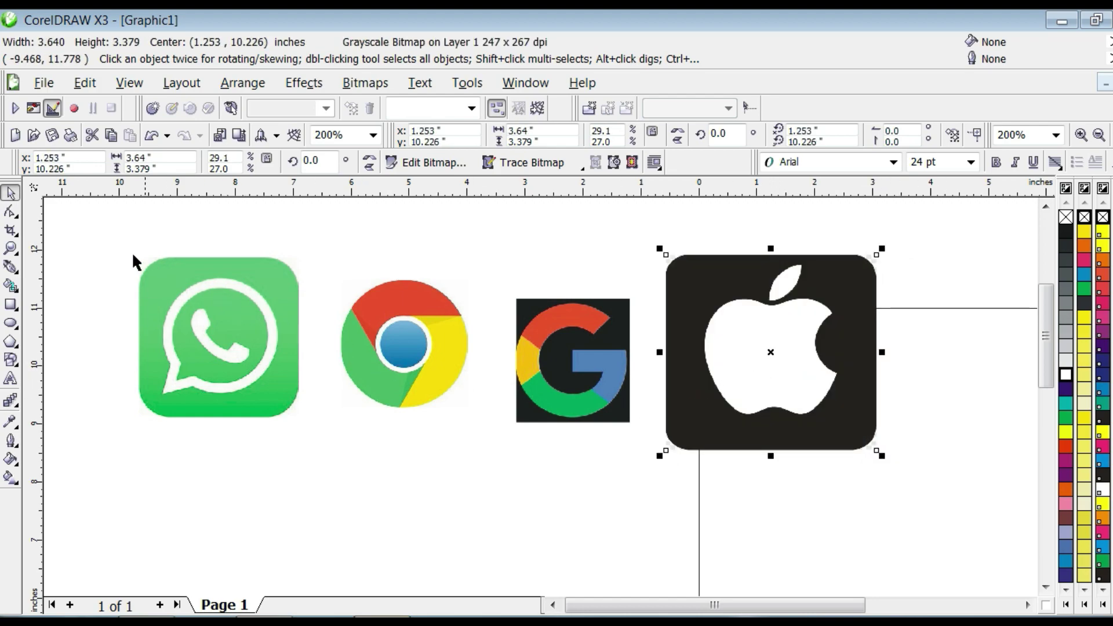
drag(92, 222, 318, 433)
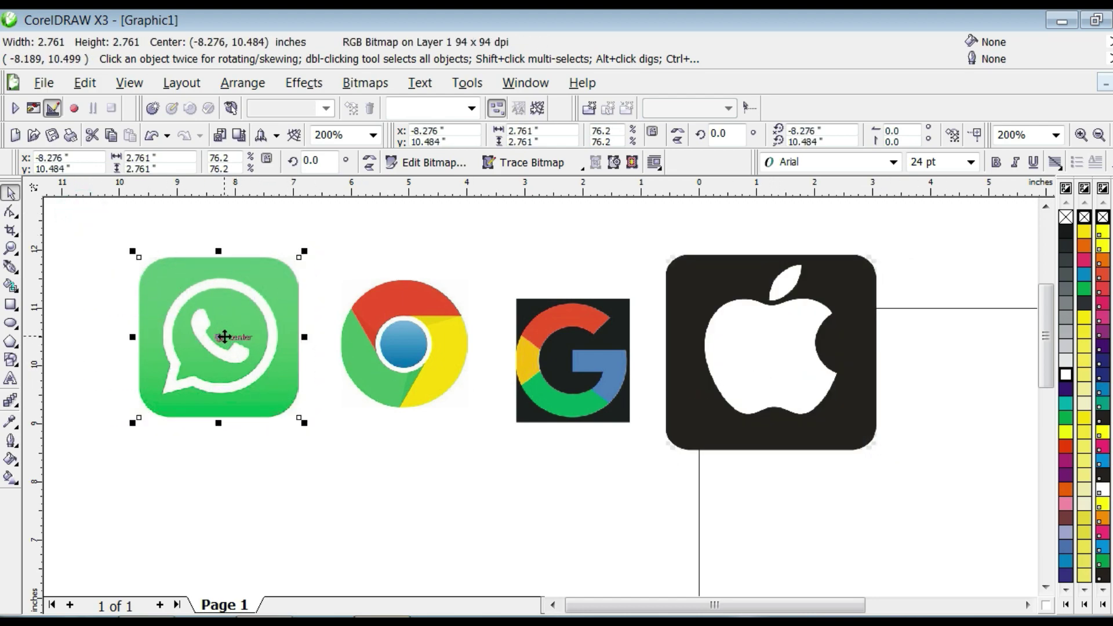
click(95, 227)
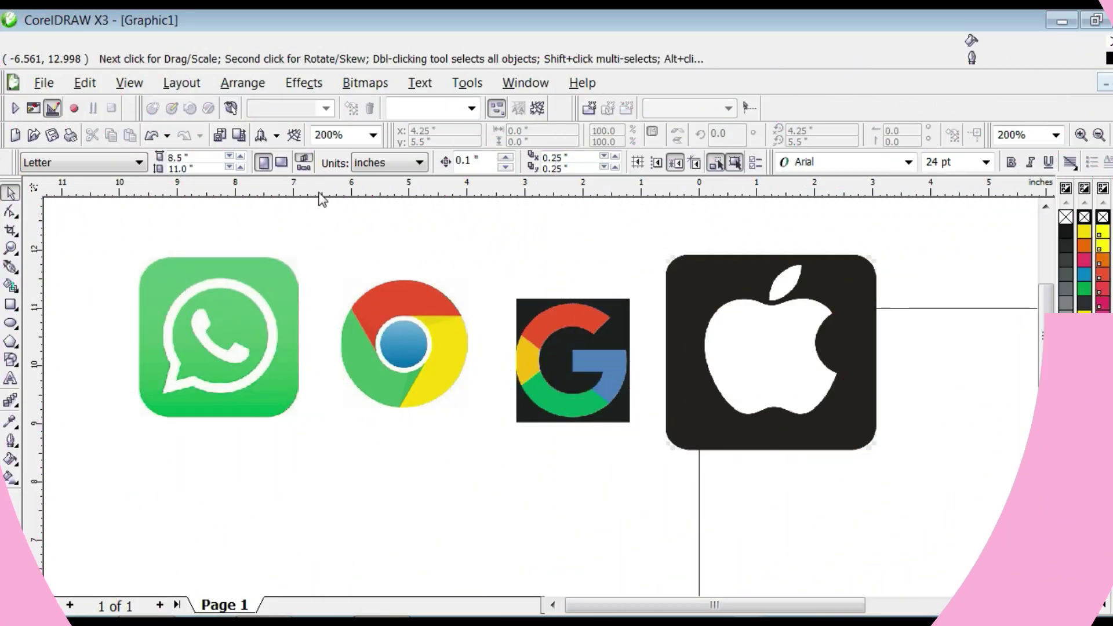
- Move the Chrome, Google and Apple logos away to the right and copy the WhatsApp logo into a new document
drag(323, 199, 892, 485)
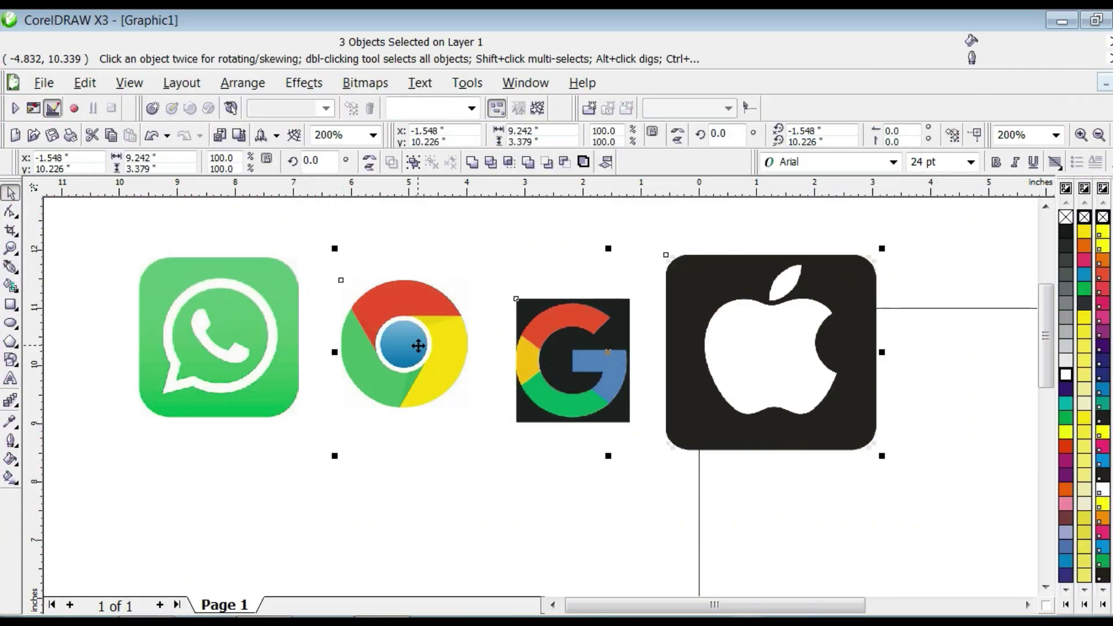
drag(406, 346, 573, 358)
click(279, 365)
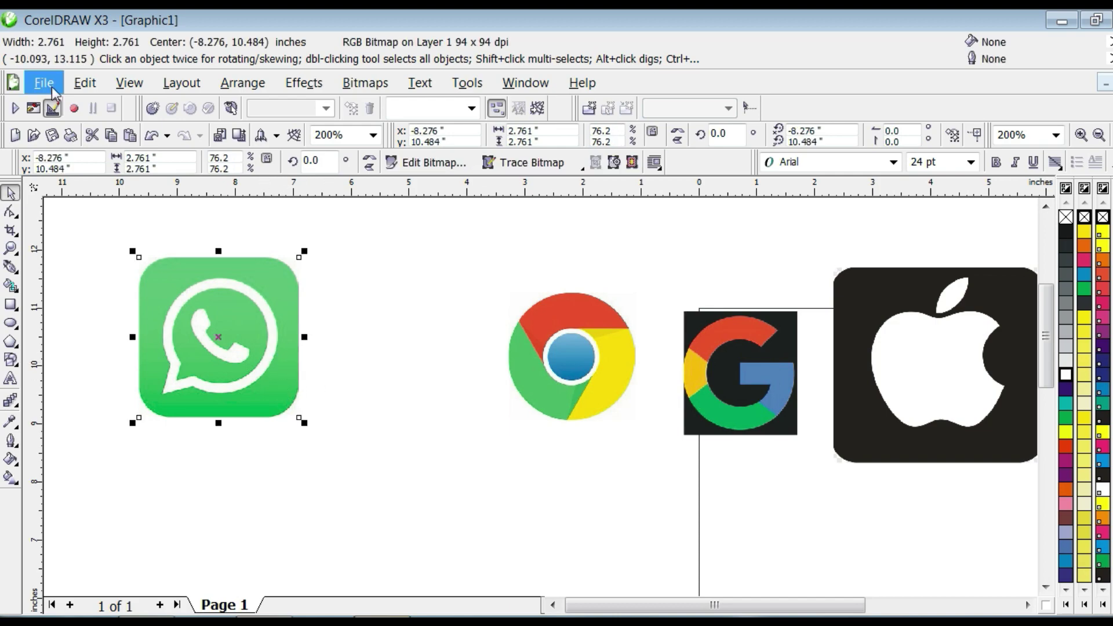
click(54, 92)
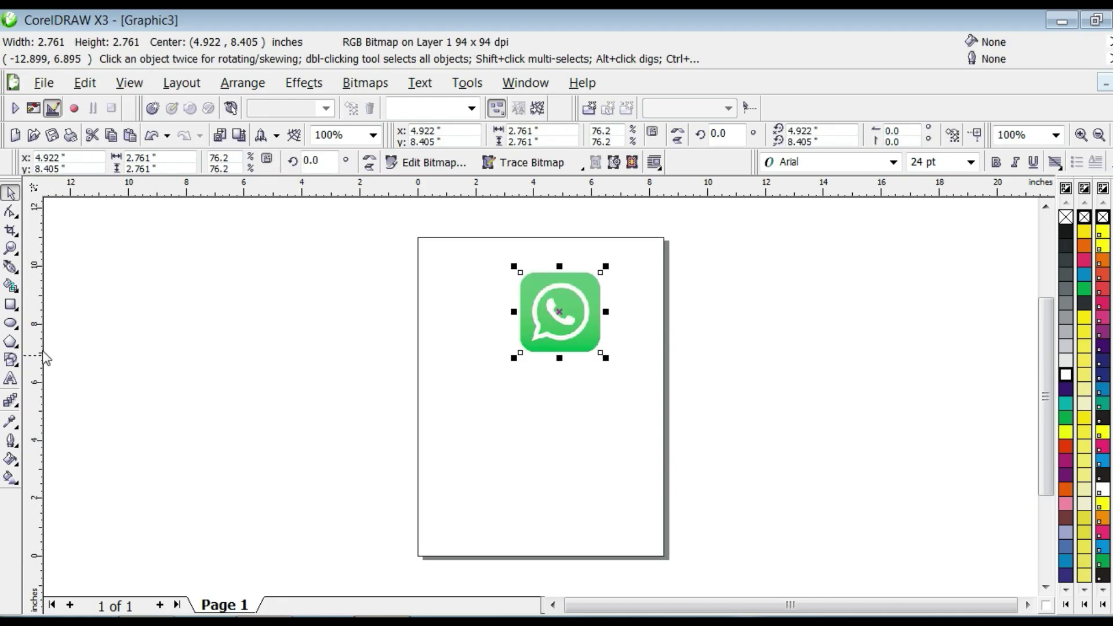
- Draw a circle about 4.7 inches across beside the page and move it closer to the page's left edge
click(12, 325)
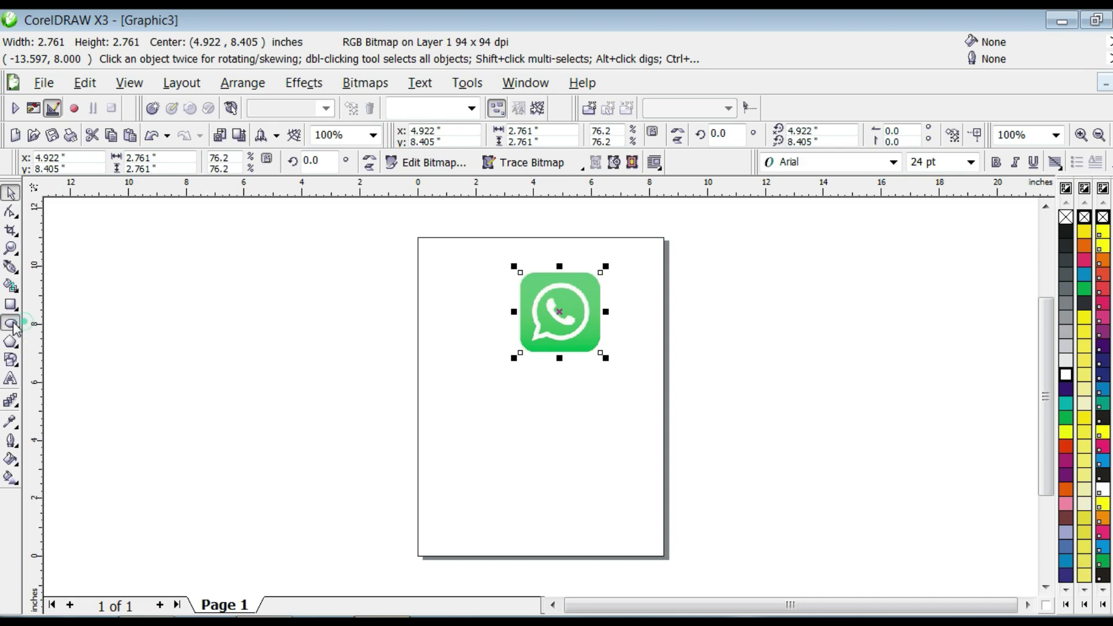
drag(196, 290, 267, 361)
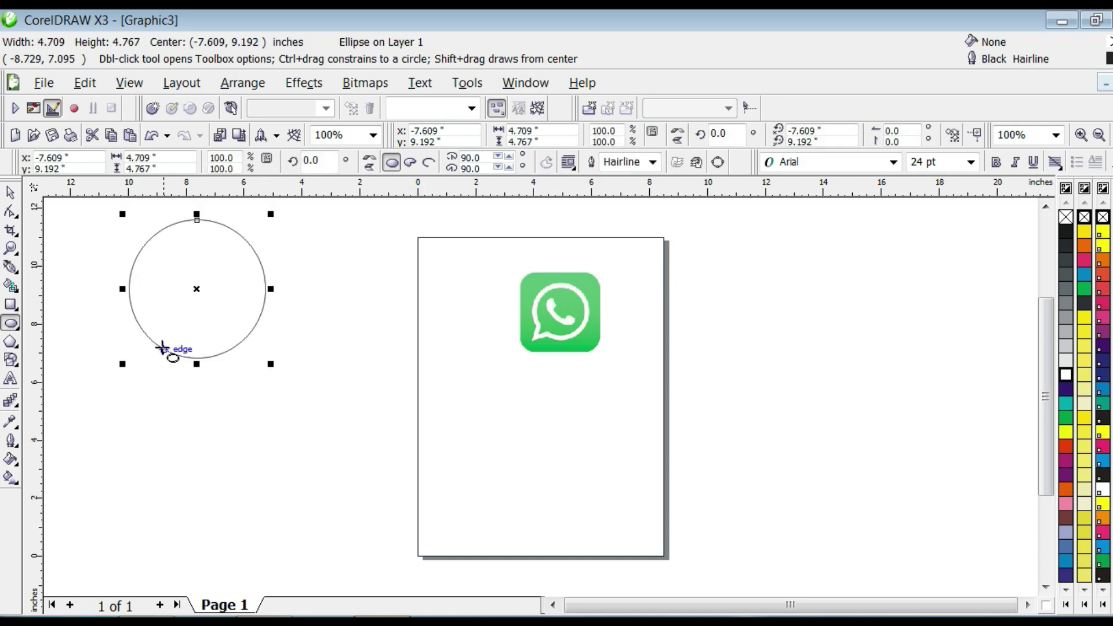
click(18, 192)
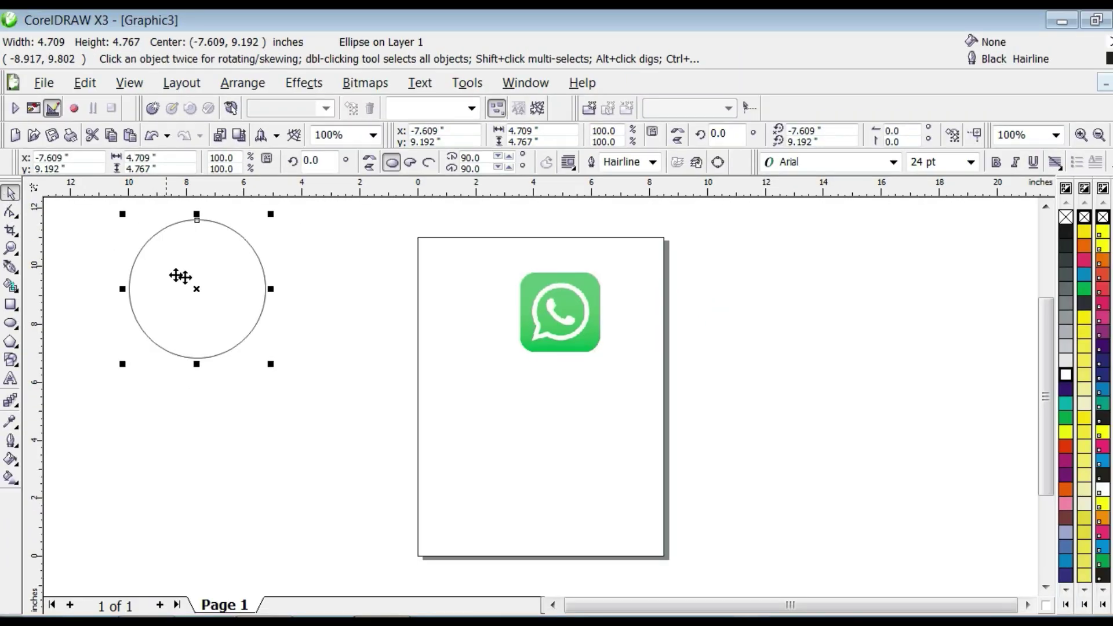
drag(394, 387, 550, 528)
drag(275, 360, 288, 364)
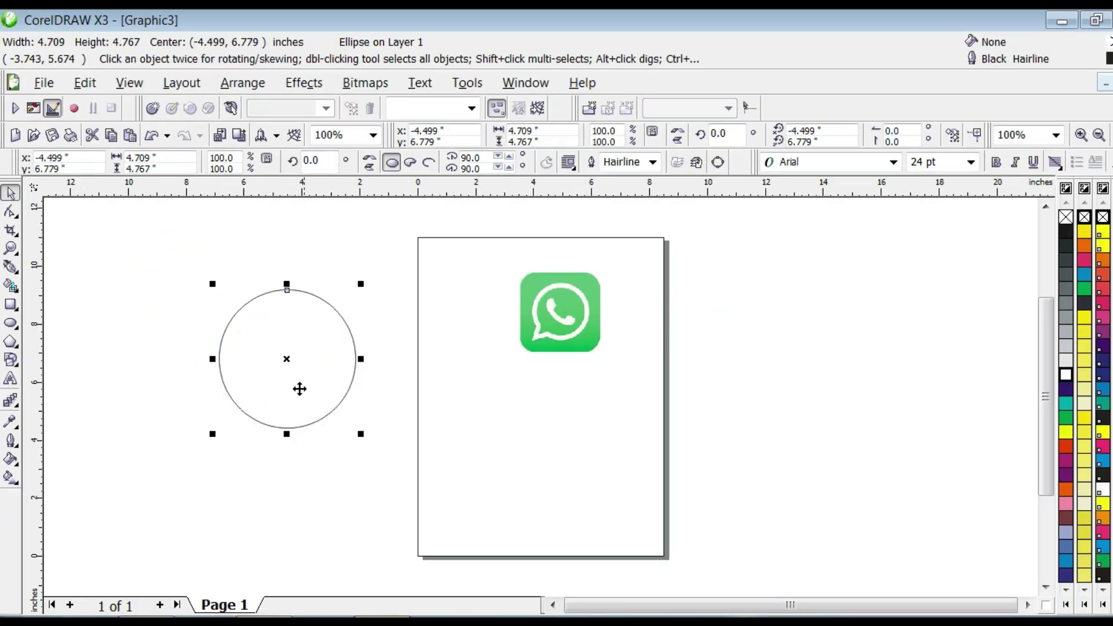
- Draw a three-sided polygon about 1.6 by 1.3 inches at the circle's lower left
click(11, 342)
click(45, 351)
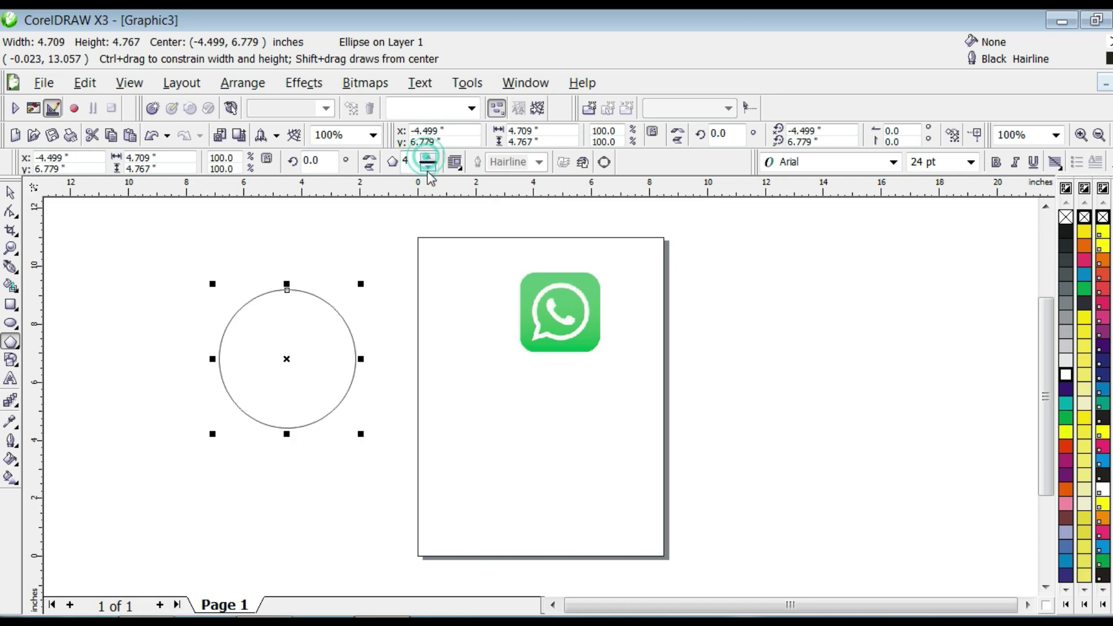
click(197, 417)
drag(198, 418, 249, 466)
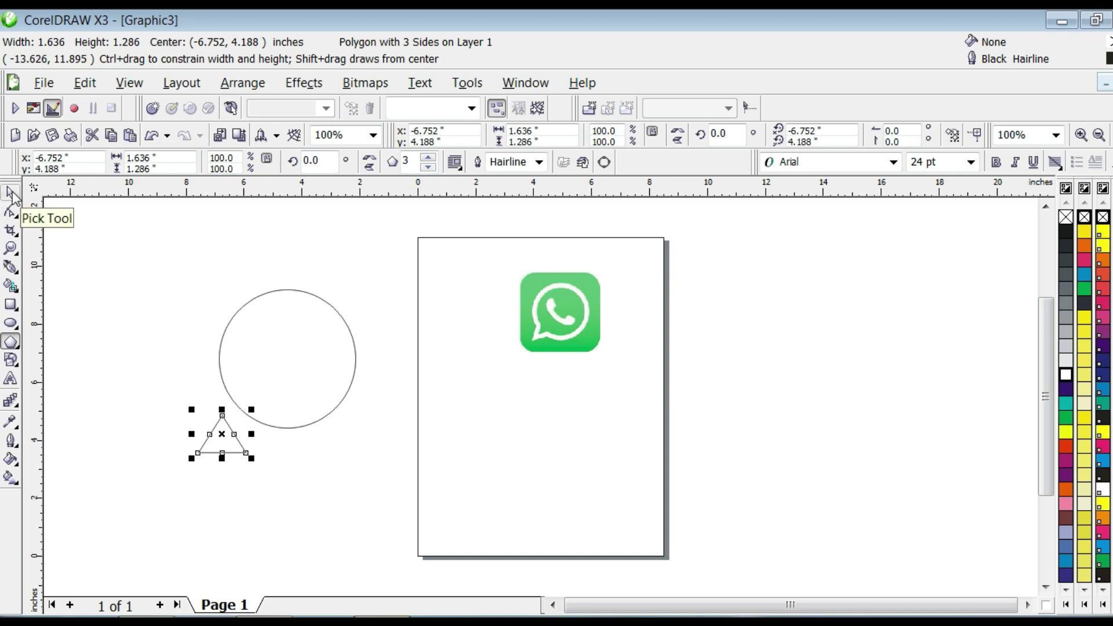
- Rotate the triangle to about 29.4 degrees and move it so it overlaps the circle's lower-left edge
click(11, 193)
click(223, 446)
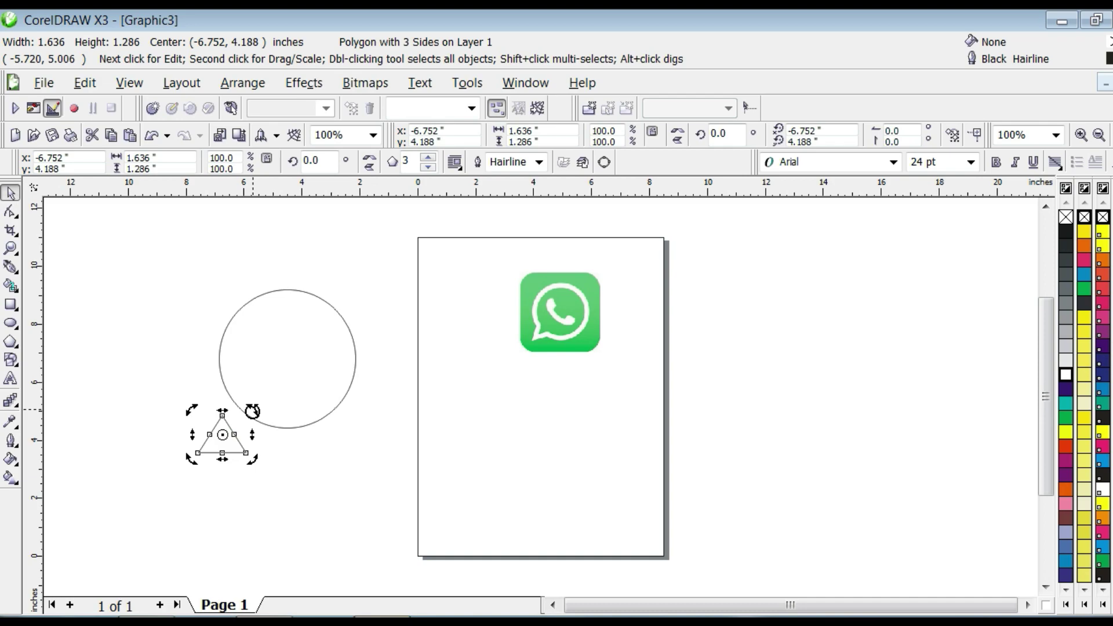
drag(252, 411, 208, 385)
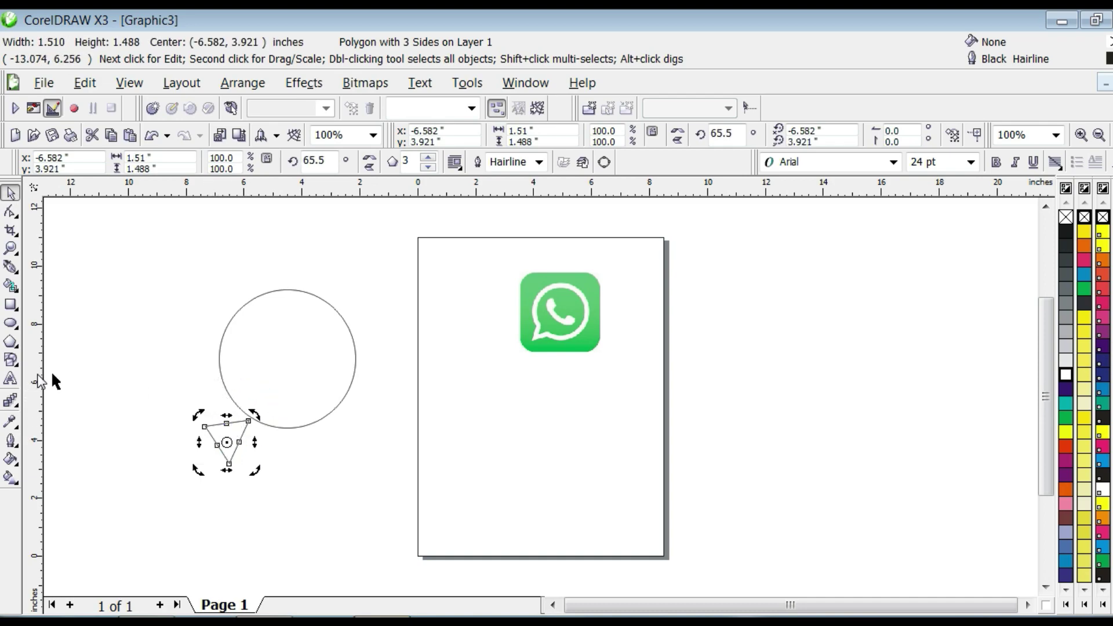
scroll(247, 389, up, 1)
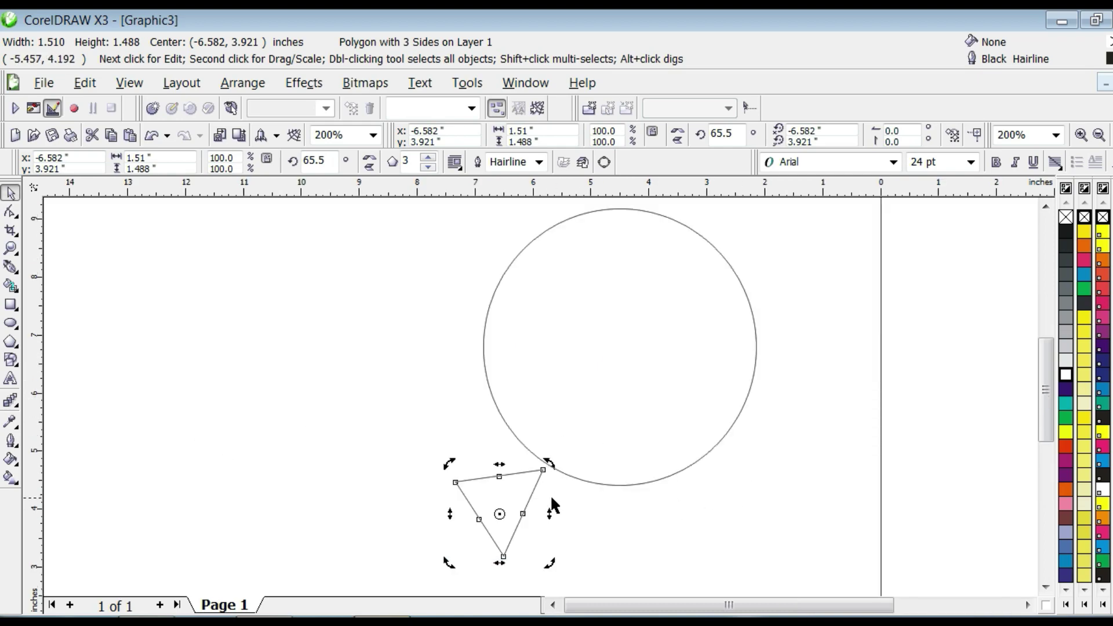
click(483, 479)
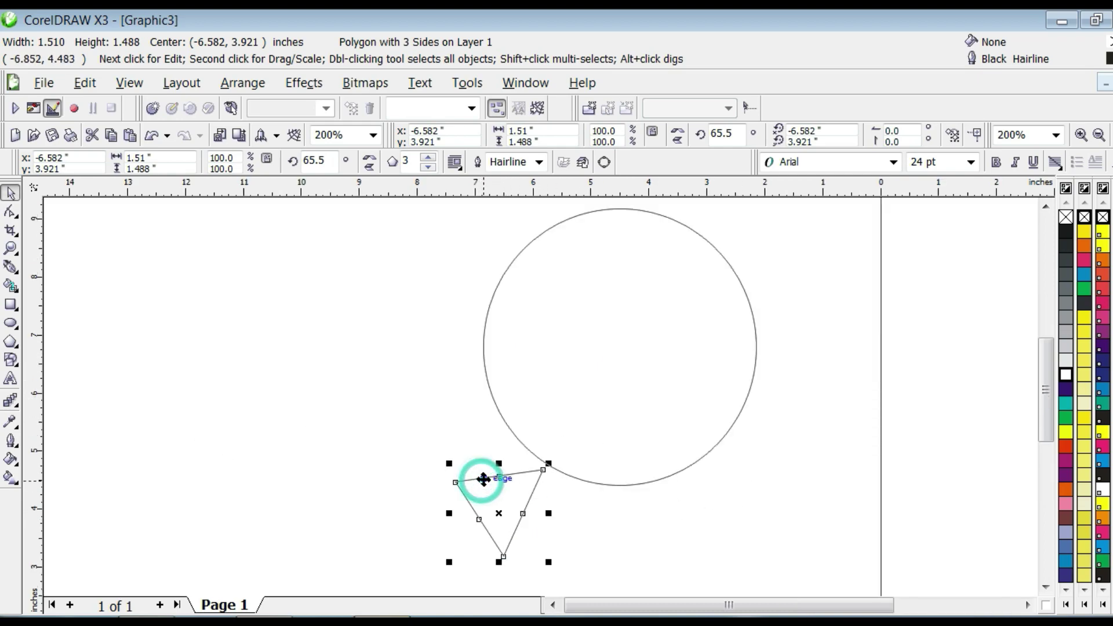
click(472, 479)
drag(450, 462, 490, 455)
click(505, 508)
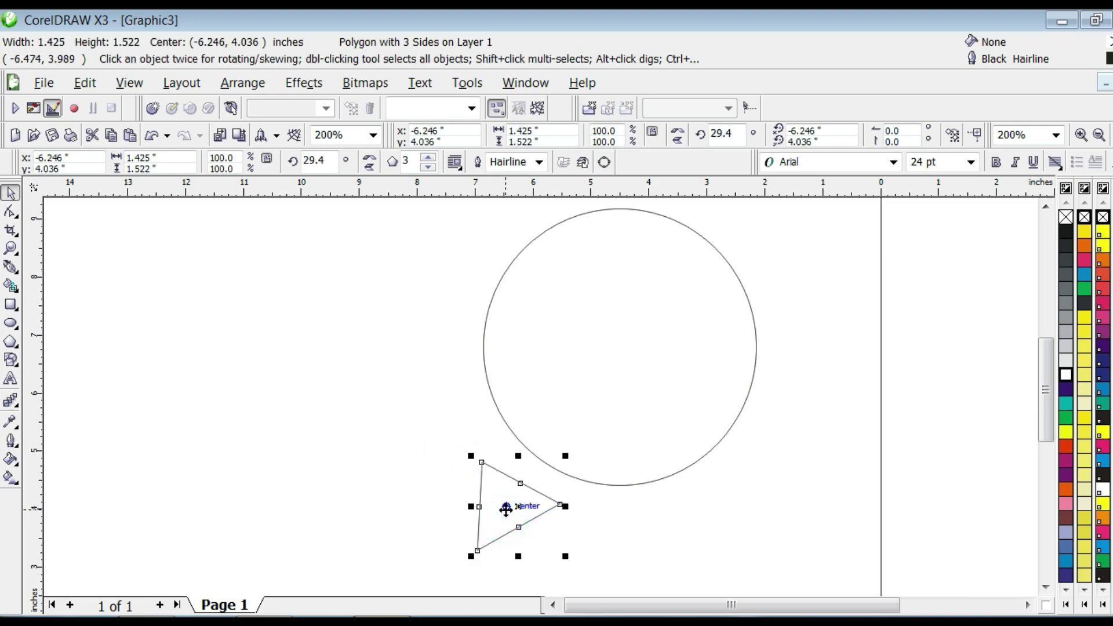
drag(505, 508, 551, 471)
- Select the circle and the overlapping triangle together
key(F3)
drag(454, 262, 709, 508)
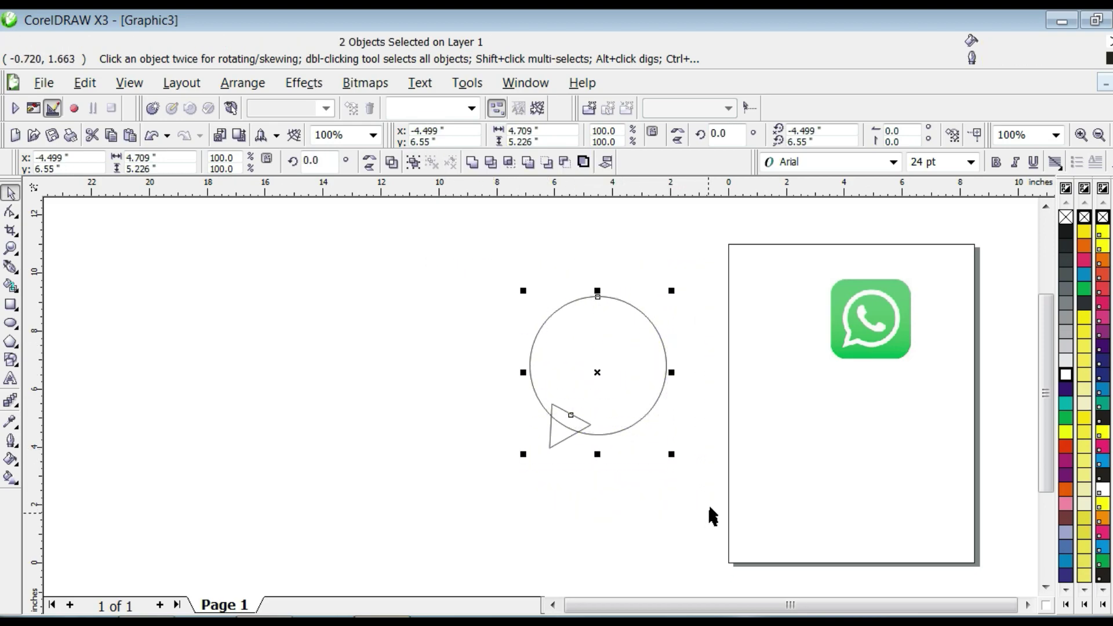
scroll(547, 424, up, 1)
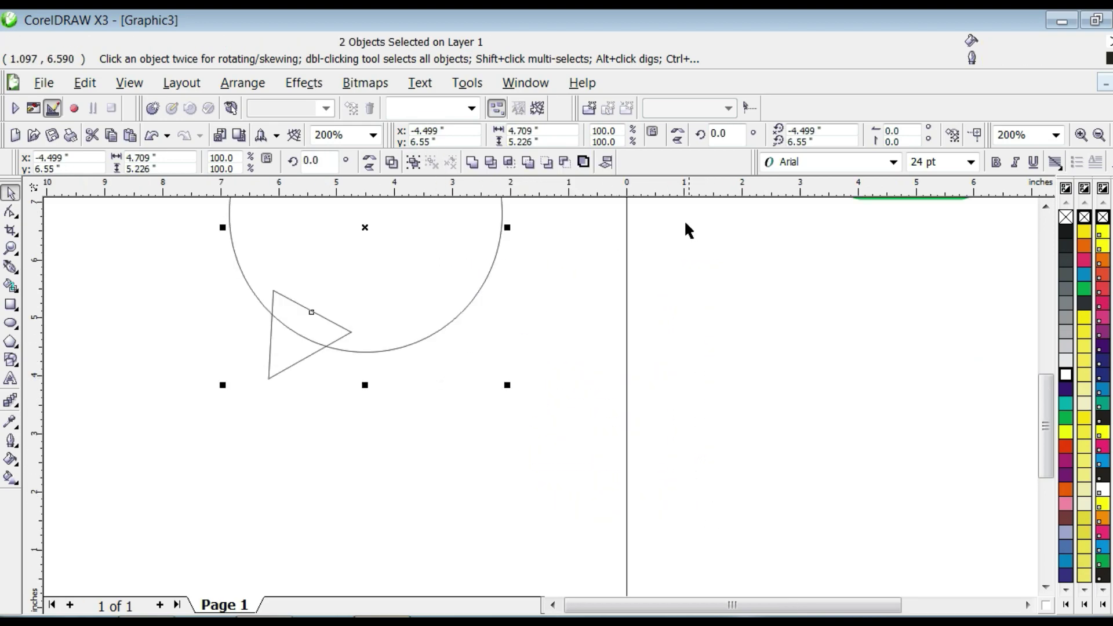
scroll(541, 395, down, 1)
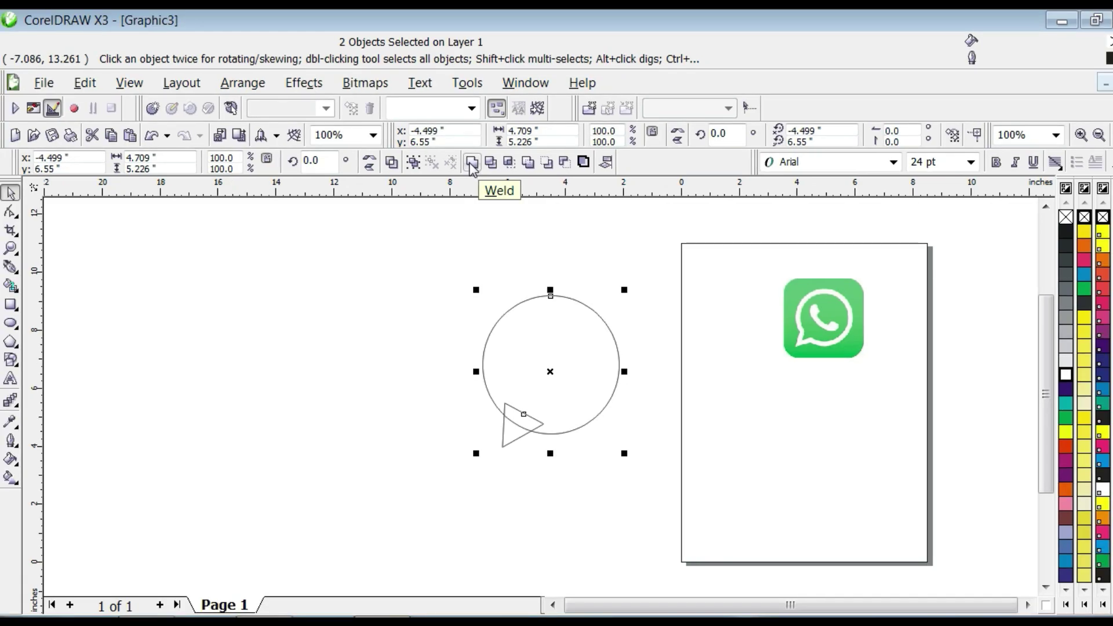
- Hide the property bar and show it again
right_click(648, 163)
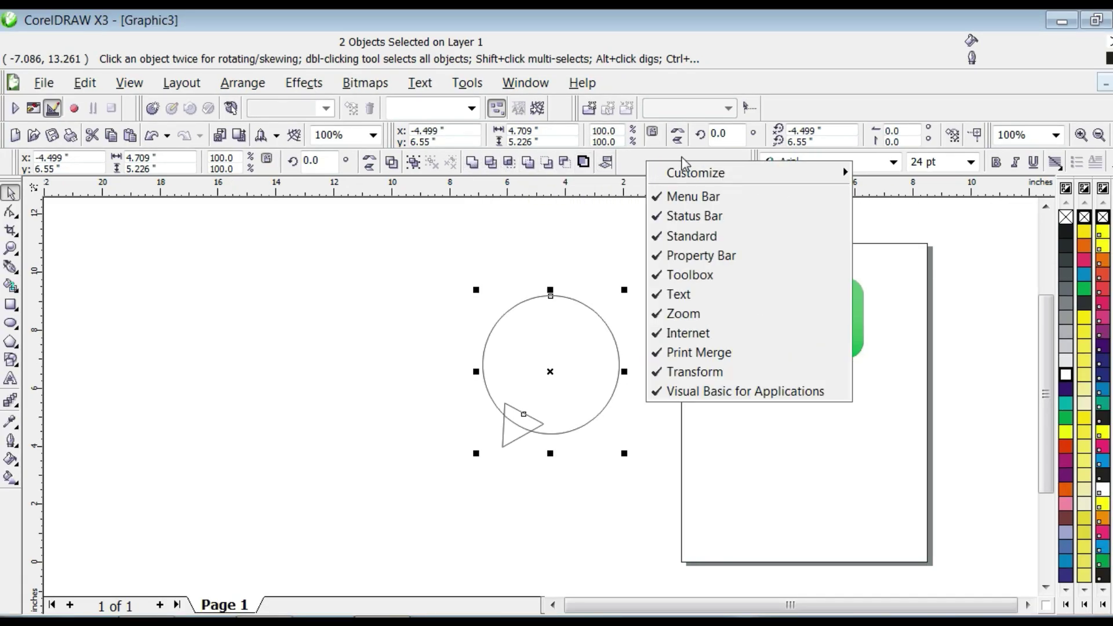
click(683, 261)
right_click(571, 165)
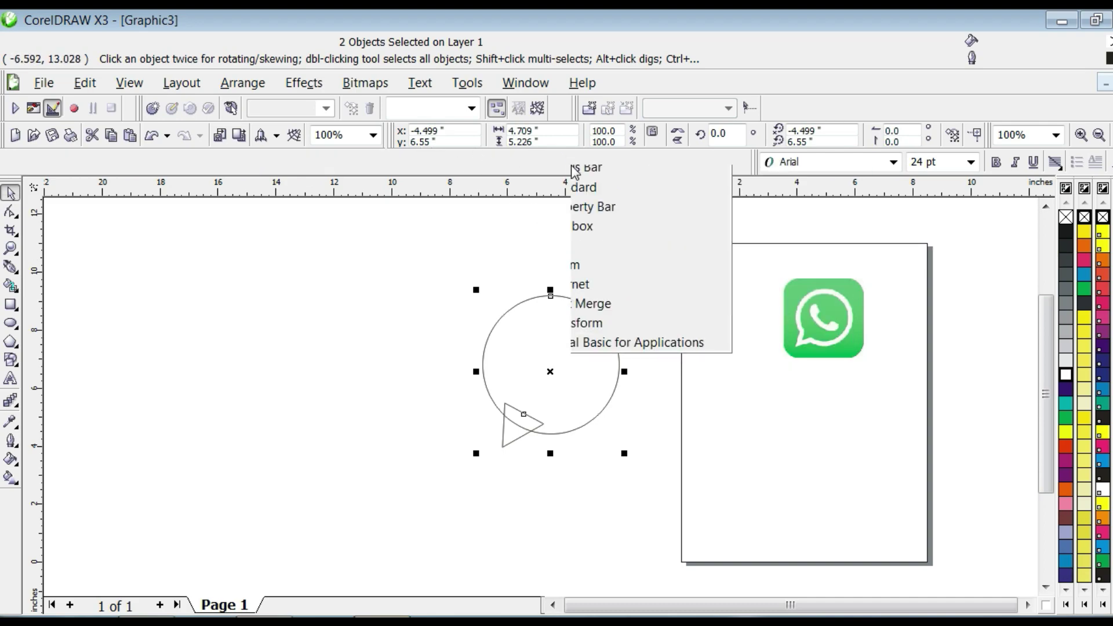
click(597, 260)
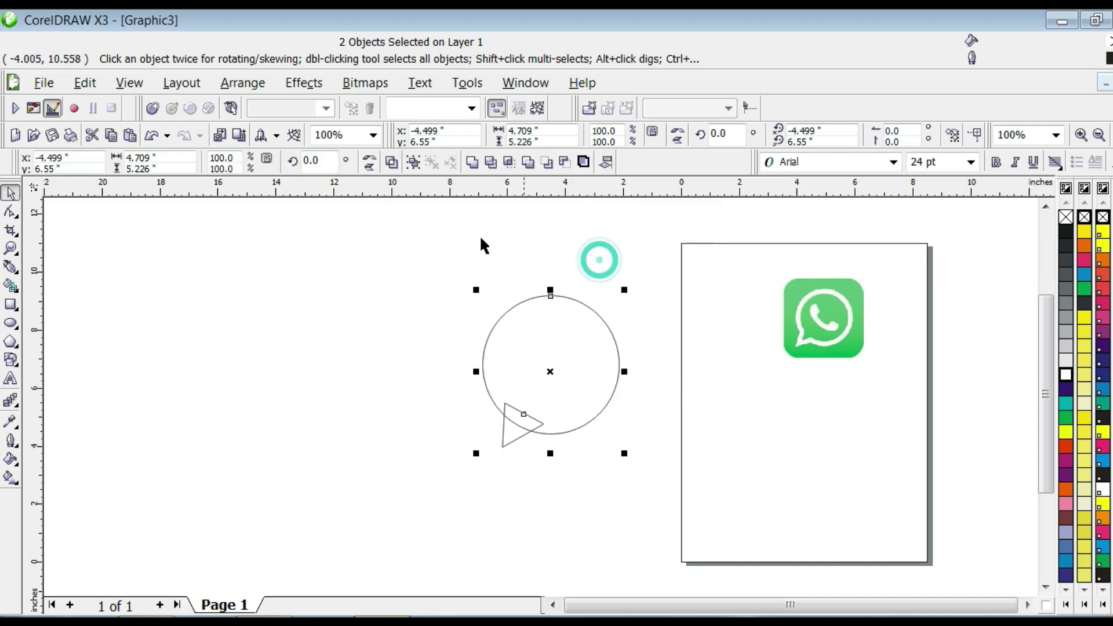
- Weld the circle and triangle into a single speech bubble and move it slightly left
click(475, 164)
click(562, 476)
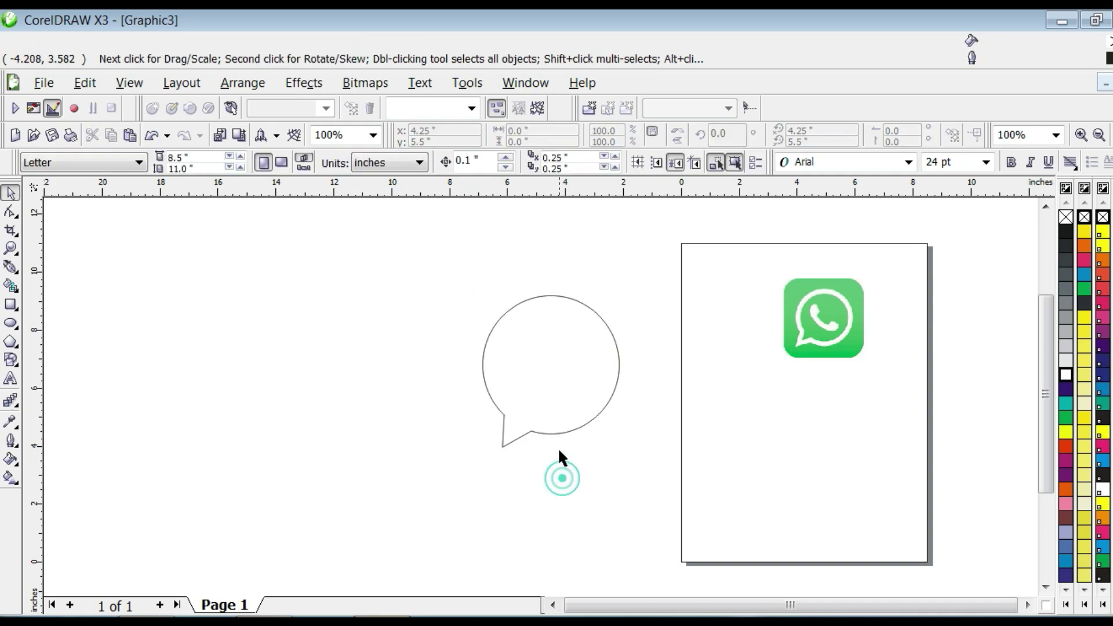
drag(558, 430, 502, 422)
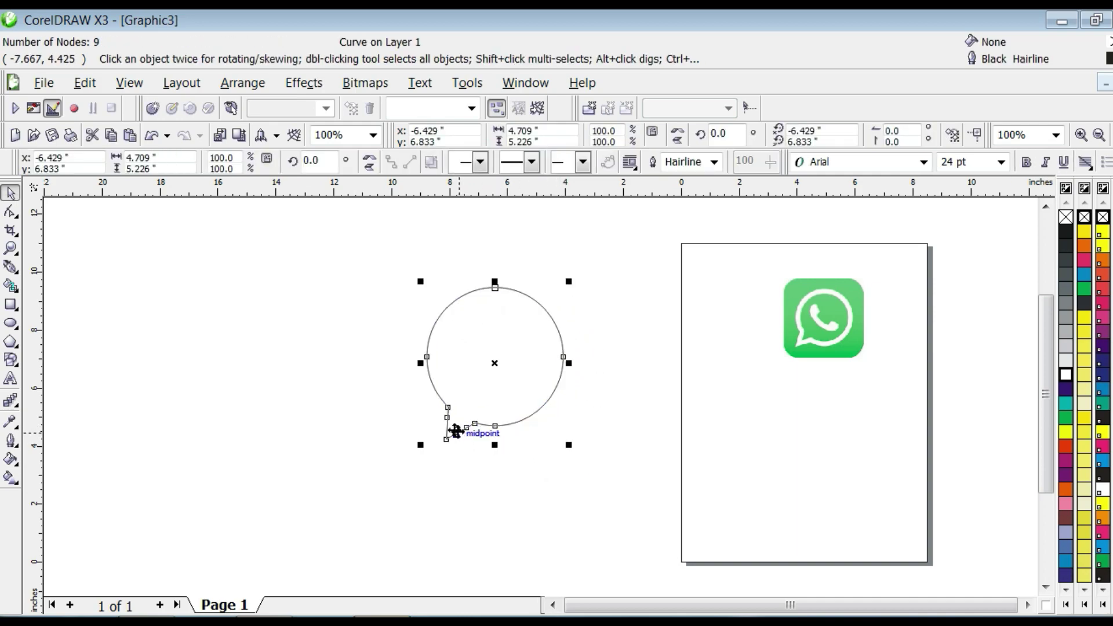
- Move the WhatsApp logo slightly down and to the left on the page
drag(759, 256, 899, 423)
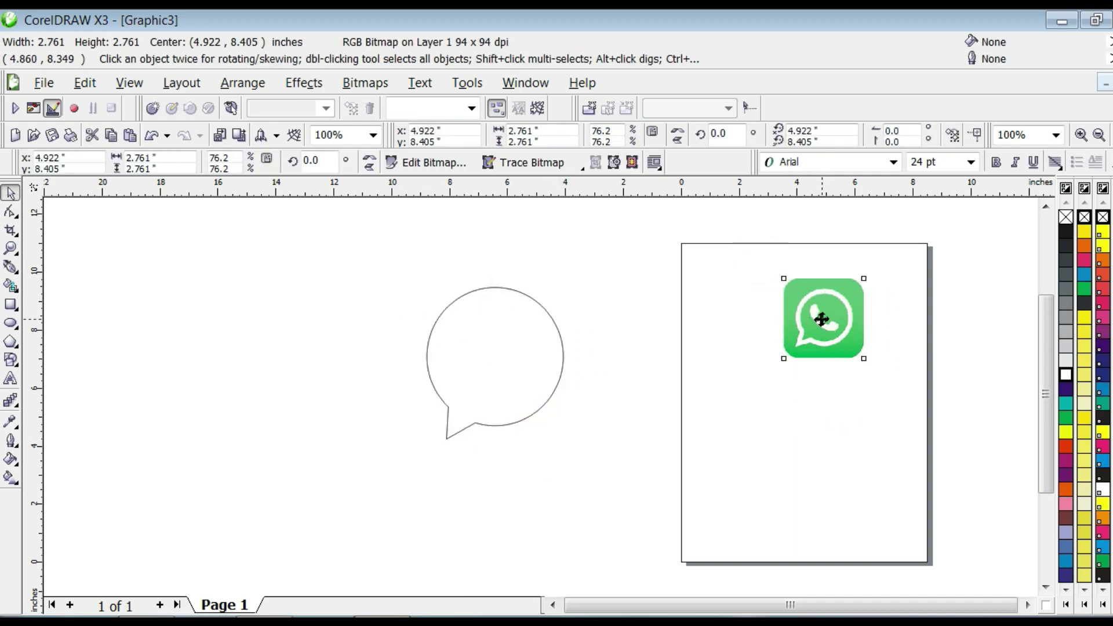
drag(819, 316, 801, 326)
click(597, 440)
- Give the speech bubble a 16 pt outline in blue
drag(360, 259, 612, 494)
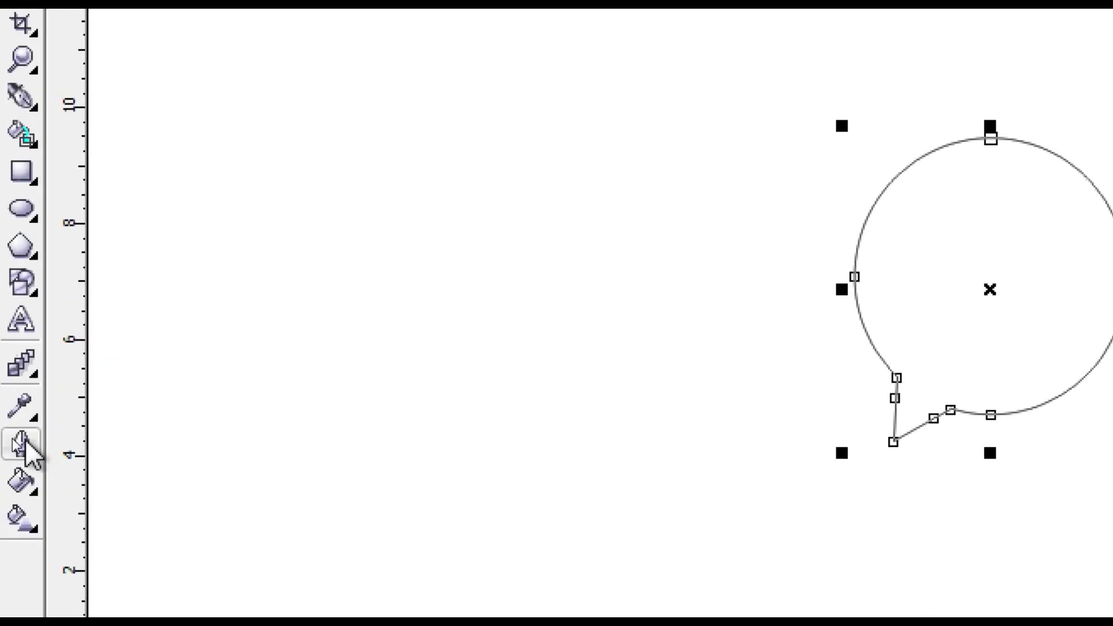
click(11, 441)
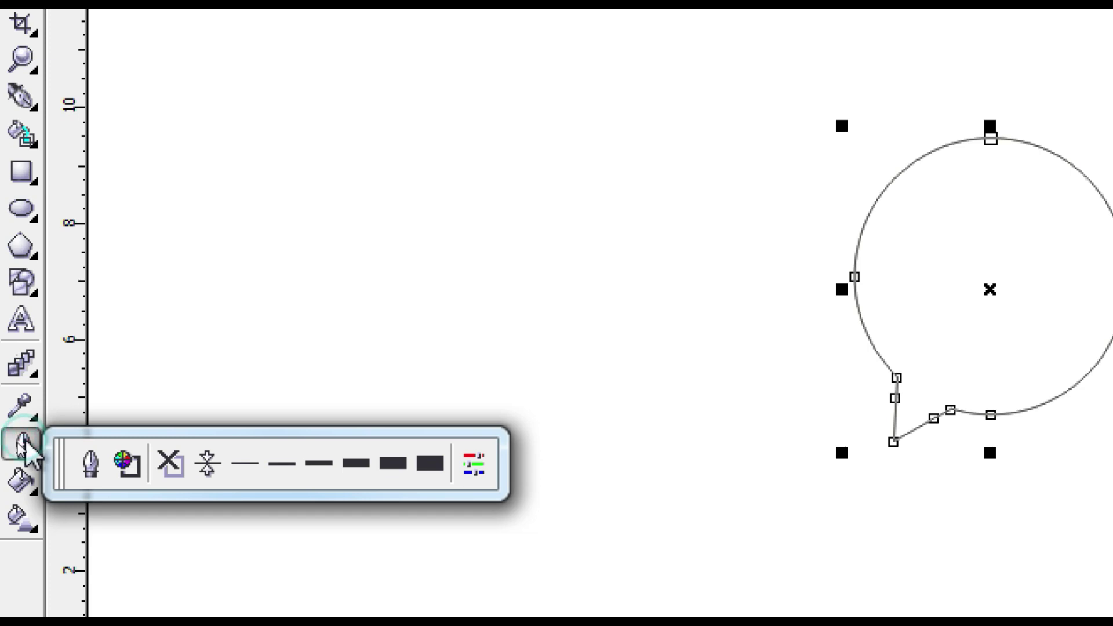
click(88, 464)
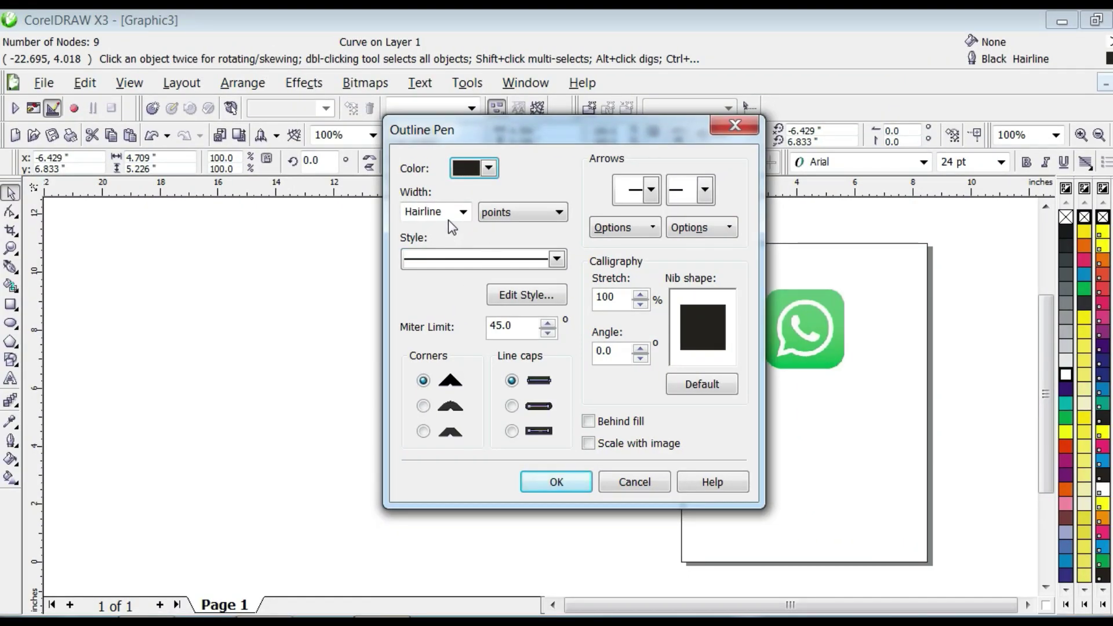
click(462, 212)
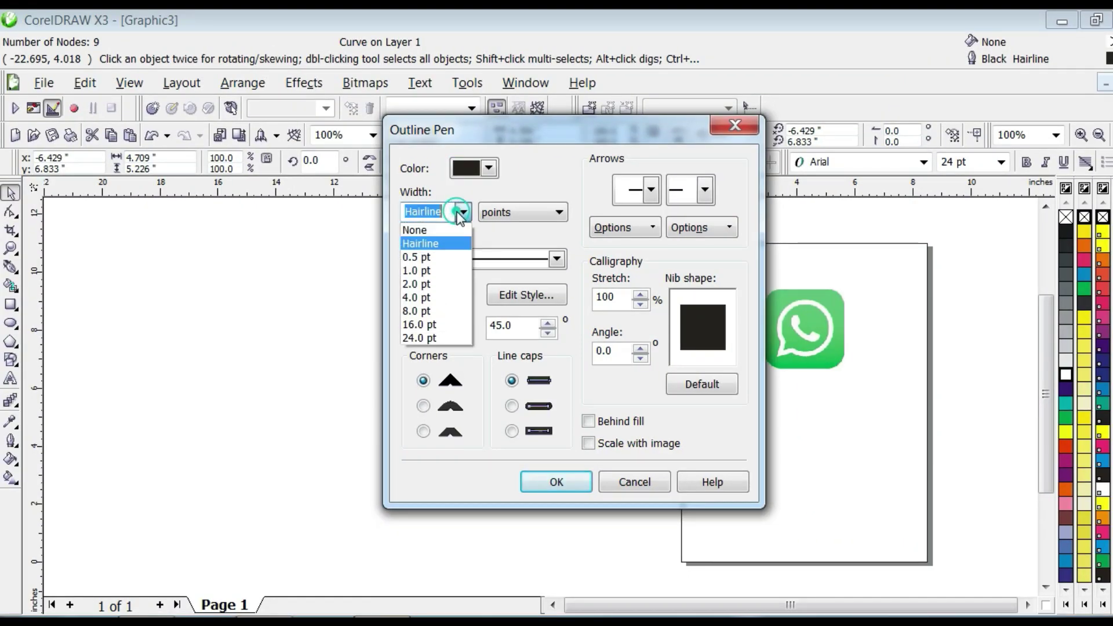
click(419, 324)
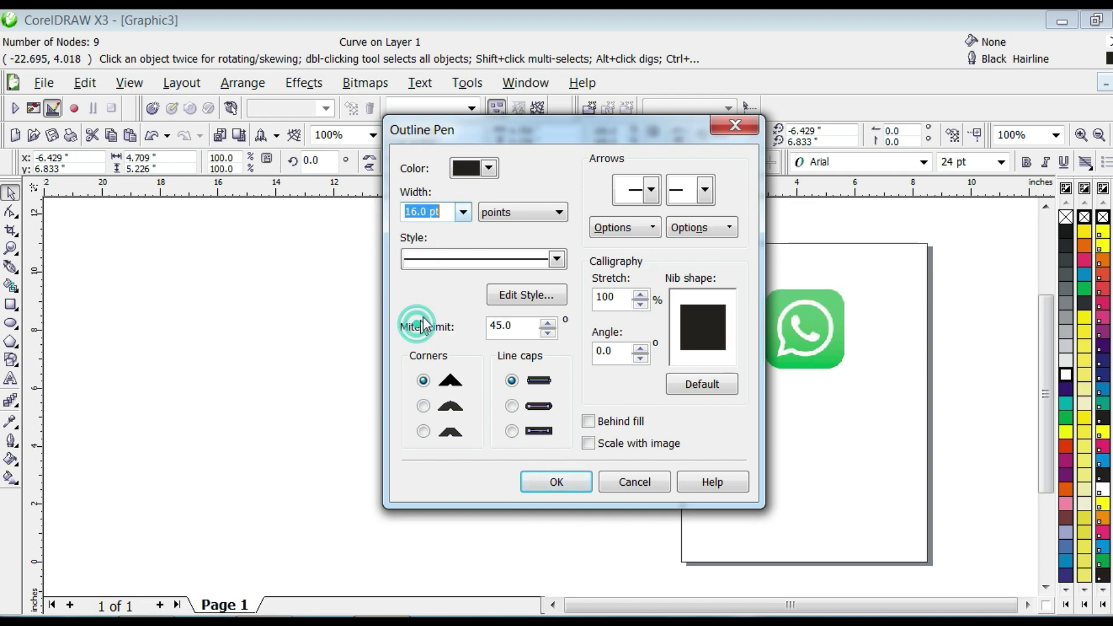
click(491, 174)
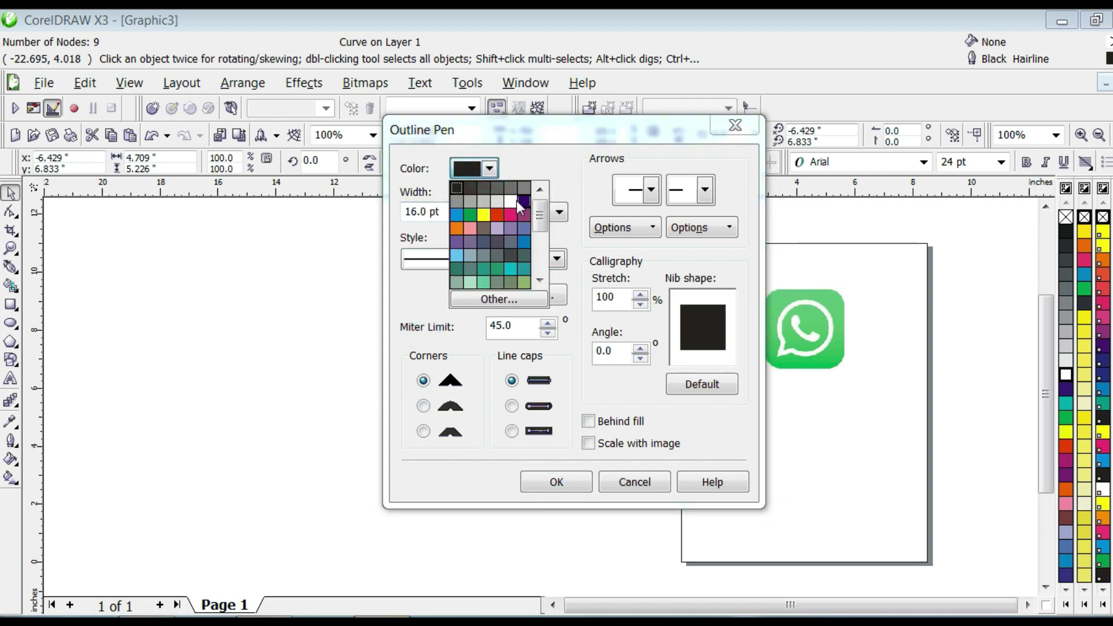
click(512, 200)
click(489, 171)
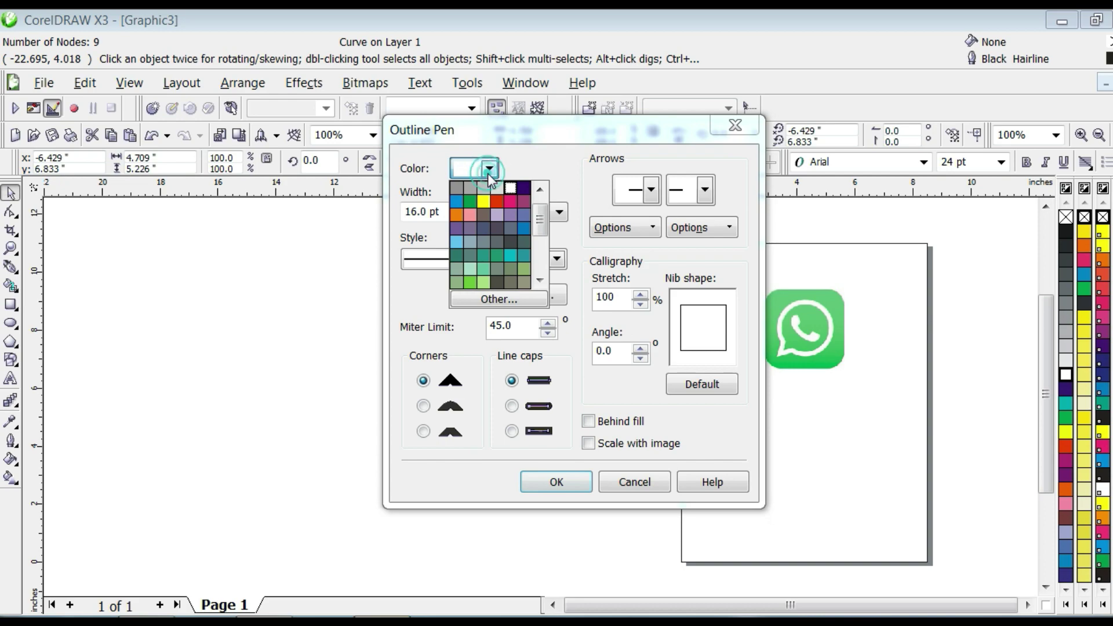
click(523, 187)
click(555, 482)
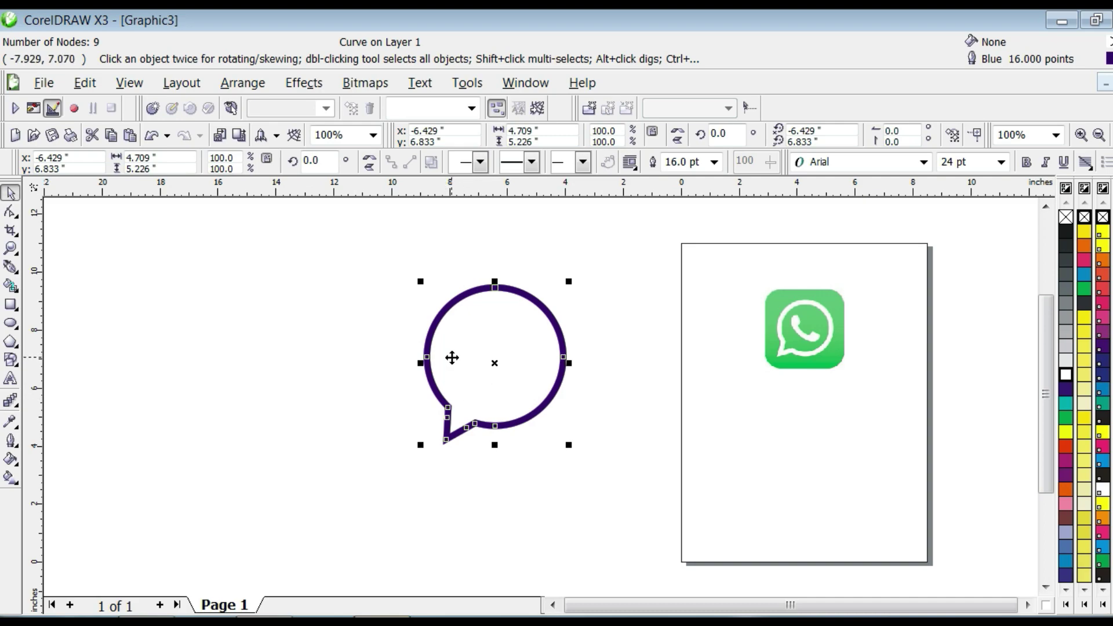
click(360, 350)
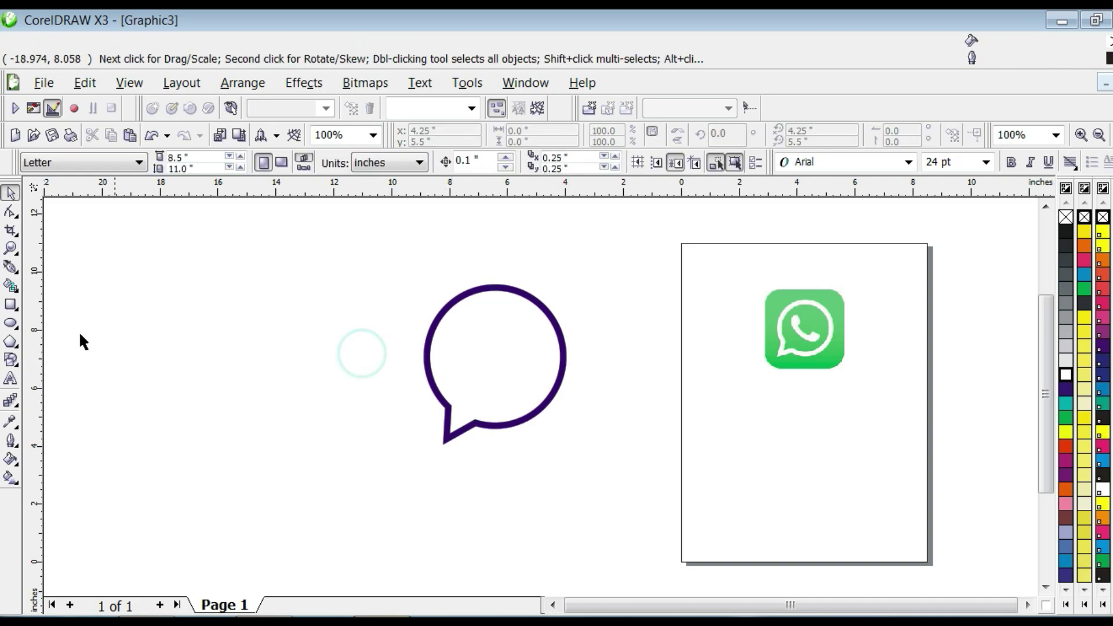
- Draw a rectangle about 7.5 by 7.4 inches around the speech bubble and round its corners to about 35
click(11, 305)
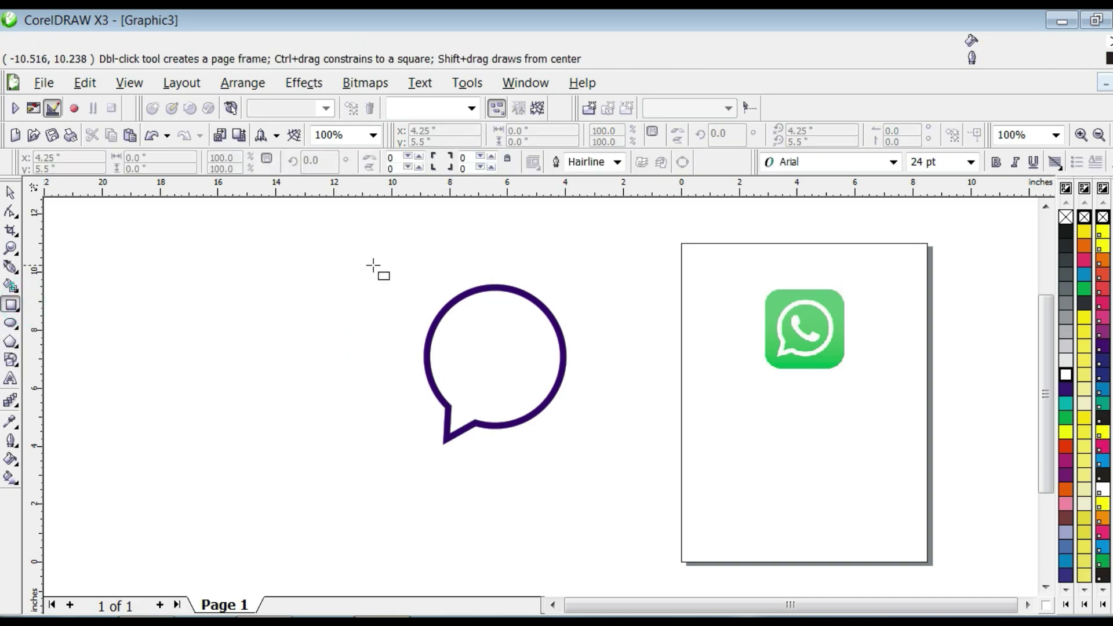
drag(374, 263, 592, 478)
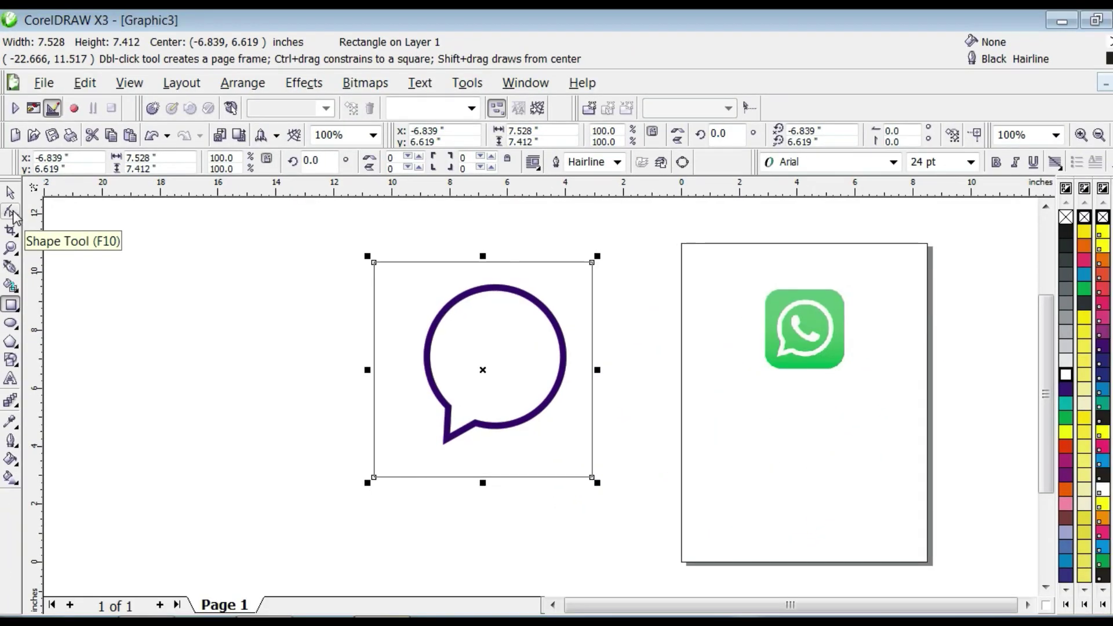
click(12, 212)
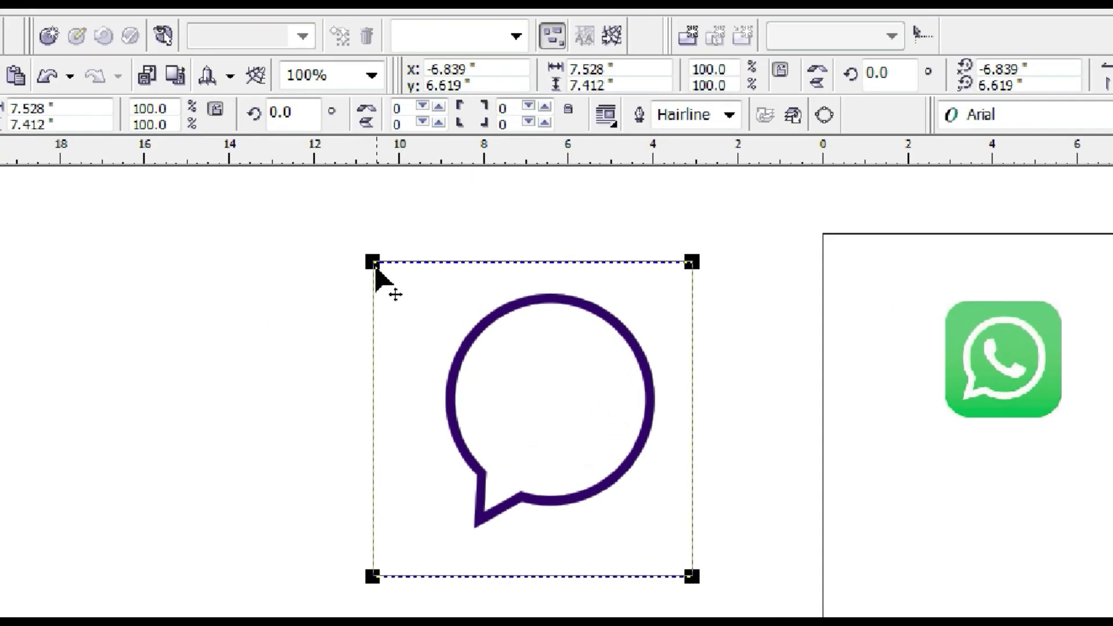
drag(372, 262, 450, 308)
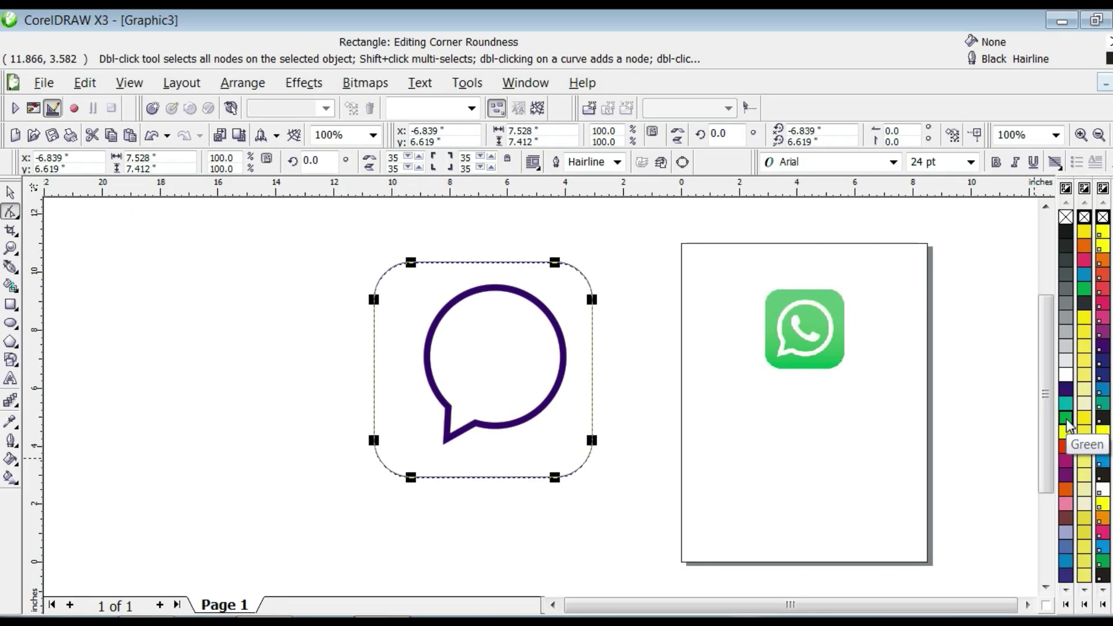
- Fill the rounded rectangle with green and send it to the back of the page
click(1066, 419)
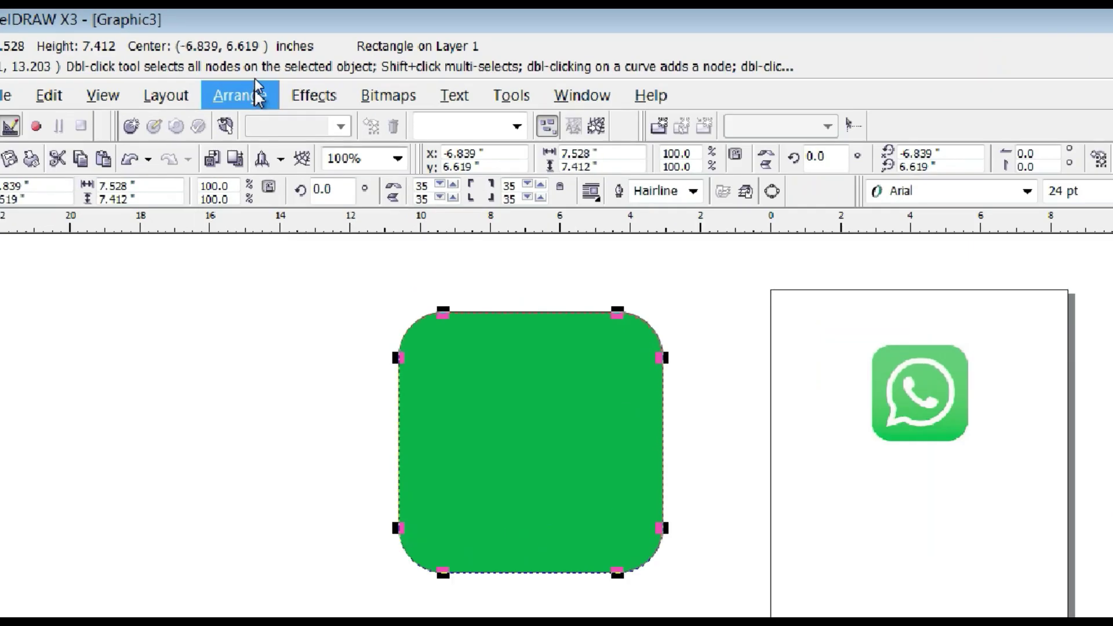
click(255, 76)
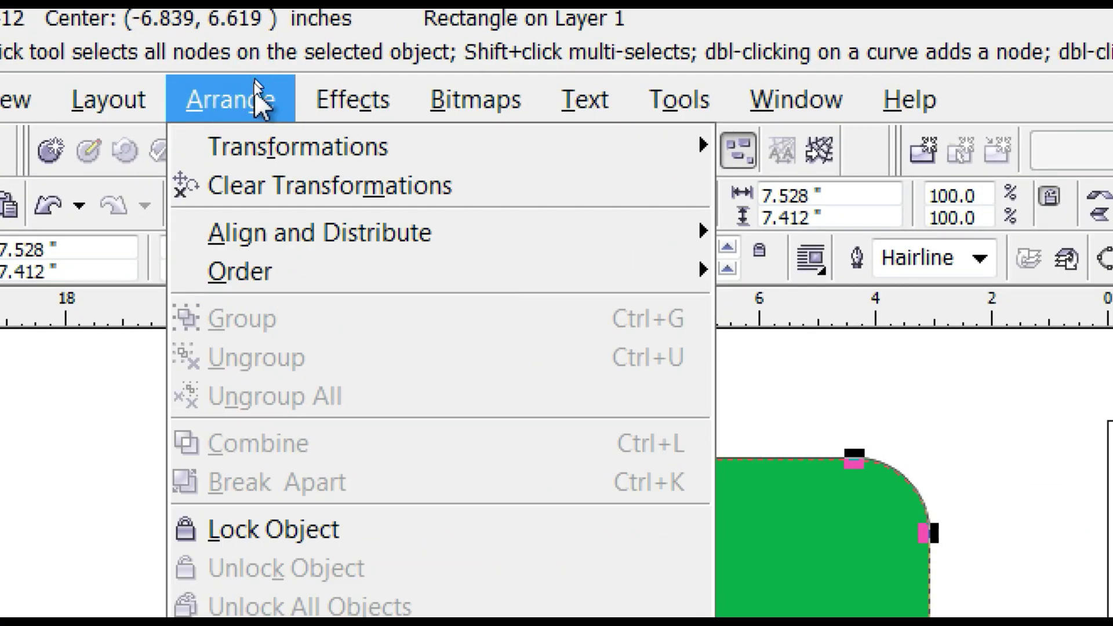
mouse_move(259, 281)
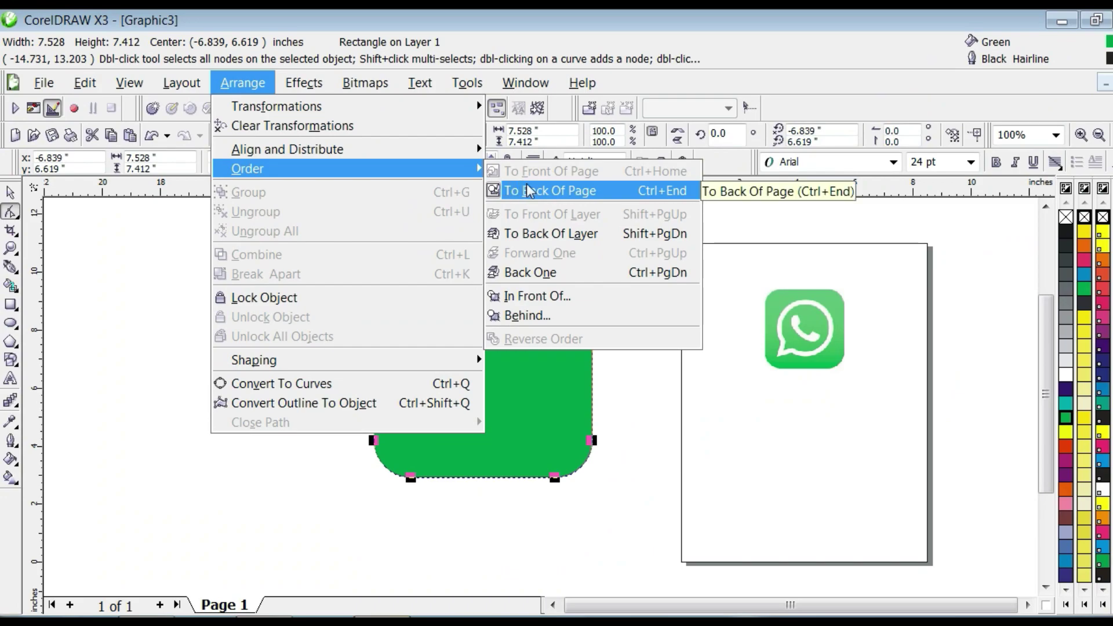
click(800, 316)
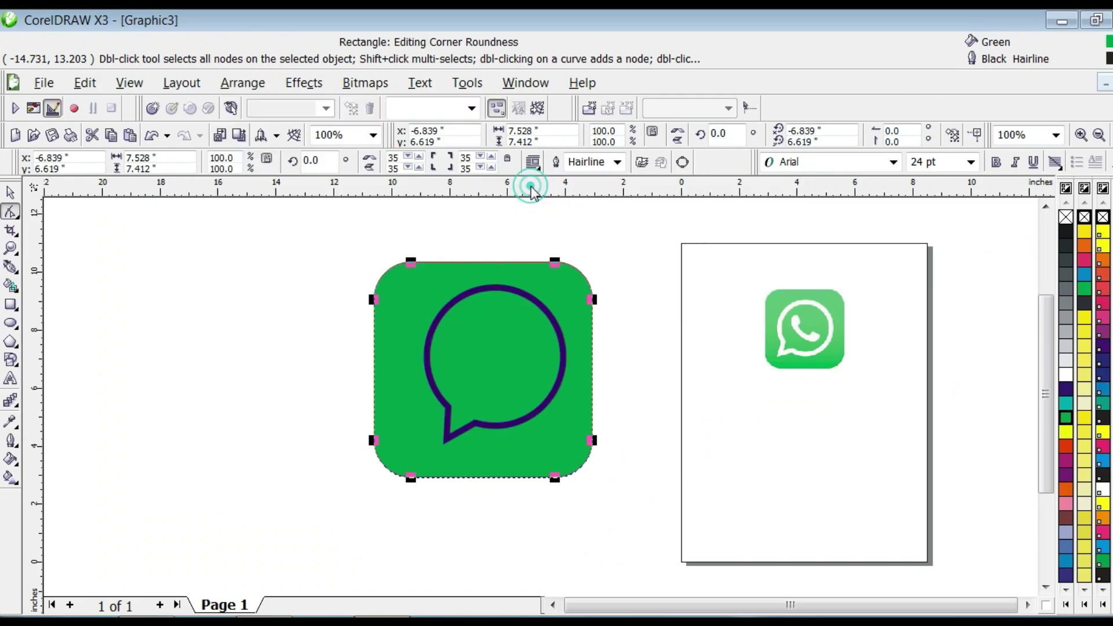
- Undo the white fill tried on the speech bubble and set its outline colour to white
click(13, 194)
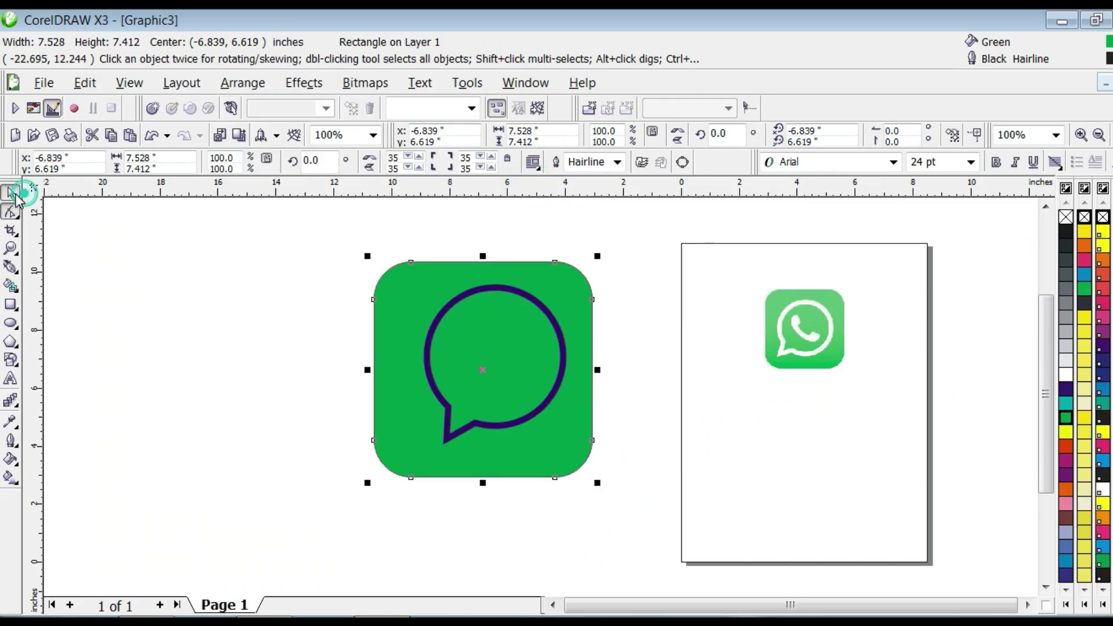
click(461, 297)
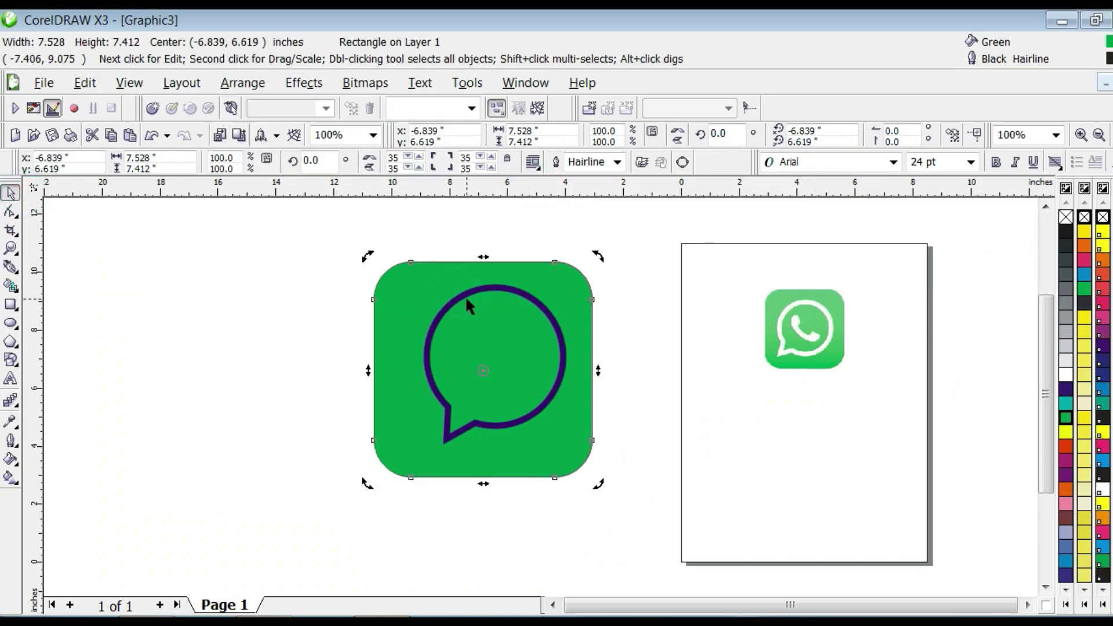
click(462, 294)
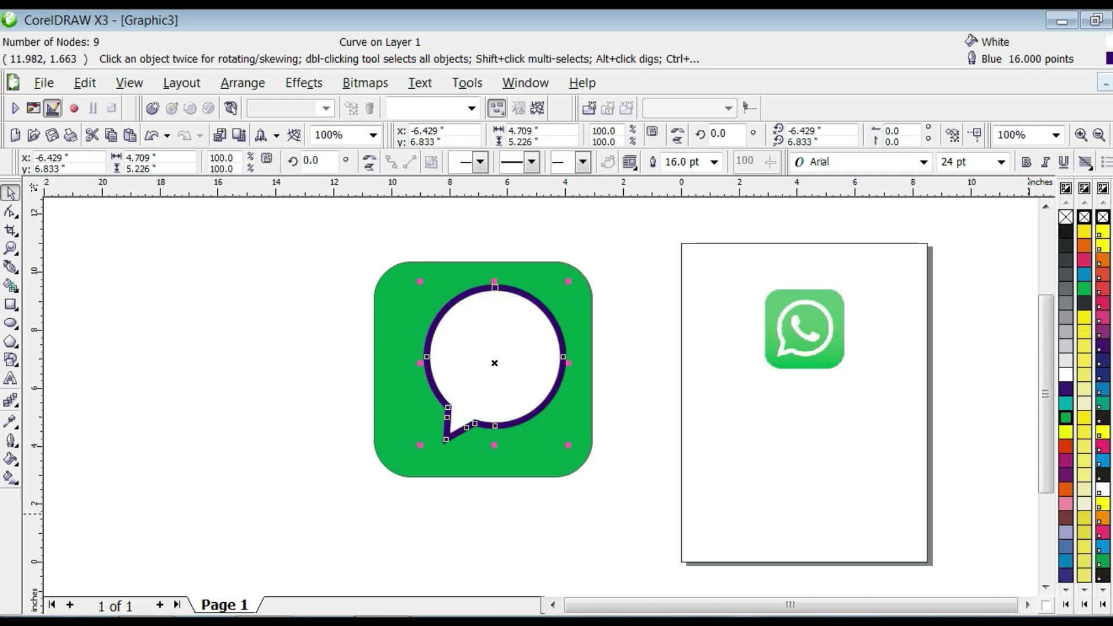
key(ctrl+z)
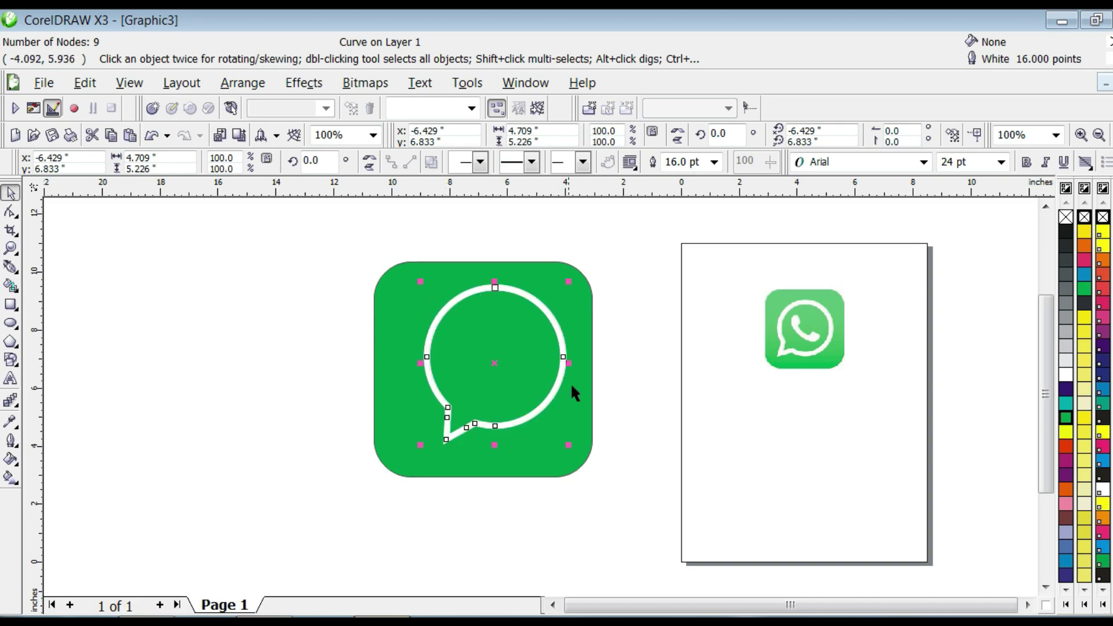
click(631, 374)
- Move the speech bubble slightly left inside the green square and rotate it clockwise to about 351.7 degrees
drag(558, 331, 548, 333)
click(548, 332)
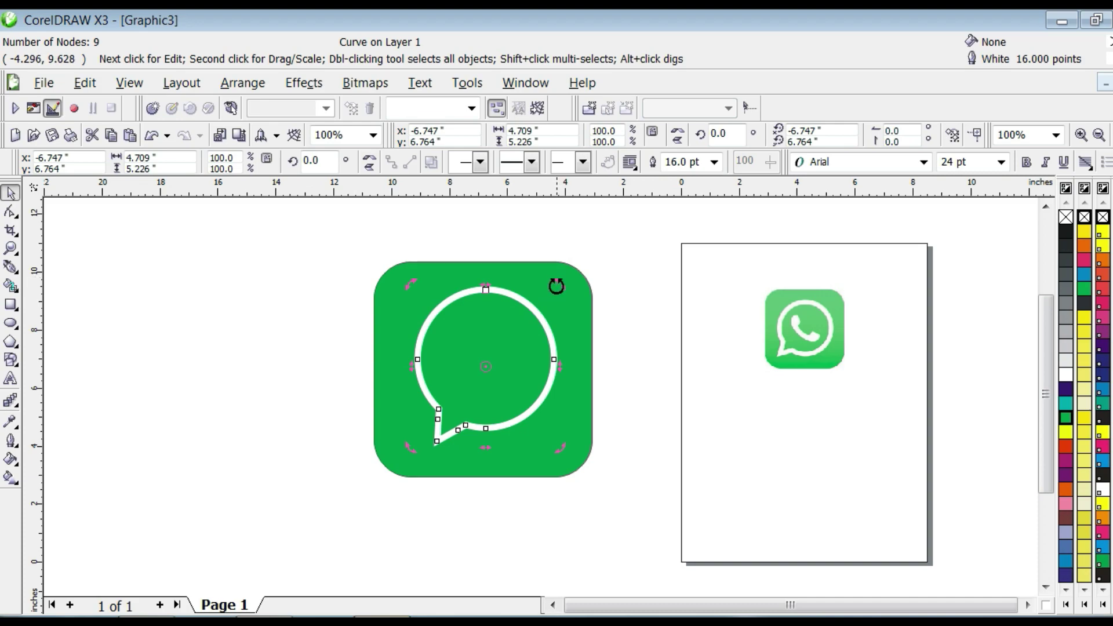
drag(556, 286, 567, 298)
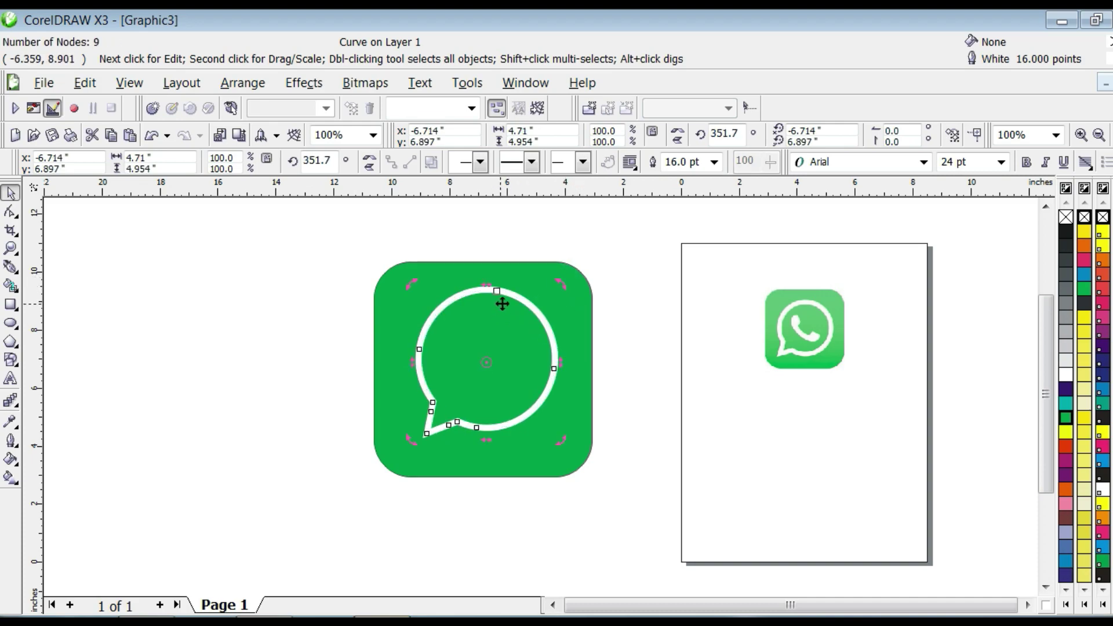
click(703, 360)
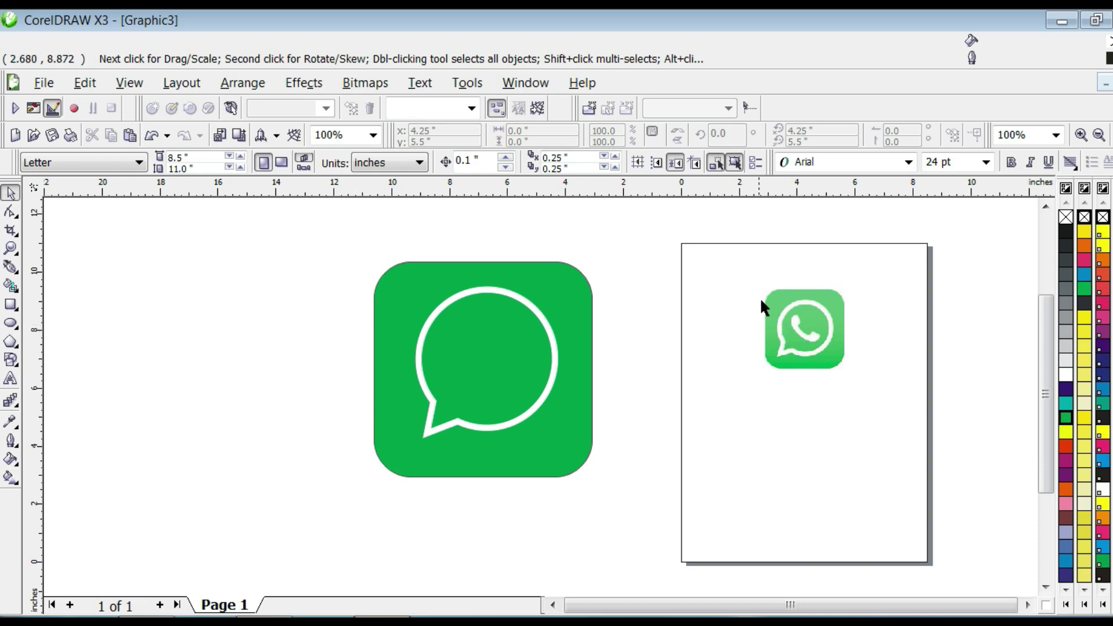
- Open Insert Symbol Character and set the symbol font to Wingdings 2
click(426, 86)
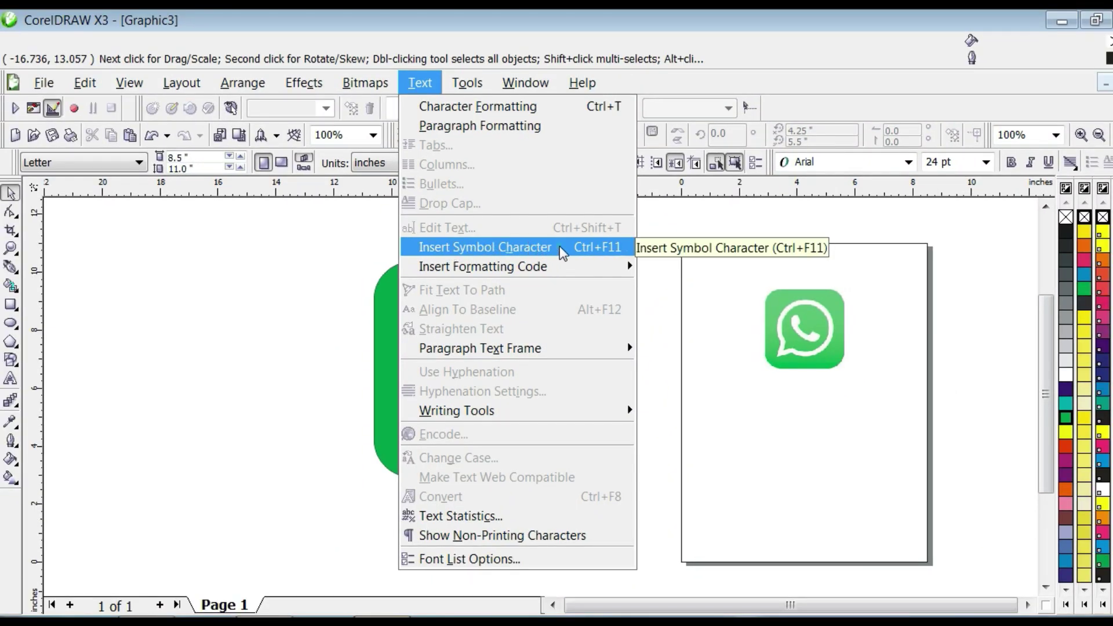
click(558, 246)
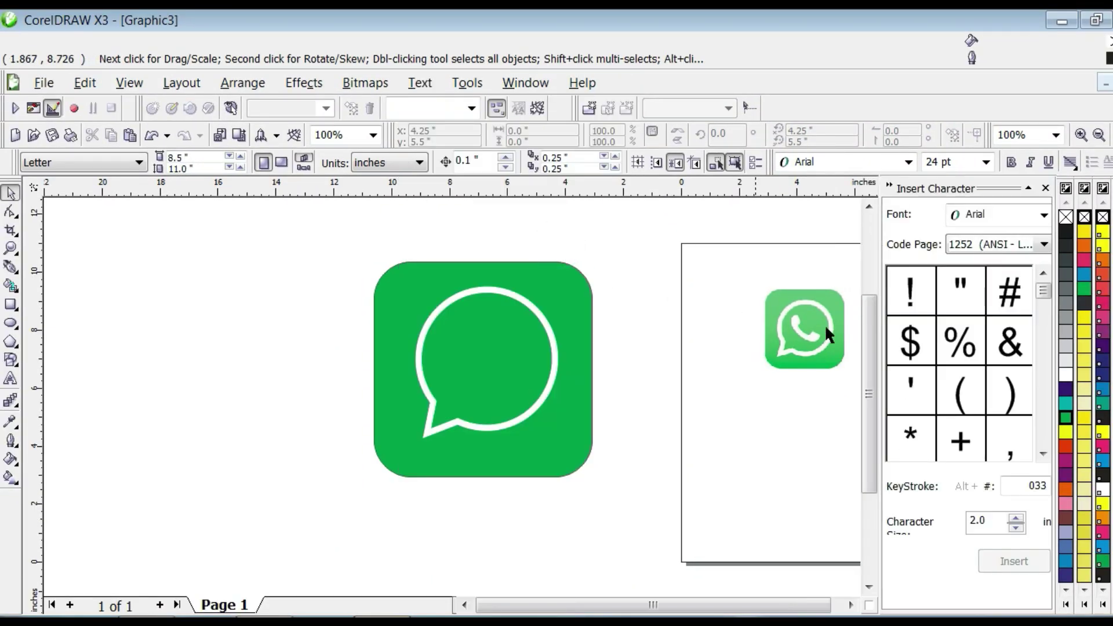
click(1043, 216)
key(Down)
key(Down)
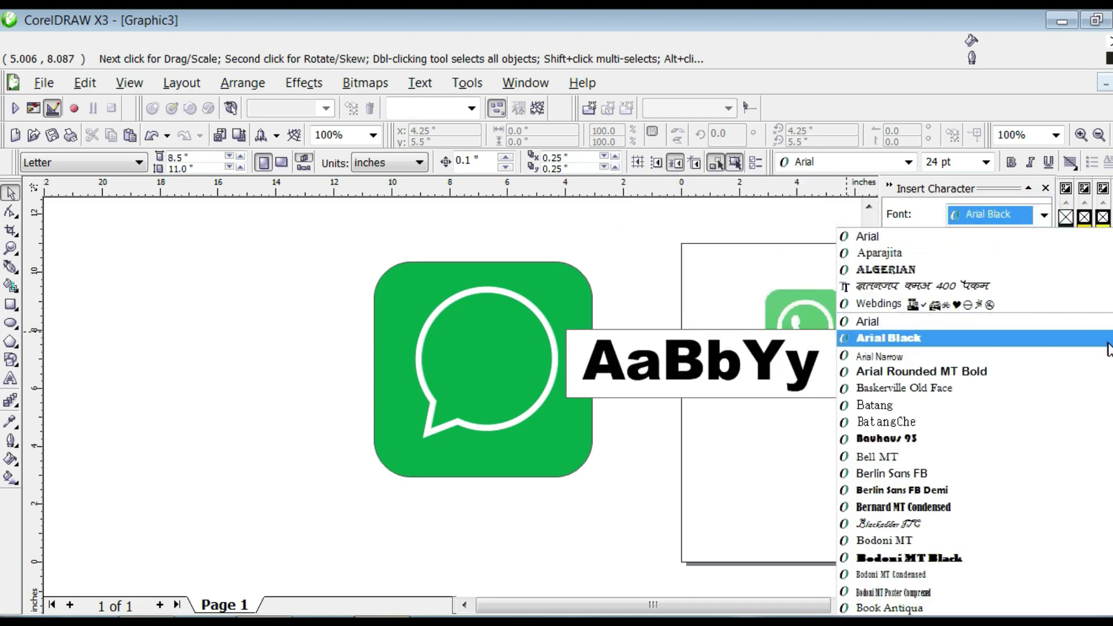
scroll(974, 464, down, 10)
scroll(974, 464, down, 15)
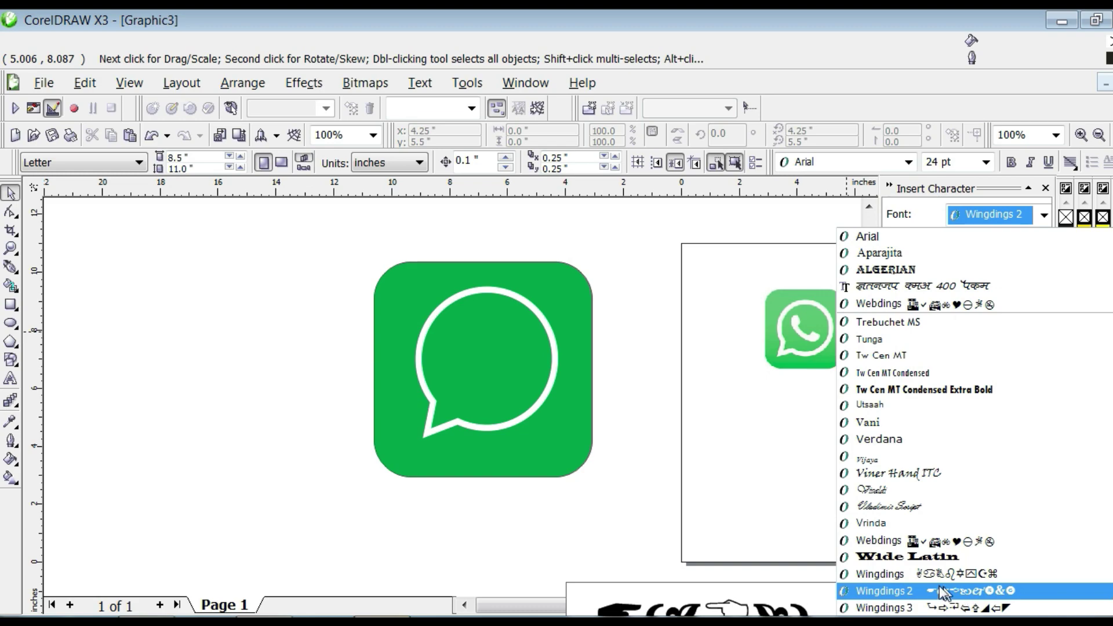
click(880, 574)
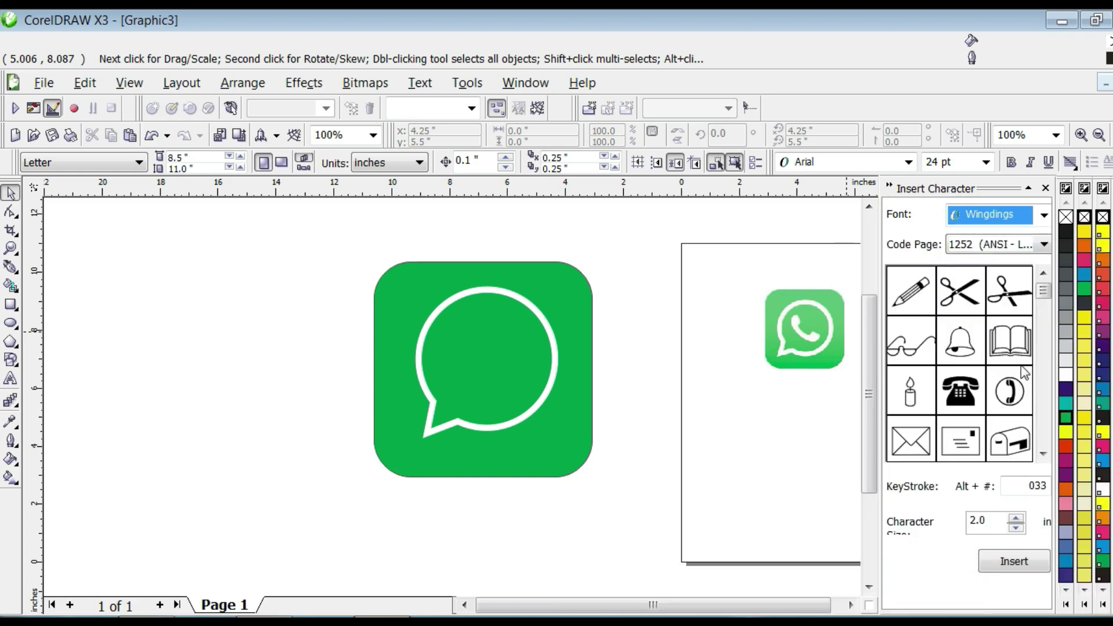
click(1024, 222)
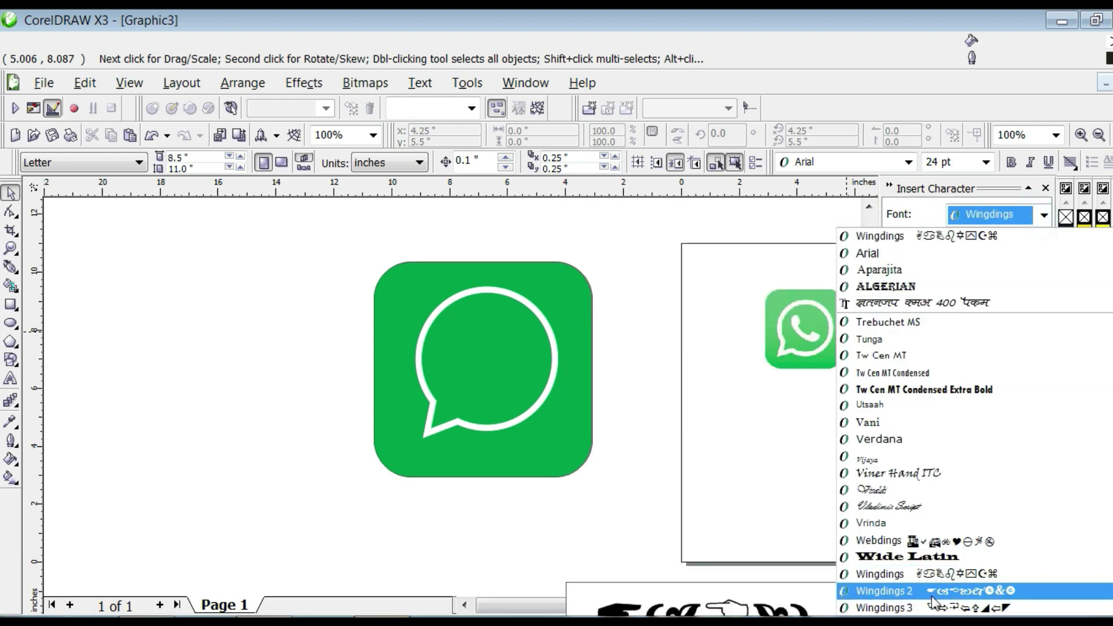
click(893, 591)
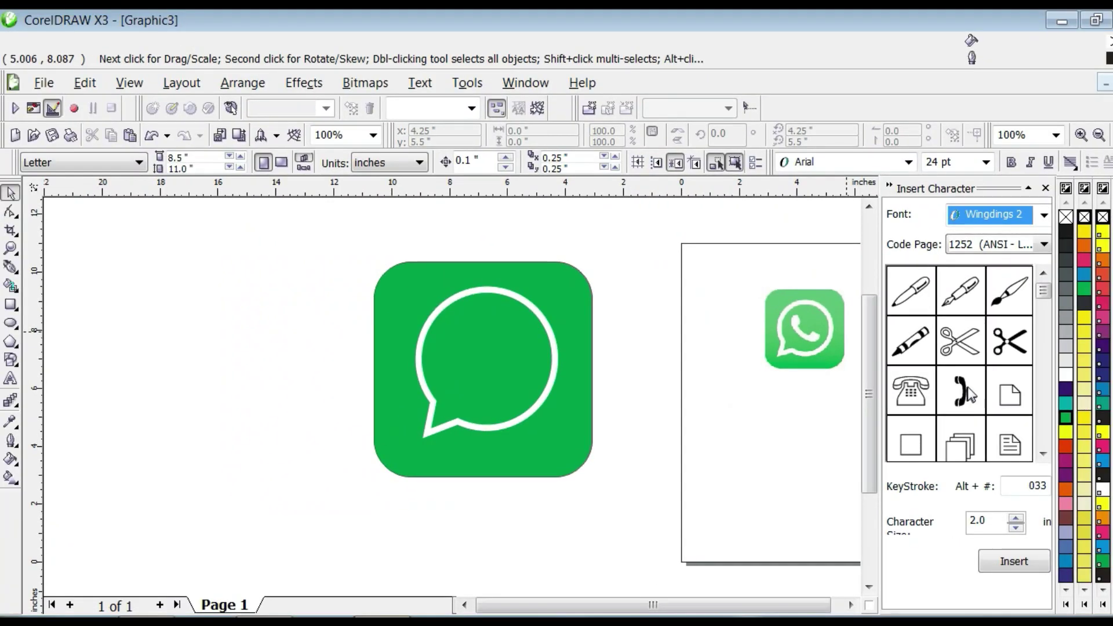
- Place the telephone handset symbol beside the green square and rotate it to about 212.8 degrees
drag(963, 390, 209, 327)
click(259, 369)
scroll(452, 402, up, 2)
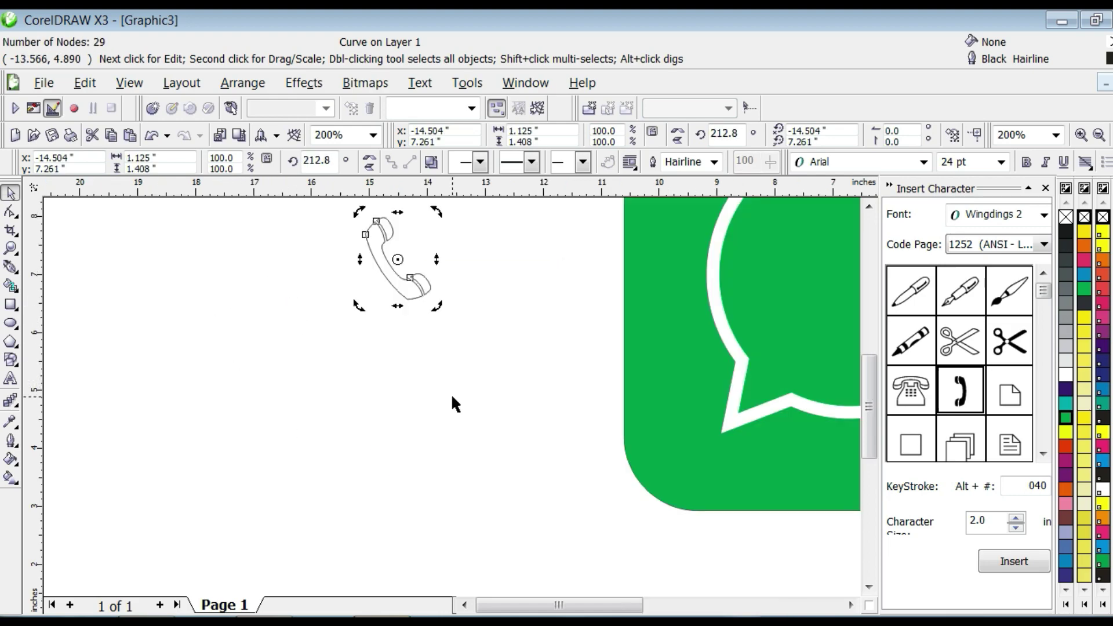
- Break the handset curve apart, move its body away from the two end caps, and close Insert Character
click(373, 319)
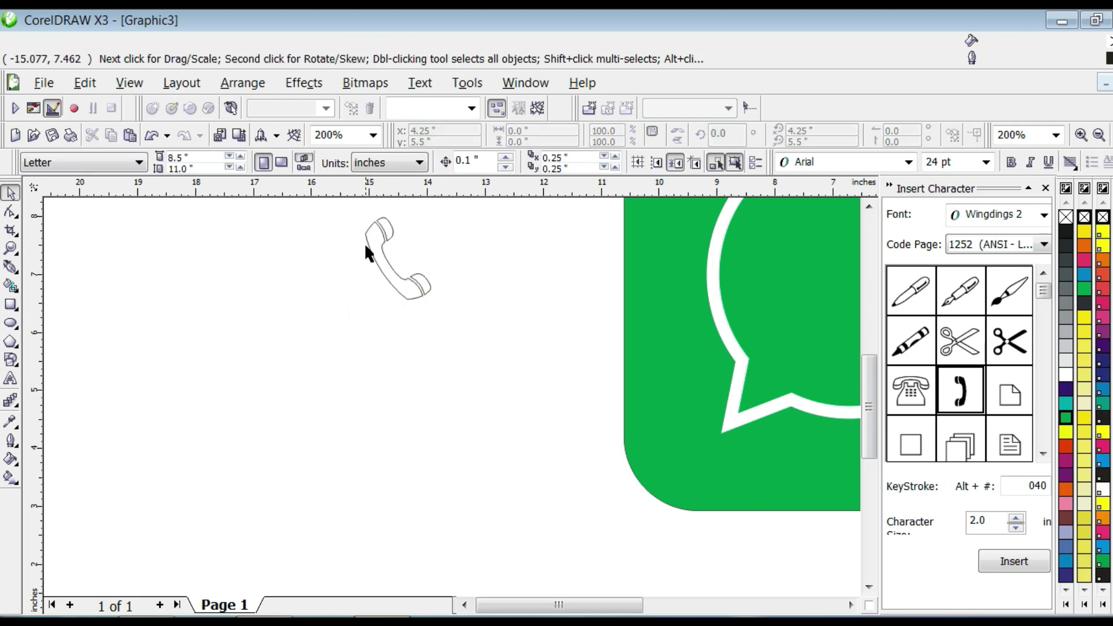
drag(343, 200, 454, 324)
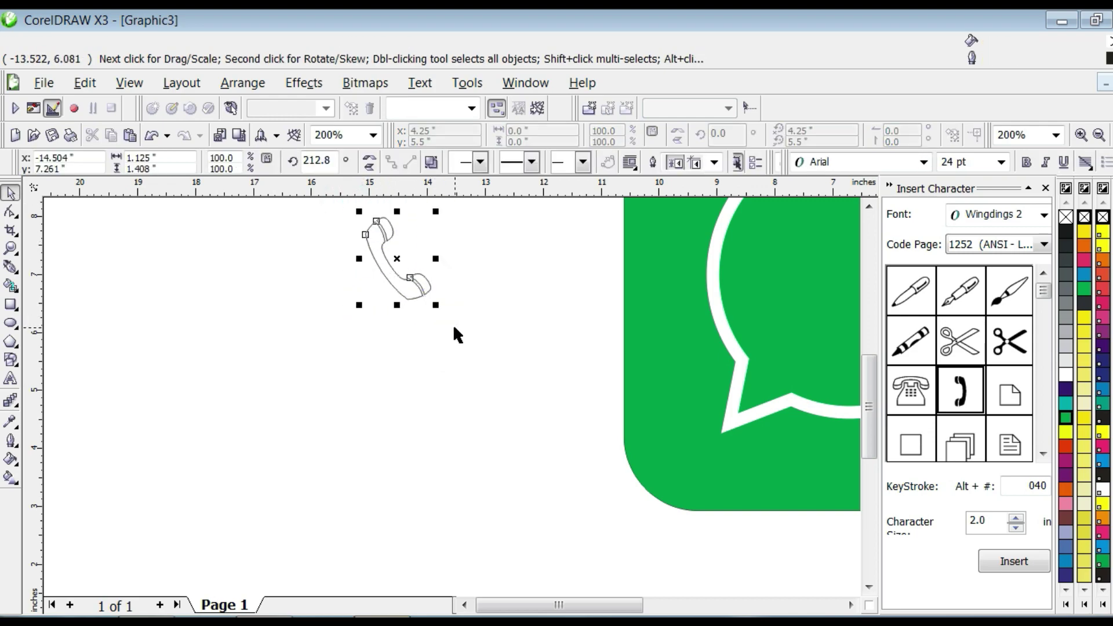
click(297, 86)
mouse_move(260, 86)
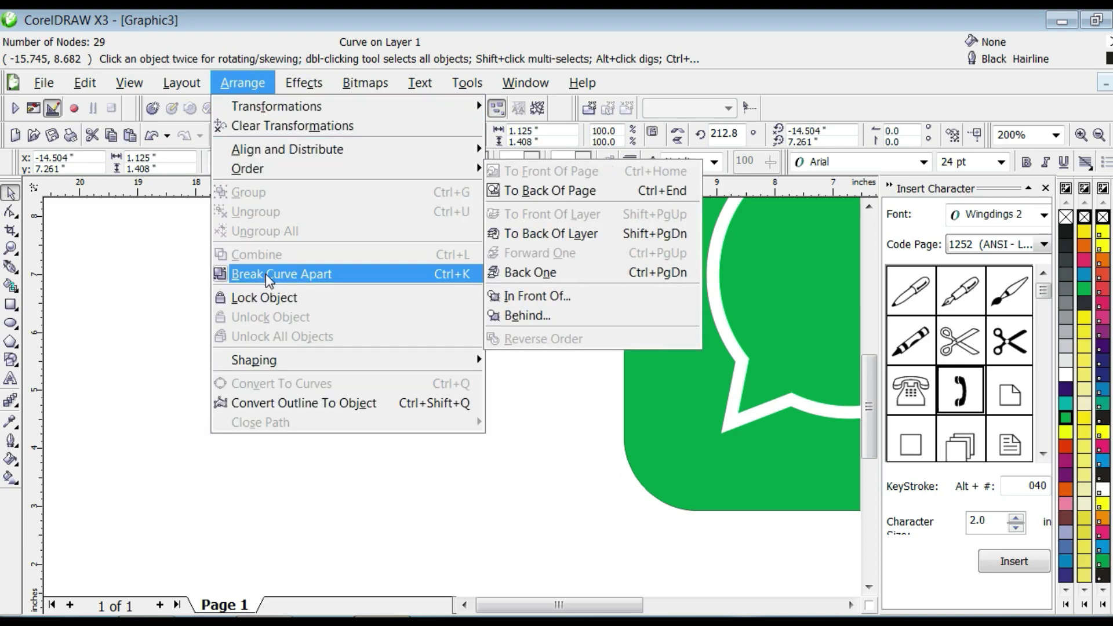
click(318, 274)
click(244, 307)
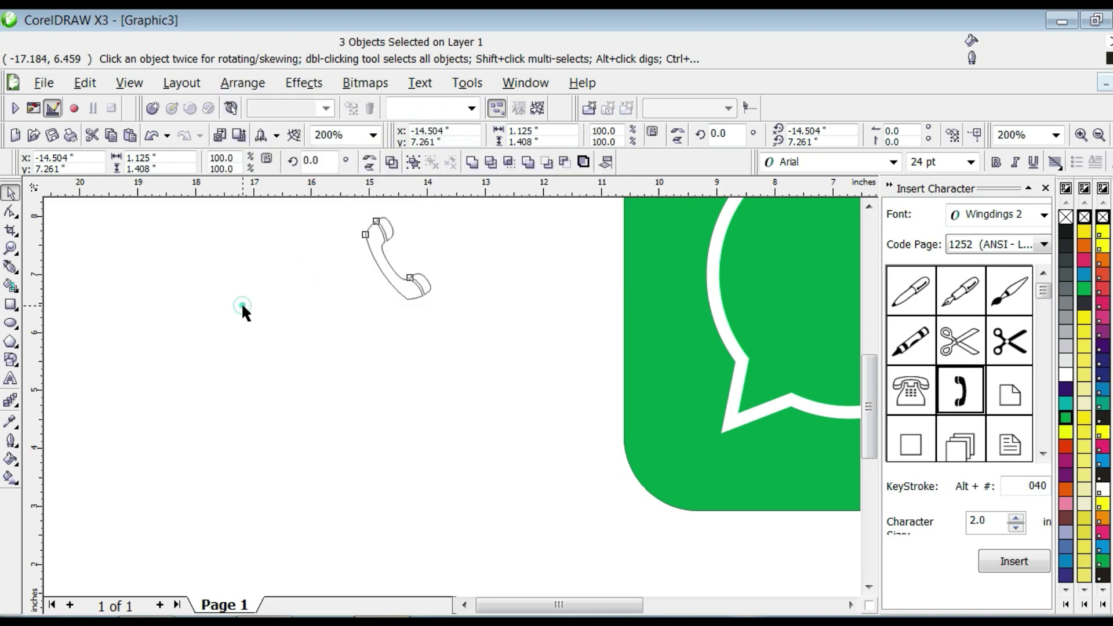
drag(408, 301, 603, 404)
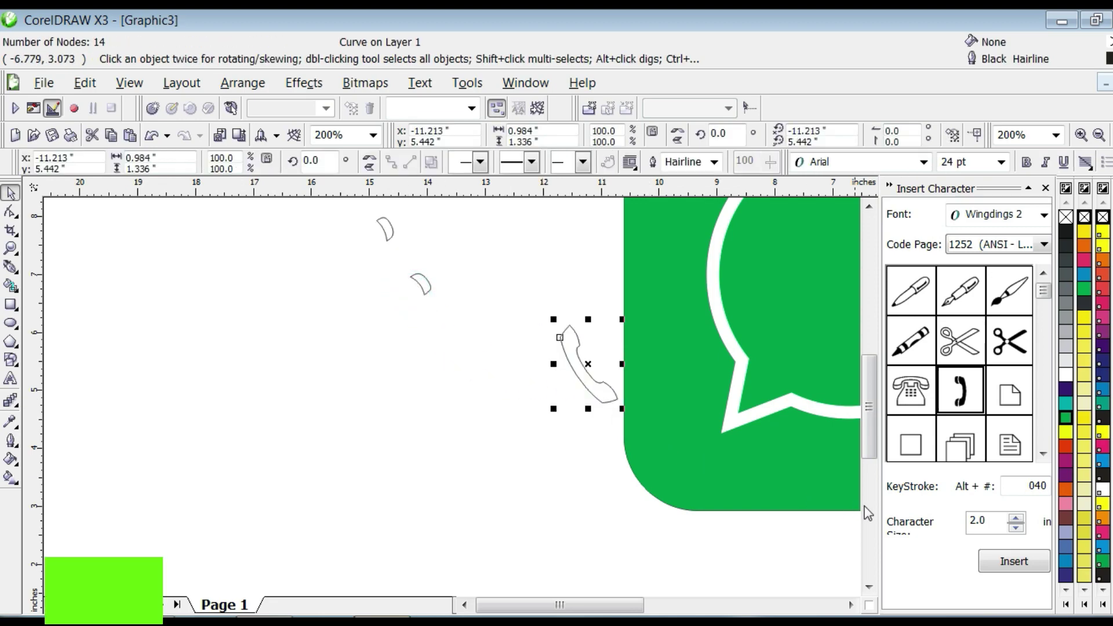
click(1046, 188)
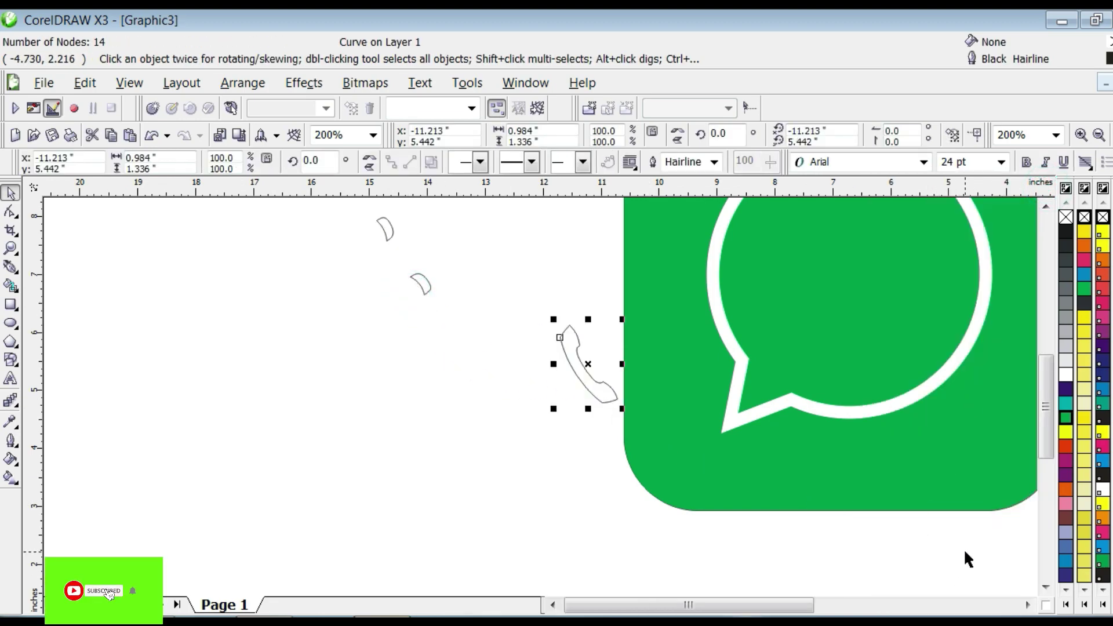
- Move the handset body into the speech bubble, rotate it clockwise about 10 degrees and scale it to about 1.82 × 2.19 in
click(889, 485)
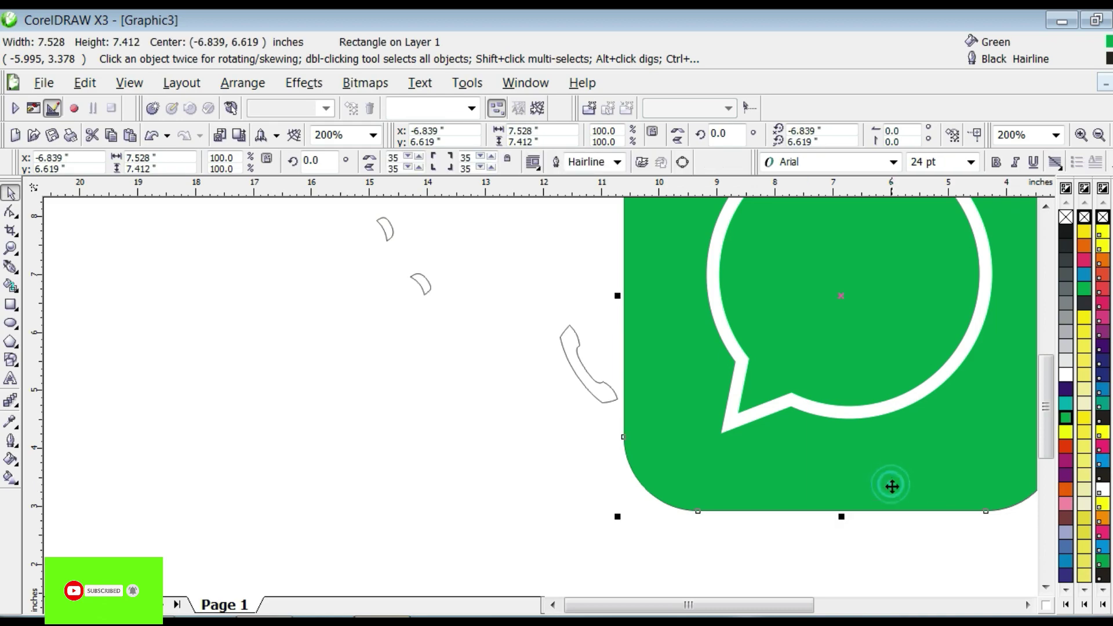
scroll(889, 484, down, 1)
drag(384, 339, 556, 330)
click(517, 296)
click(517, 294)
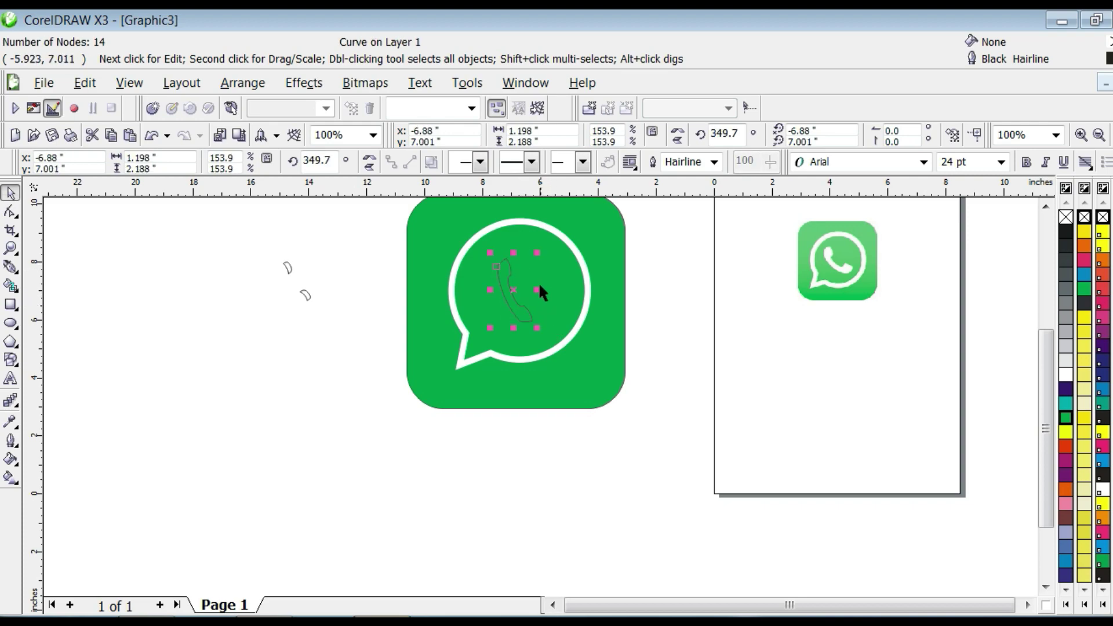
drag(537, 288, 554, 288)
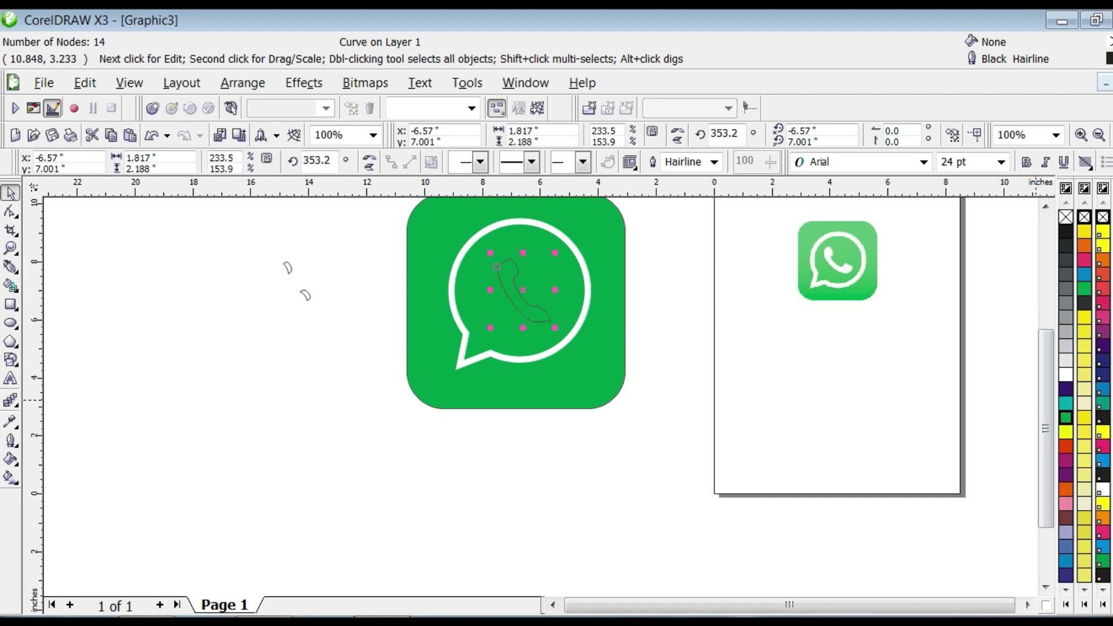
- Set the handset's outline and fill colours to white
right_click(1108, 400)
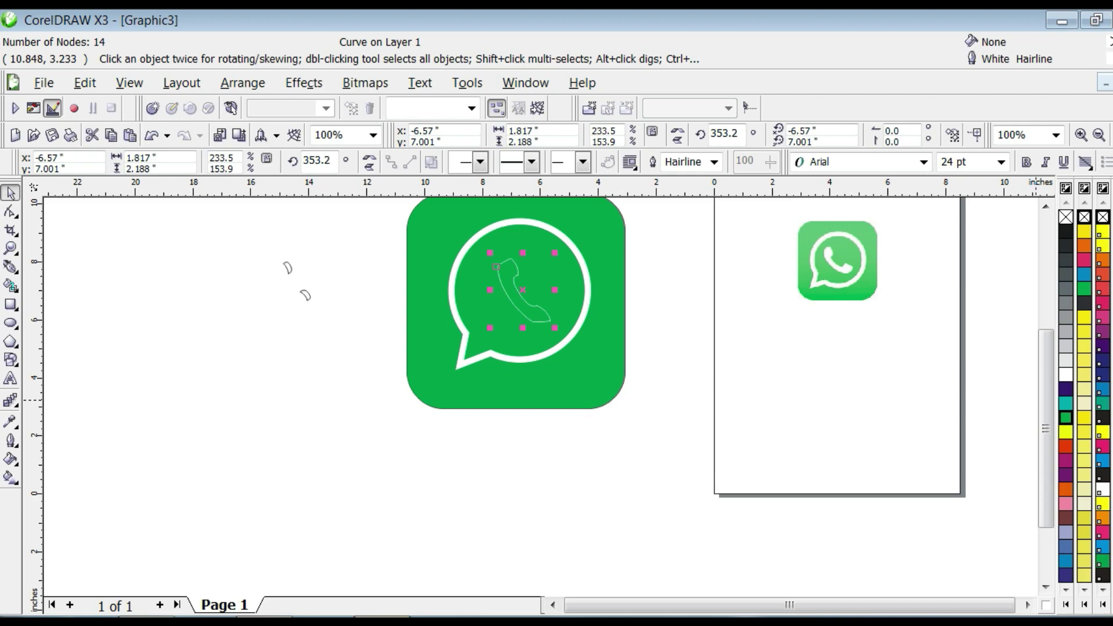
click(1097, 386)
scroll(539, 393, up, 1)
scroll(539, 393, down, 3)
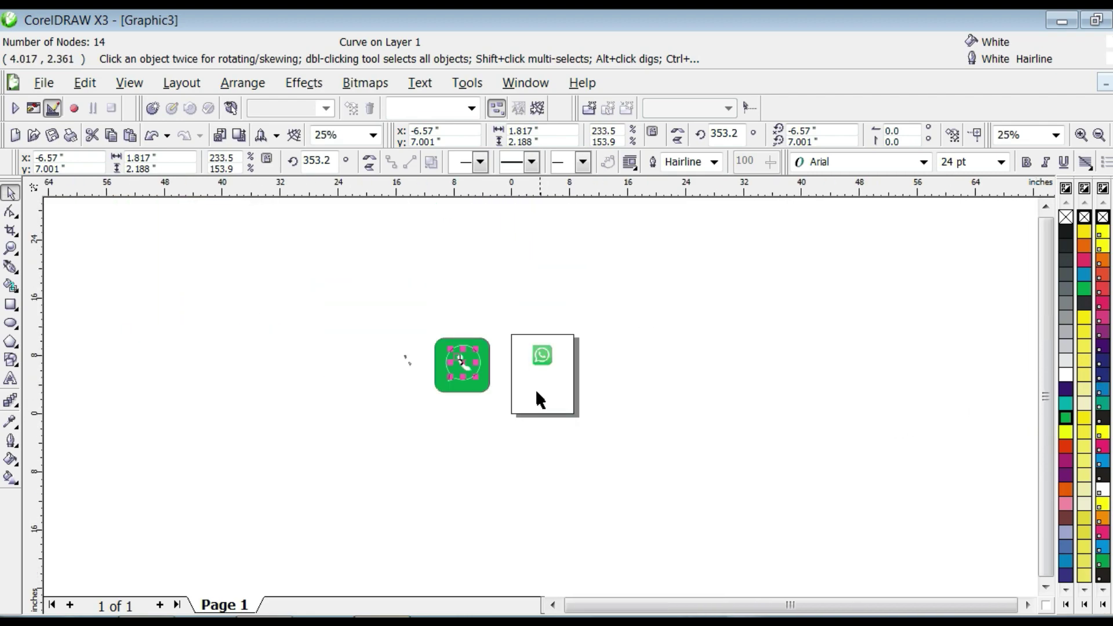
- Delete the two leftover handset end caps and the reference WhatsApp image on the page
scroll(538, 392, up, 1)
drag(212, 303, 327, 392)
key(Delete)
scroll(539, 393, up, 1)
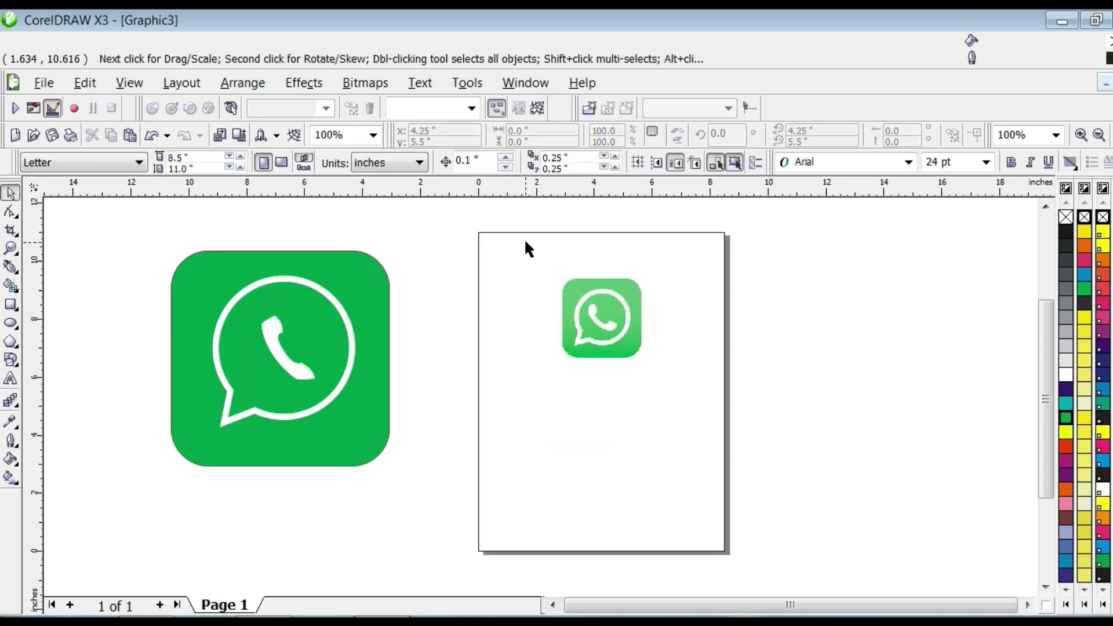
drag(527, 248, 678, 400)
key(Delete)
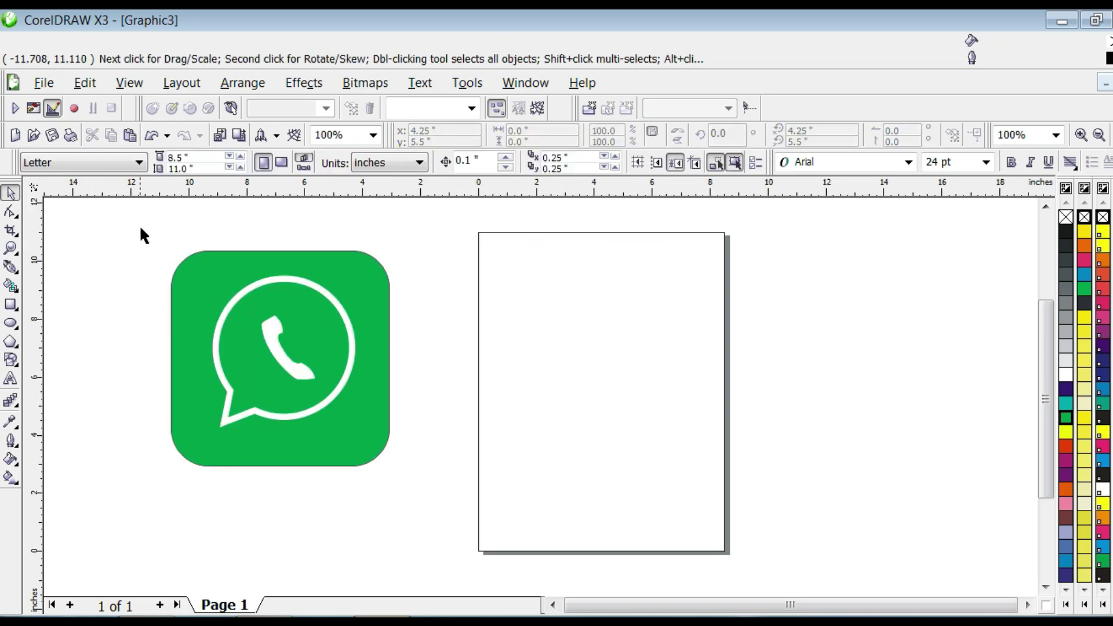
- Move the complete logo onto the page and scale it down to about 5.05 × 4.97 in
drag(141, 228, 319, 396)
drag(242, 342, 586, 444)
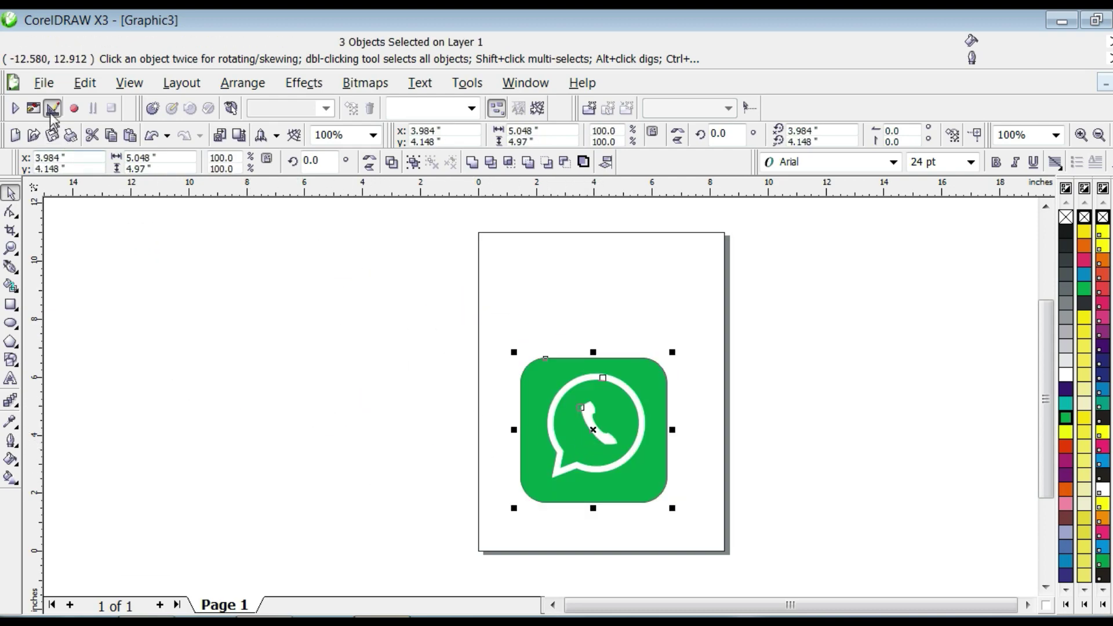
click(44, 82)
click(326, 213)
- Start exporting the selected logo with JPG - JPEG Bitmaps as the file type
click(44, 82)
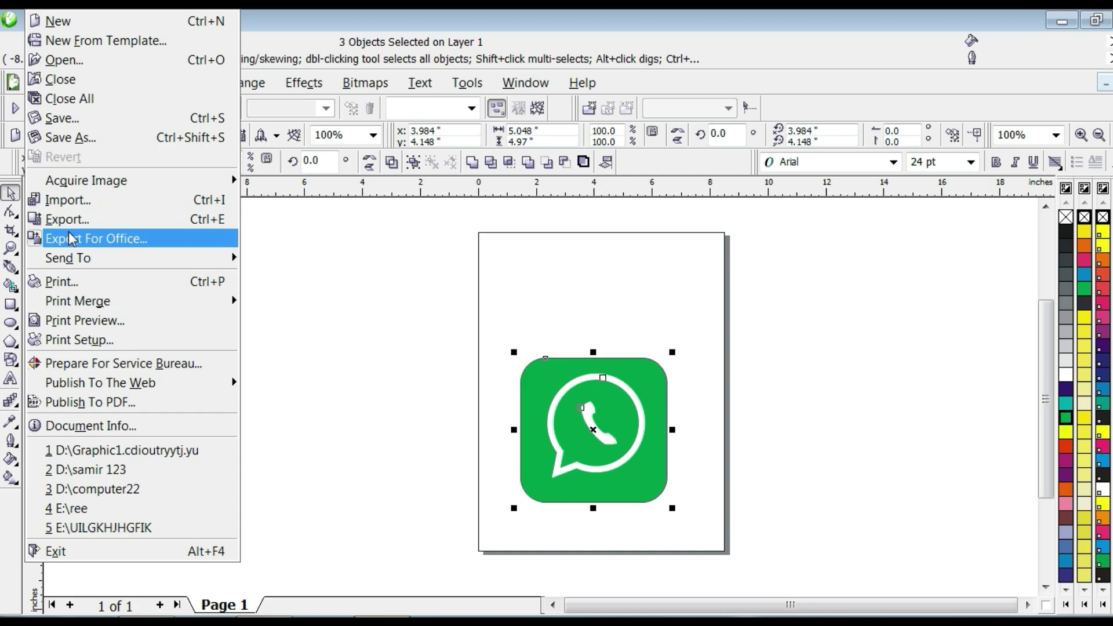
click(55, 225)
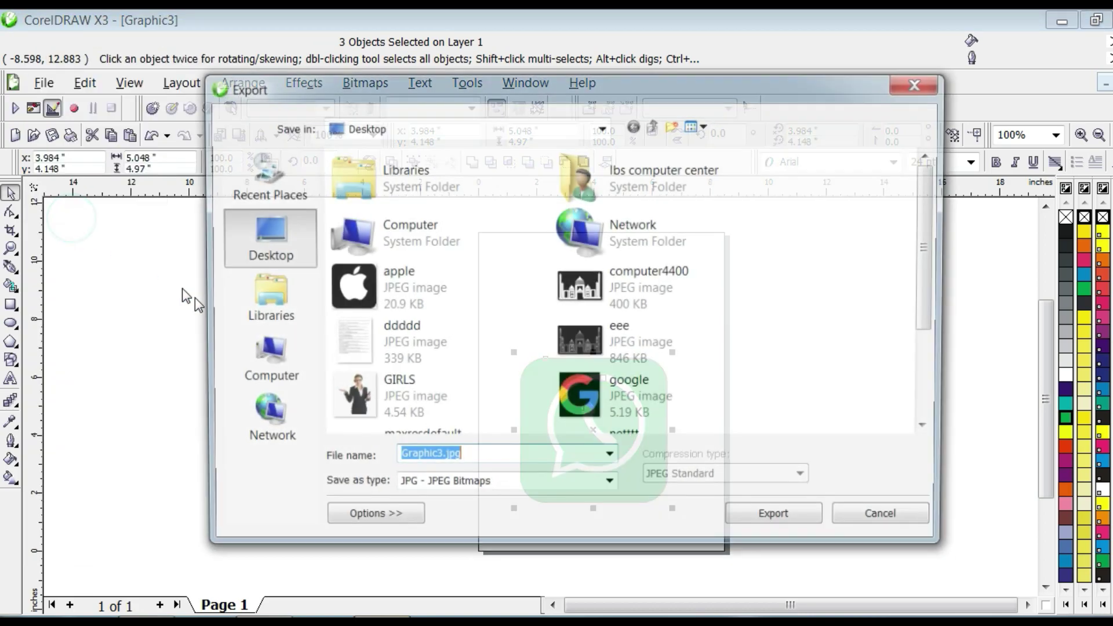
click(450, 486)
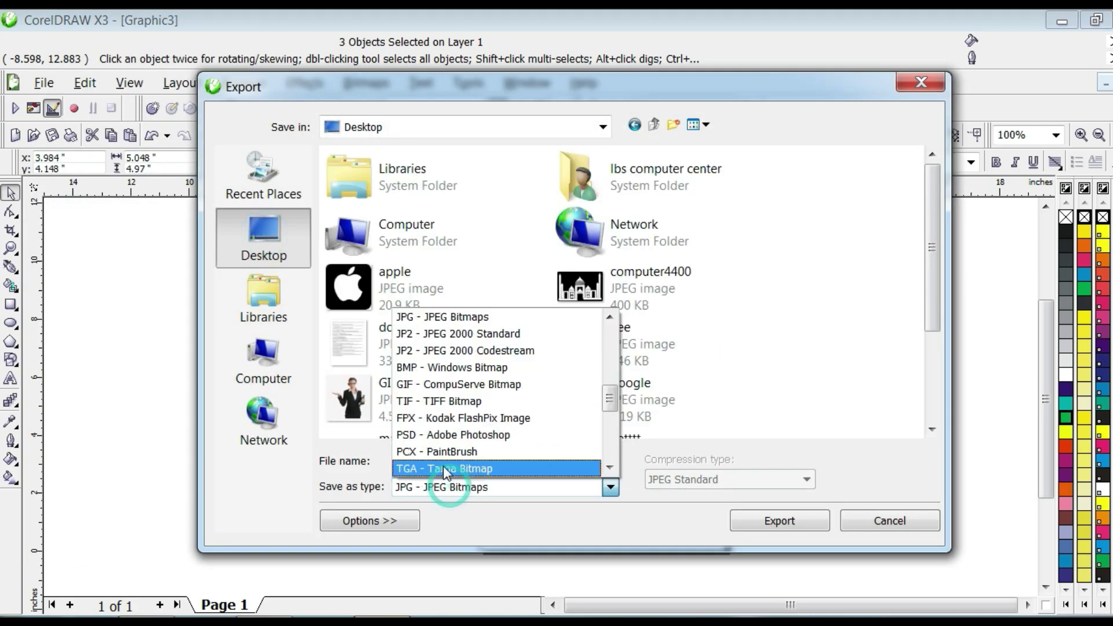
click(456, 318)
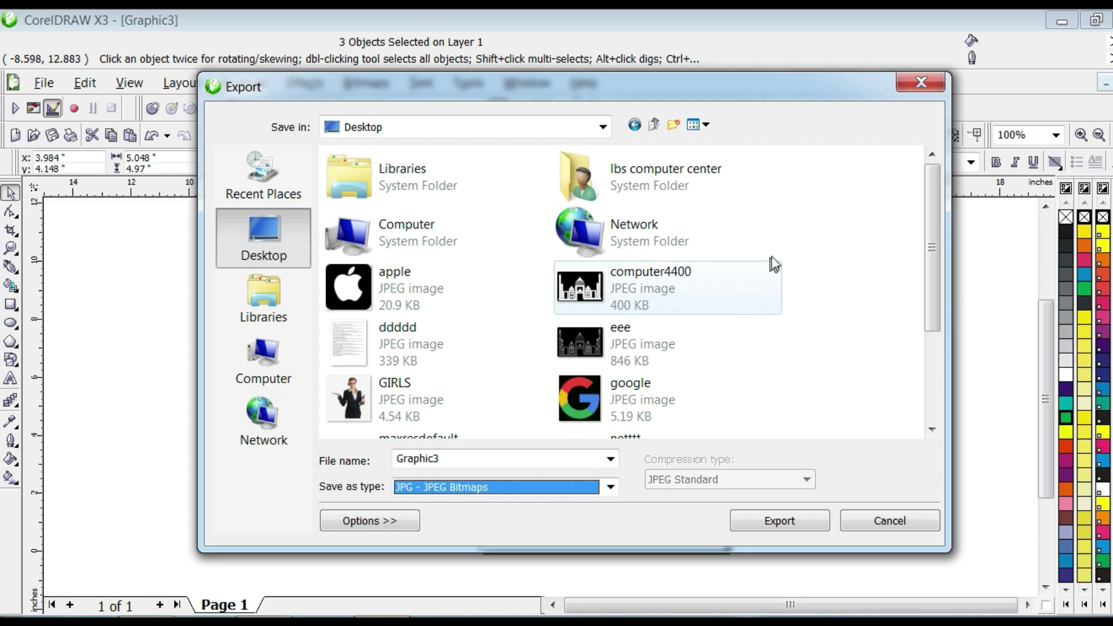
- Create a new folder named logo on the Desktop and open it as the export location
right_click(795, 223)
mouse_move(835, 369)
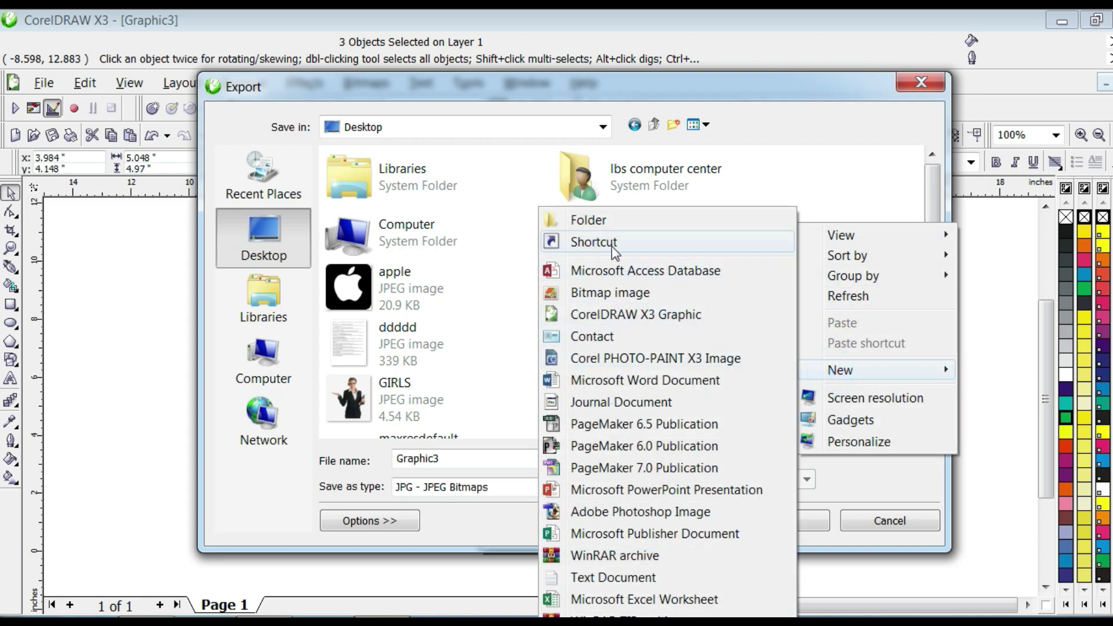
click(594, 221)
text(logo)
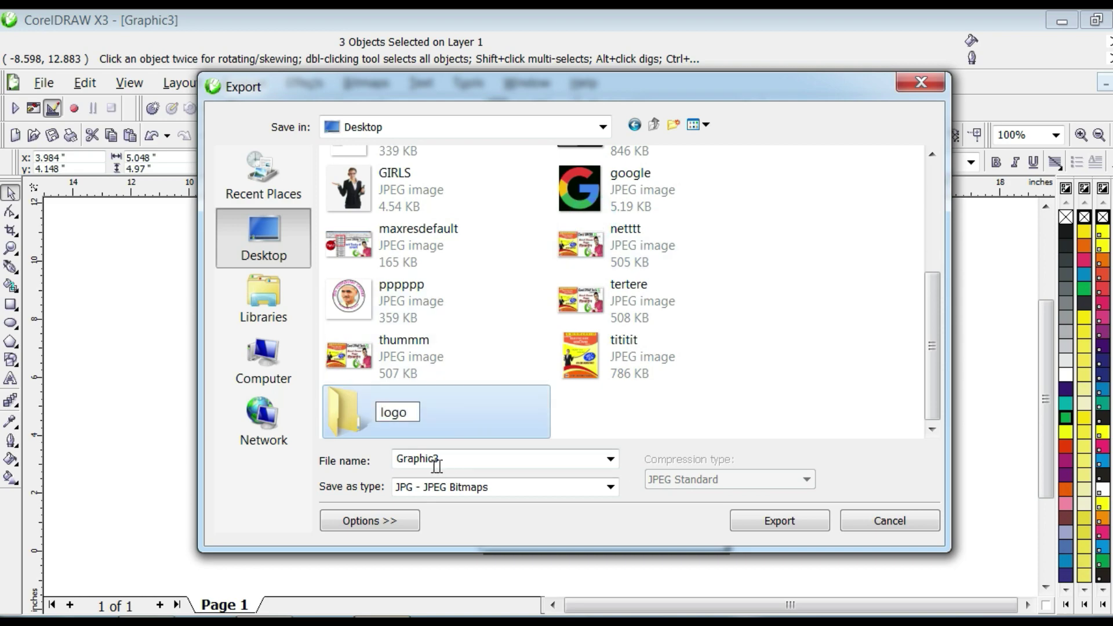
click(471, 462)
double_click(471, 463)
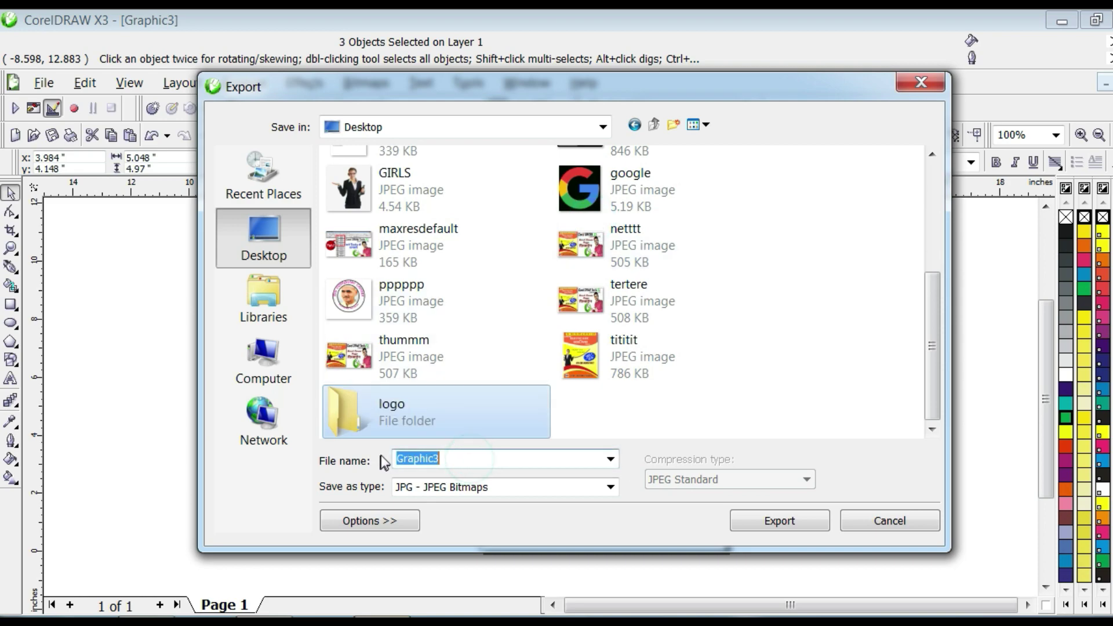
click(422, 413)
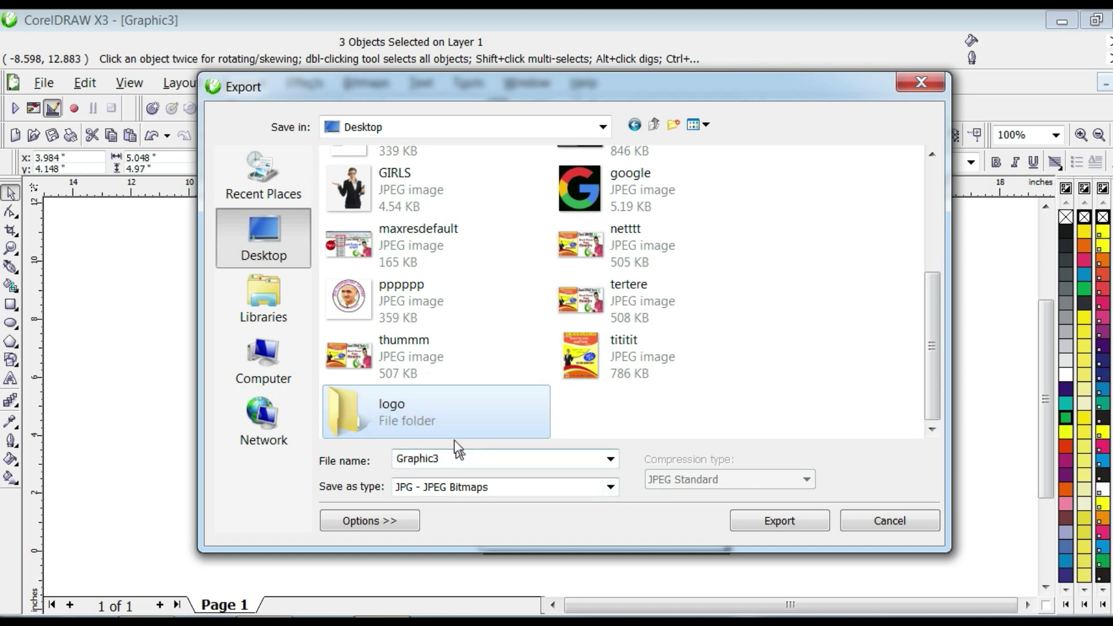
double_click(442, 423)
- Name the file whats and export it, accepting 300 dpi, RGB Color (24-bit) and the default JPEG settings
double_click(448, 458)
text(whats)
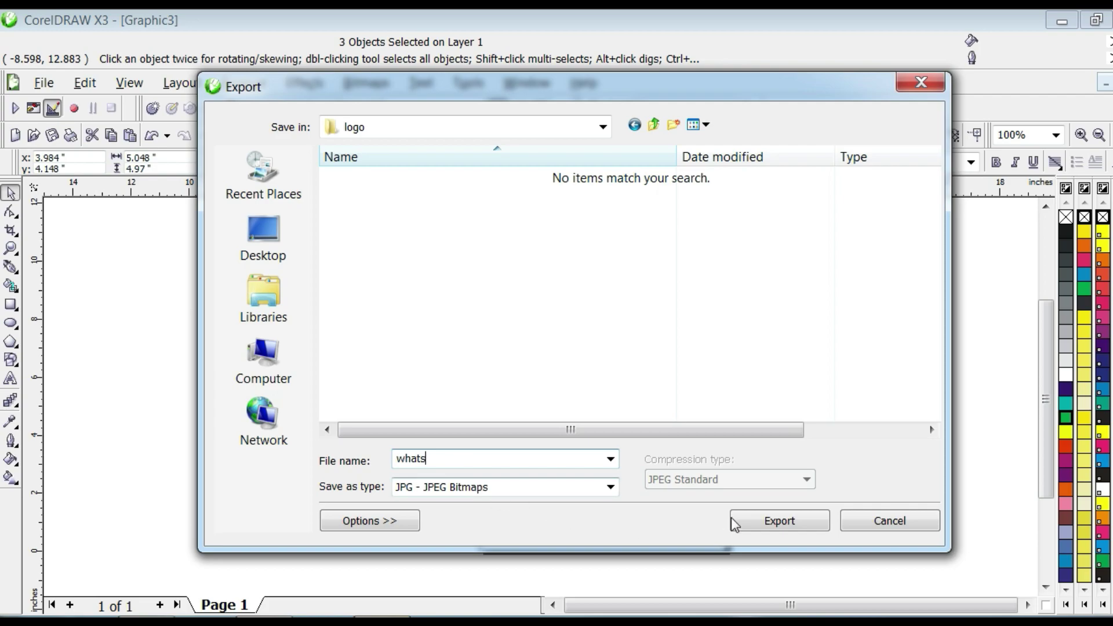
click(771, 521)
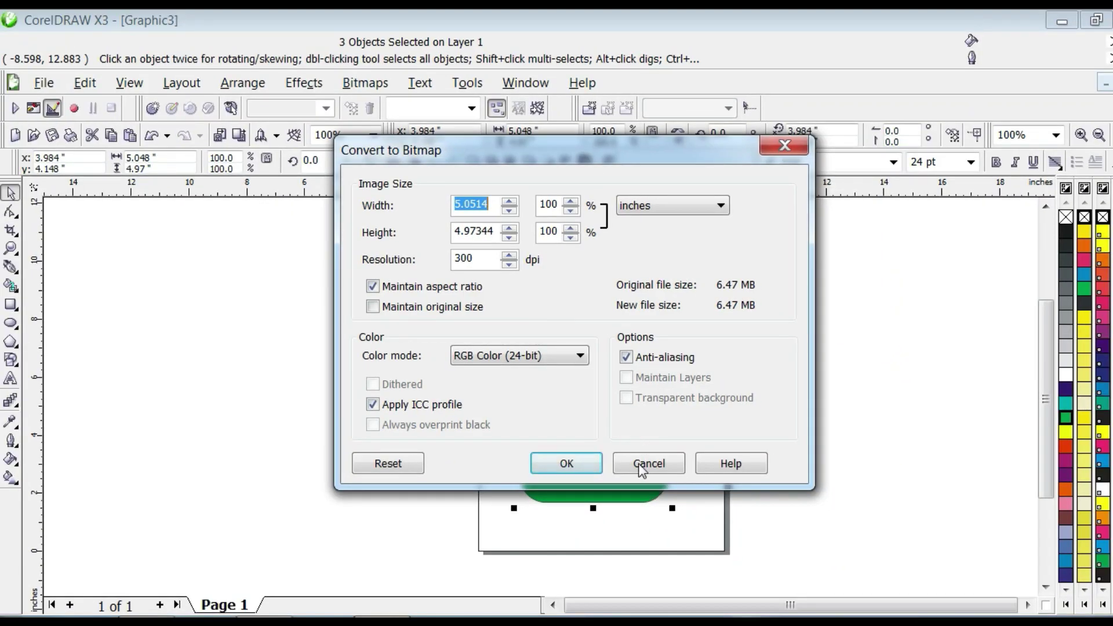
click(561, 469)
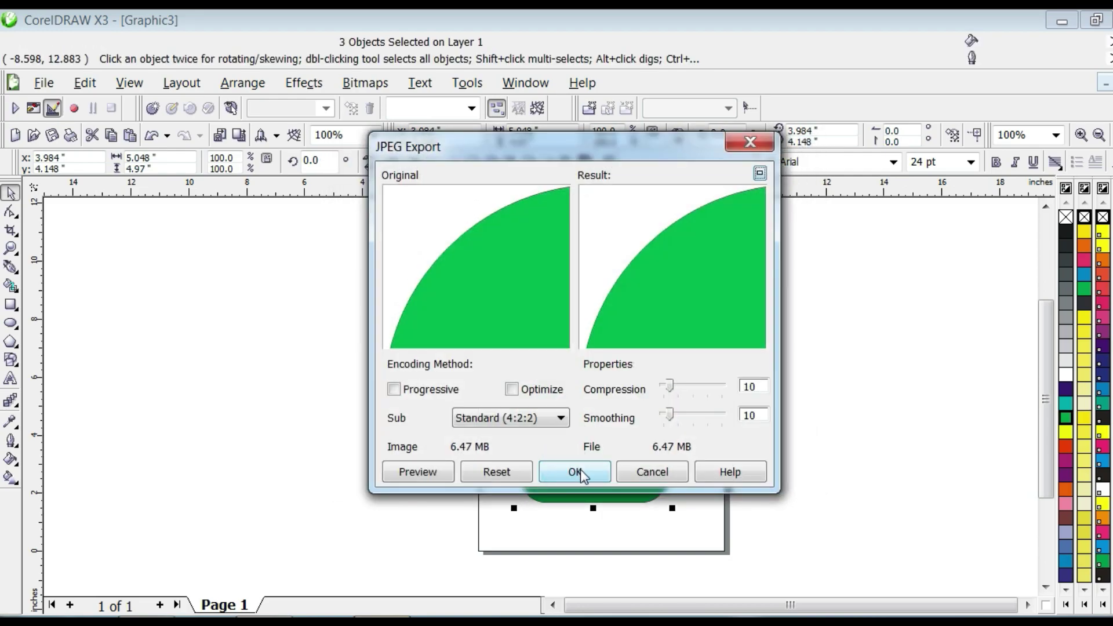
click(574, 469)
- Switch to the desktop, open the logo folder and preview the exported whats image
click(1062, 21)
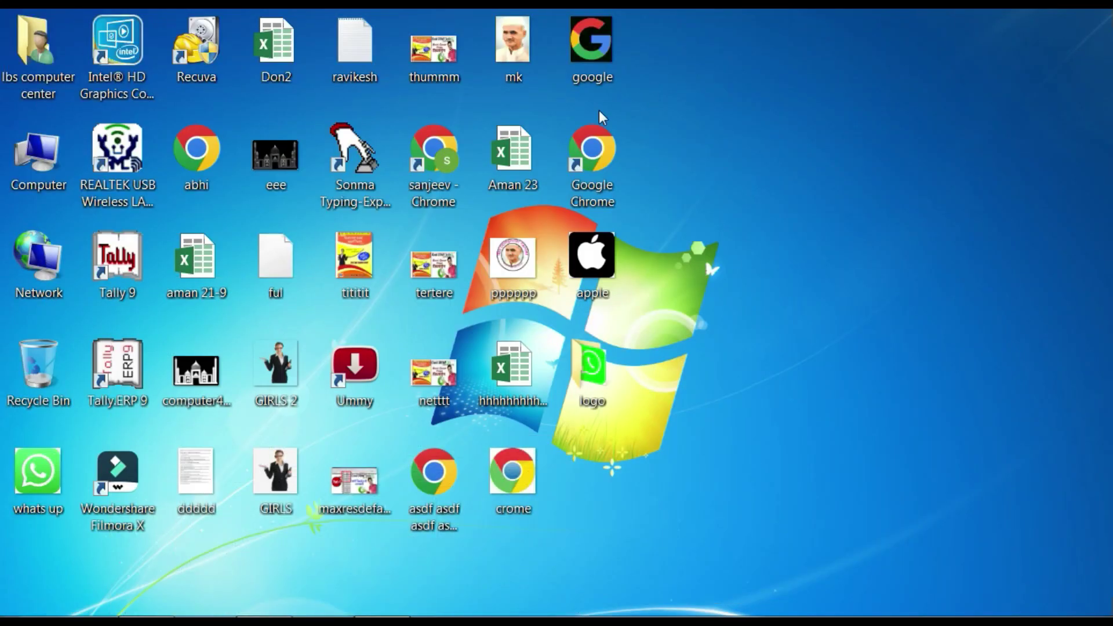
right_click(584, 371)
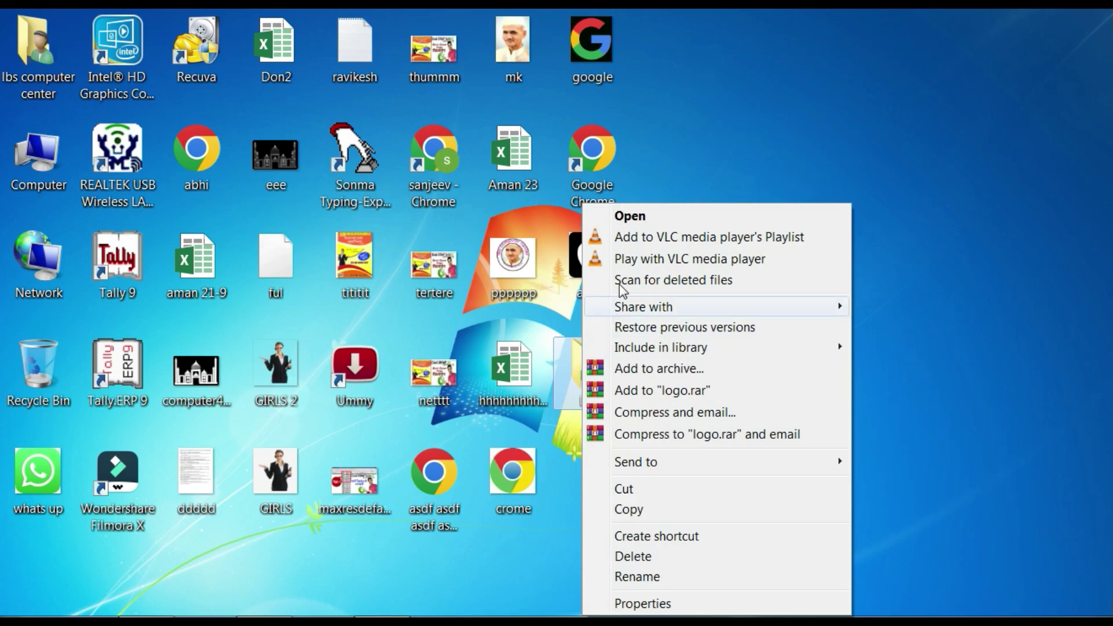
click(628, 216)
click(232, 157)
right_click(232, 157)
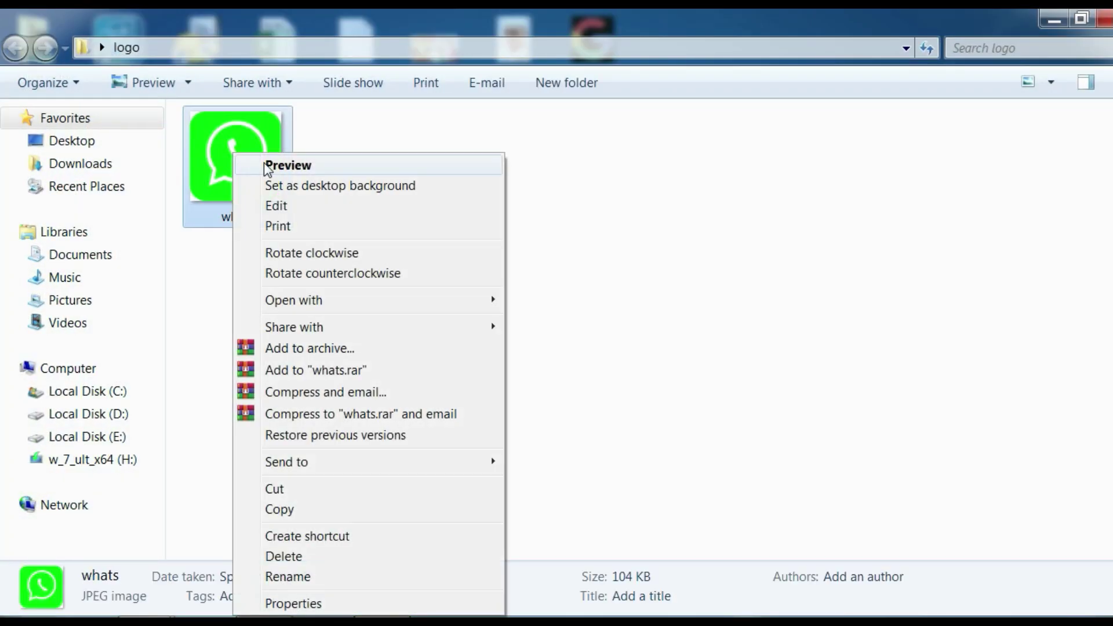
click(278, 166)
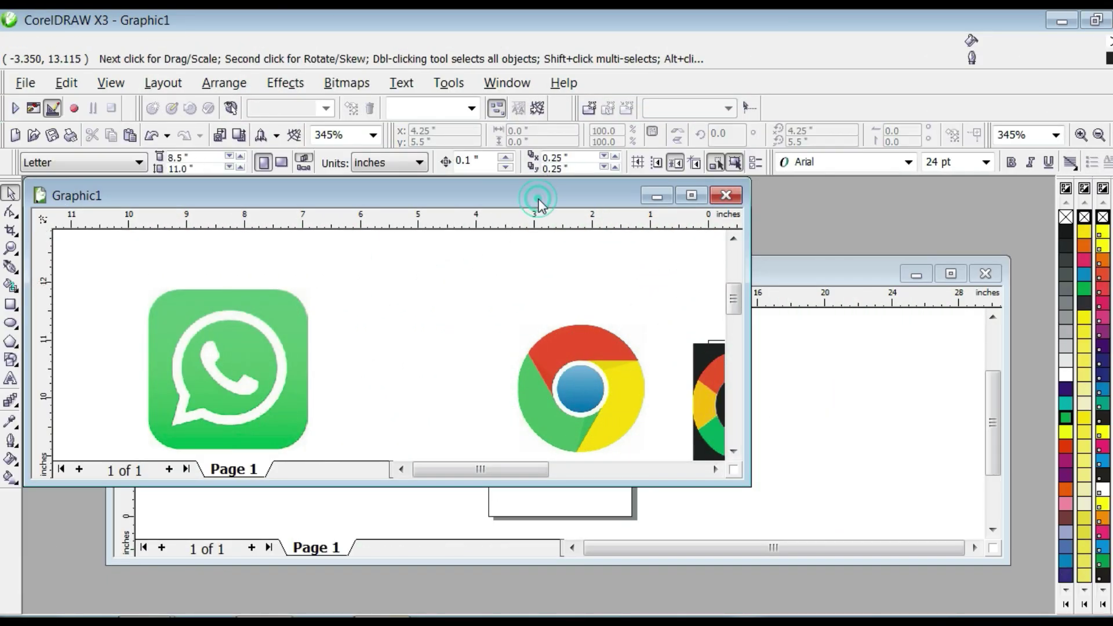
- Maximize the Graphic1 document in CorelDRAW and move the Chrome and Apple logo images closer to the WhatsApp image
double_click(538, 200)
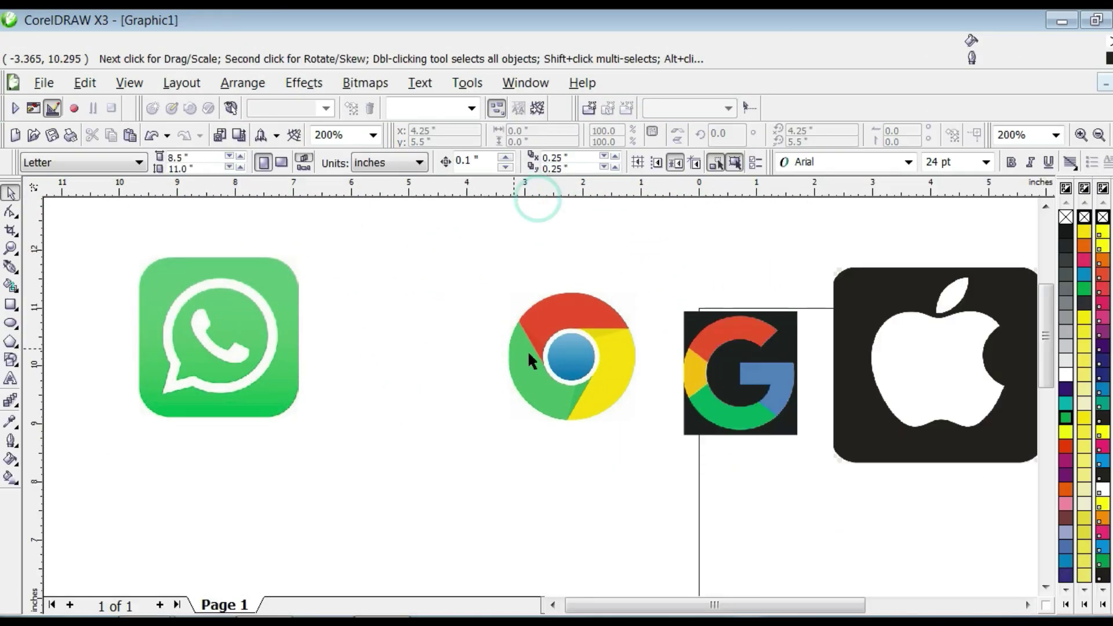
drag(620, 356, 504, 342)
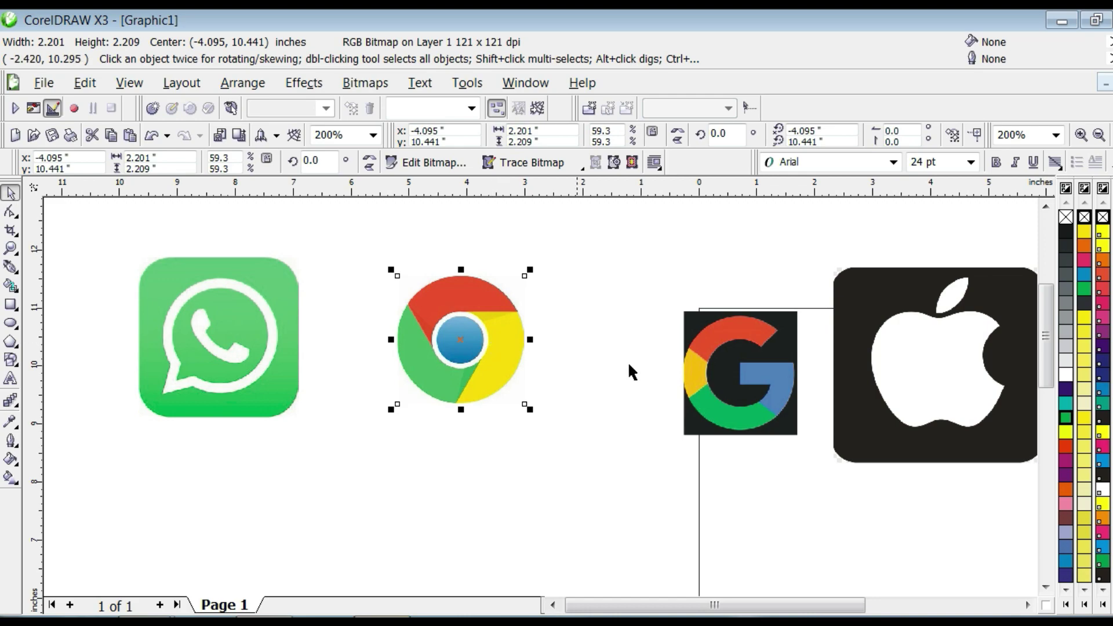
click(957, 360)
drag(956, 360, 572, 454)
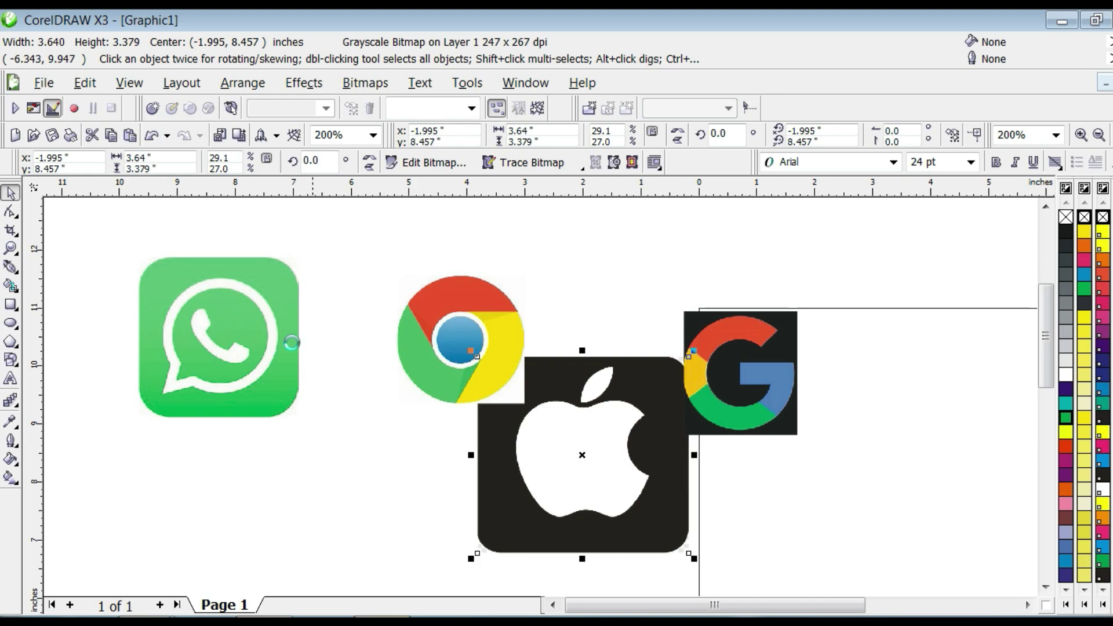
- Create a new document and paste the Apple logo image into it
click(43, 83)
click(60, 21)
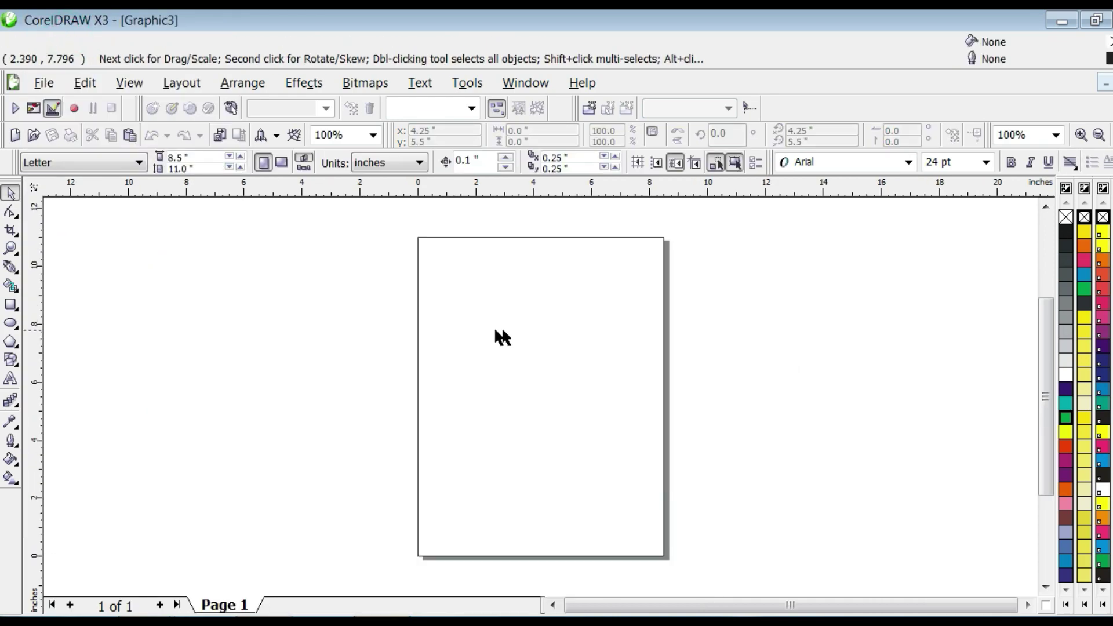
key(ctrl+v)
- Reposition the pasted Apple logo image on the page, centred at about x 5.3 in, y 7.99 in
drag(387, 315, 771, 329)
key(F3)
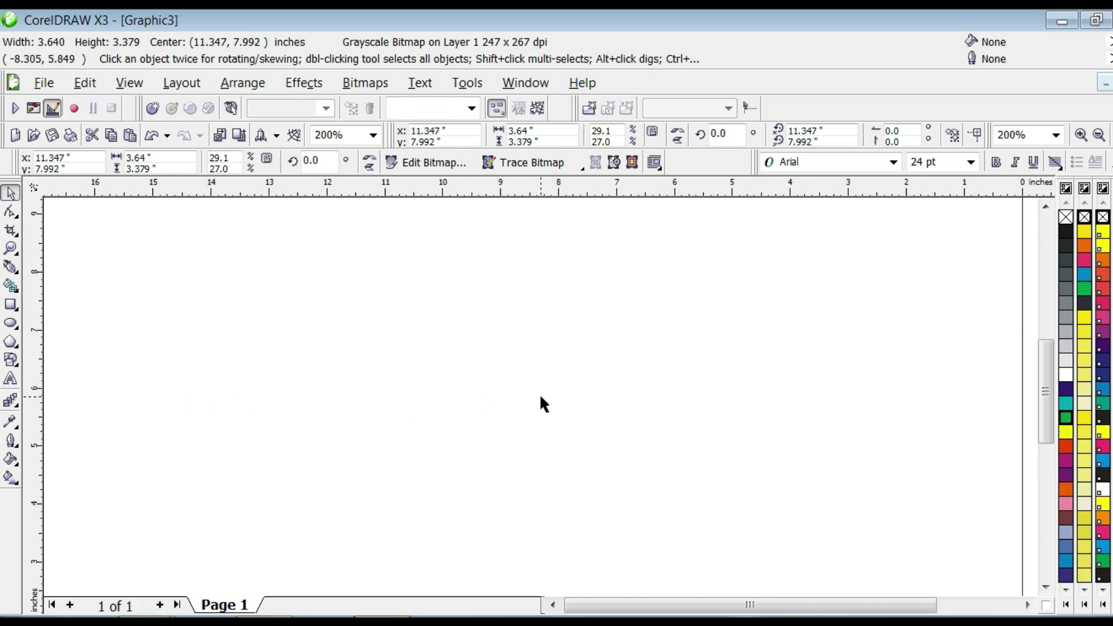
drag(825, 376, 719, 385)
scroll(333, 378, up, 1)
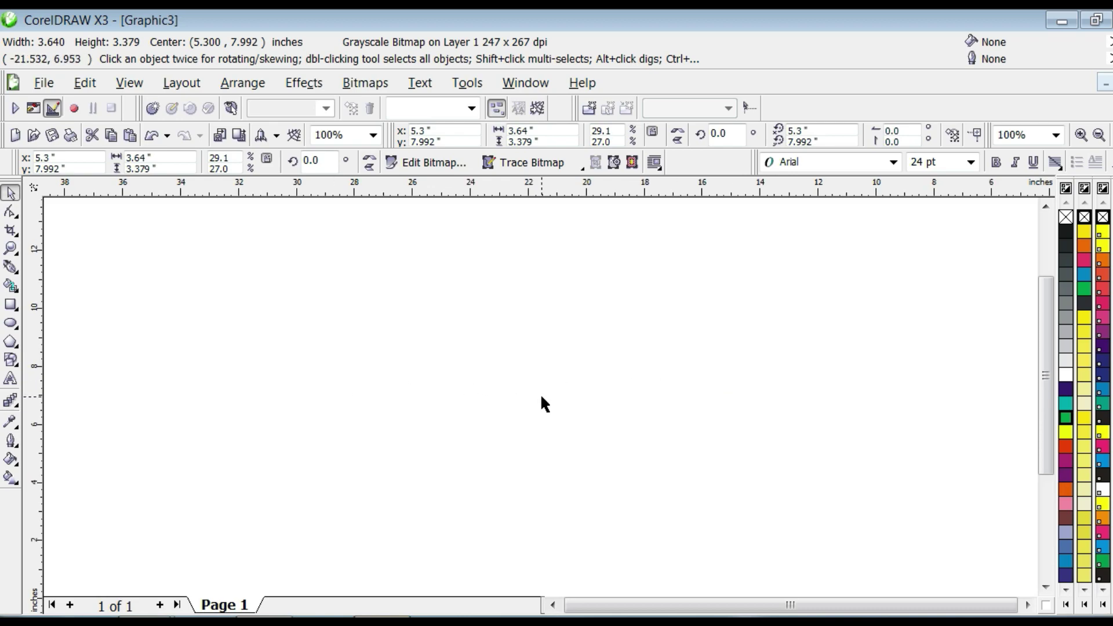
- Draw a near-circular ellipse in the empty area beside the page and enlarge it to about 1.94 by 1.91 in
scroll(676, 402, down, 1)
scroll(676, 403, up, 3)
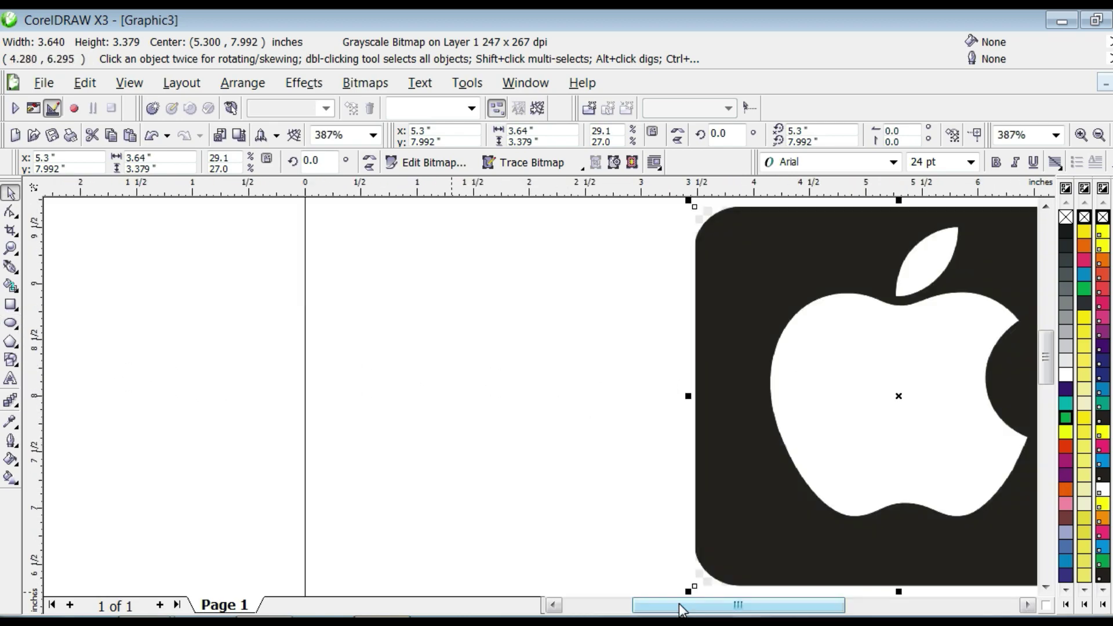
click(12, 324)
drag(123, 288, 288, 450)
drag(677, 608, 613, 613)
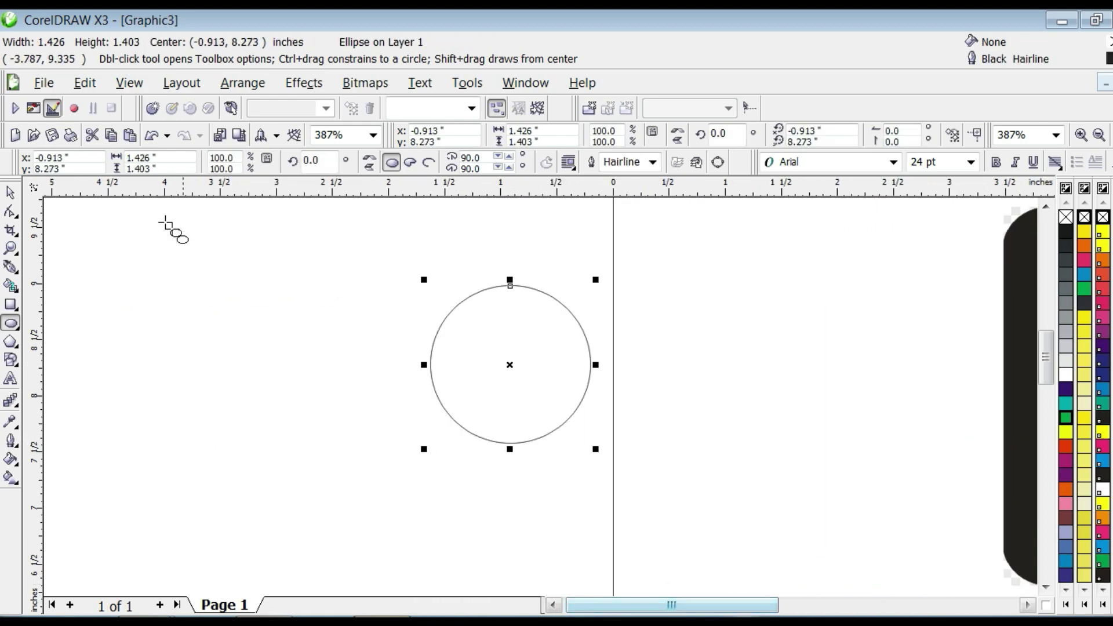
click(10, 192)
drag(516, 393, 253, 374)
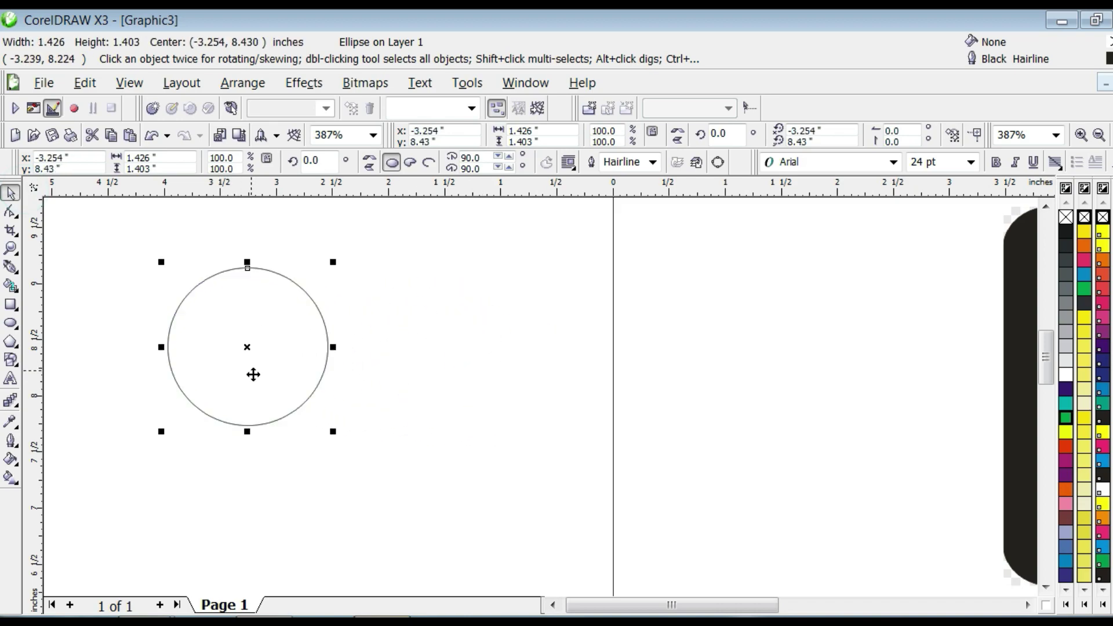
drag(329, 439, 389, 500)
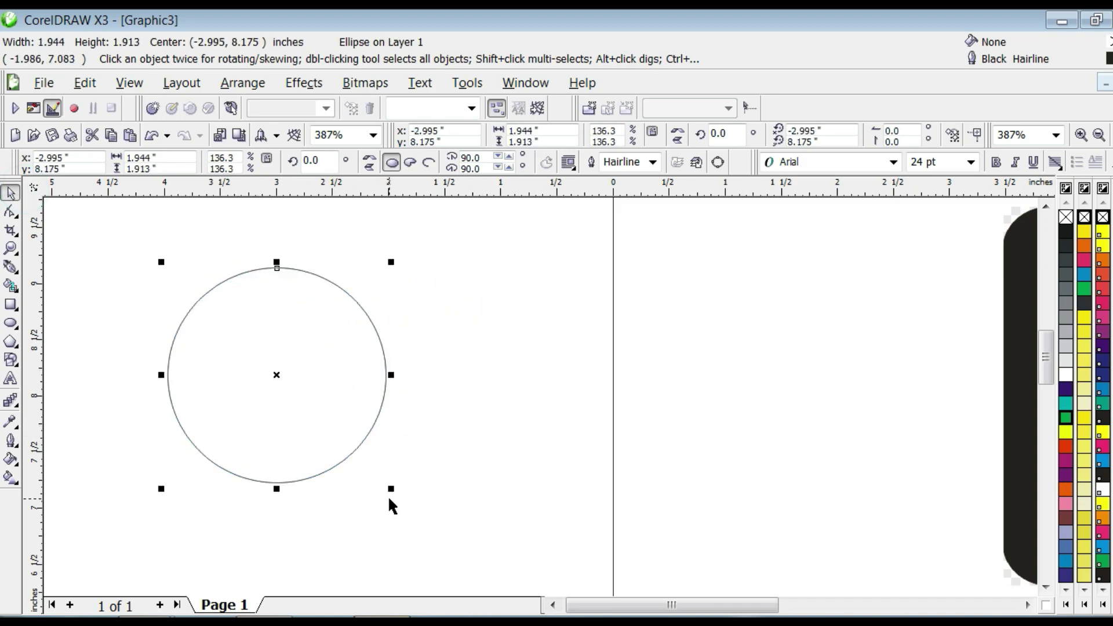
- Duplicate the circle, offset the copy about 0.55 in to the right so they overlap, and weld both into one outline
key(ctrl+d)
drag(280, 332, 313, 357)
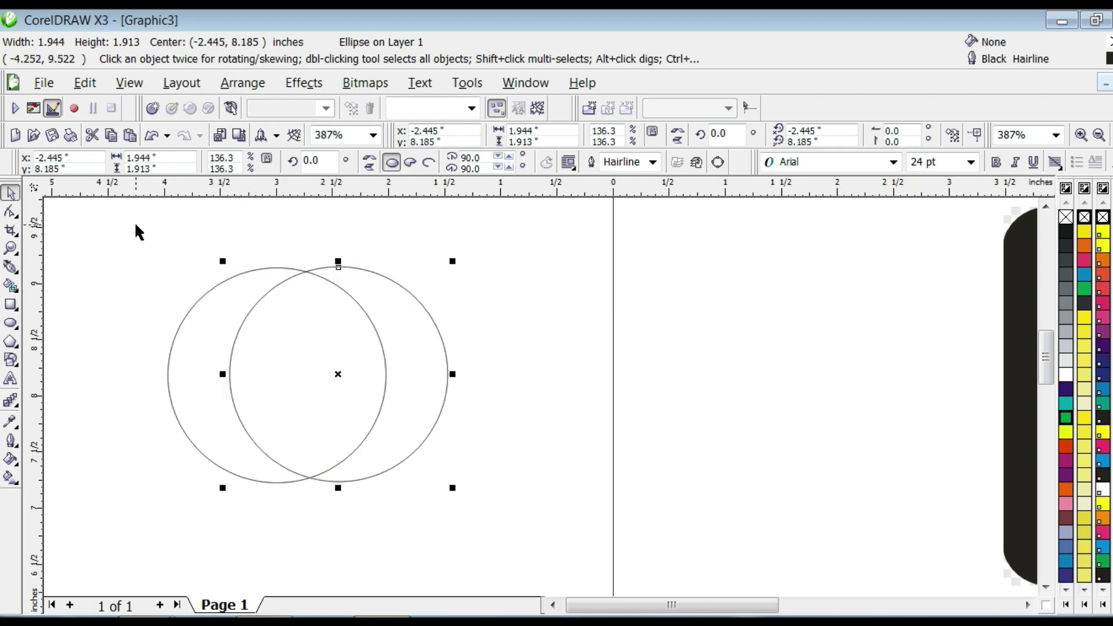
drag(136, 225, 475, 528)
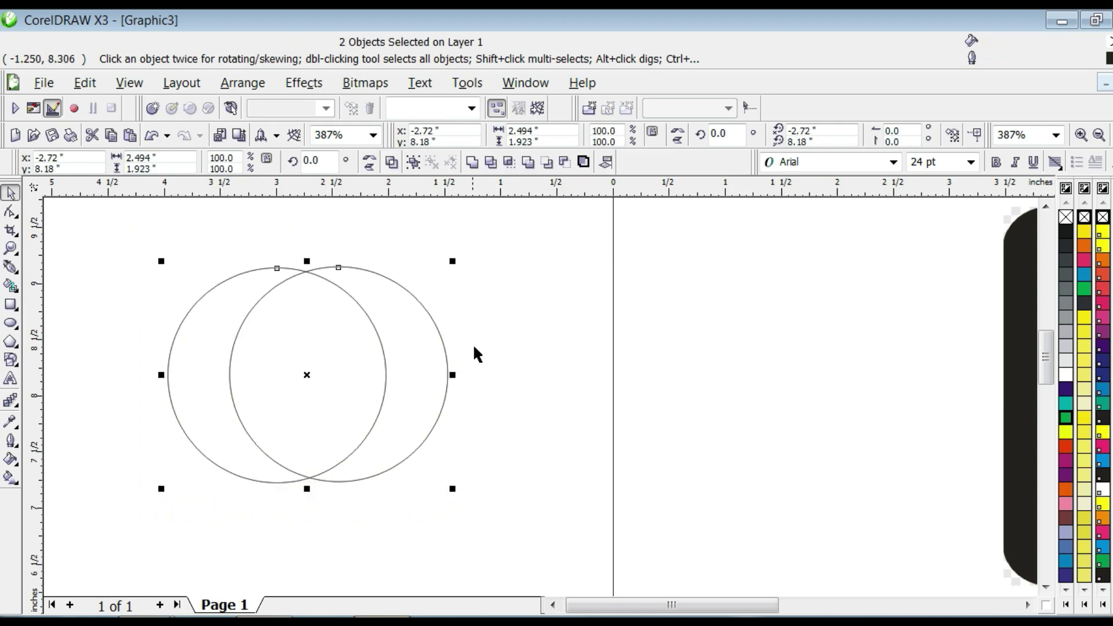
click(473, 163)
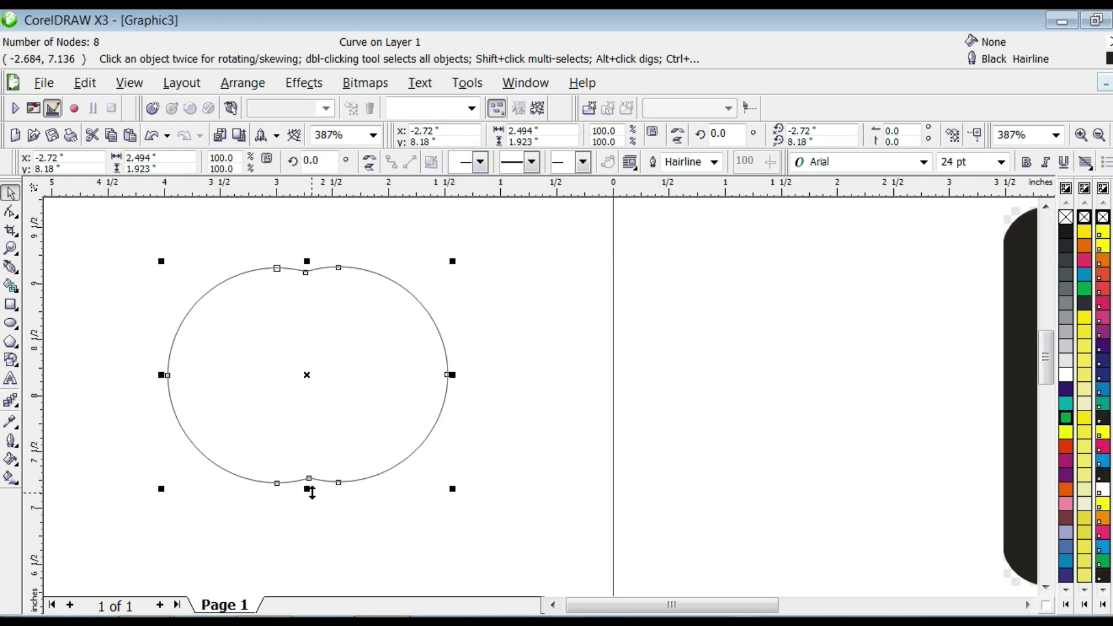
- Stretch the welded apple outline taller and narrower to about 2.28 in wide by 2.08 in high
drag(311, 493, 311, 515)
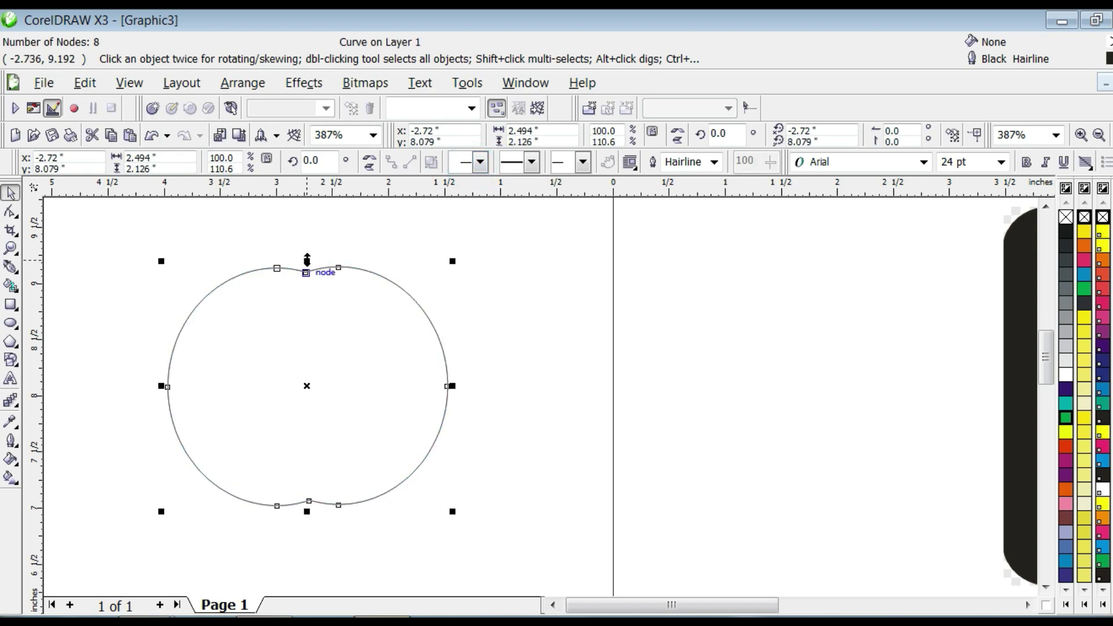
drag(307, 259, 307, 266)
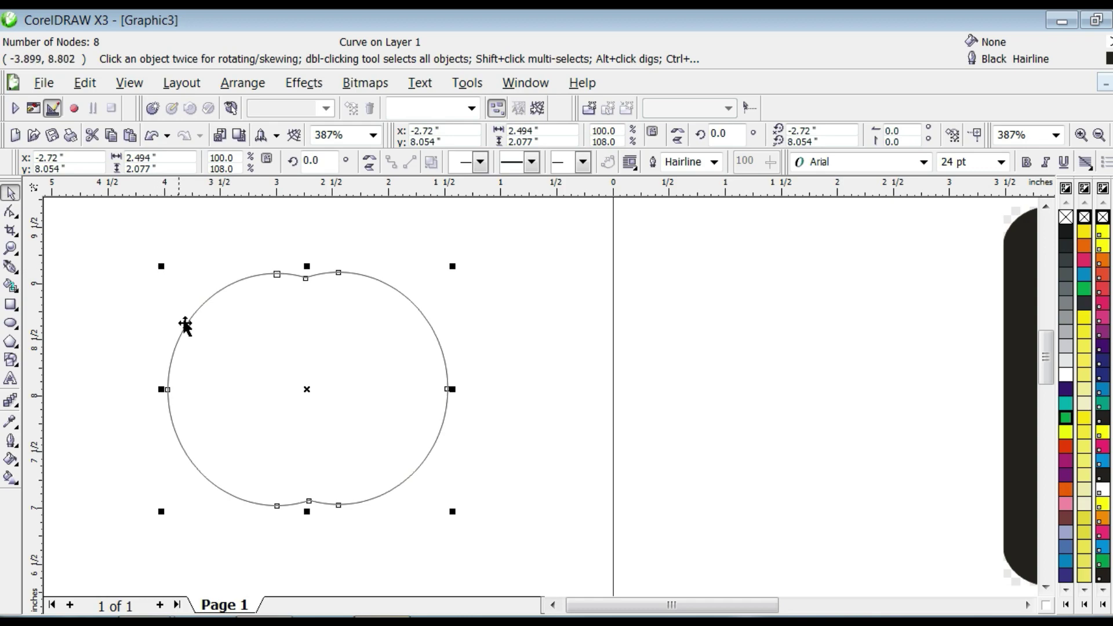
drag(161, 389, 185, 389)
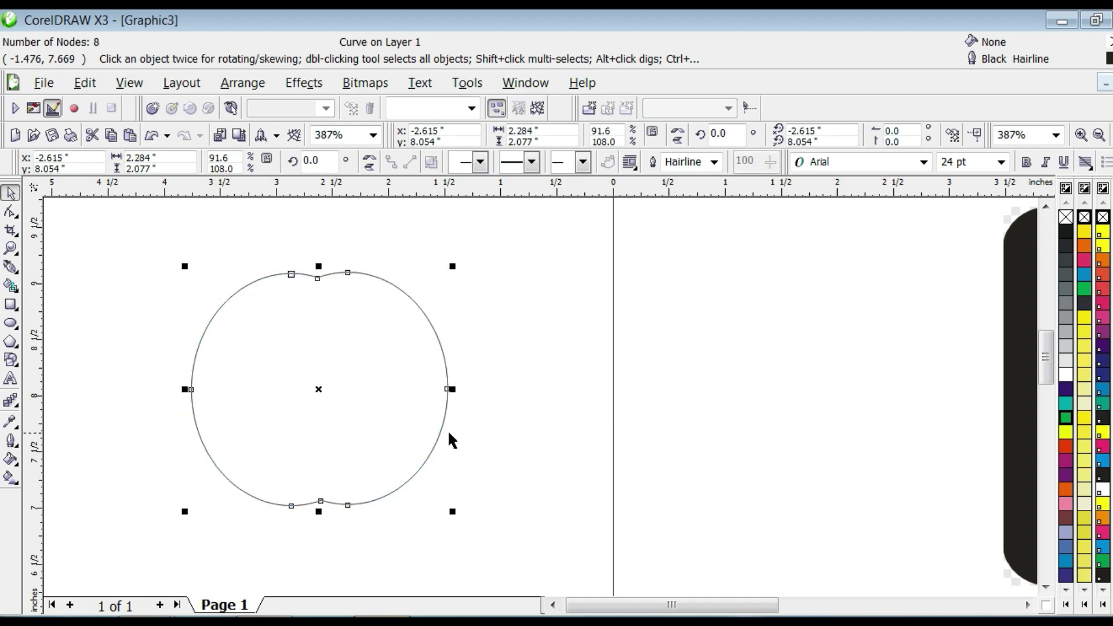
key(F3)
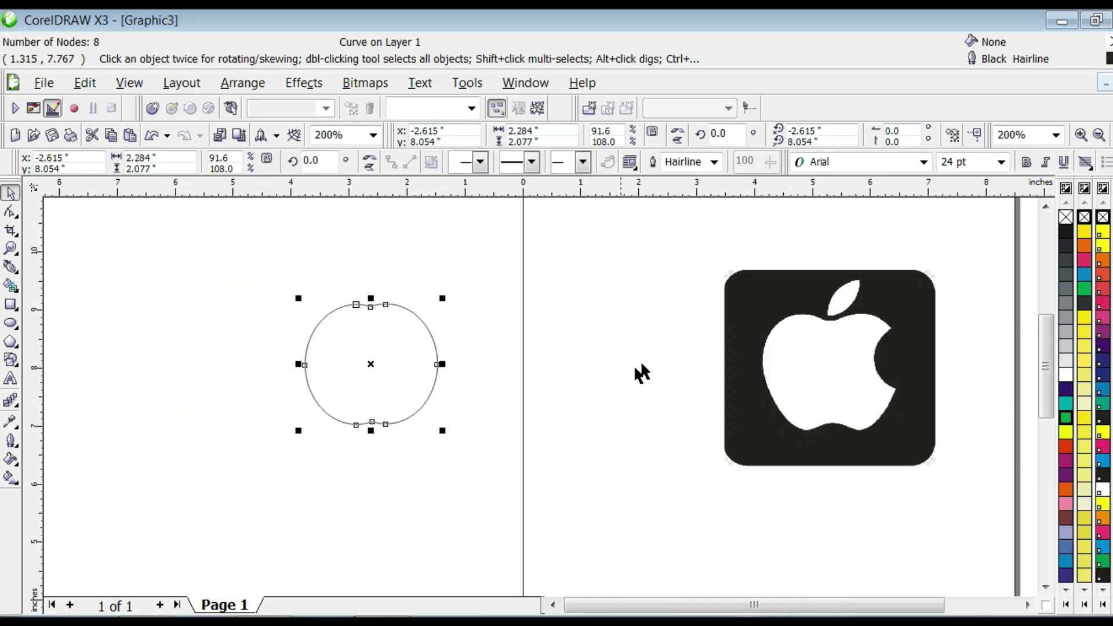
click(386, 391)
click(484, 401)
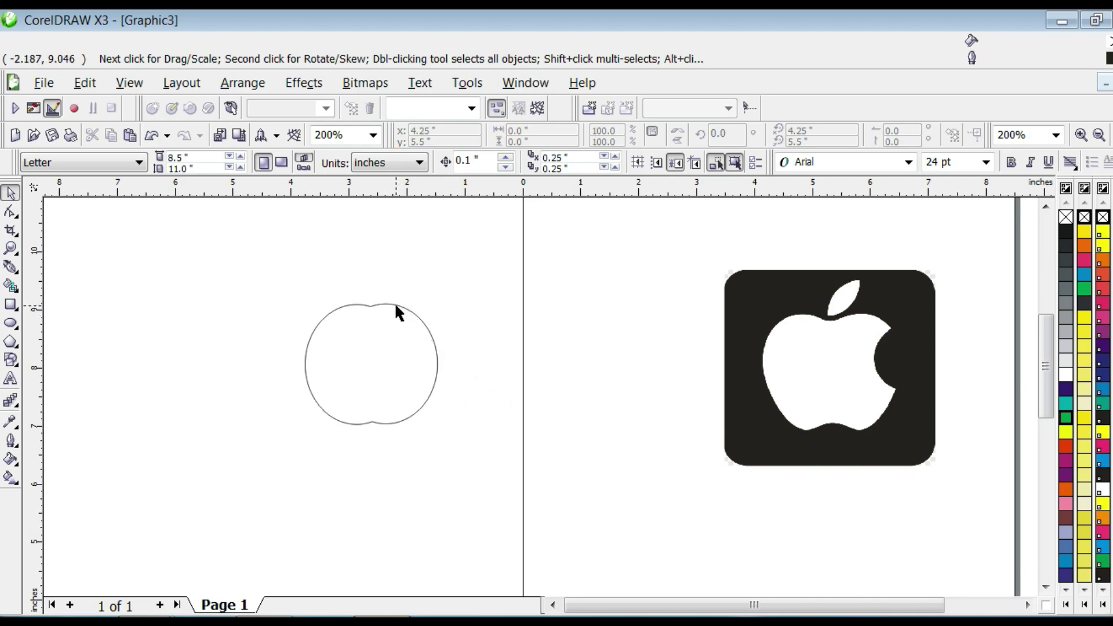
click(390, 303)
click(373, 302)
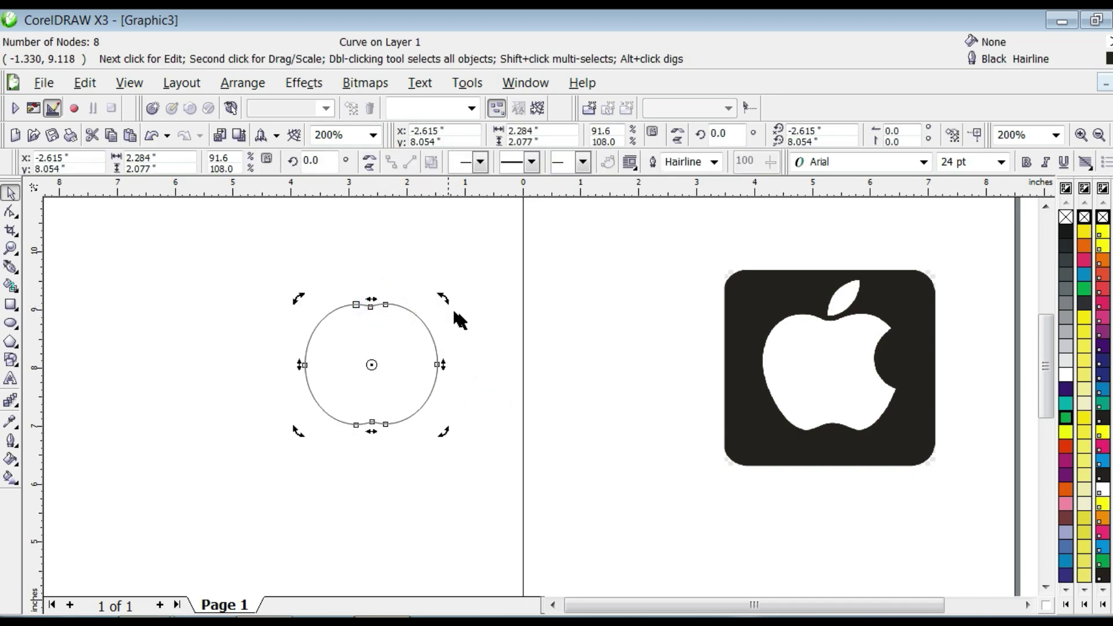
click(464, 319)
click(392, 307)
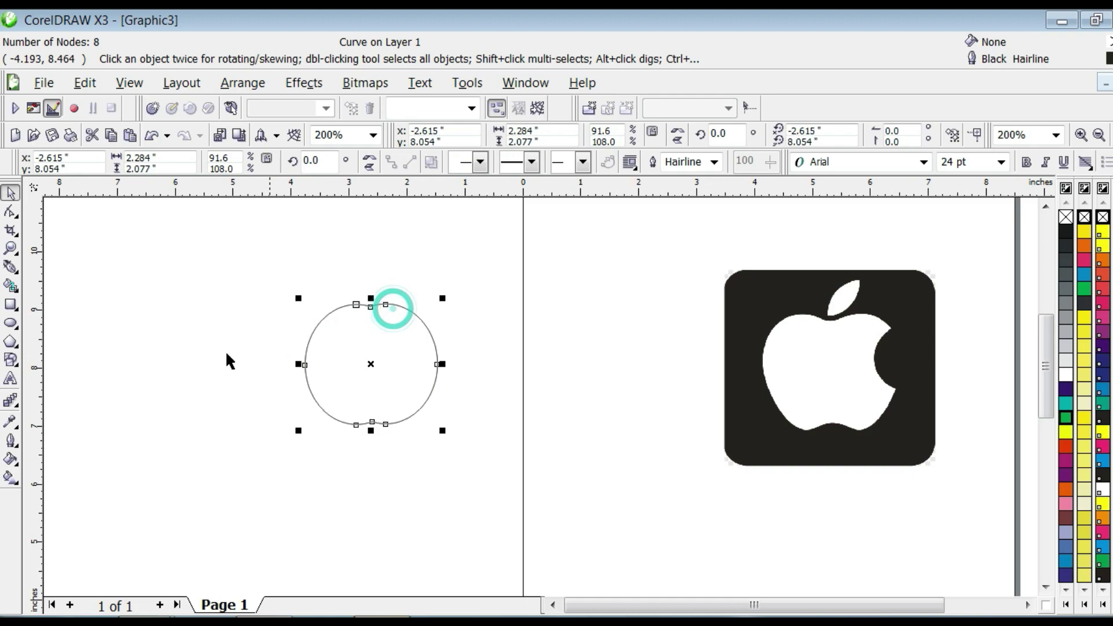
- Draw an ellipse about 1.09 by 0.93 in over the apple's upper-right edge and subtract it with Back Minus Front to form the bite
click(12, 323)
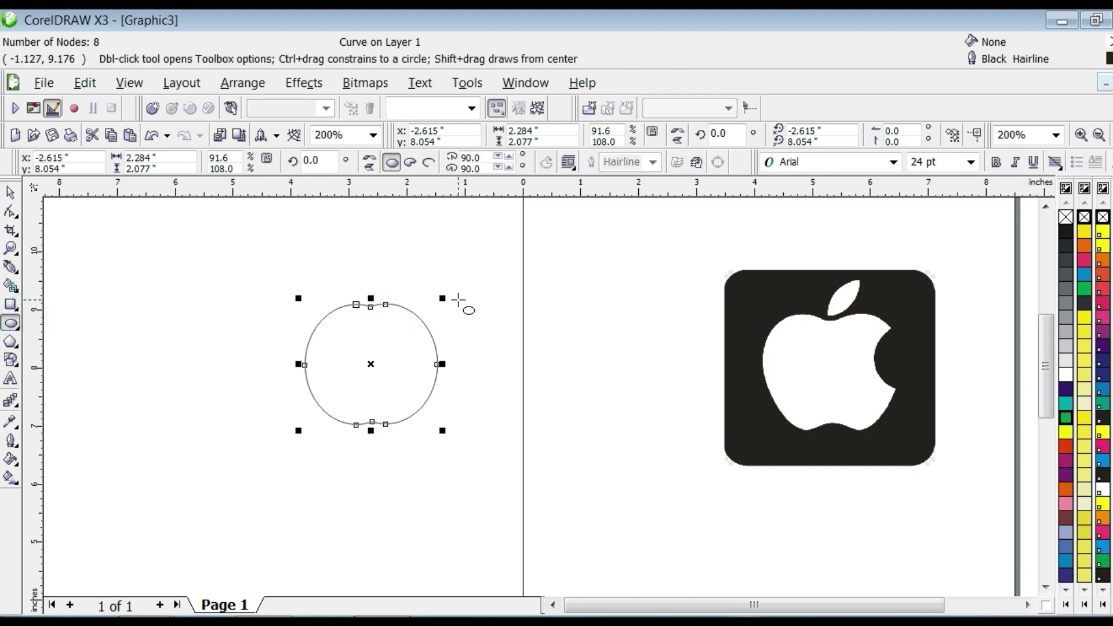
drag(476, 306, 413, 360)
click(10, 191)
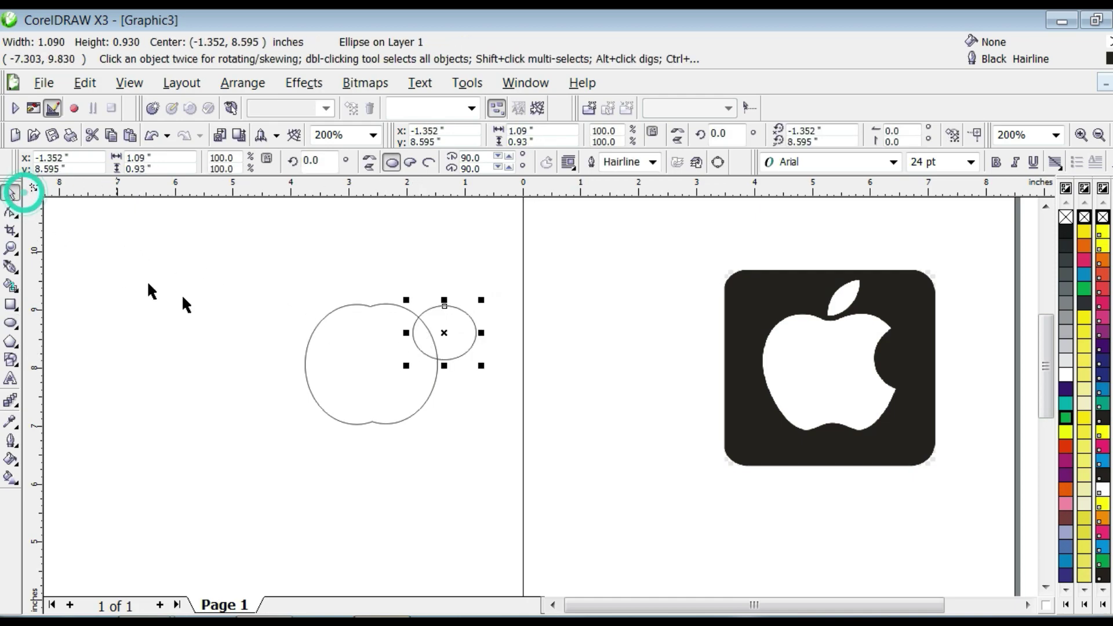
click(287, 259)
drag(282, 257, 524, 498)
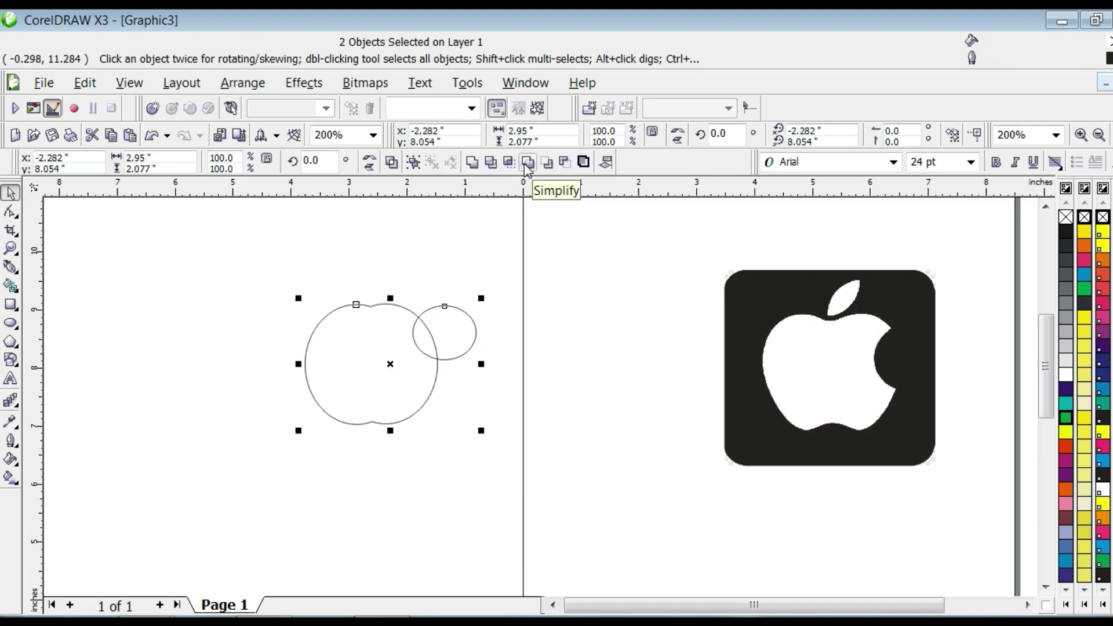
click(566, 164)
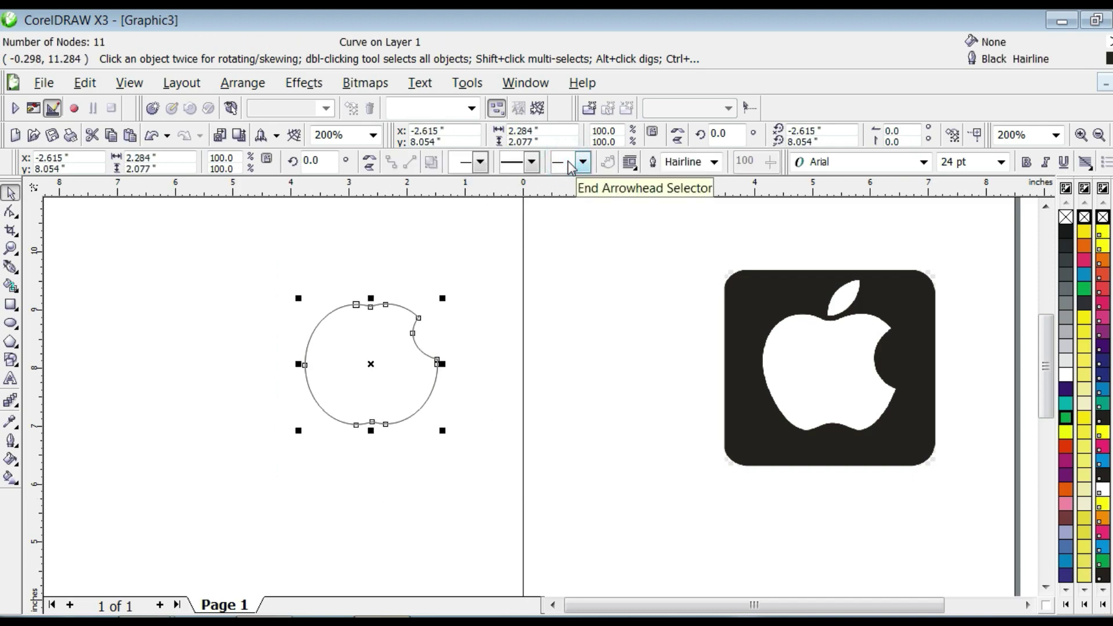
click(484, 328)
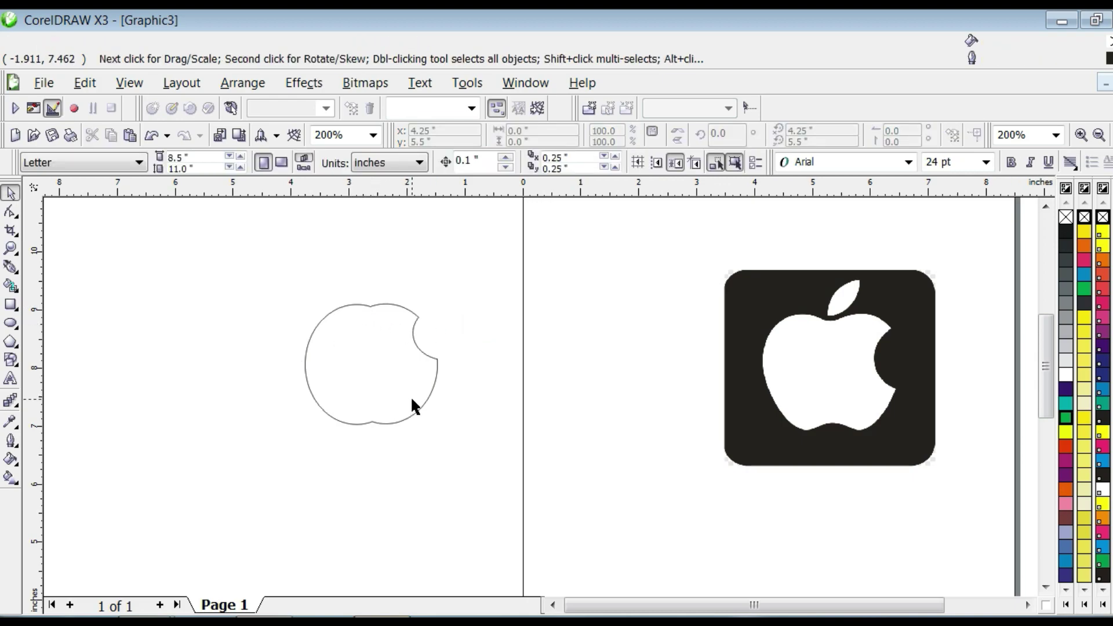
- Enlarge the bitten apple outline proportionally to about 2.67 by 2.43 in
click(427, 404)
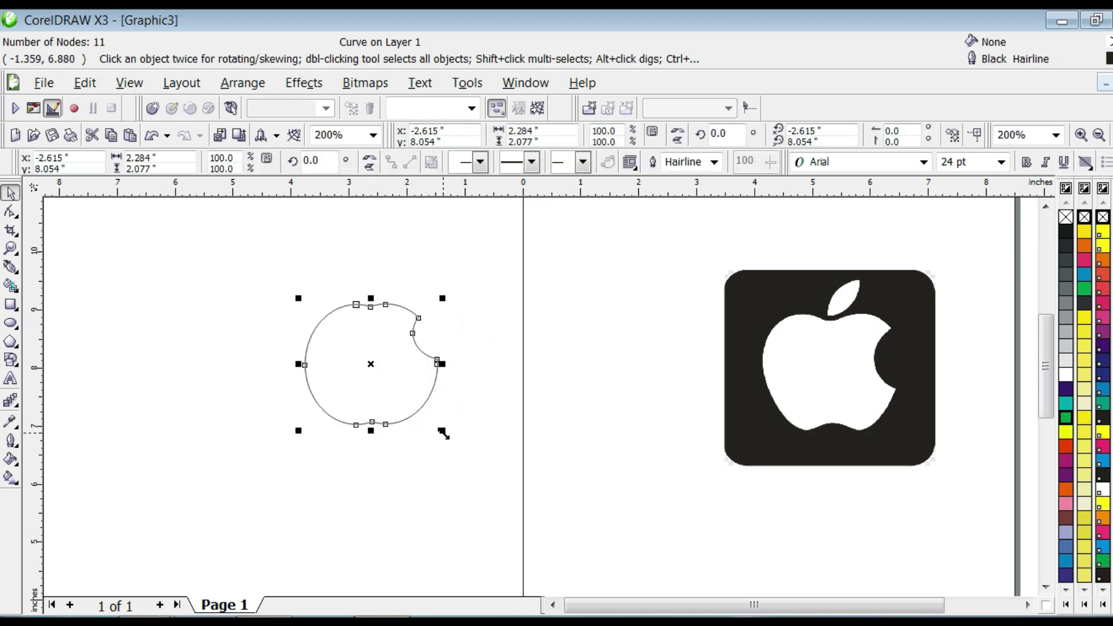
drag(443, 433, 463, 450)
click(510, 369)
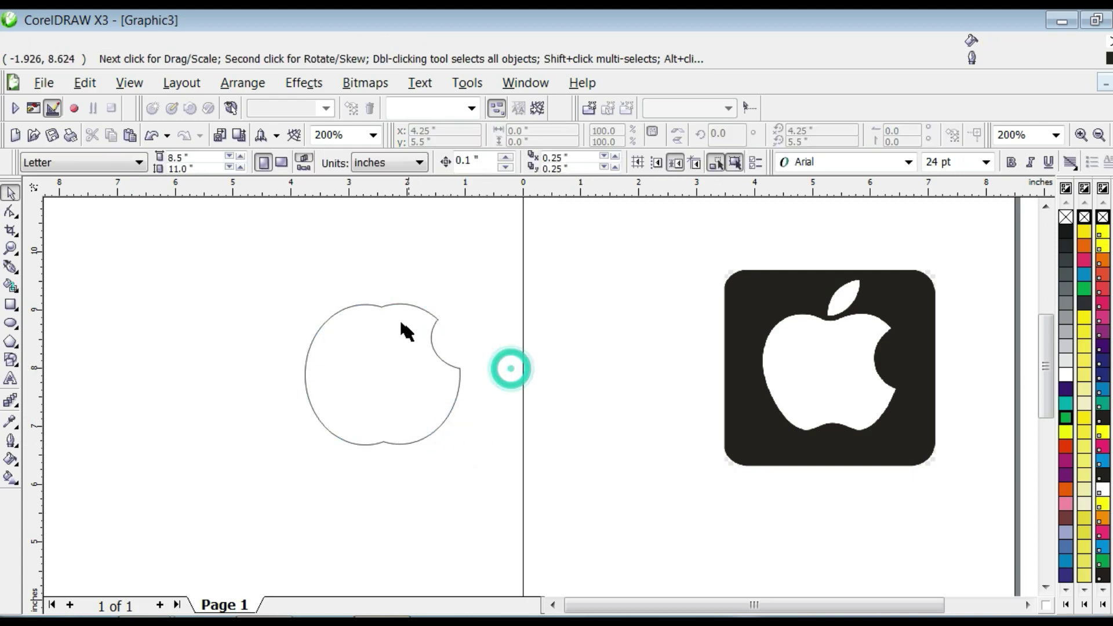
click(386, 305)
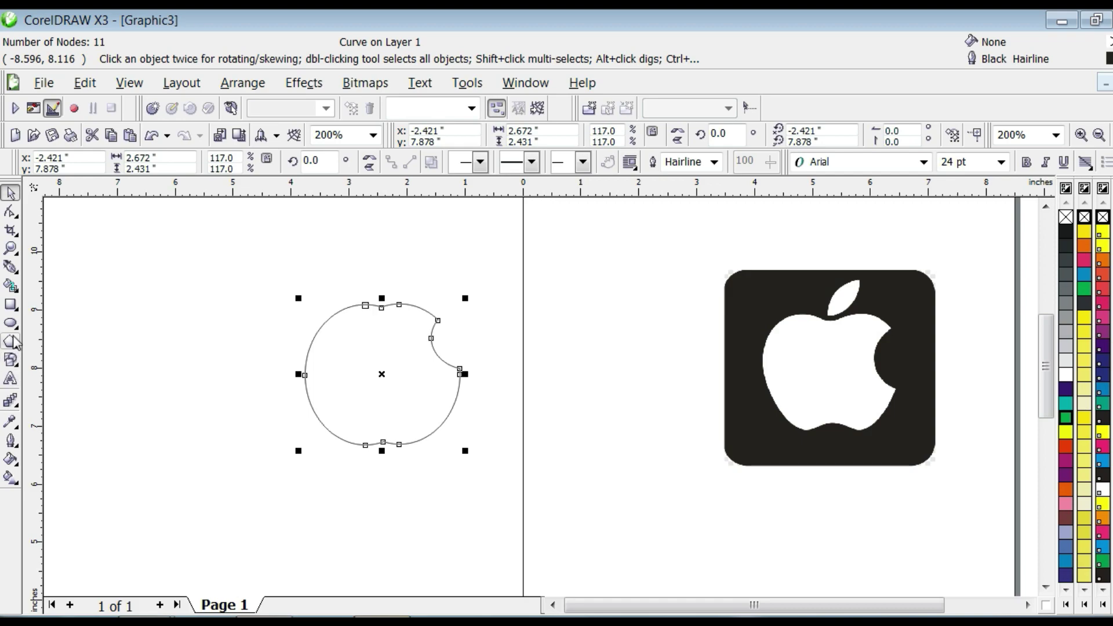
- Draw an ellipse about 1.0 by 1.09 in left of the apple and place a partly overlapping copy to its right
click(16, 326)
drag(137, 280, 196, 344)
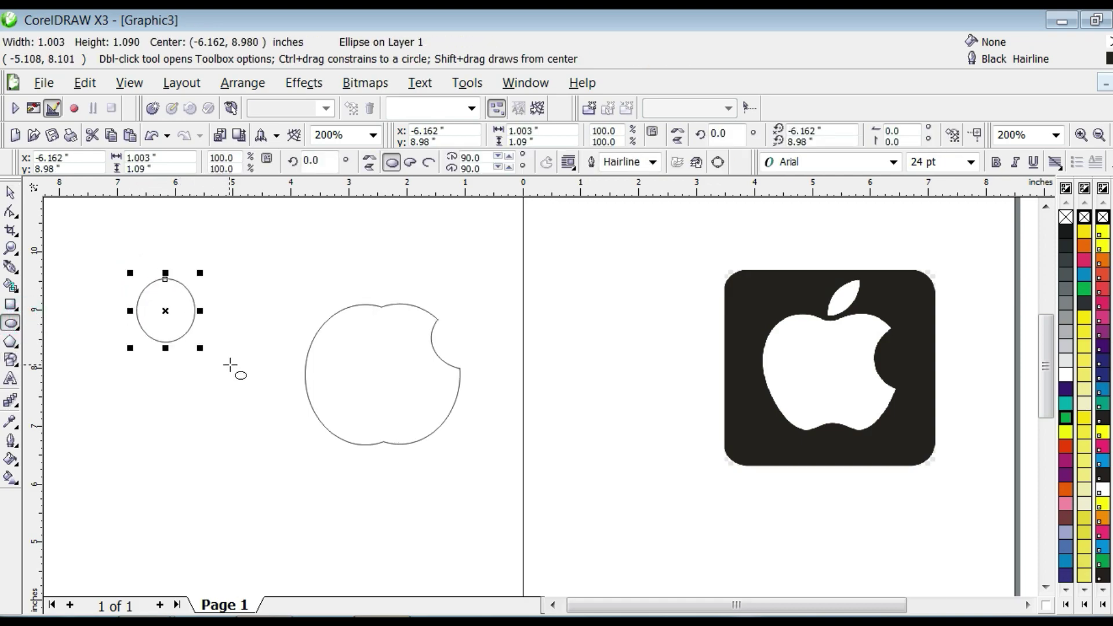
click(10, 191)
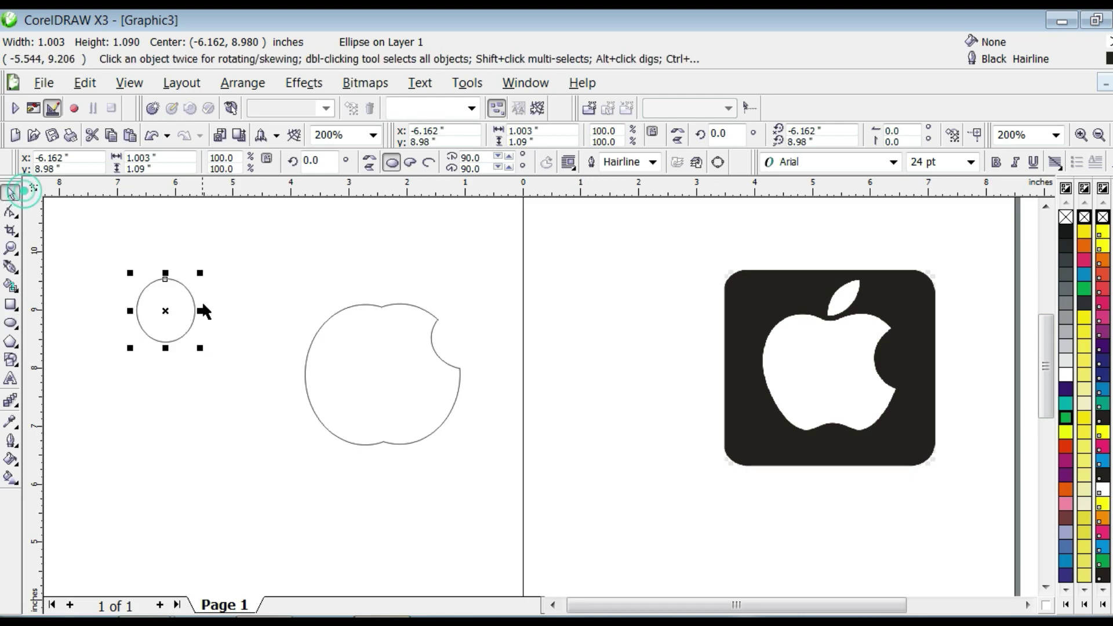
drag(171, 316, 203, 324)
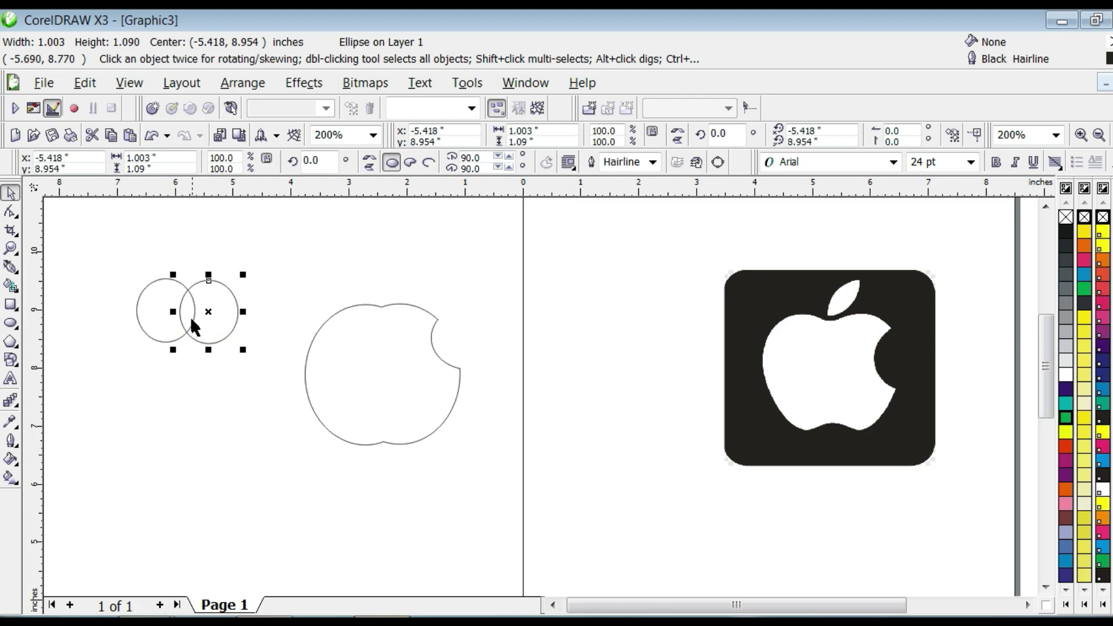
- Intersect the two small overlapping ellipses and delete both originals, keeping only the leaf shape
drag(109, 241, 259, 378)
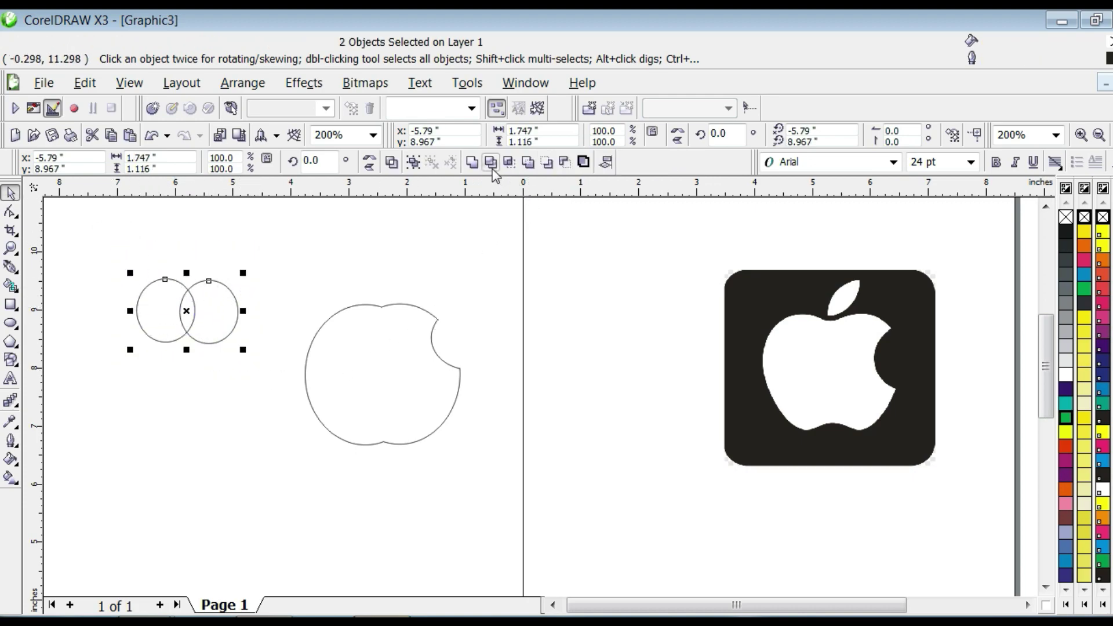
click(510, 163)
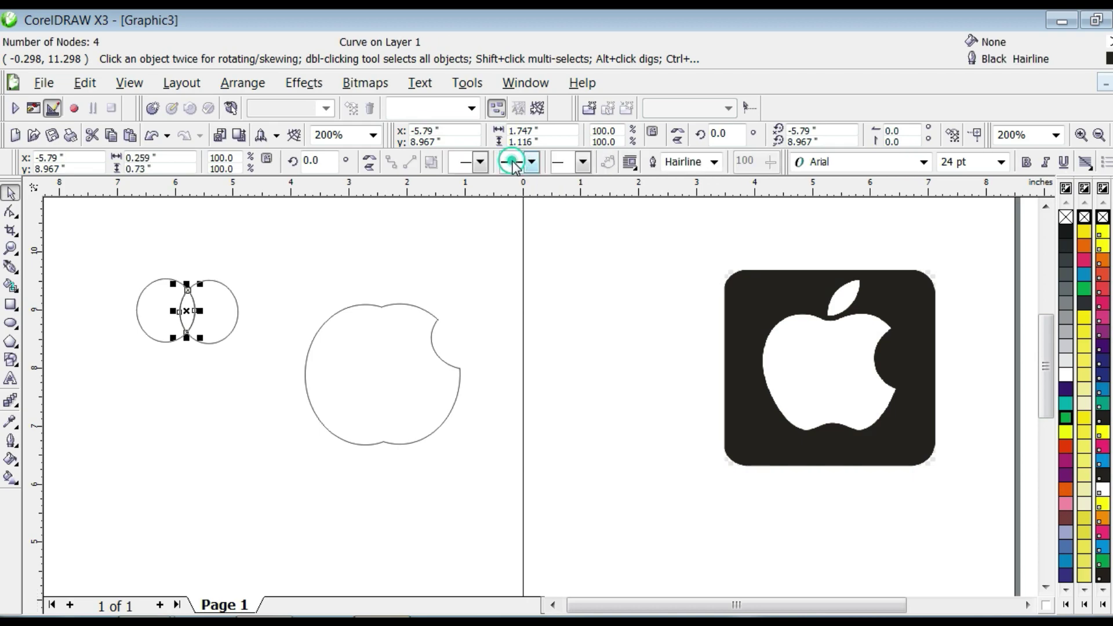
click(227, 302)
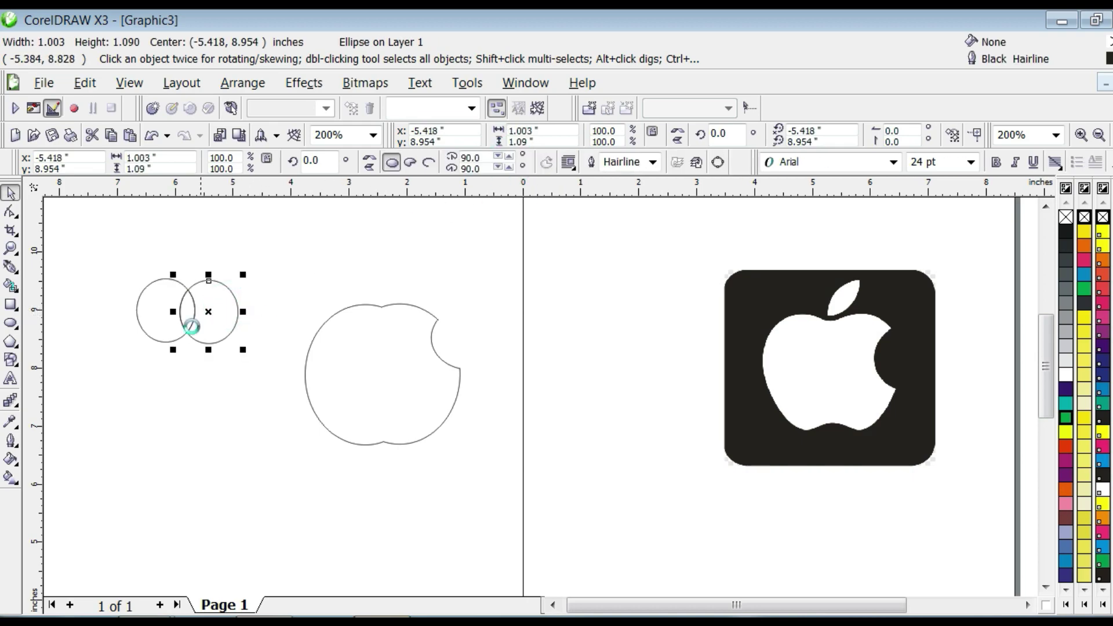
key(Delete)
click(139, 315)
key(Delete)
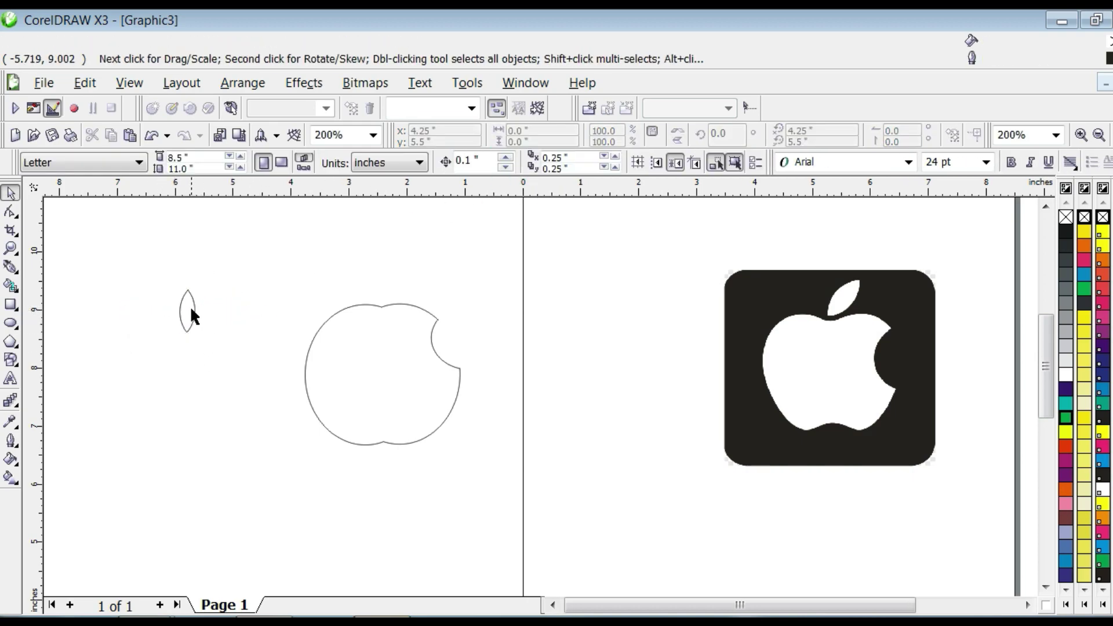
- Move the leaf just above the apple's top notch and rotate it to 334 degrees so it leans right
drag(189, 301, 414, 242)
click(388, 253)
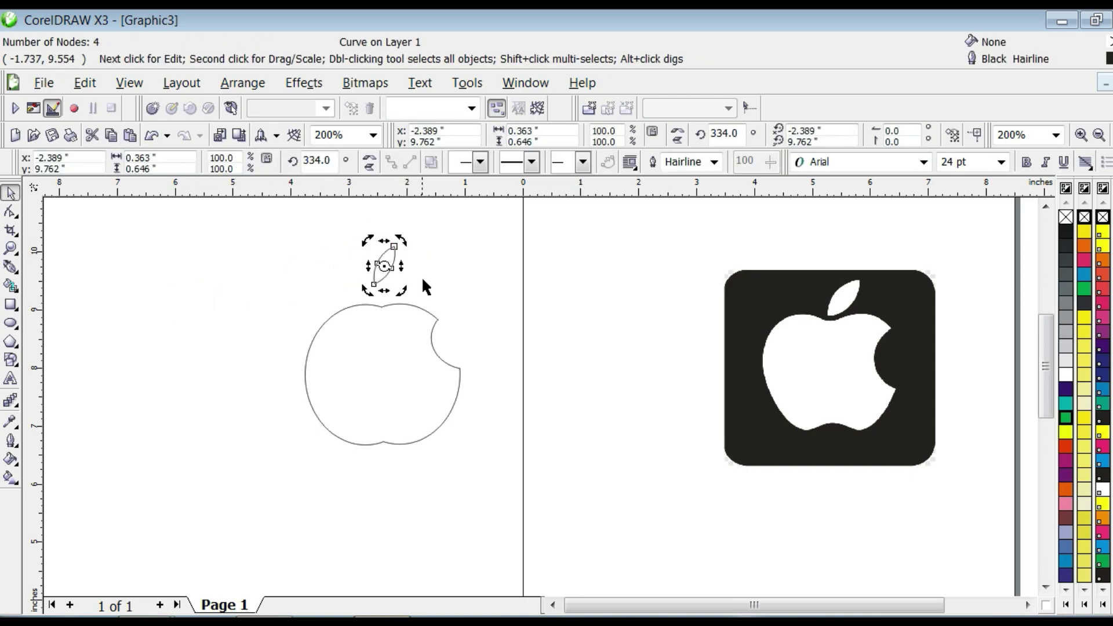
click(424, 282)
click(386, 265)
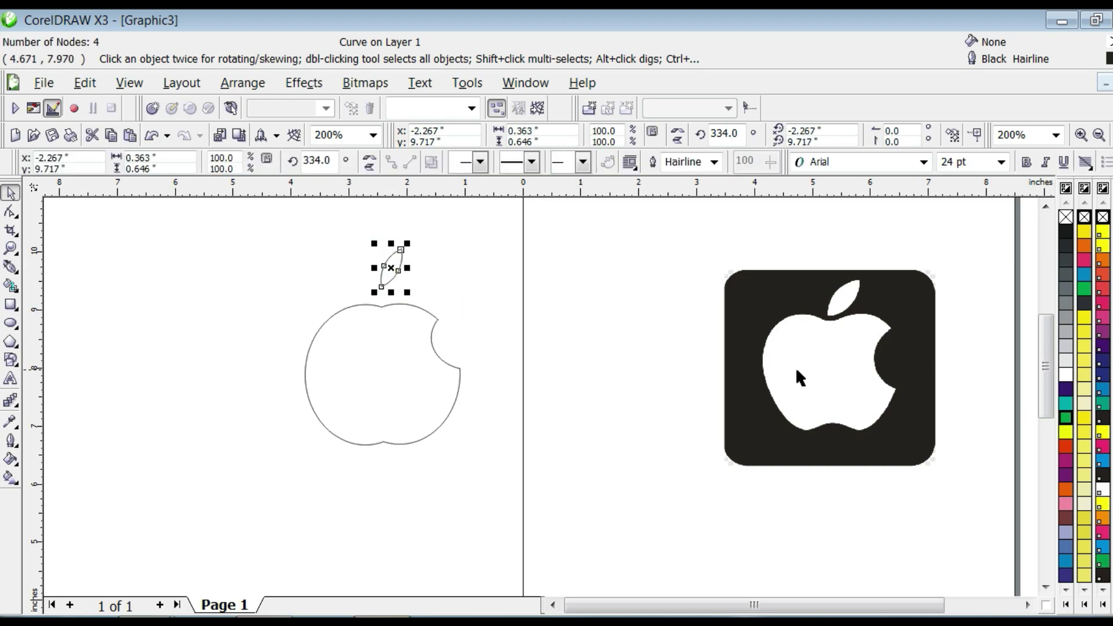
- Delete the Apple logo reference image from the page
scroll(808, 382, down, 1)
drag(460, 303, 647, 487)
key(Delete)
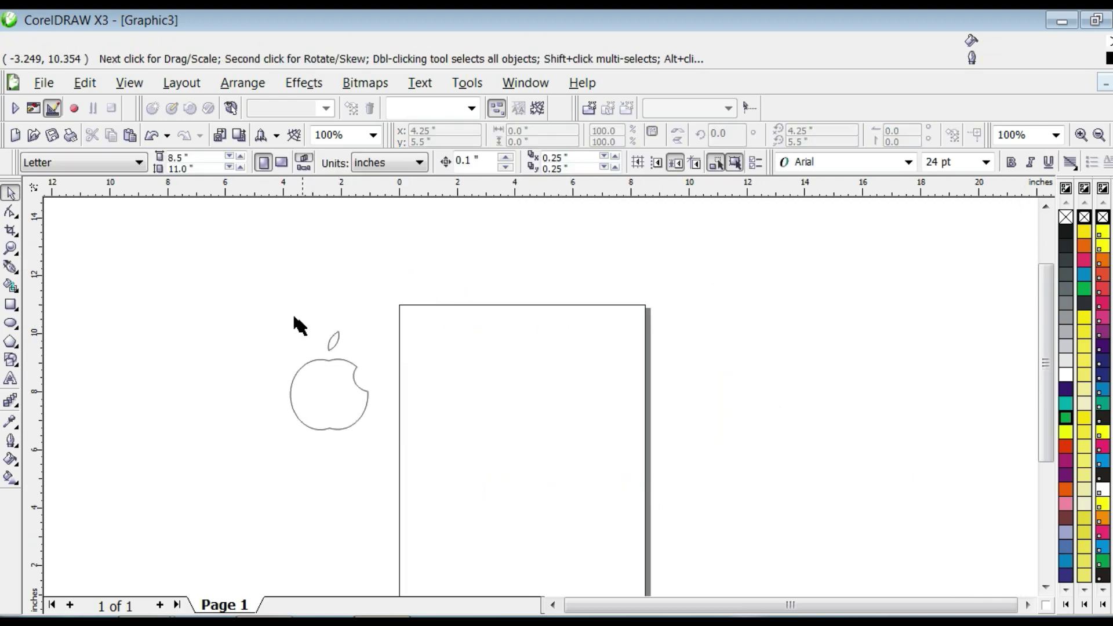
- Move the apple outline and leaf together onto the page, centred at about x 3.39 in, y 7.71 in
drag(375, 426, 377, 429)
drag(341, 394, 526, 432)
scroll(526, 432, up, 1)
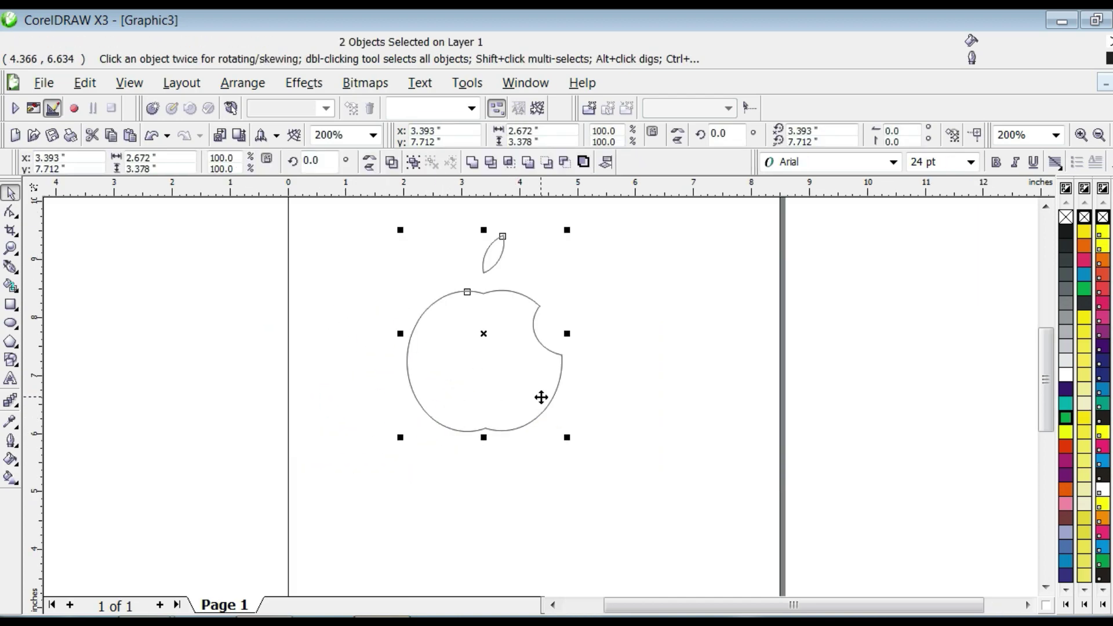
click(600, 384)
- Fill the leaf with green and select the apple body outline
click(492, 256)
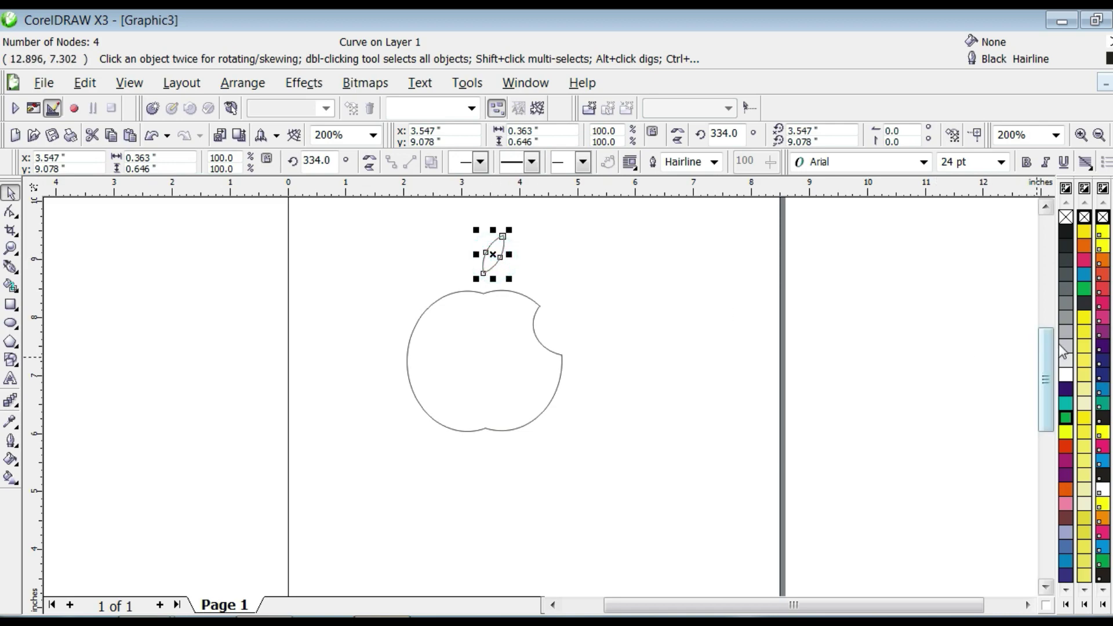
click(1085, 290)
click(525, 328)
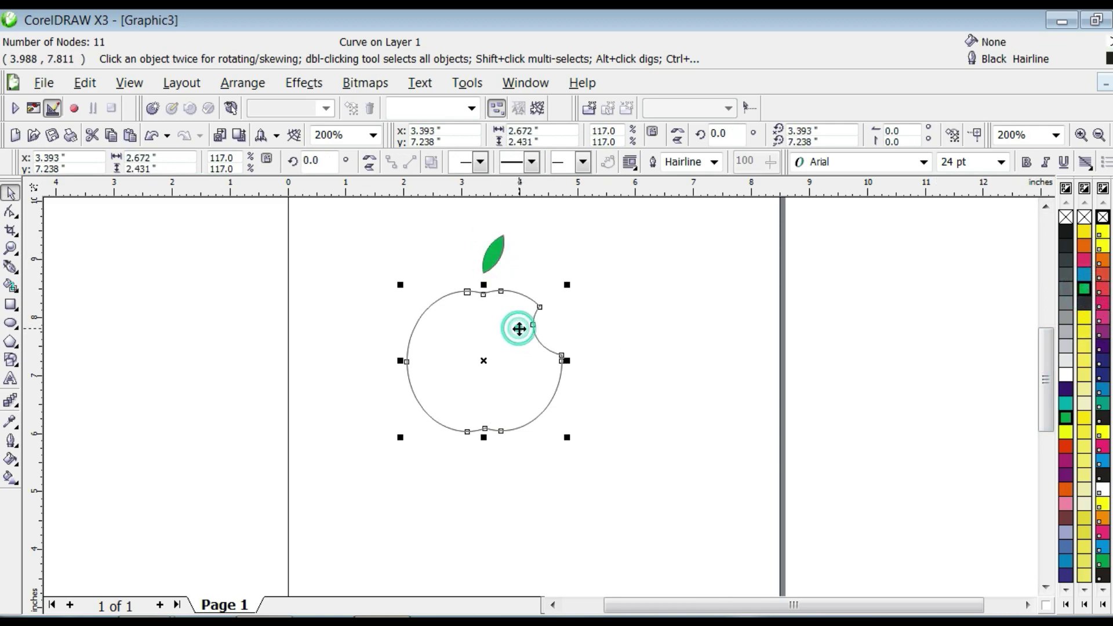
- Apply red to both the outline and the fill of the selected apple body
right_click(1065, 446)
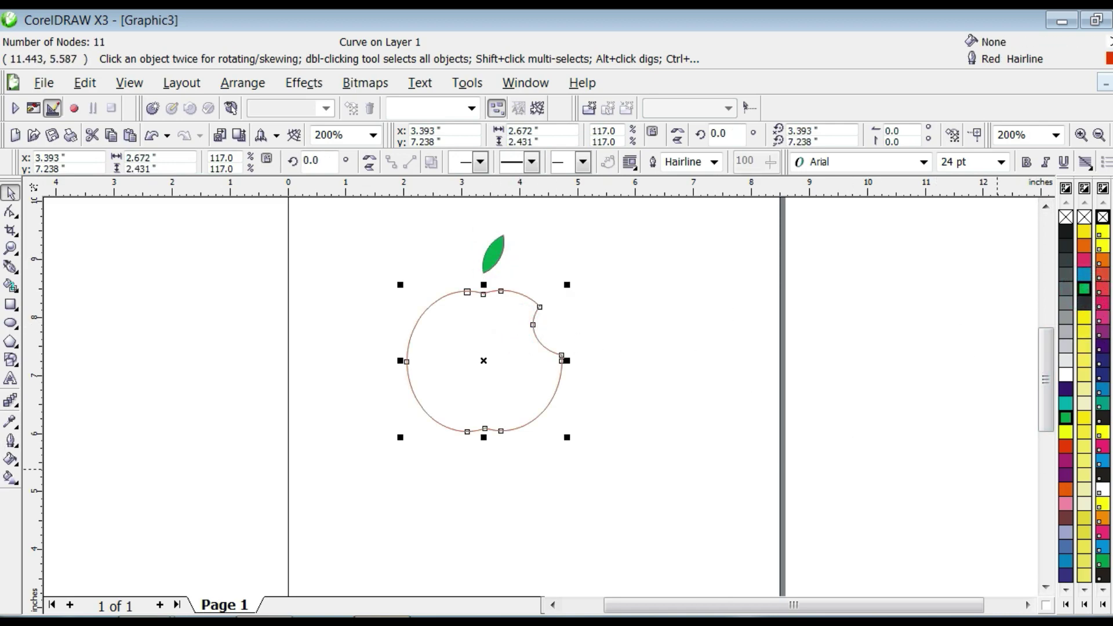
click(1065, 447)
- Move the leaf down to about x 3.49 in, y 8.90 in, just above the apple, and colour its outline green
click(498, 260)
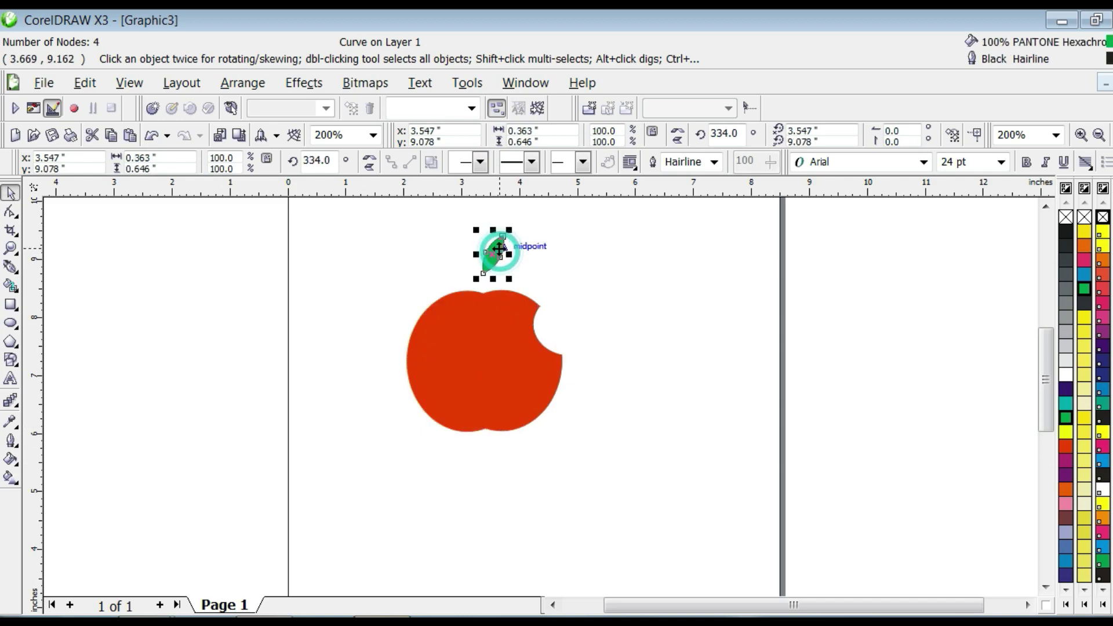
drag(495, 246, 494, 256)
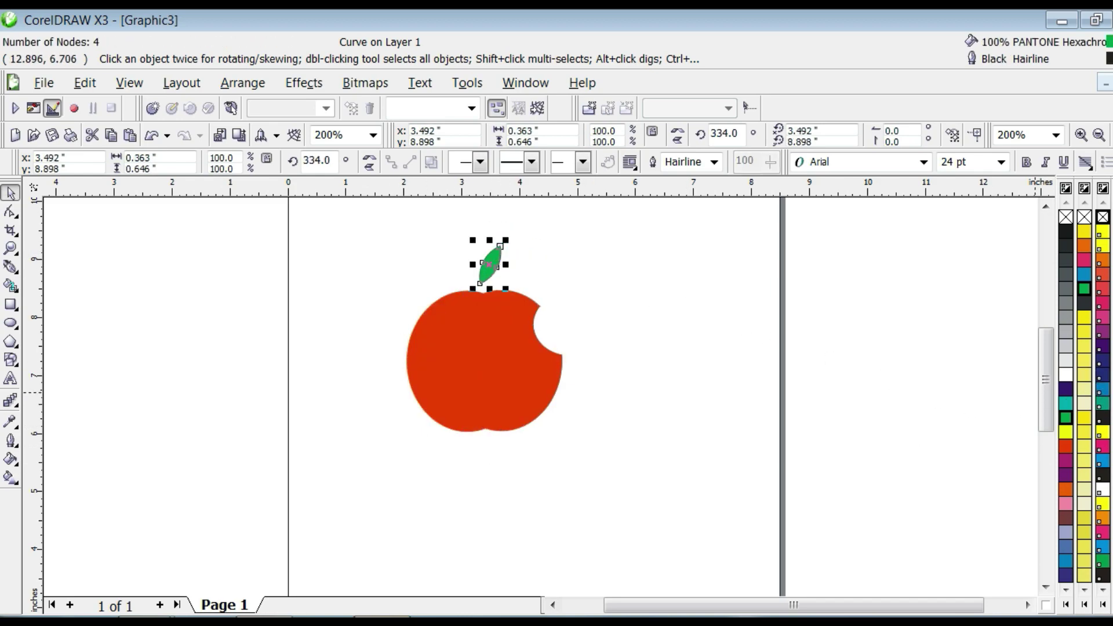
right_click(1067, 419)
click(572, 285)
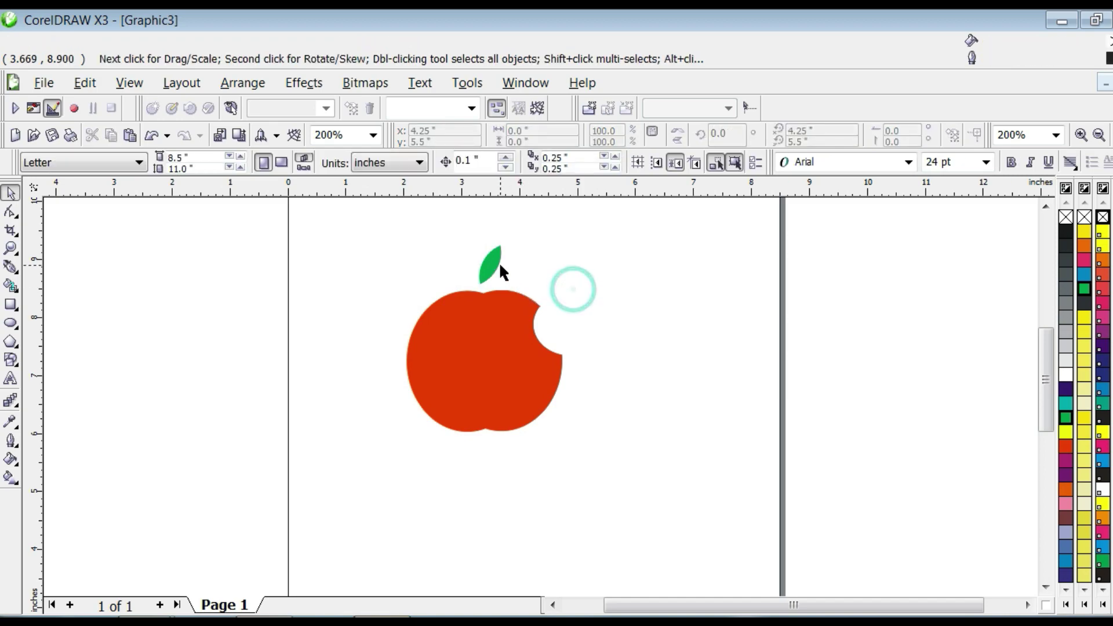
- Shorten the red apple body slightly by raising its bottom edge while keeping its width
click(489, 259)
click(509, 397)
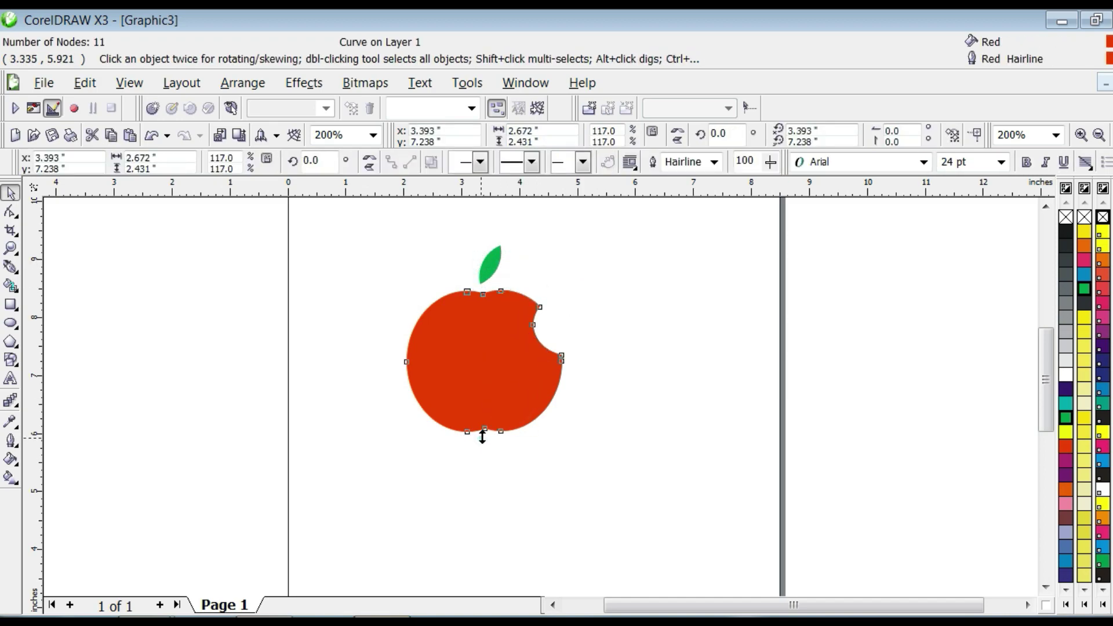
drag(482, 436, 490, 421)
click(599, 398)
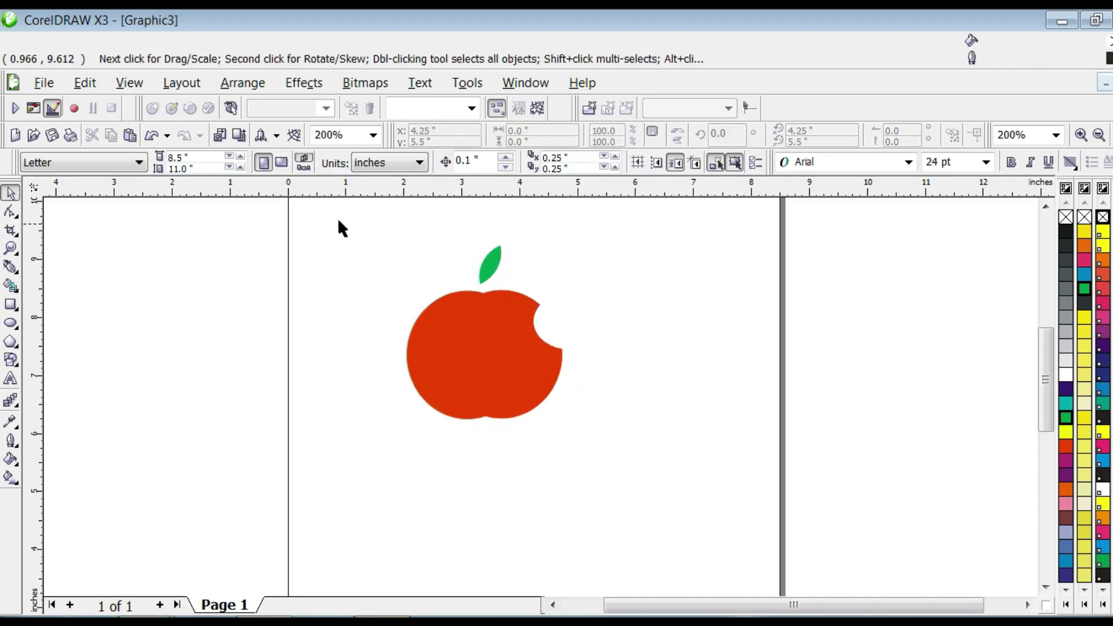
- Draw a square of about 4.26 in around the apple and leaf and round all its corners to 25
drag(341, 219, 539, 374)
click(11, 304)
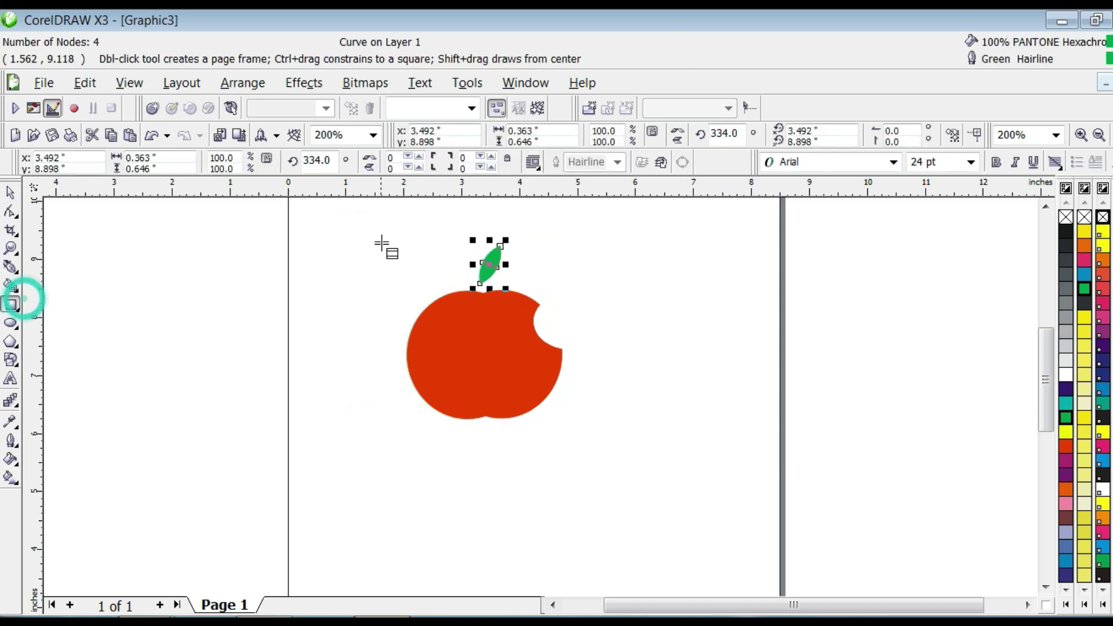
drag(352, 225, 598, 471)
click(10, 214)
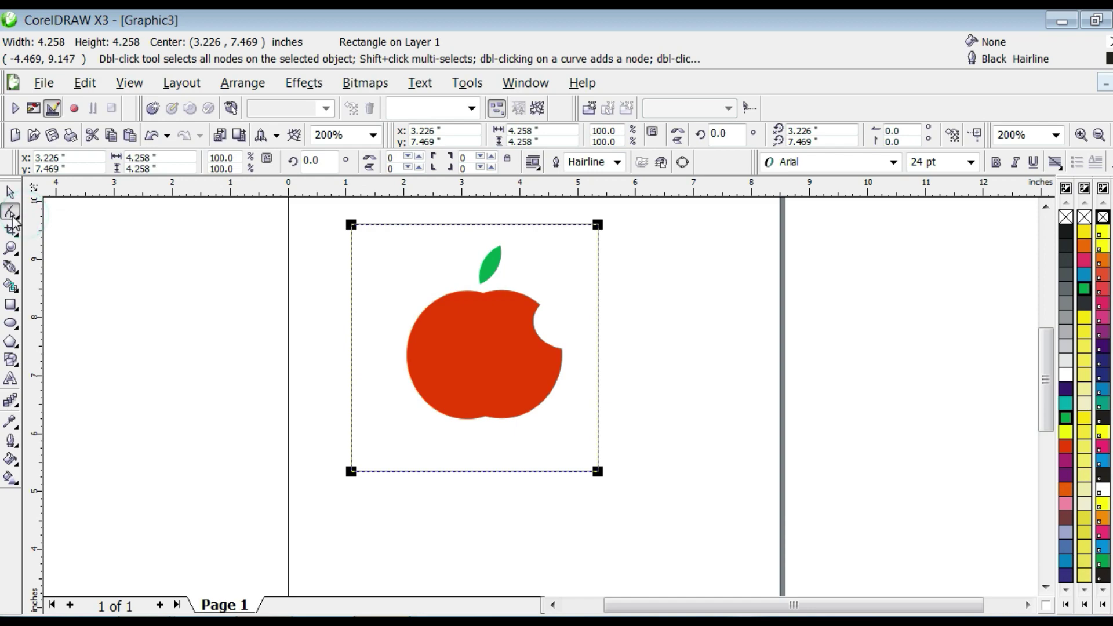
drag(350, 224, 379, 237)
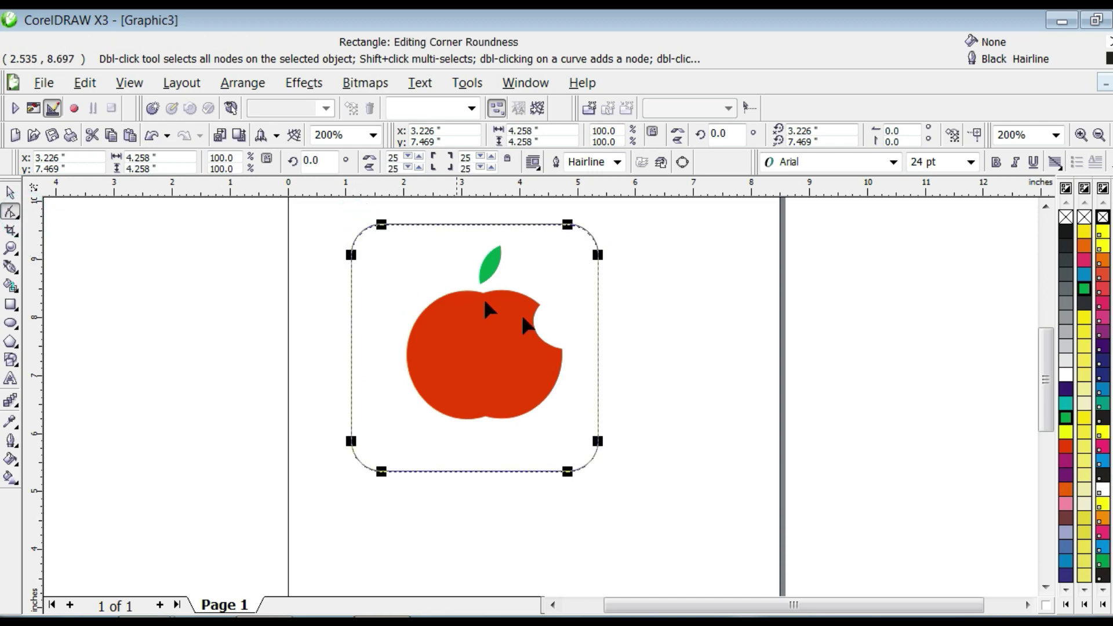
- Fill the rounded square with black and send it to the back of the page
click(1065, 231)
click(243, 82)
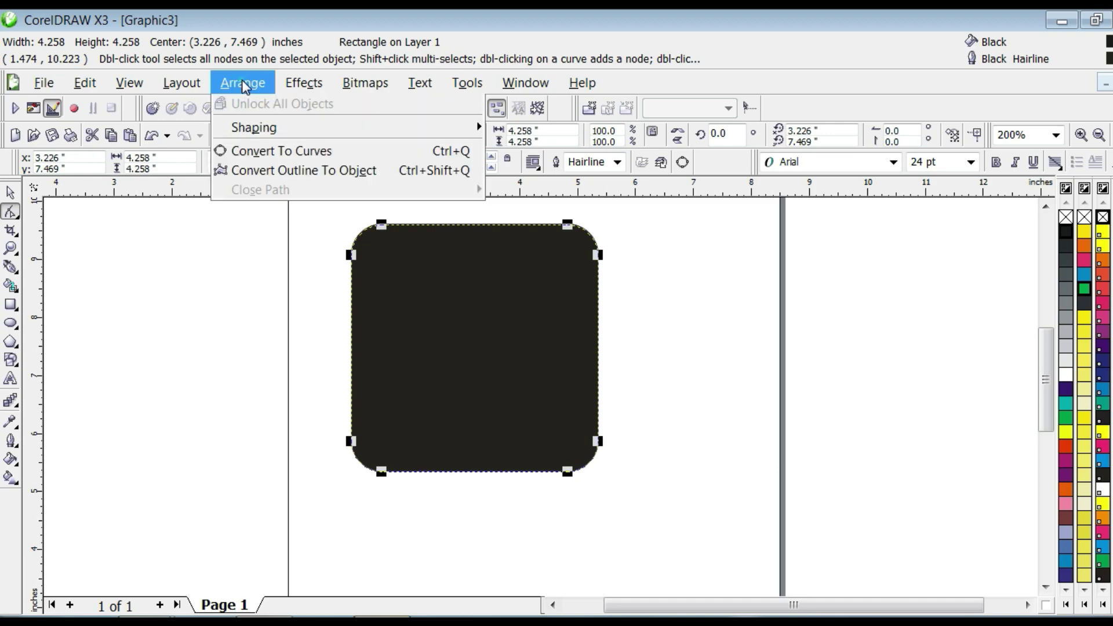
mouse_move(250, 181)
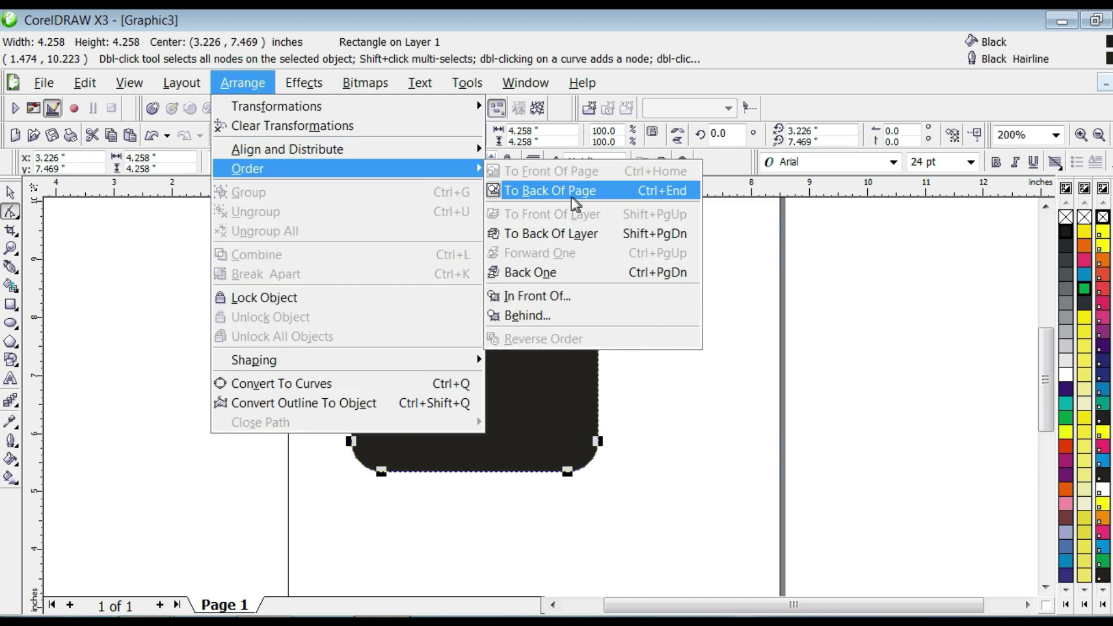
click(574, 190)
- Scale the black rounded square down to about 4.04 in and centre it around the apple at about x 3.35 in, y 7.48 in
key(space)
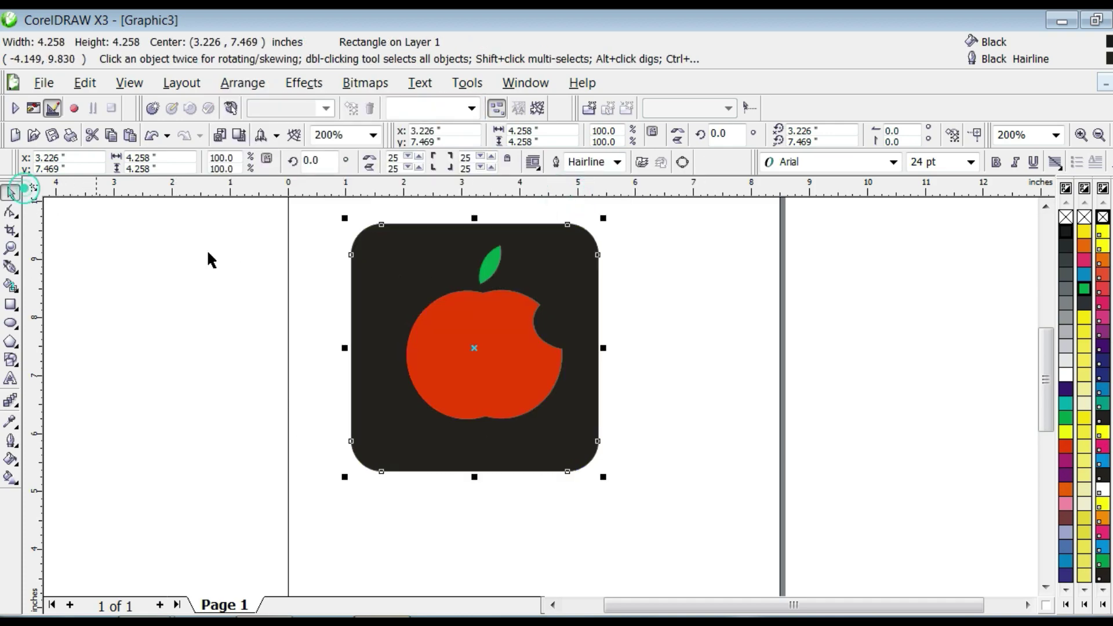
click(341, 216)
click(391, 249)
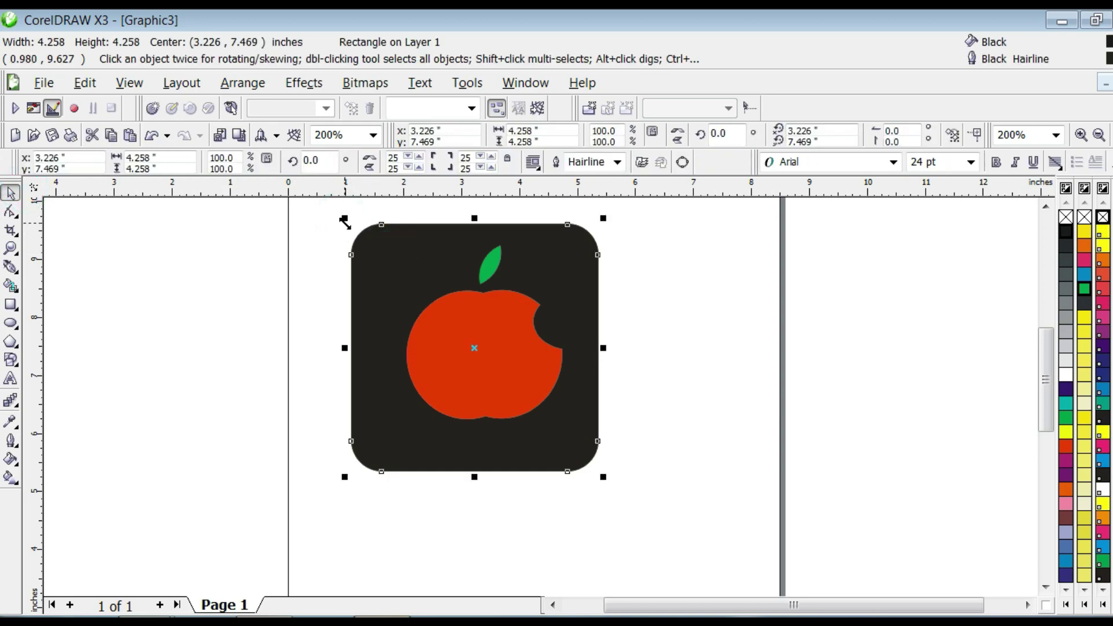
drag(342, 218, 357, 226)
key(Escape)
click(439, 263)
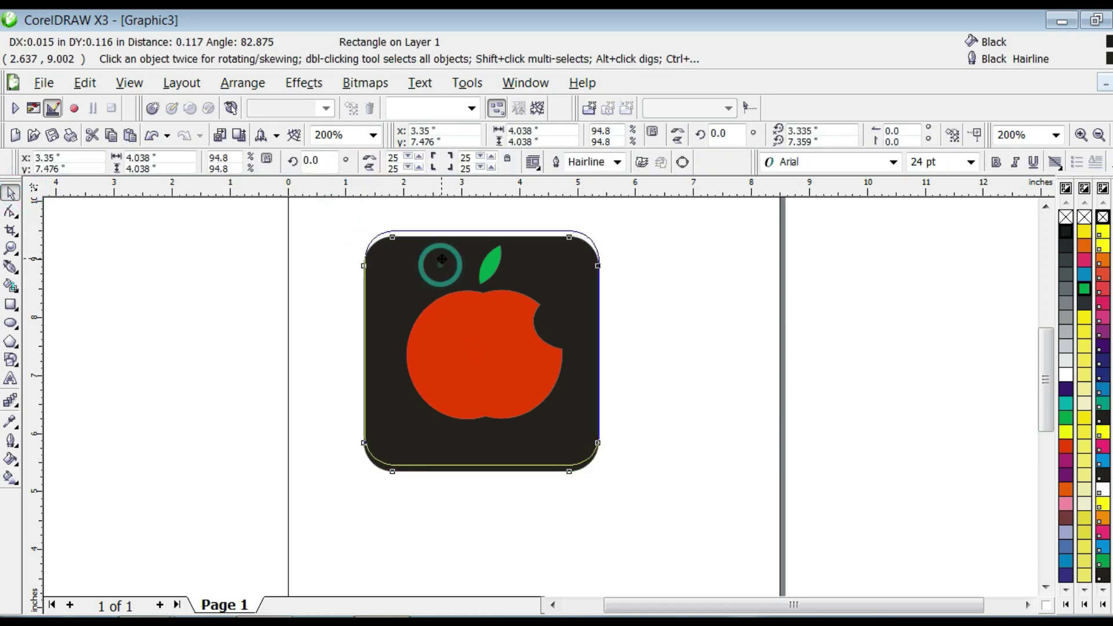
- Export the artwork to the logo folder as a JPG named apple, at 300 dpi in RGB Color (24-bit)
click(54, 91)
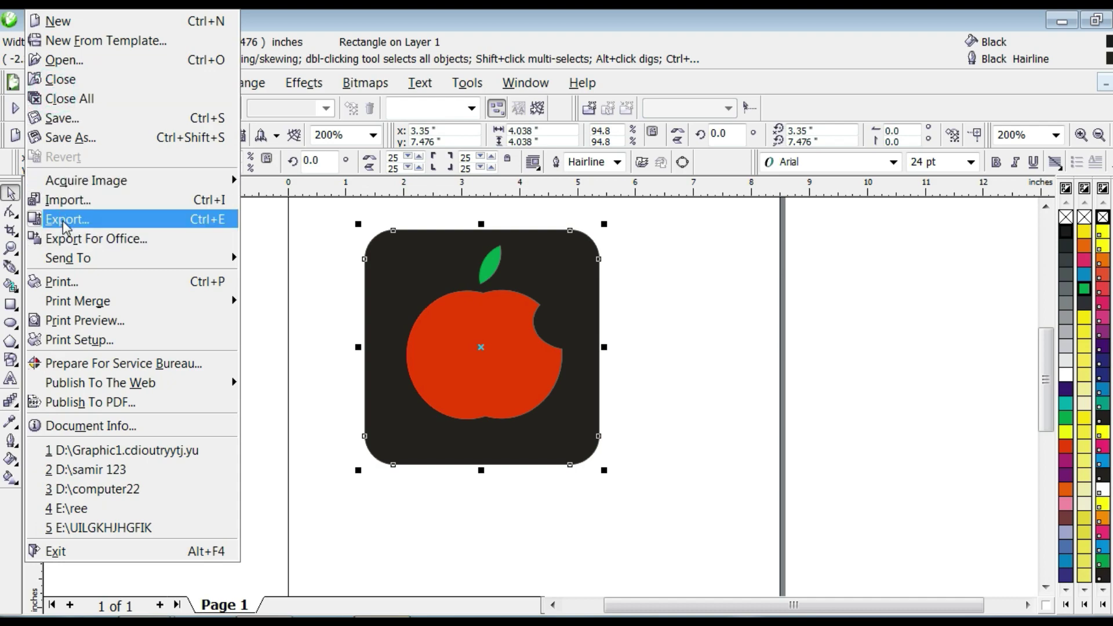
click(62, 216)
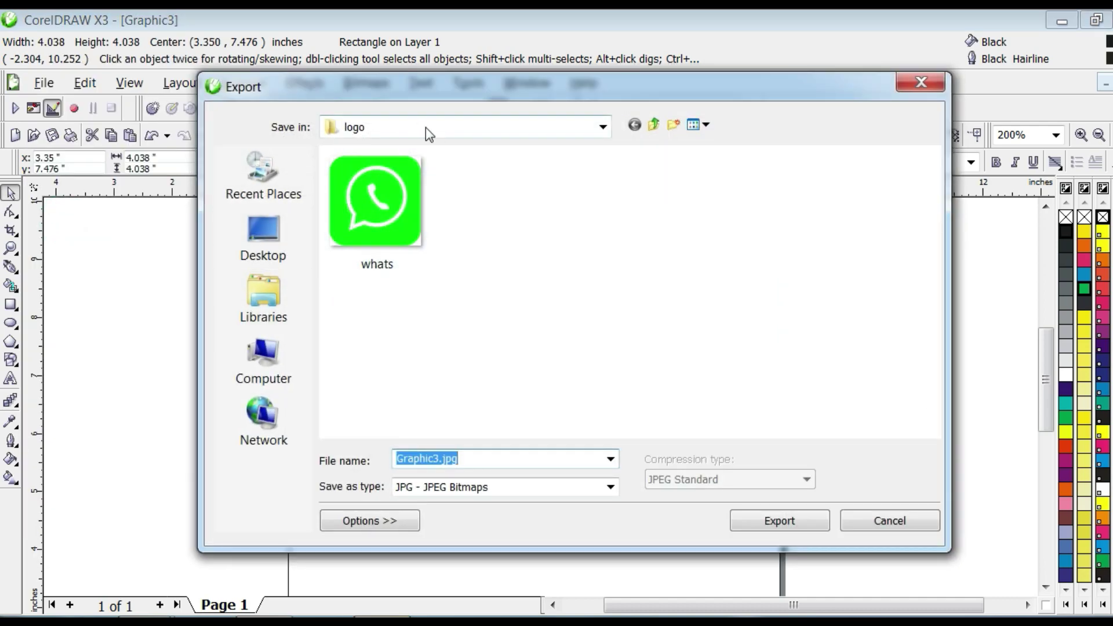
drag(472, 462, 398, 456)
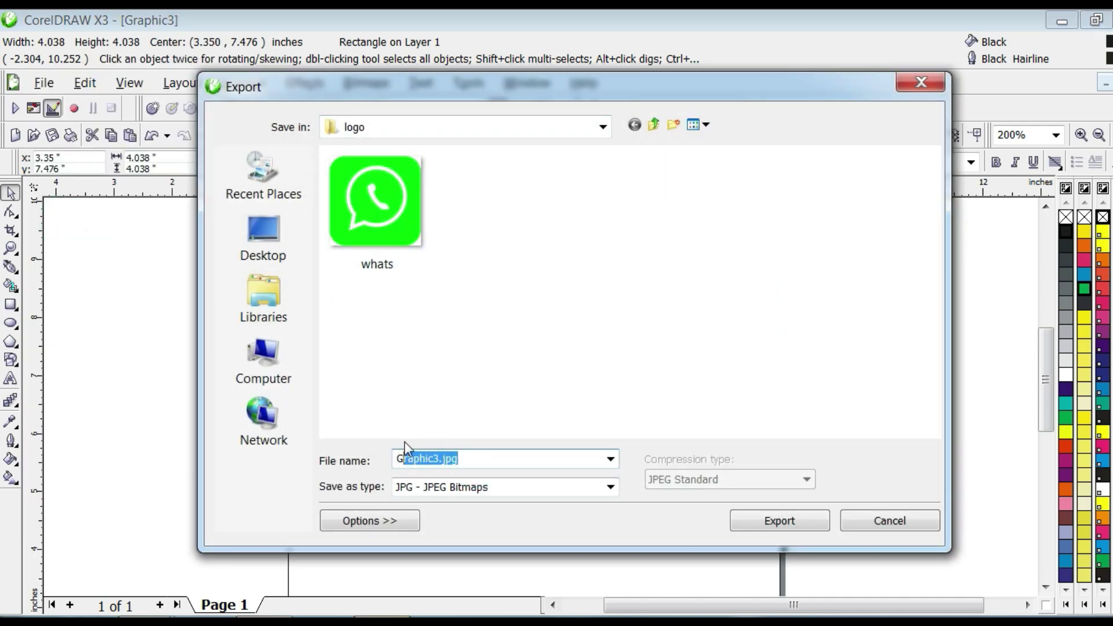
text(apple)
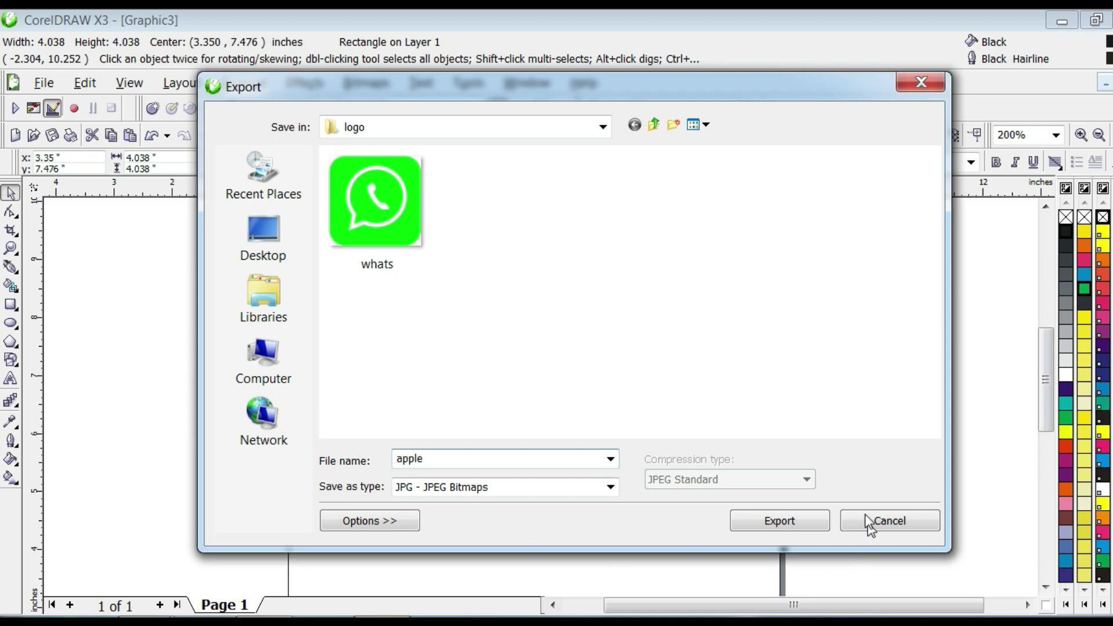
click(777, 521)
click(551, 465)
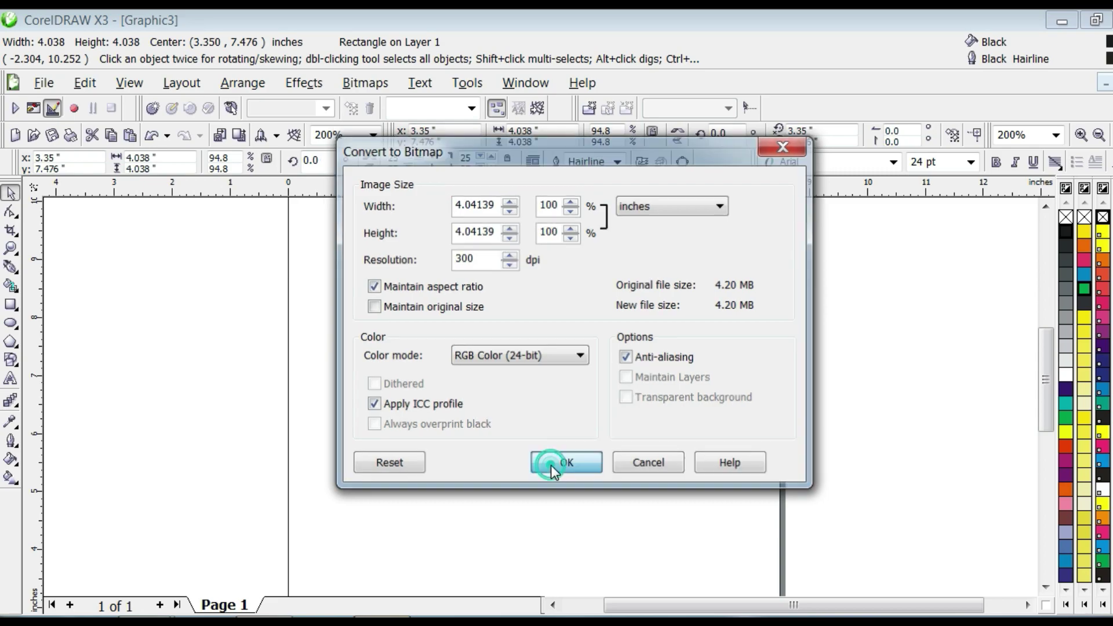
click(574, 472)
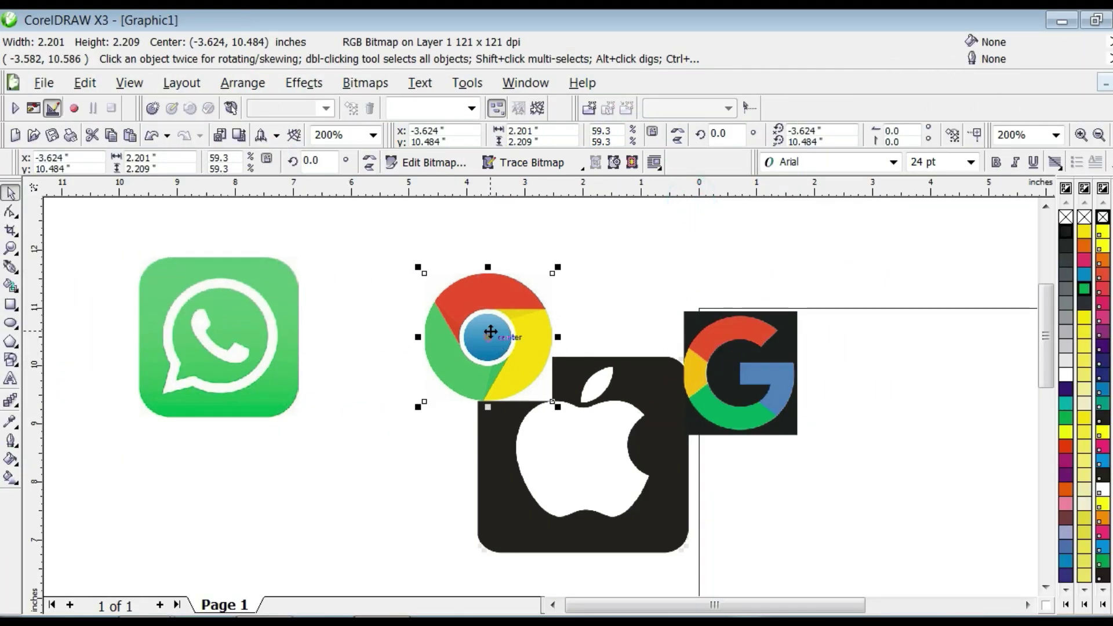
- Move the Chrome logo image off the Apple image and copy it into a new document, placed right of the page at about 3.13 in wide
drag(491, 331, 438, 293)
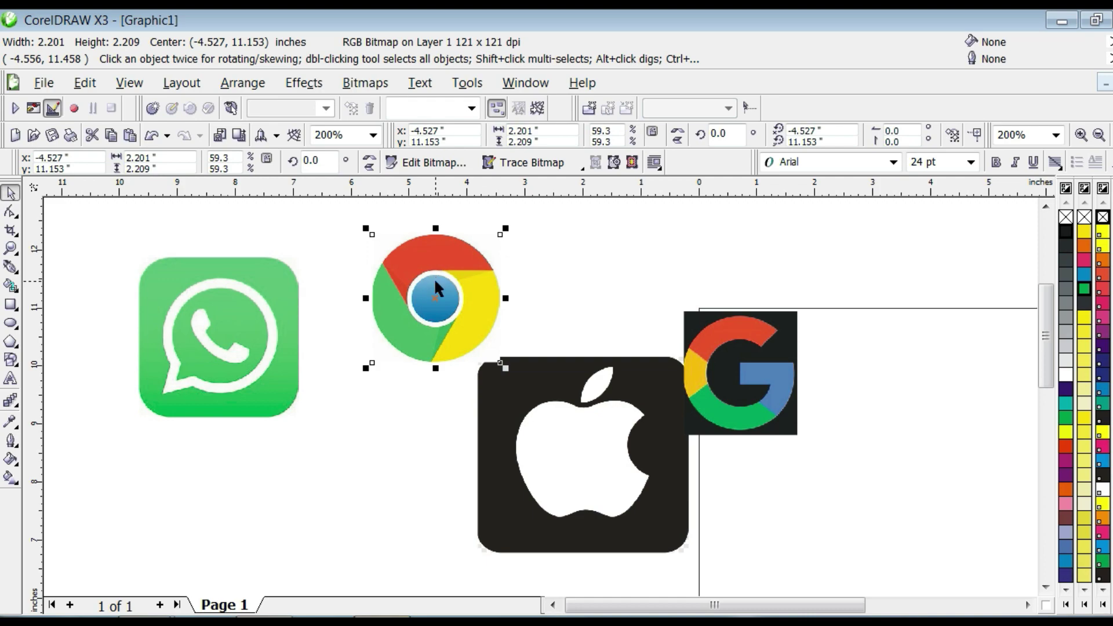
click(44, 83)
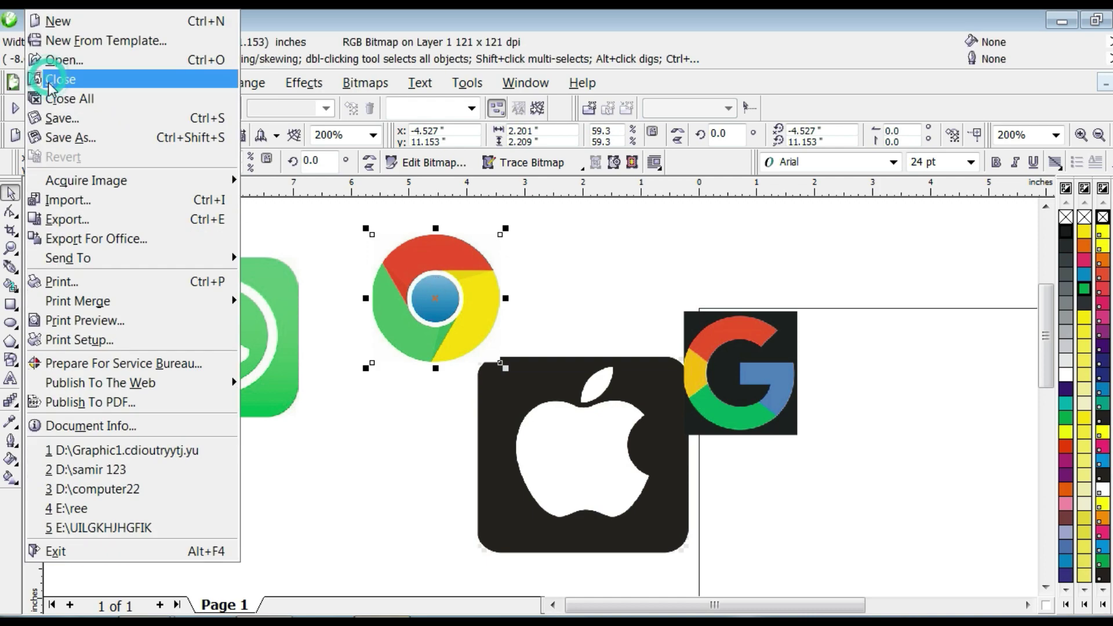
click(58, 22)
key(ctrl+v)
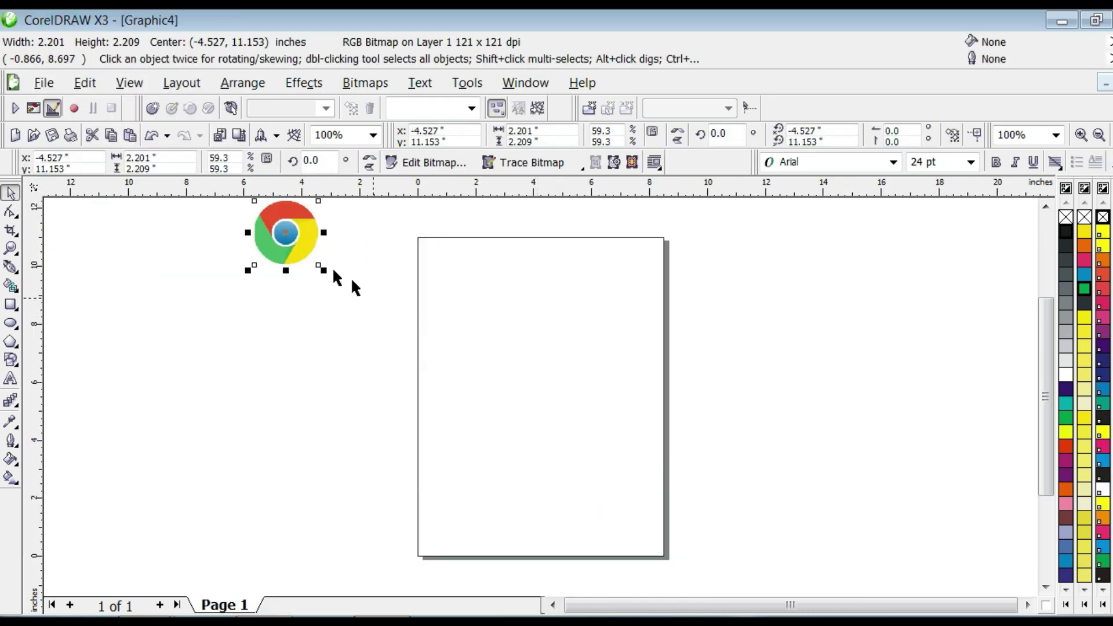
drag(314, 250, 790, 363)
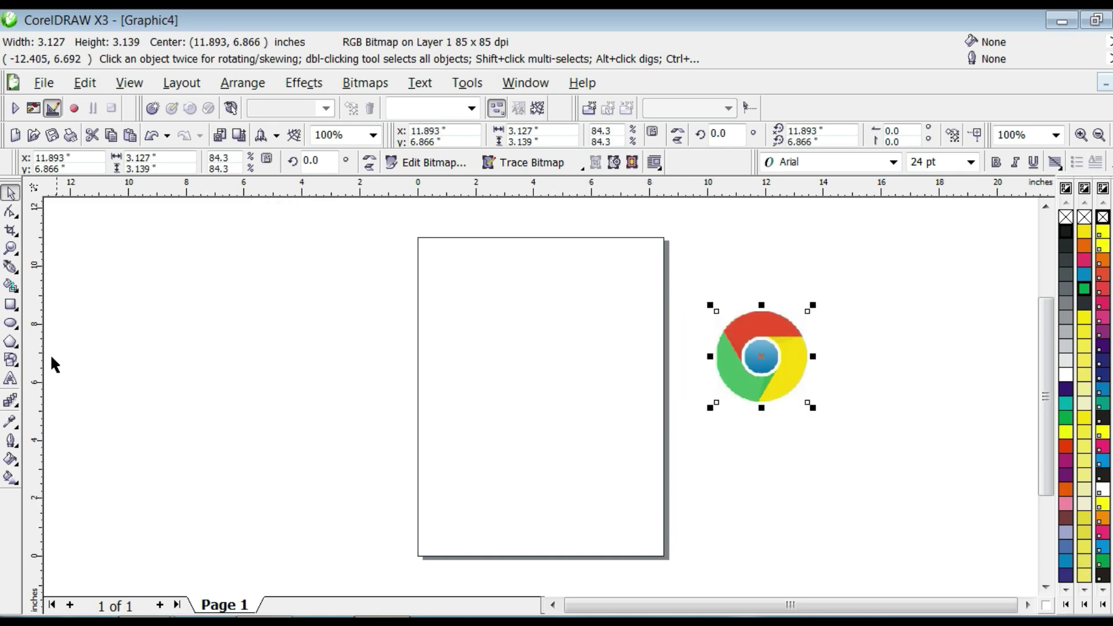
- Draw an ellipse about 4.77 by 4.48 in near the page centre and add a concentric copy scaled to about 2.09 by 1.97 in
click(12, 323)
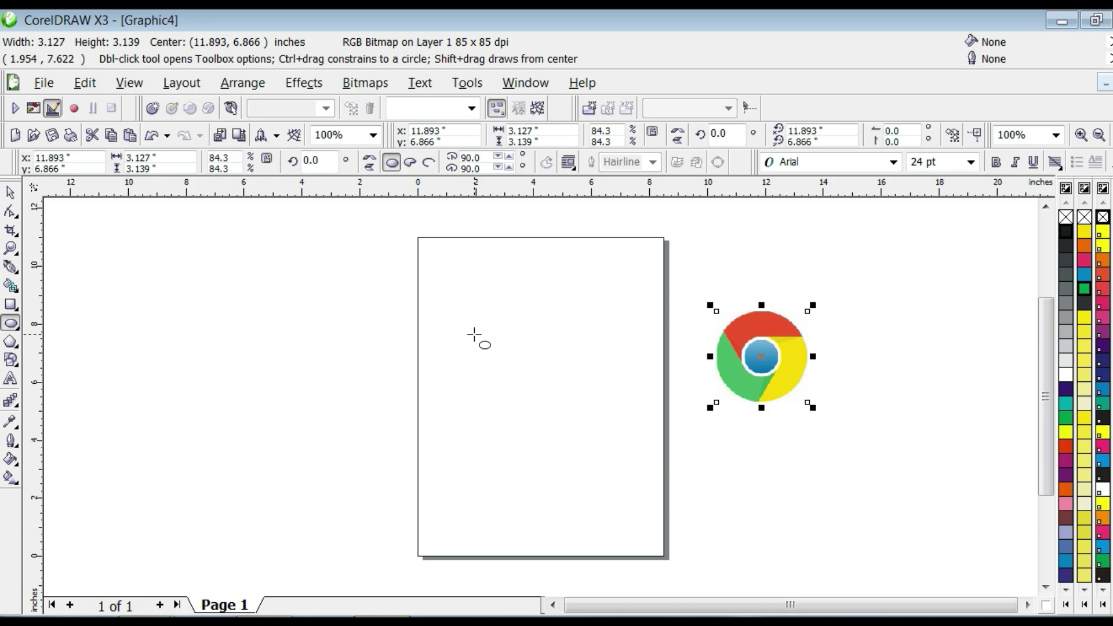
drag(471, 326, 537, 393)
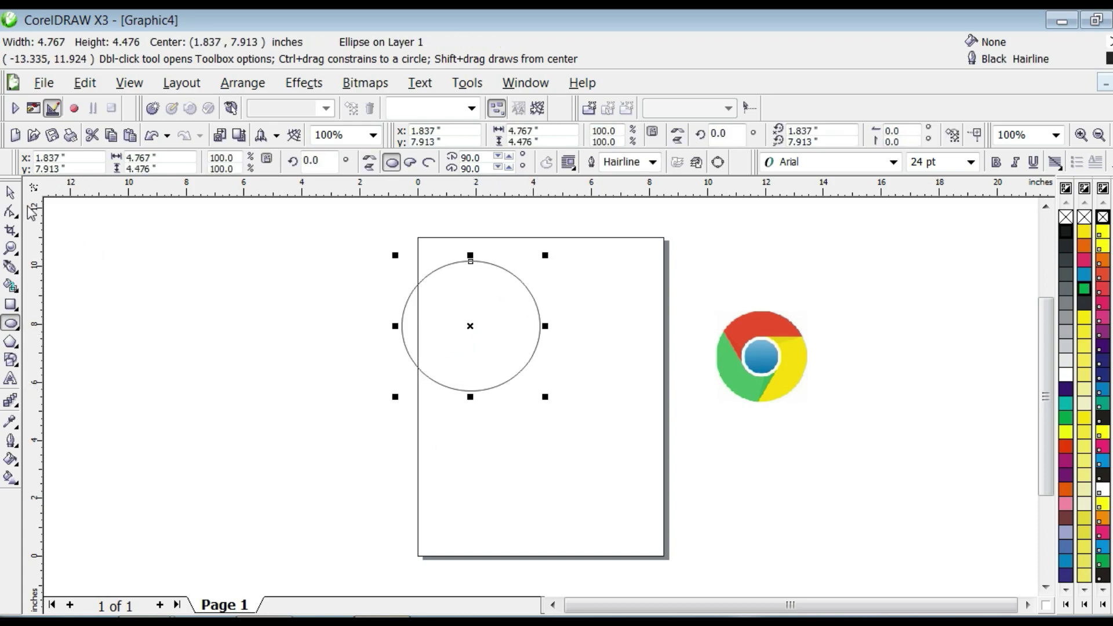
click(11, 192)
drag(471, 310, 527, 342)
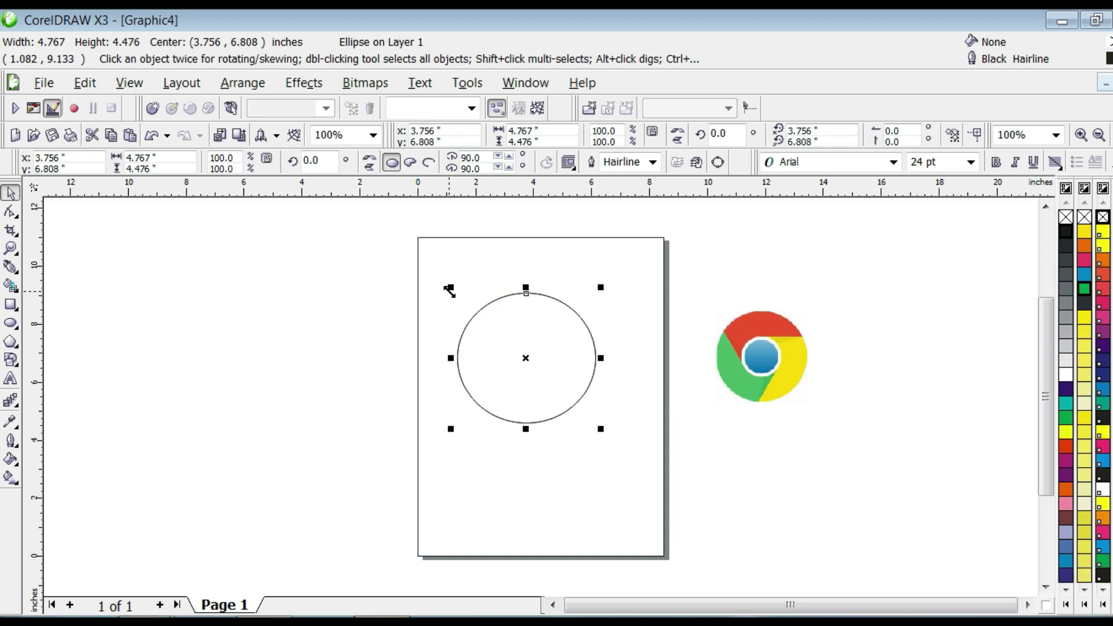
drag(450, 290, 488, 319)
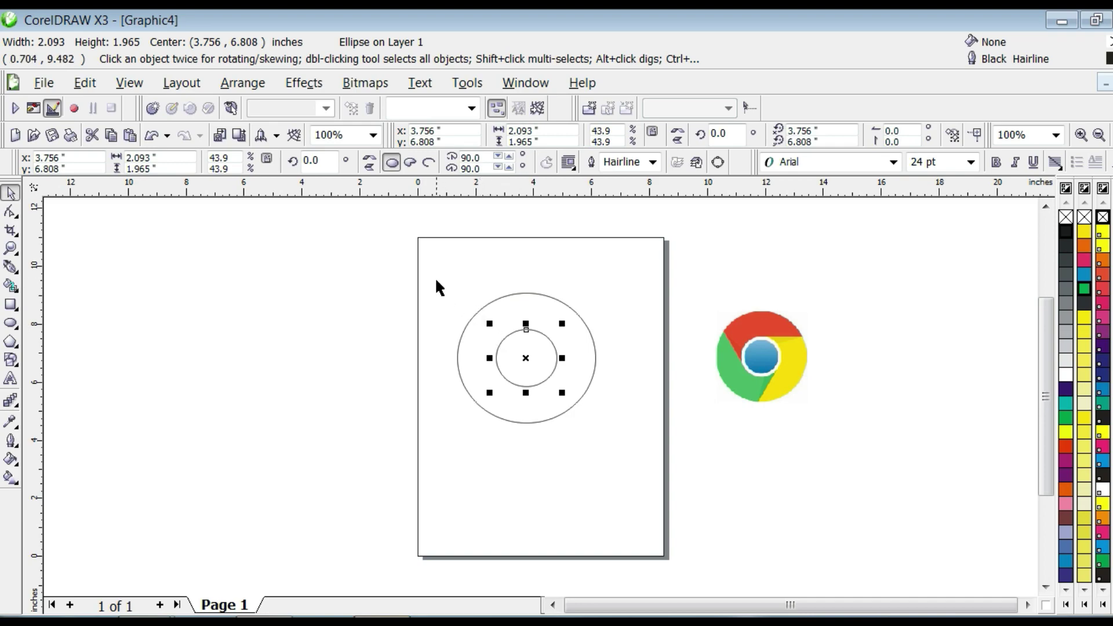
- Draw three separate straight Bezier lines from inside the inner ellipse to beyond the outer one, towards the upper left, right and lower left
click(15, 275)
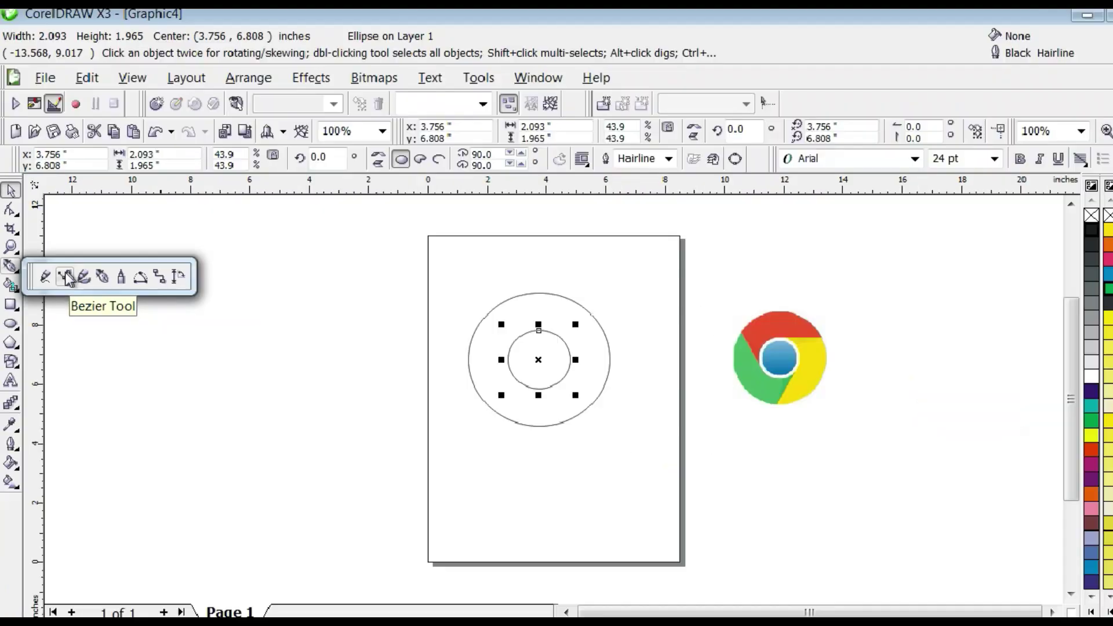
click(131, 283)
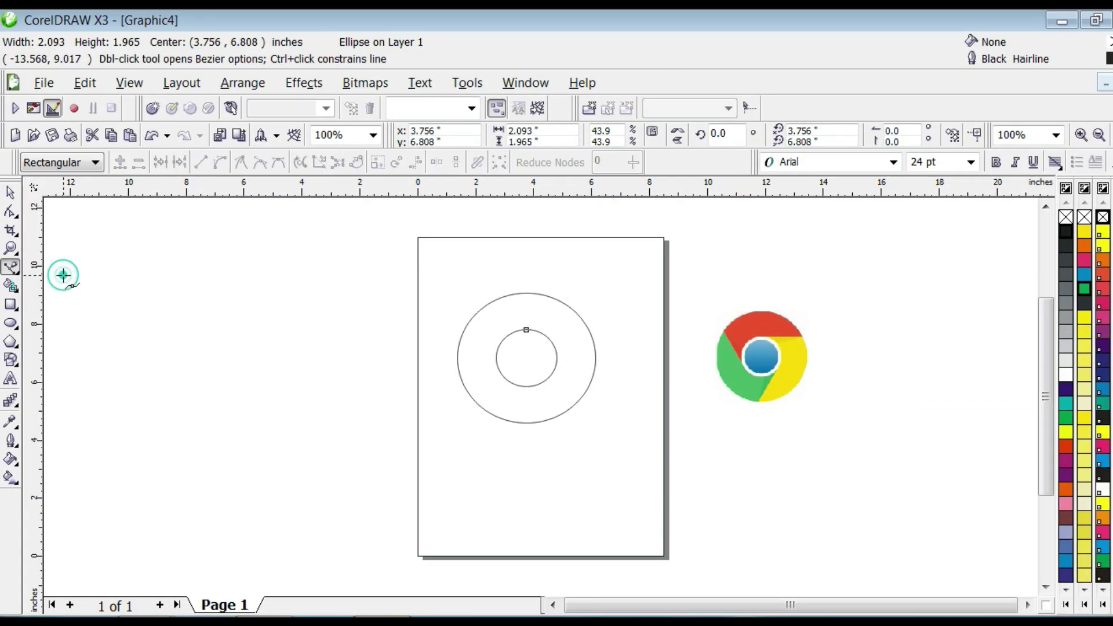
click(489, 287)
click(506, 354)
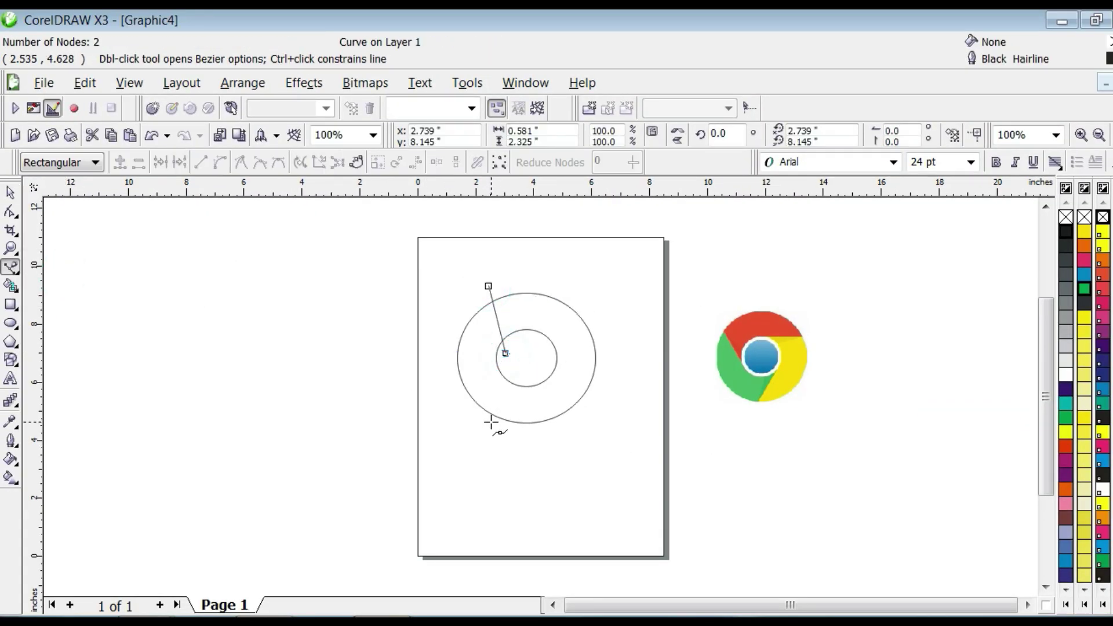
click(11, 285)
click(11, 267)
key(Escape)
click(612, 349)
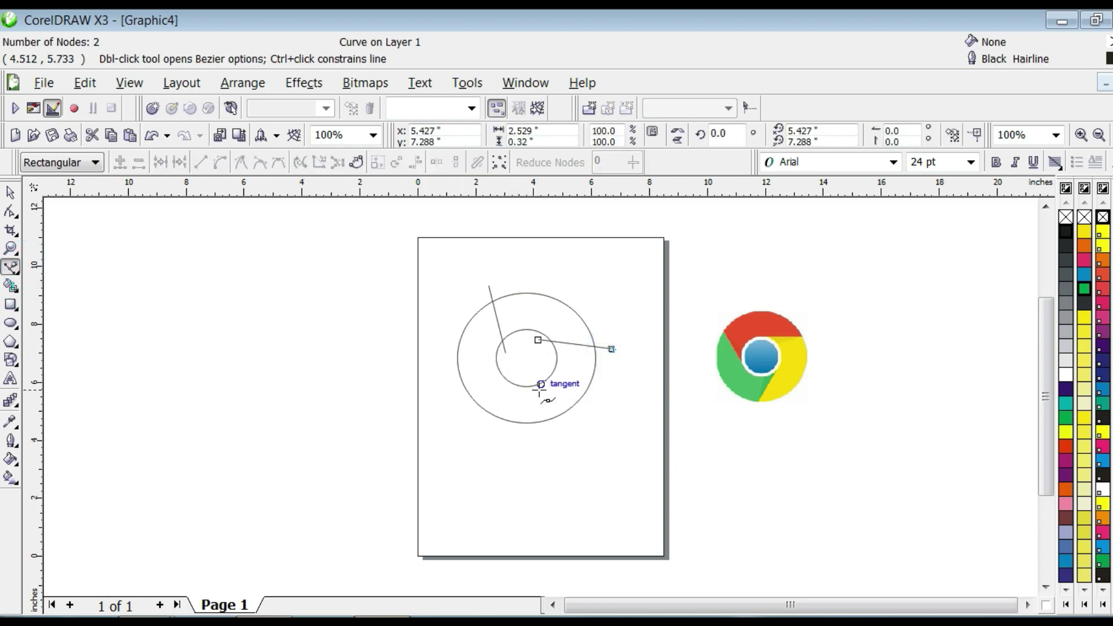
key(space)
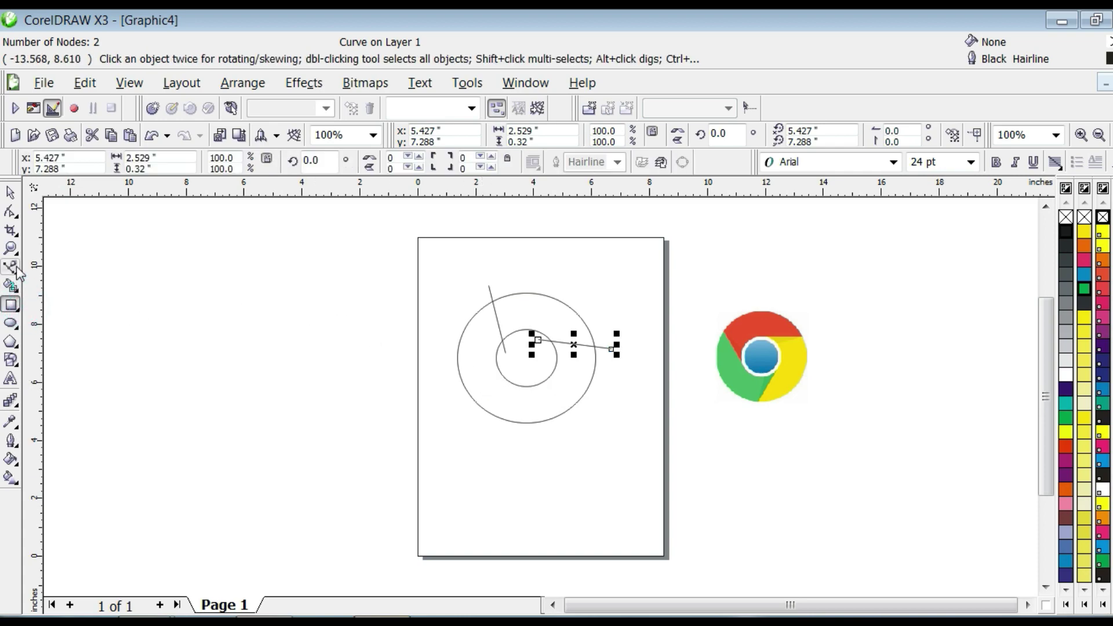
click(10, 267)
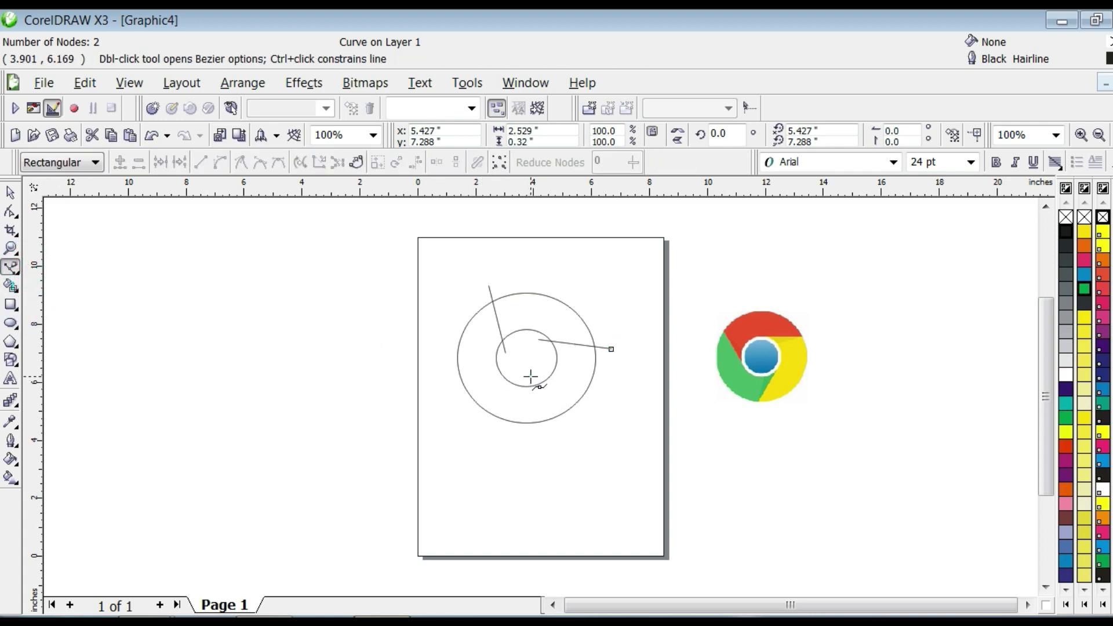
key(Escape)
click(461, 419)
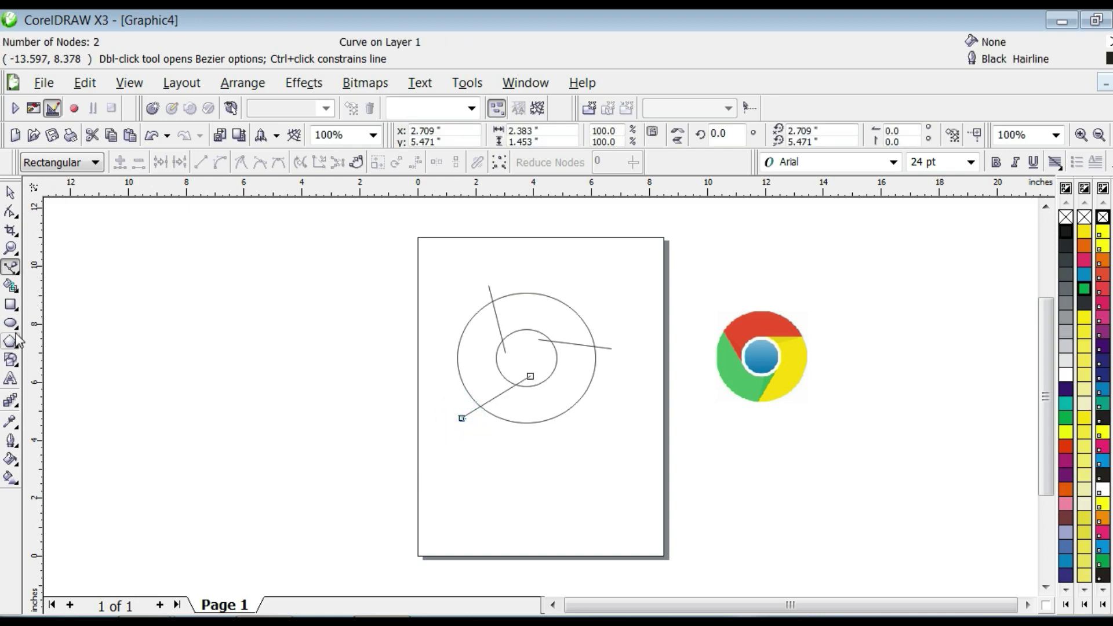
- Activate the Smart Fill tool, and hide the Property Bar and show it again
click(19, 293)
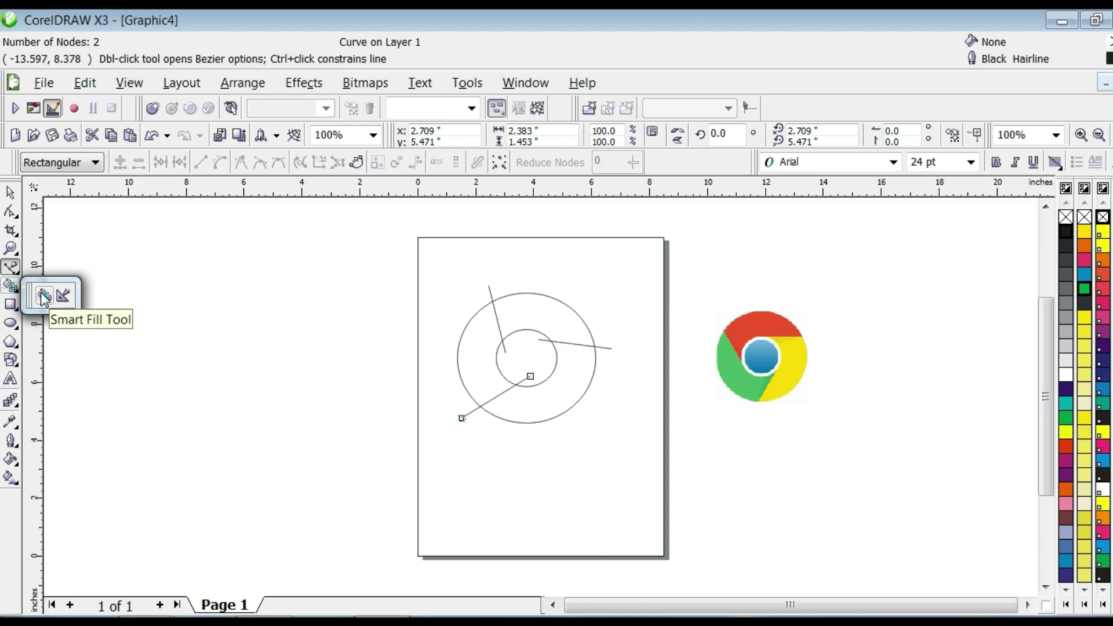
click(44, 297)
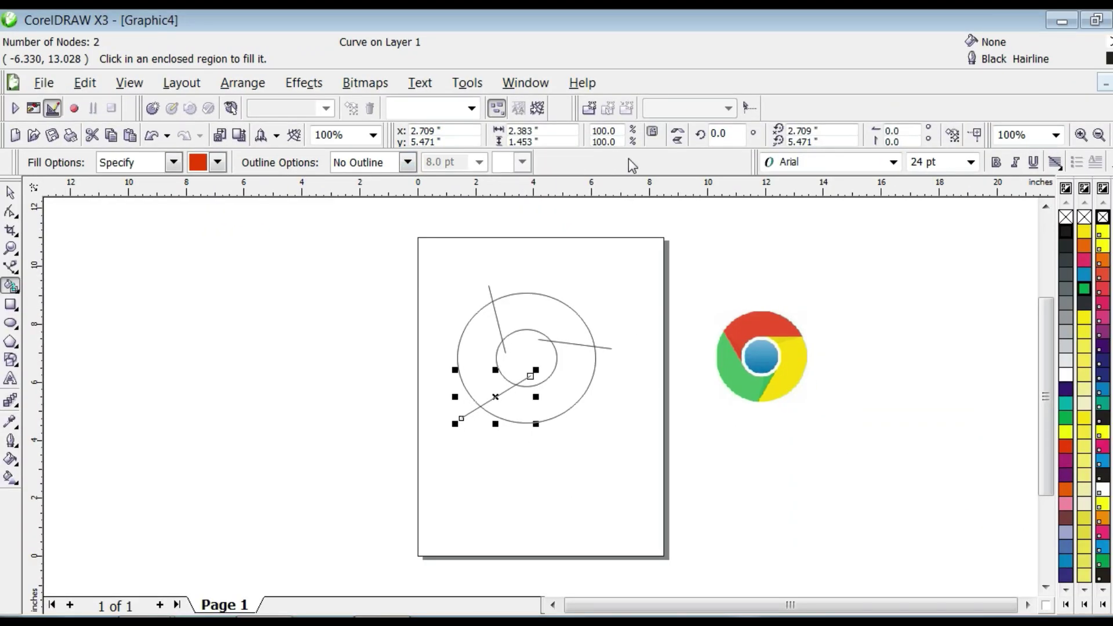
right_click(629, 158)
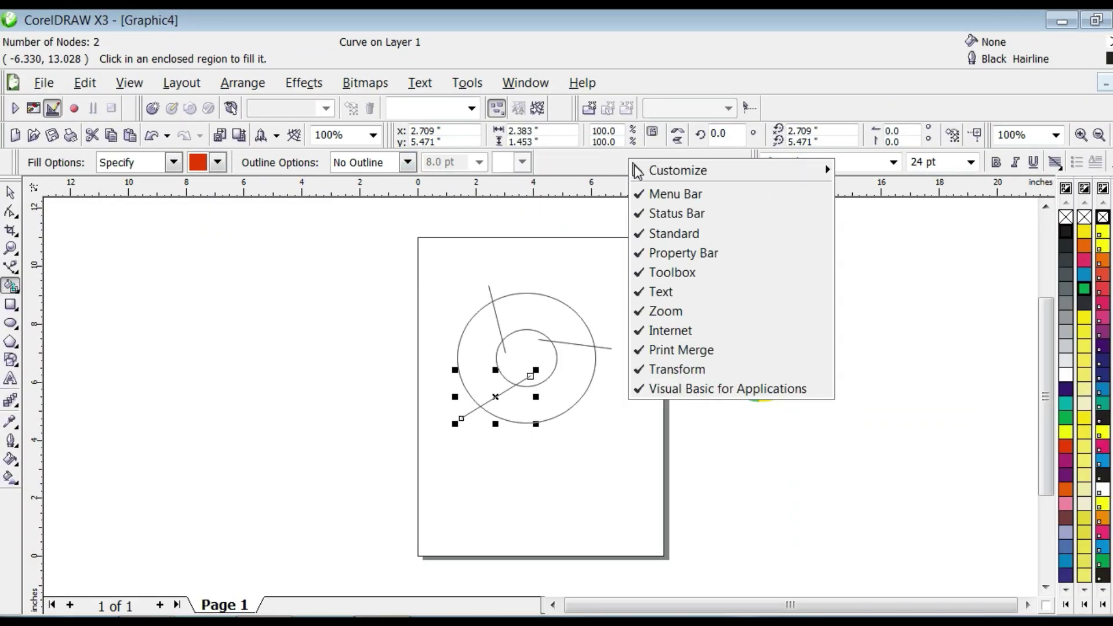
click(657, 254)
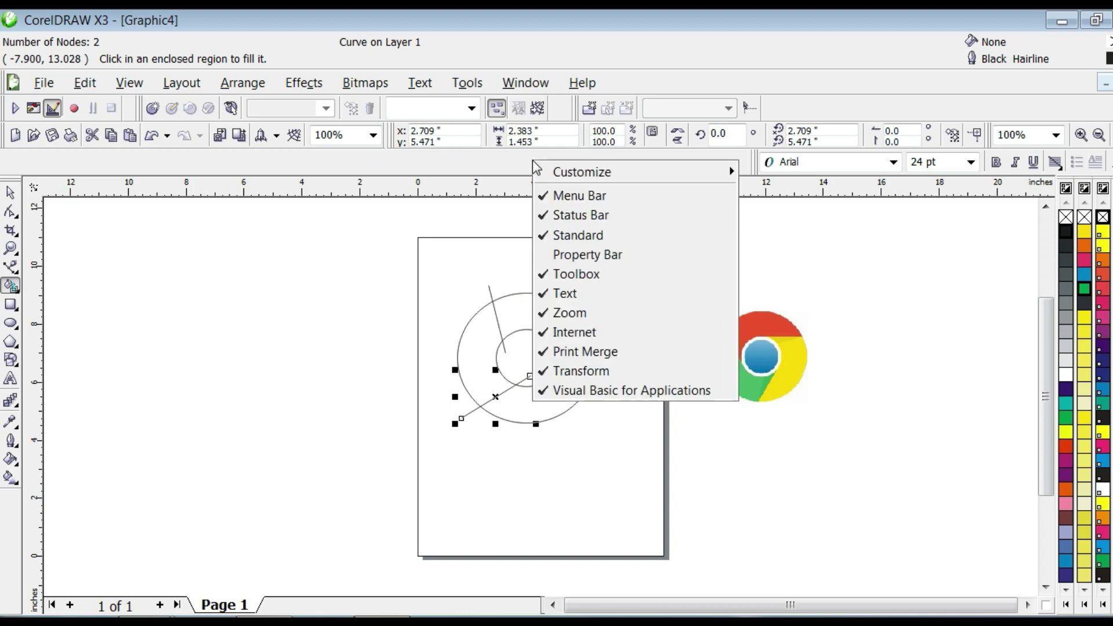
click(568, 253)
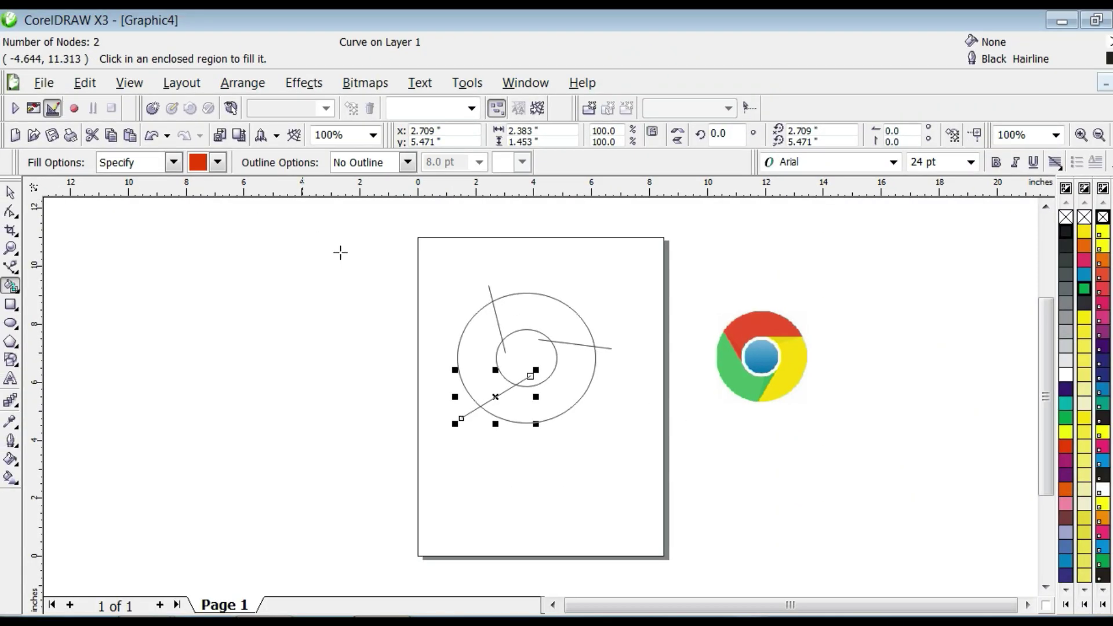
- Fill the upper section of the ring with red and no outline using Smart Fill
click(219, 163)
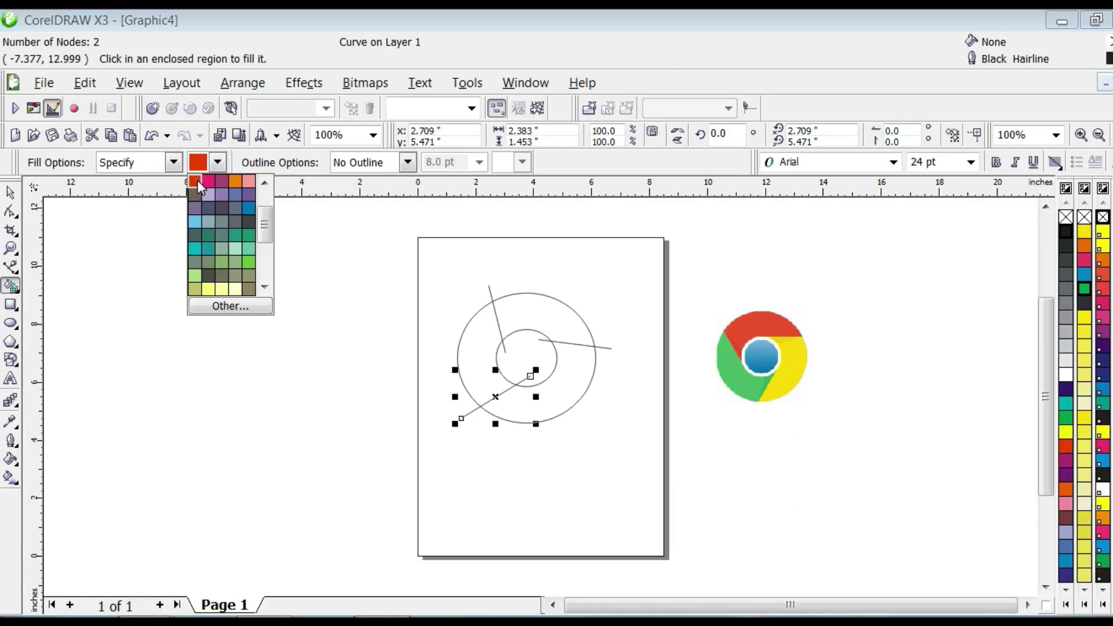
click(197, 182)
click(408, 163)
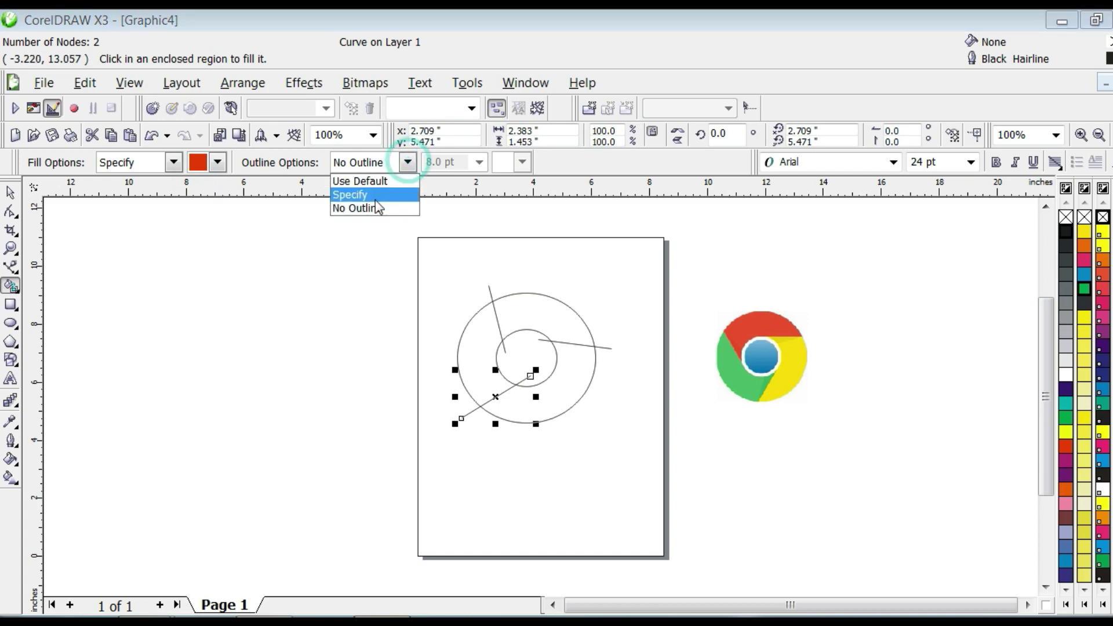
click(368, 207)
click(520, 316)
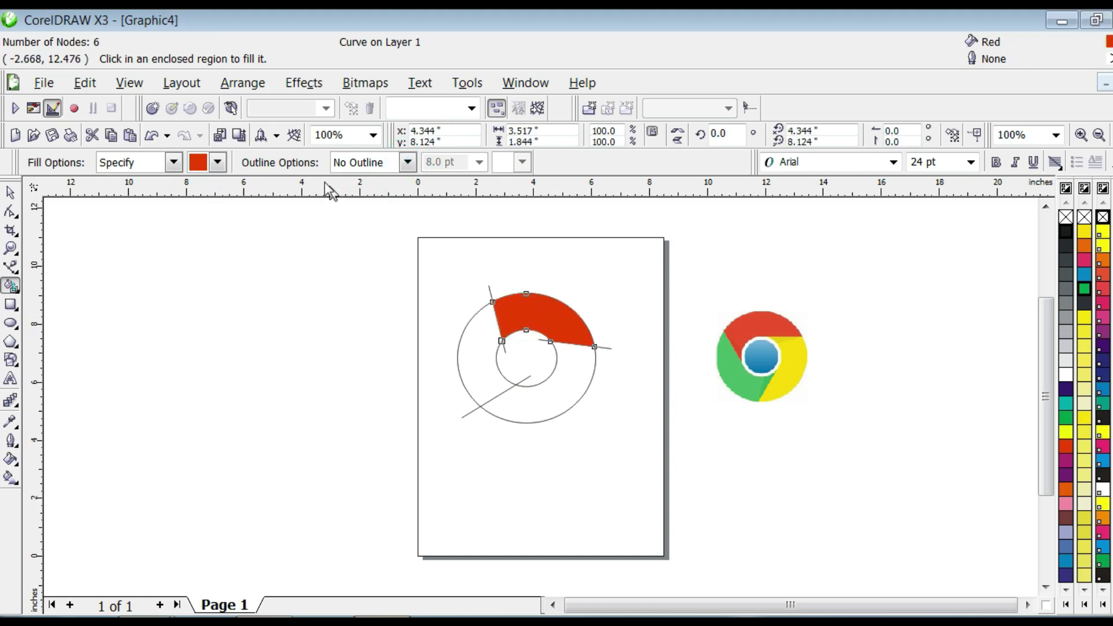
- Smart-fill the lower-right section of the ring with yellow and the left section with green, both without outline
click(218, 163)
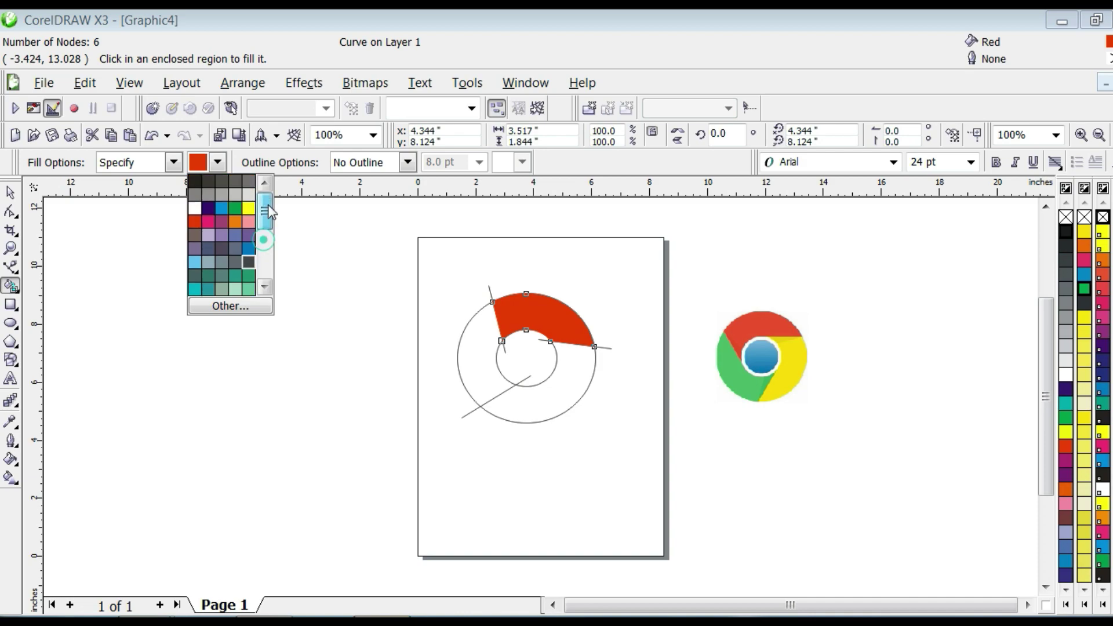
click(248, 208)
click(568, 394)
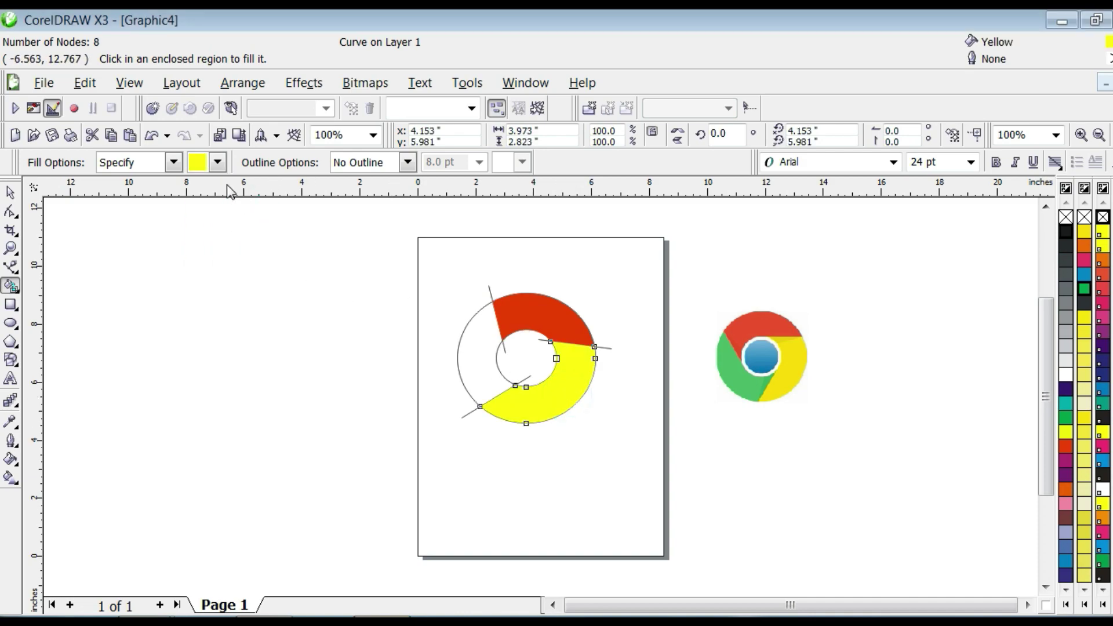
click(218, 163)
click(235, 181)
click(473, 361)
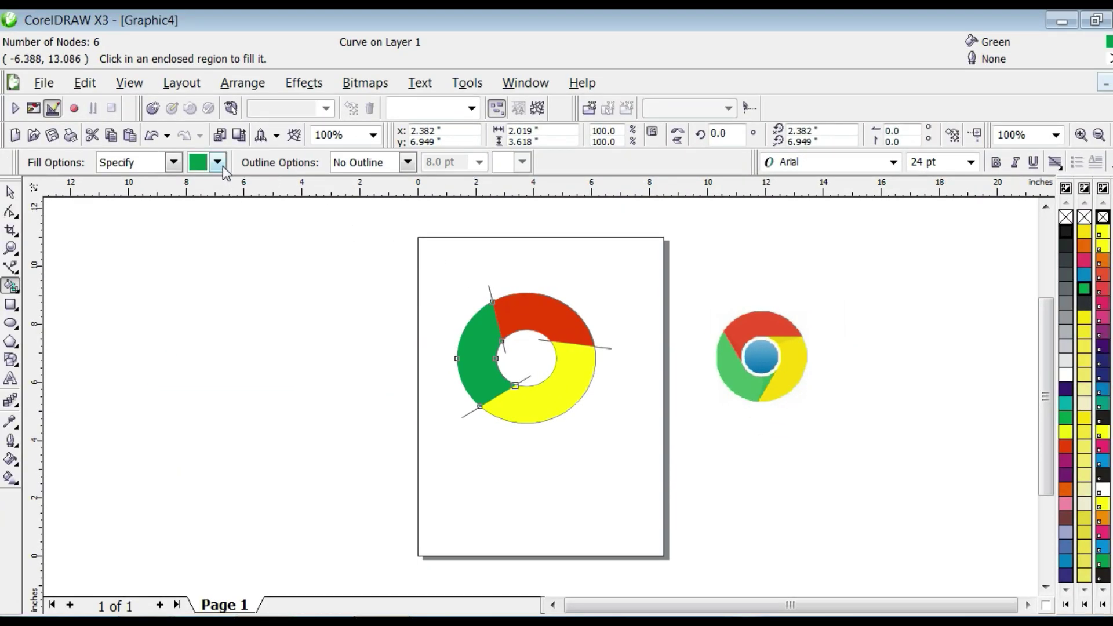
- Smart-fill the inner ellipse with sky blue and a white 8 pt outline
click(218, 163)
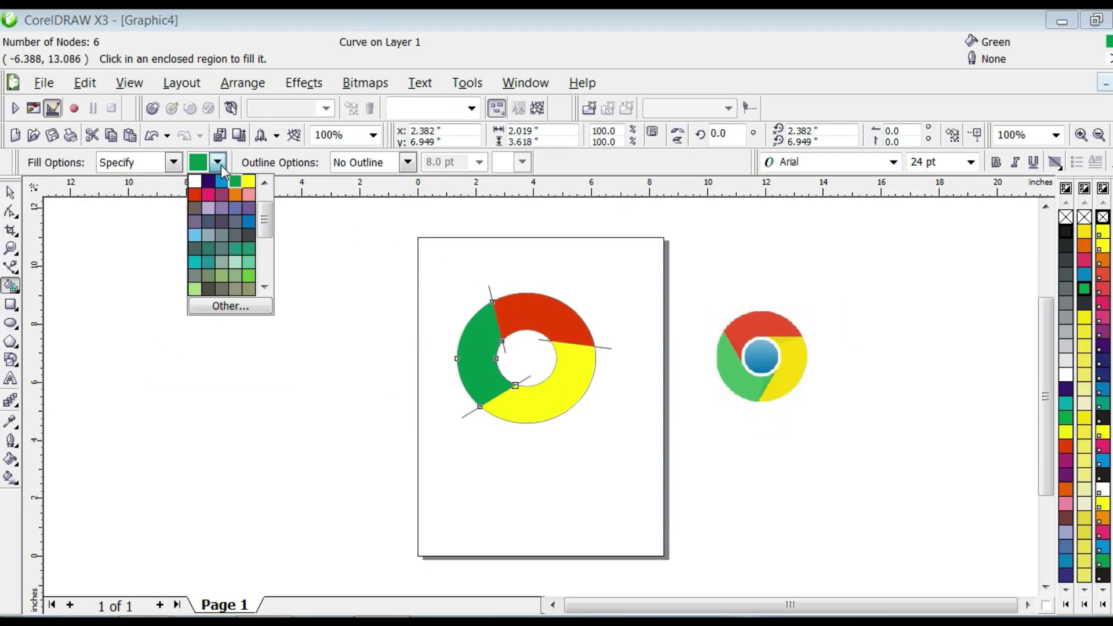
click(250, 220)
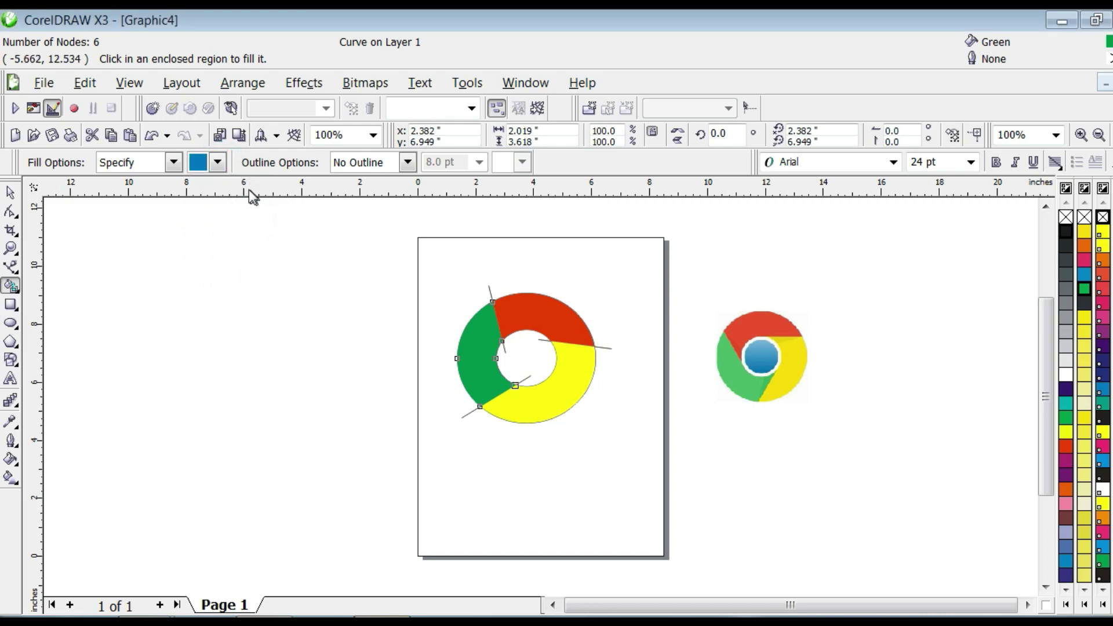
click(408, 163)
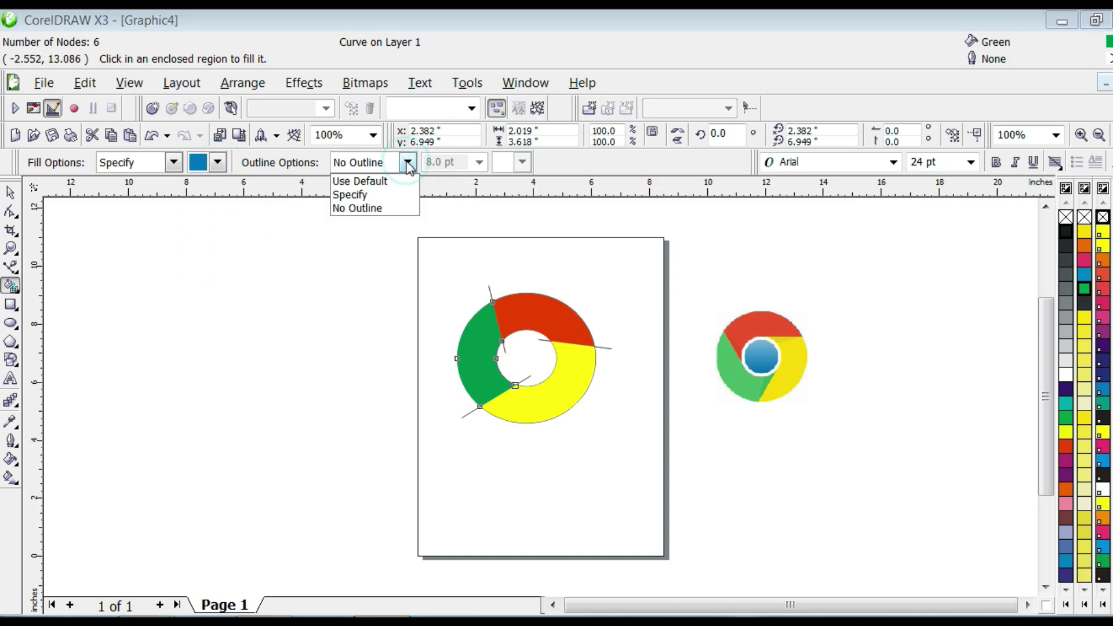
click(352, 195)
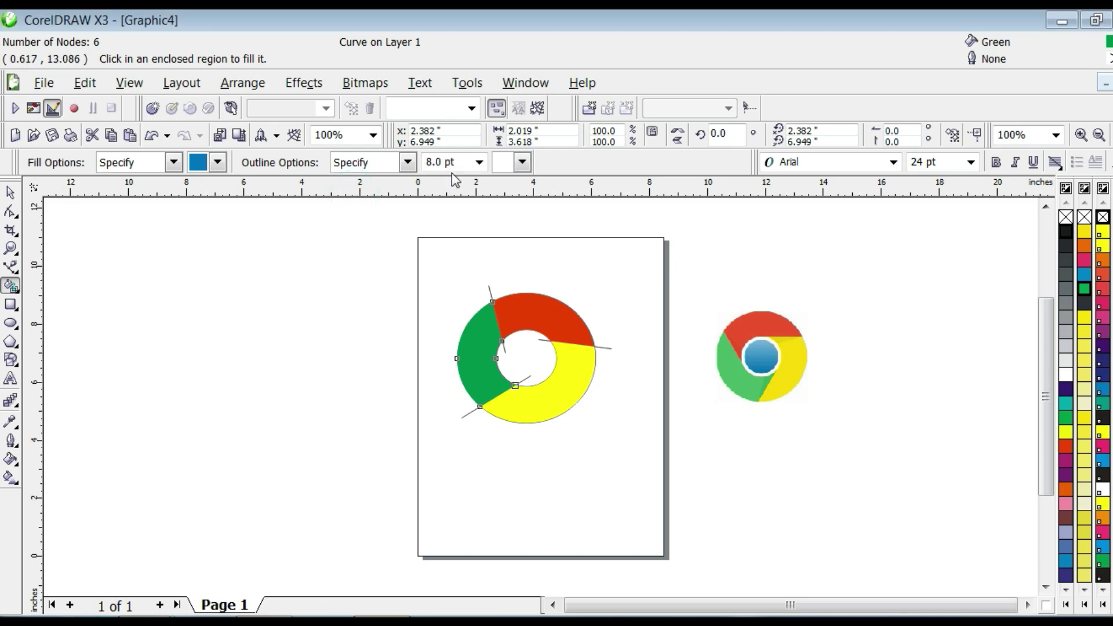
click(479, 163)
click(446, 259)
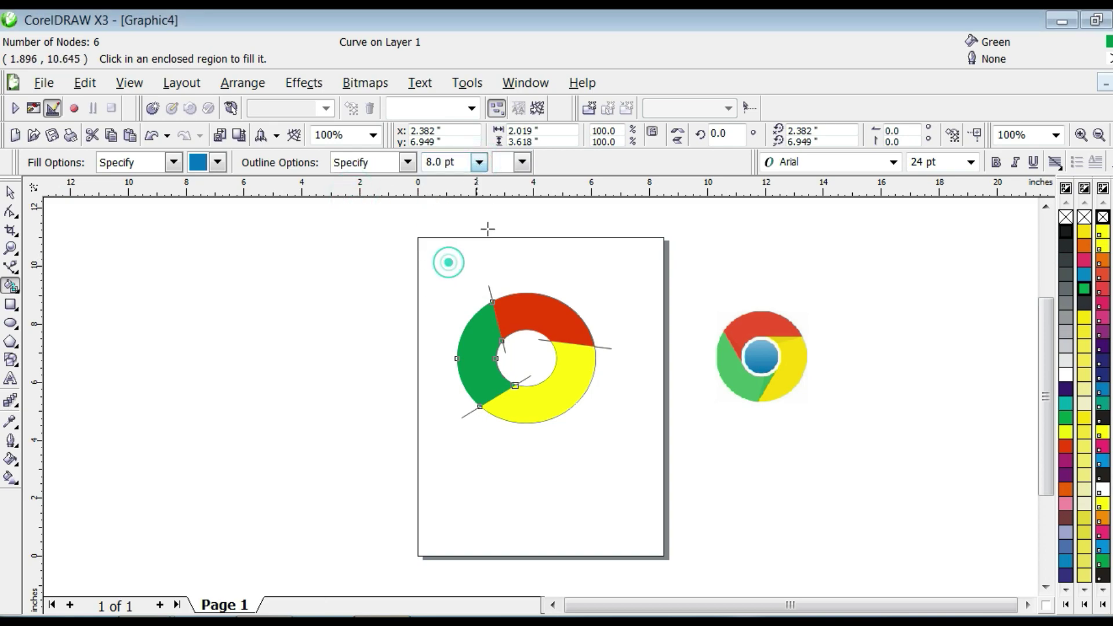
click(521, 163)
click(499, 182)
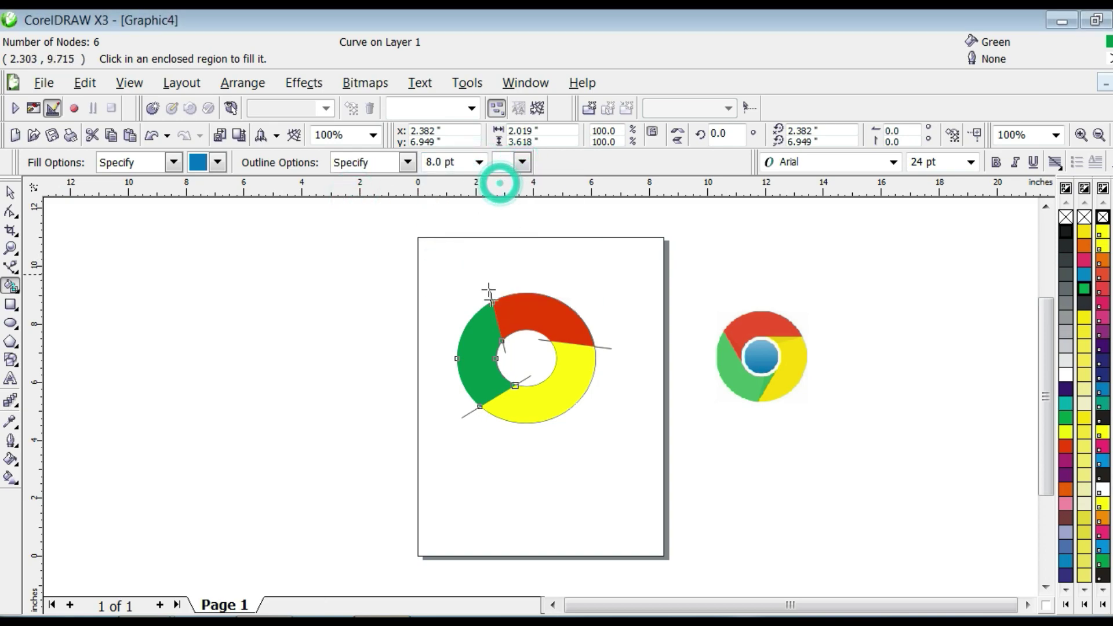
click(532, 353)
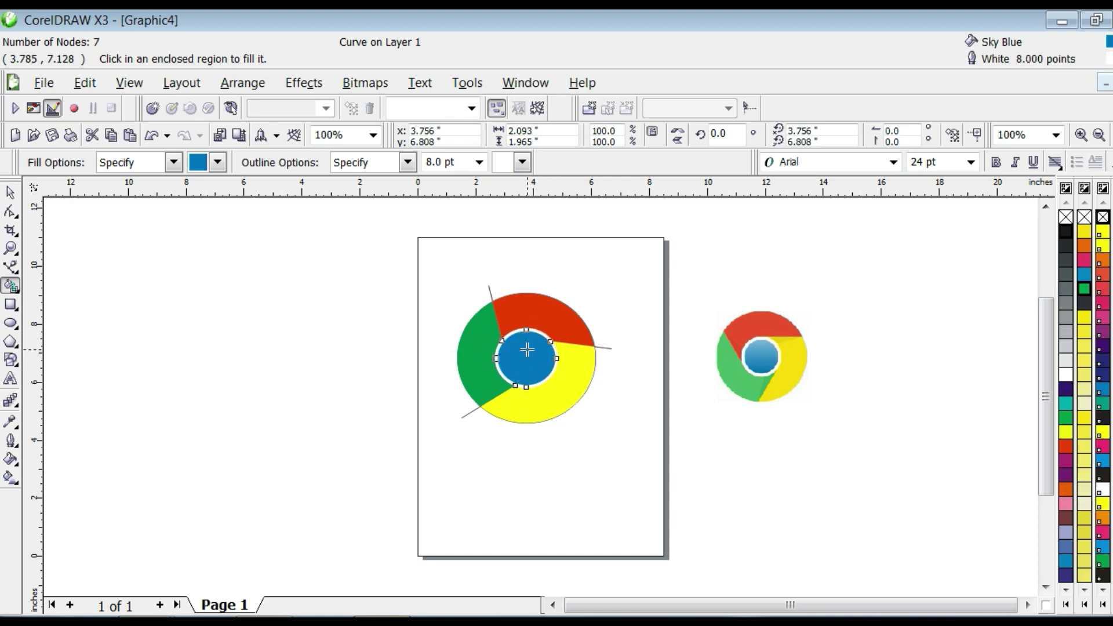
- Delete the three straight dividing lines sticking out of the coloured ring
click(9, 191)
click(490, 304)
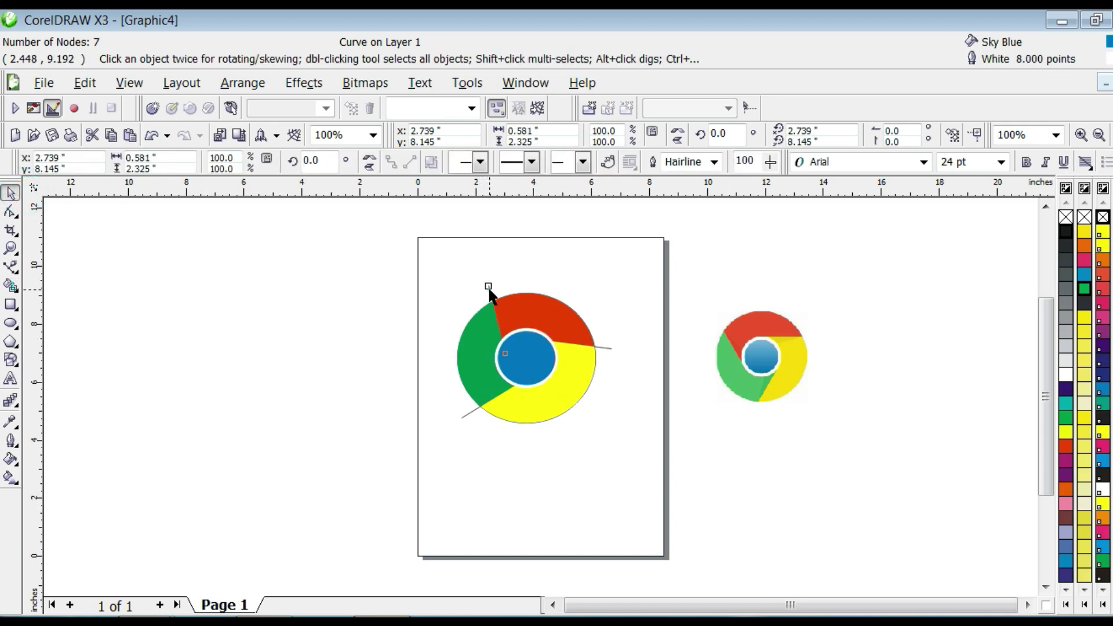
key(Delete)
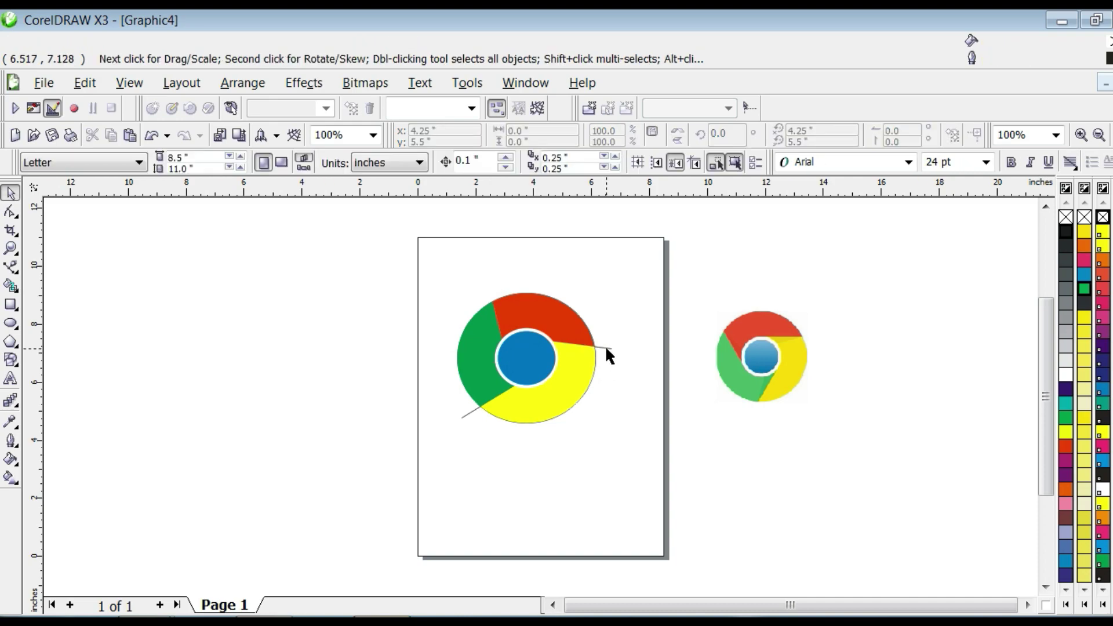
click(469, 412)
key(Delete)
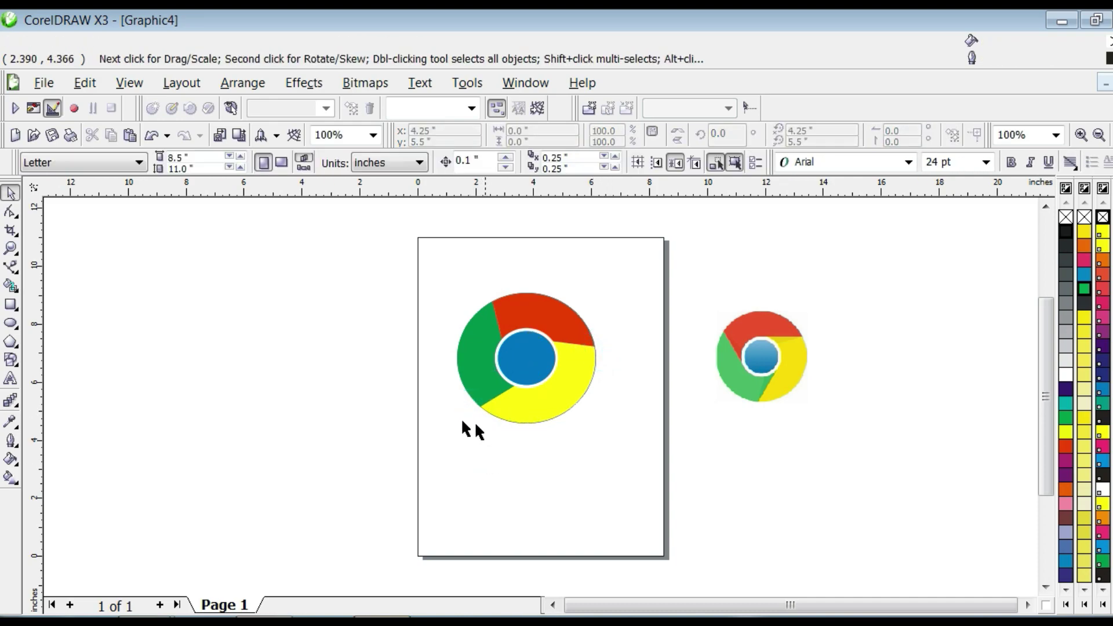
- Delete the reference Chrome bitmap placed to the right of the page
drag(429, 254, 628, 461)
click(759, 358)
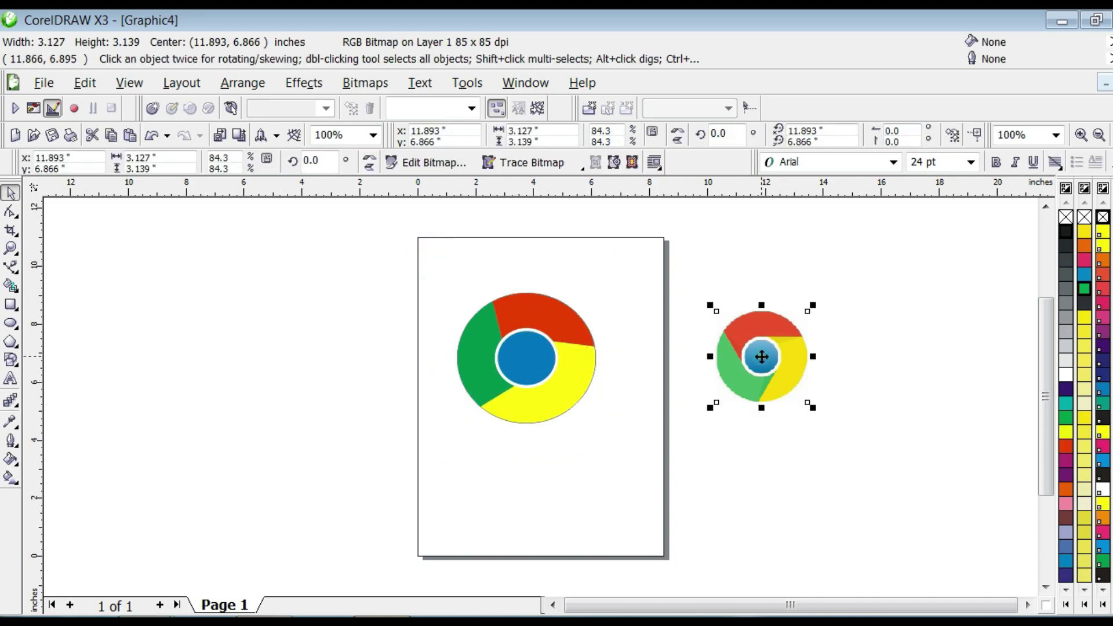
key(Delete)
- Draw a rectangle about 6.13 by 6.22 in around the logo and round all its corners to about 23
click(16, 381)
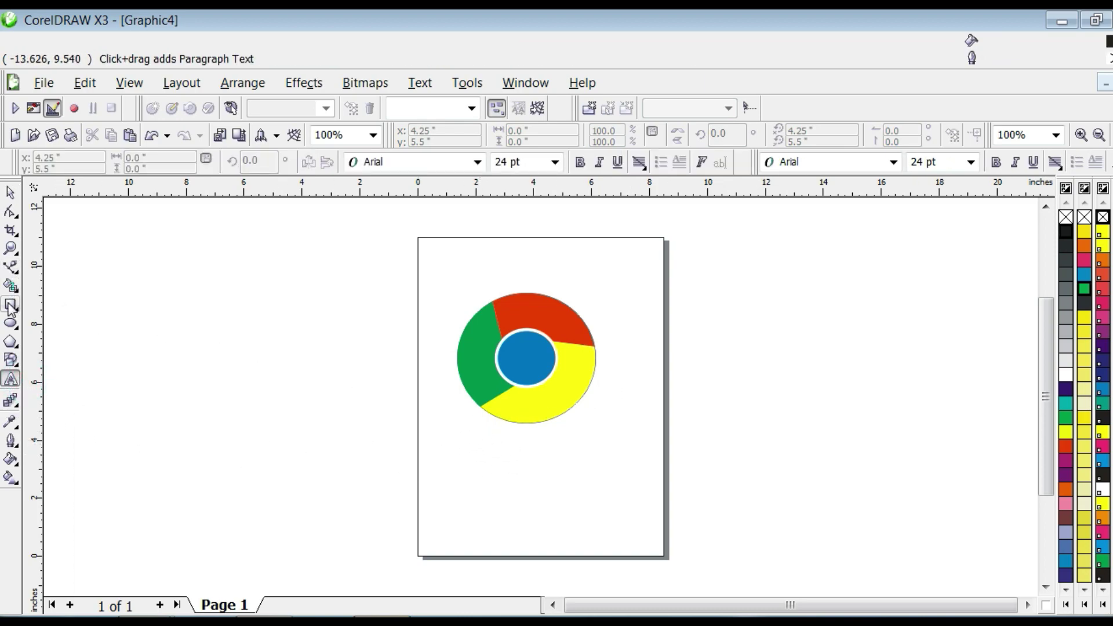
click(10, 306)
drag(445, 275, 623, 455)
click(10, 212)
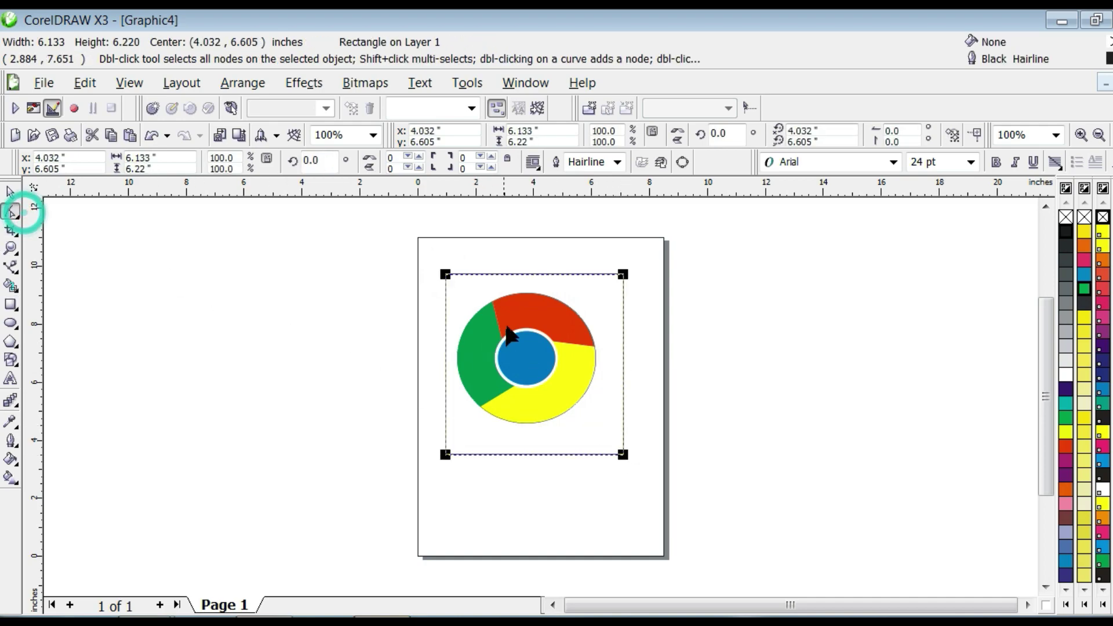
drag(445, 275, 465, 287)
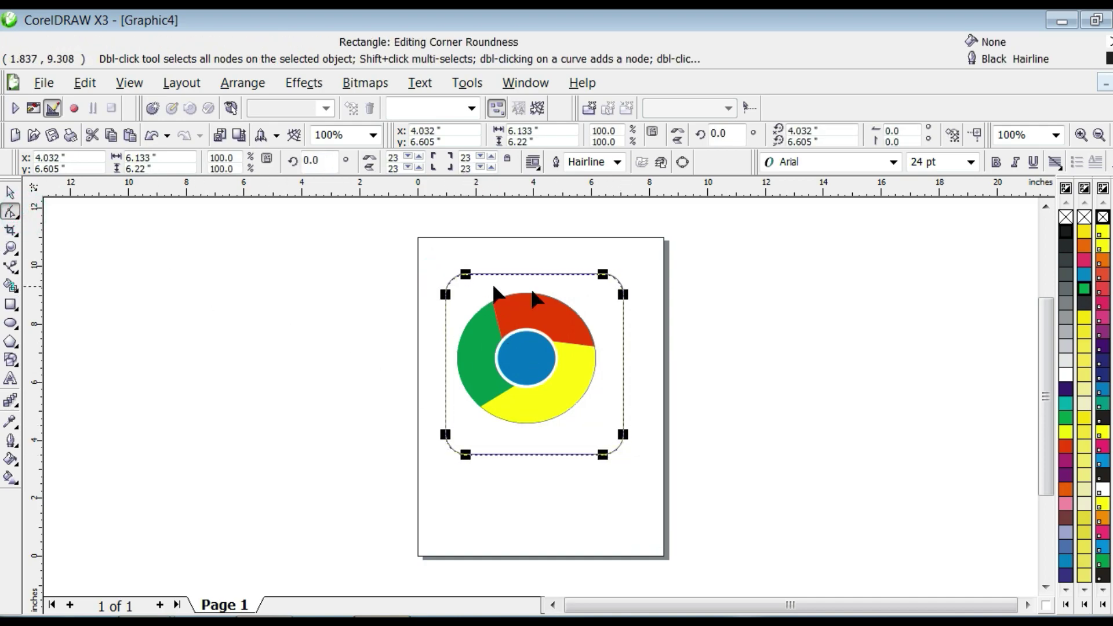
- Fill the rounded rectangle with black and order it behind the Chrome logo shapes
click(1067, 231)
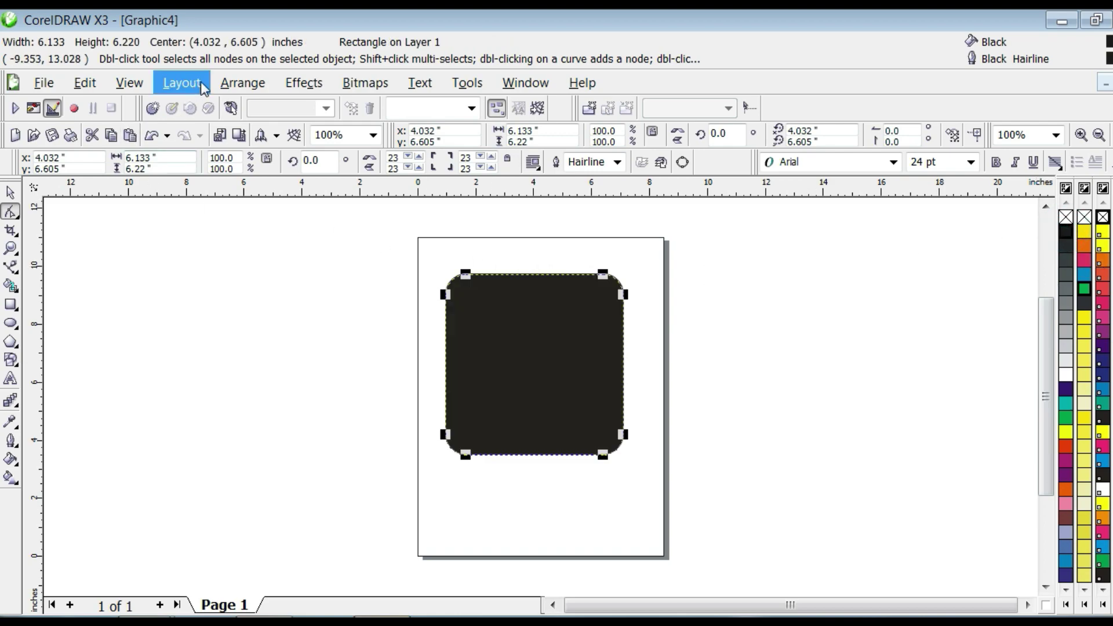
click(242, 83)
mouse_move(259, 166)
click(540, 191)
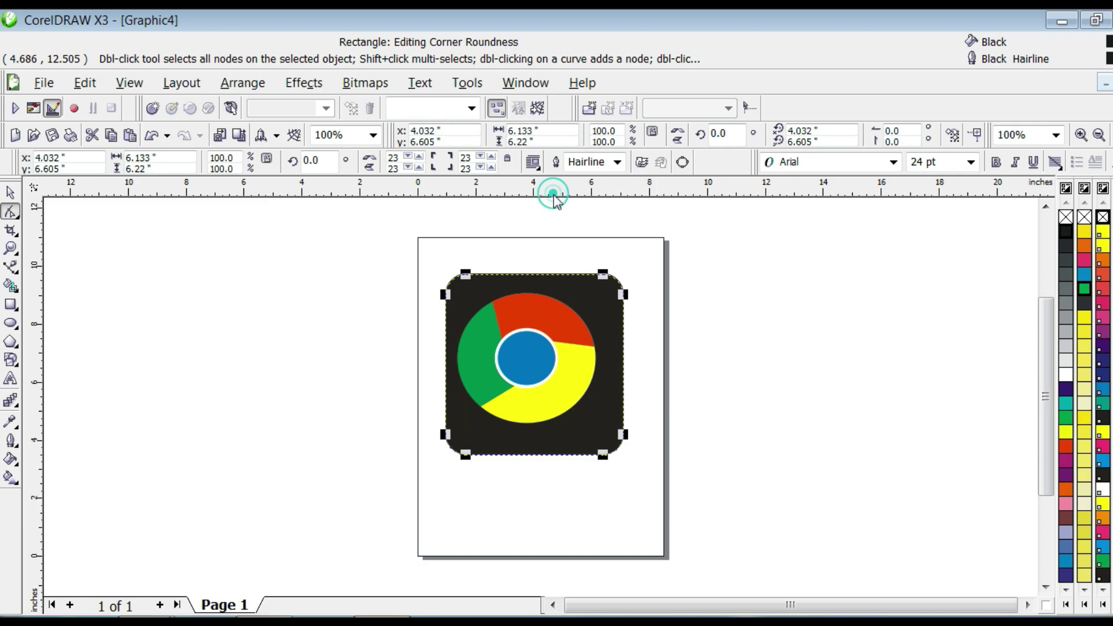
- Shift the Chrome logo slightly right on the black square and place the white text Crome beneath it
click(11, 192)
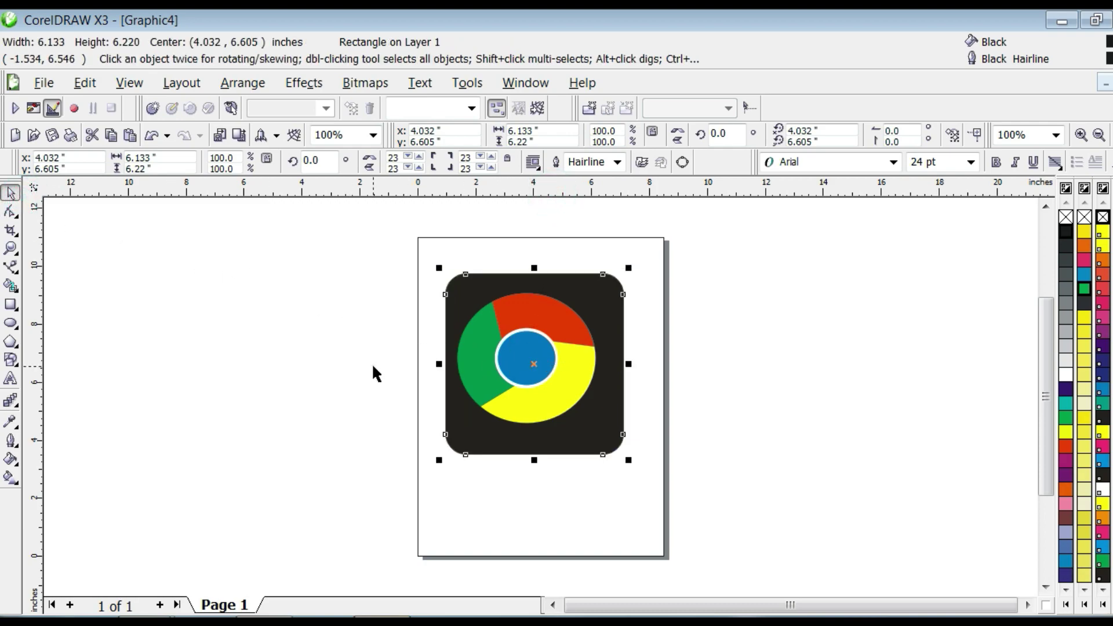
click(525, 350)
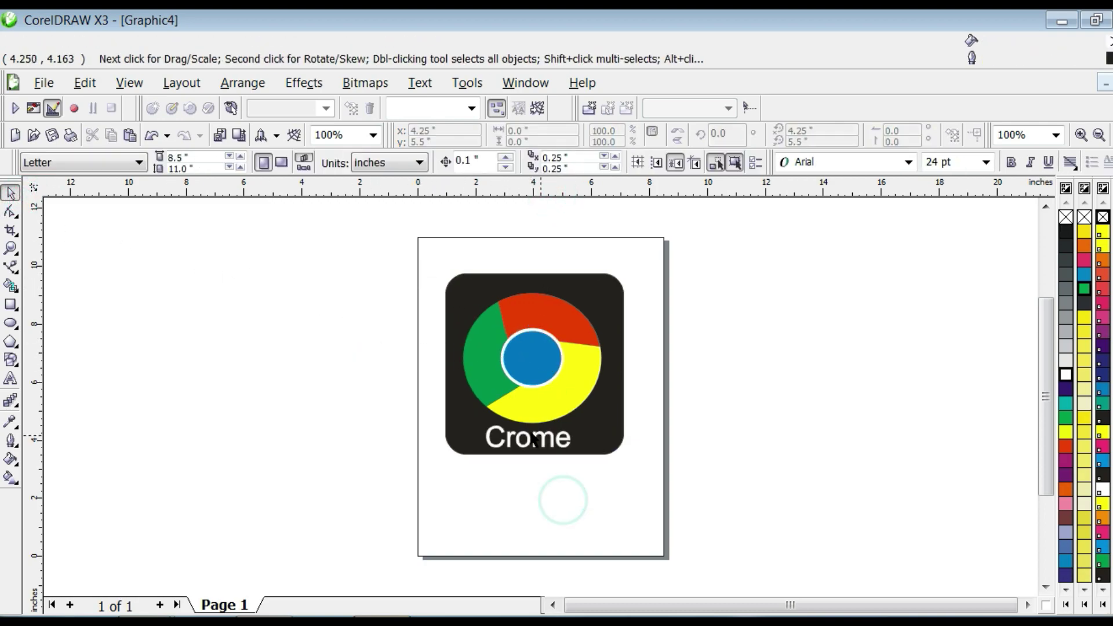
click(435, 284)
- Export the artwork to the logo folder as a JPG named crome, at 300 dpi in RGB Color (24-bit)
click(43, 83)
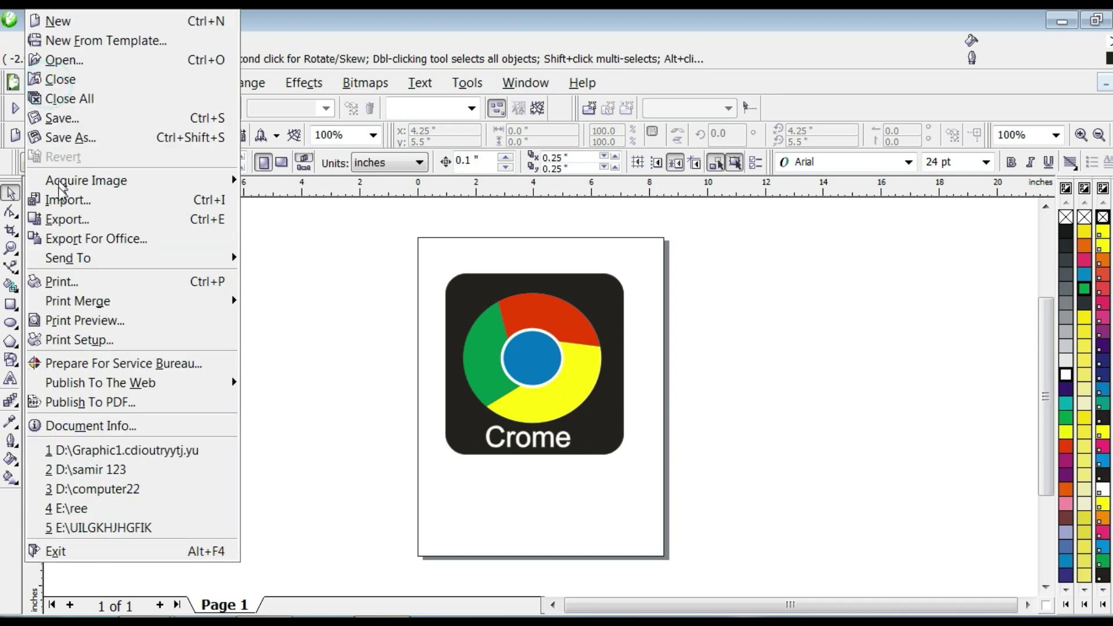
click(76, 221)
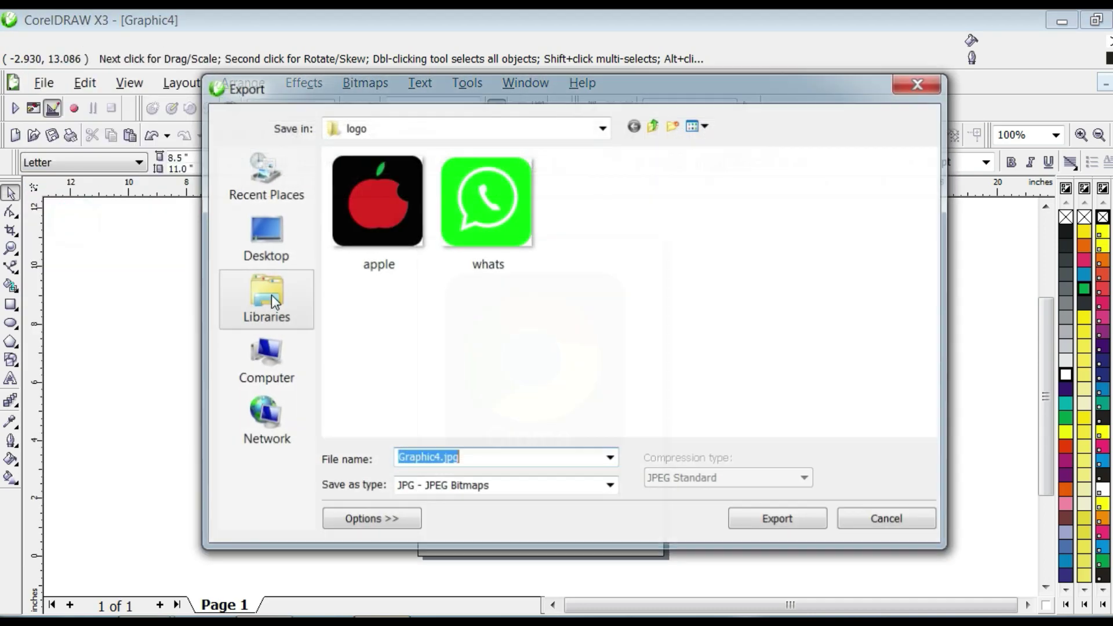
double_click(467, 460)
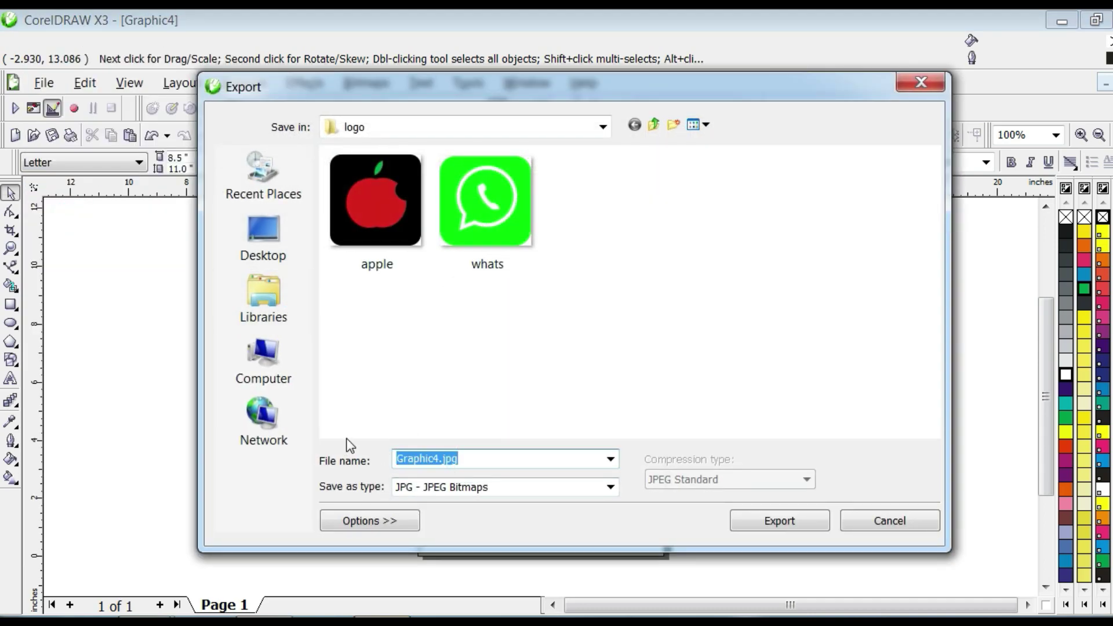
text(crome)
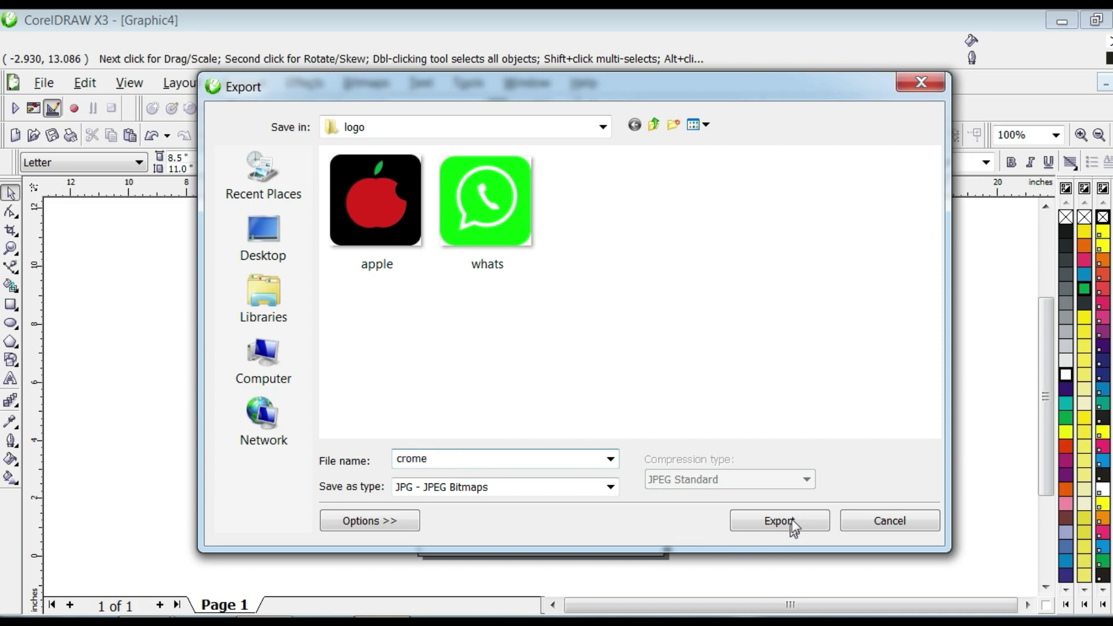
click(791, 522)
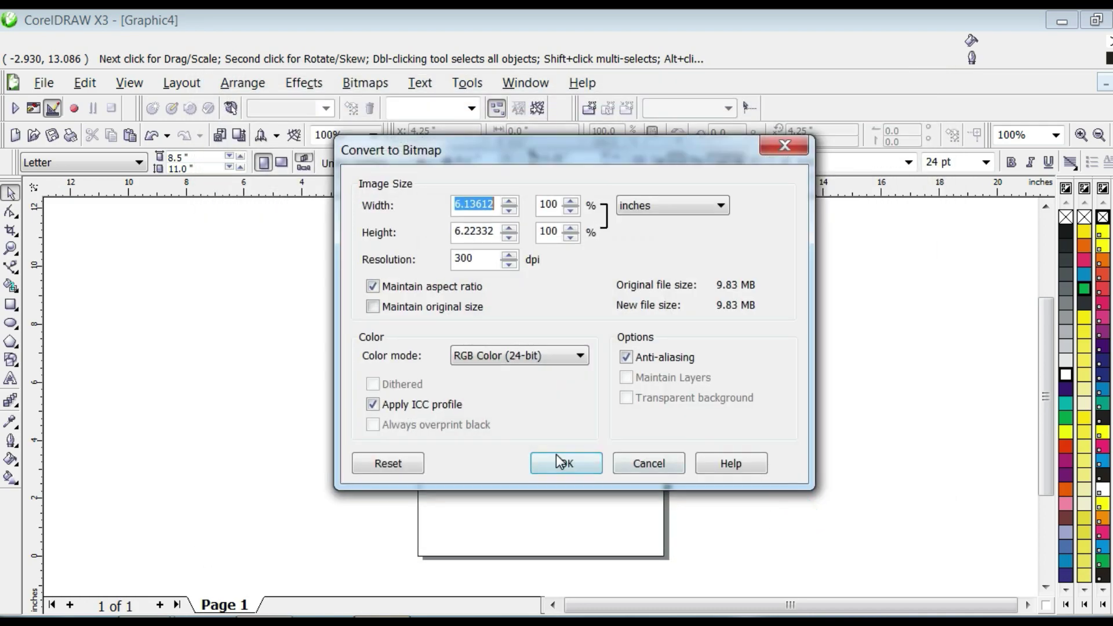
click(564, 462)
click(596, 472)
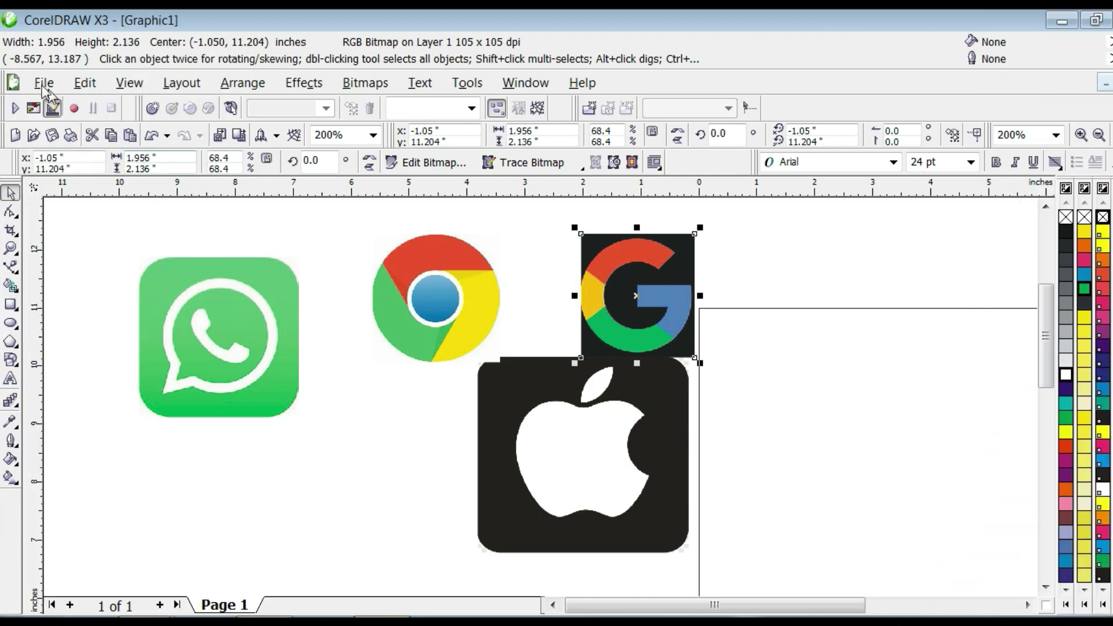
- Create a new document, paste the Google logo image beside the page and enlarge it to about 3.64 by 3.98 in
click(44, 83)
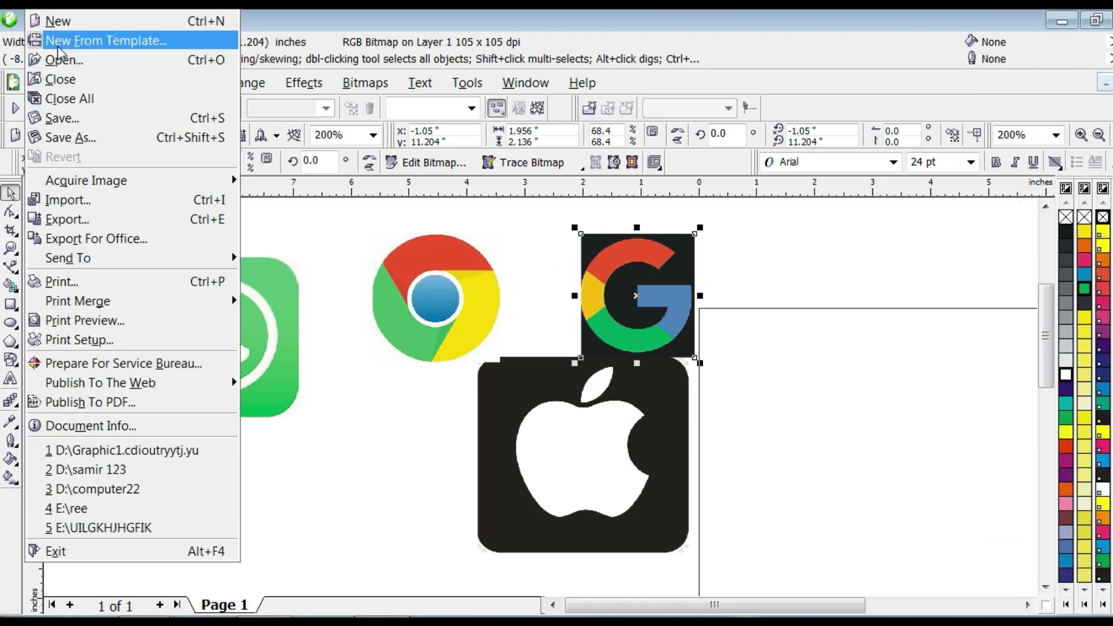
click(58, 21)
key(ctrl+v)
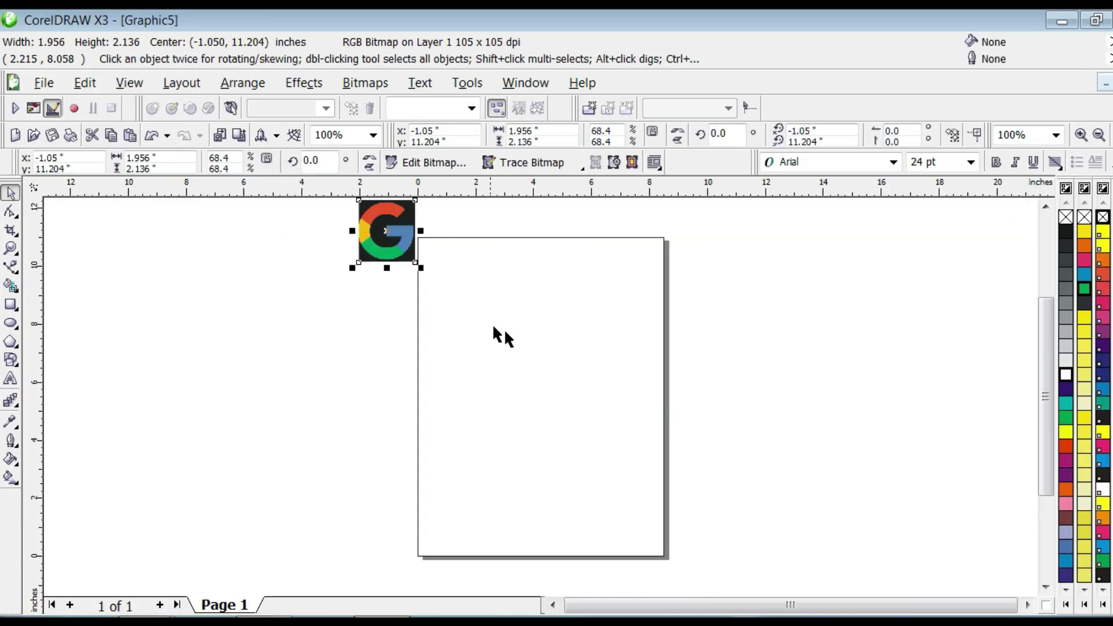
drag(417, 248, 777, 330)
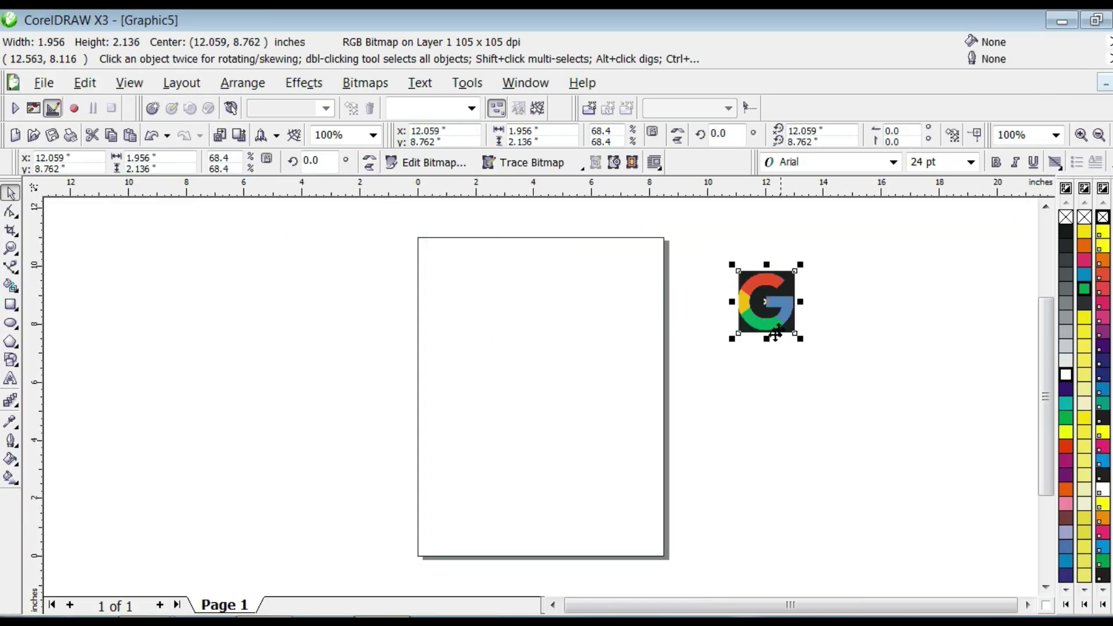
click(489, 328)
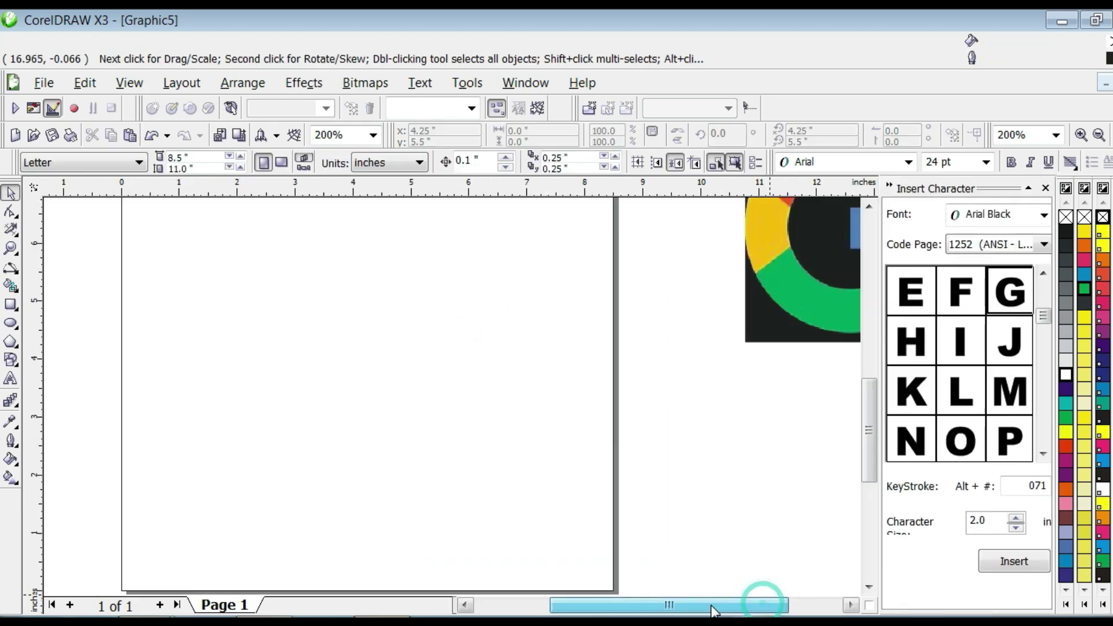
drag(724, 606, 763, 611)
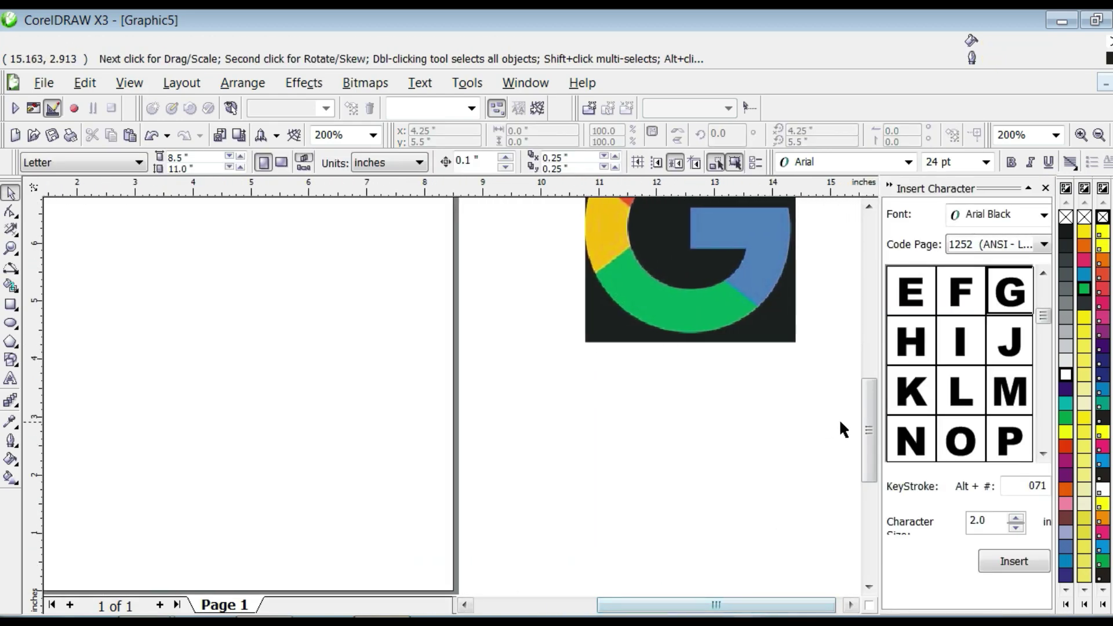
drag(870, 432, 842, 384)
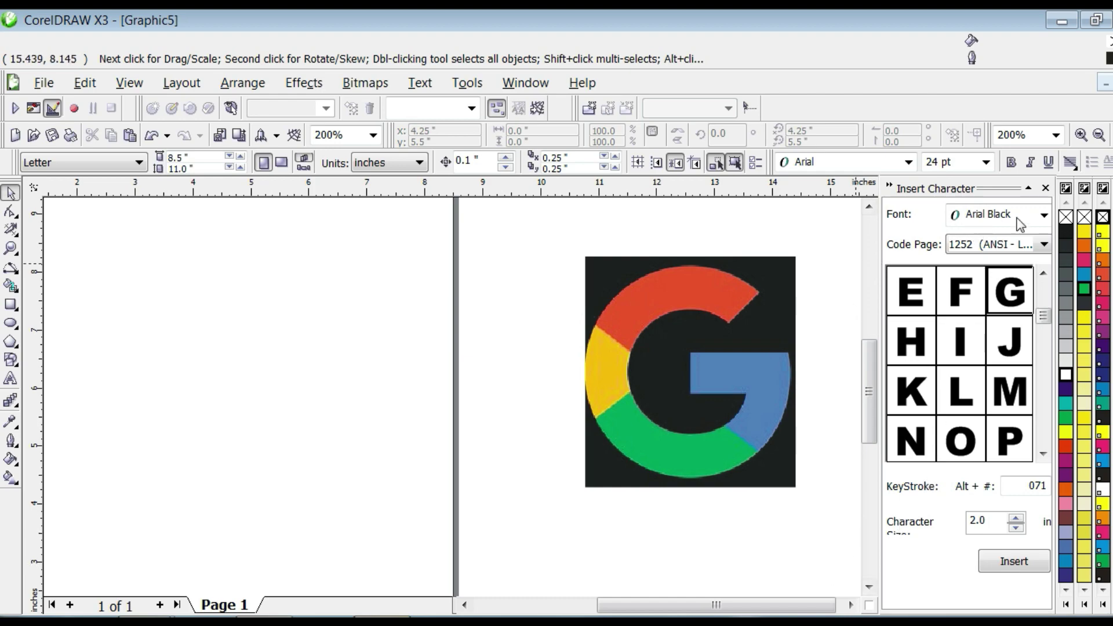
click(1046, 189)
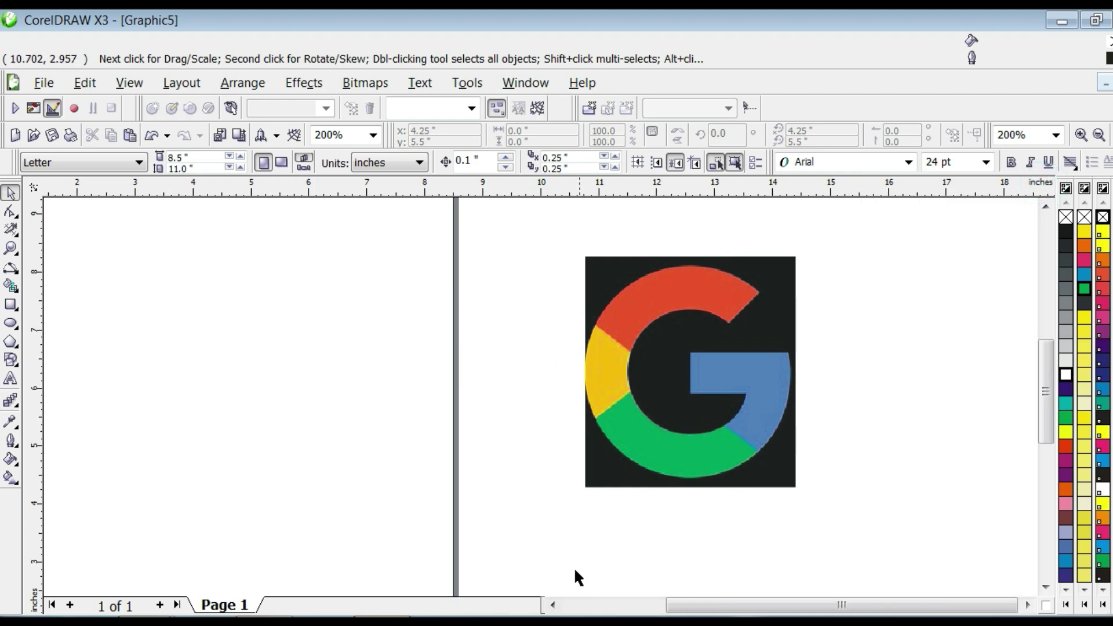
drag(764, 604, 746, 604)
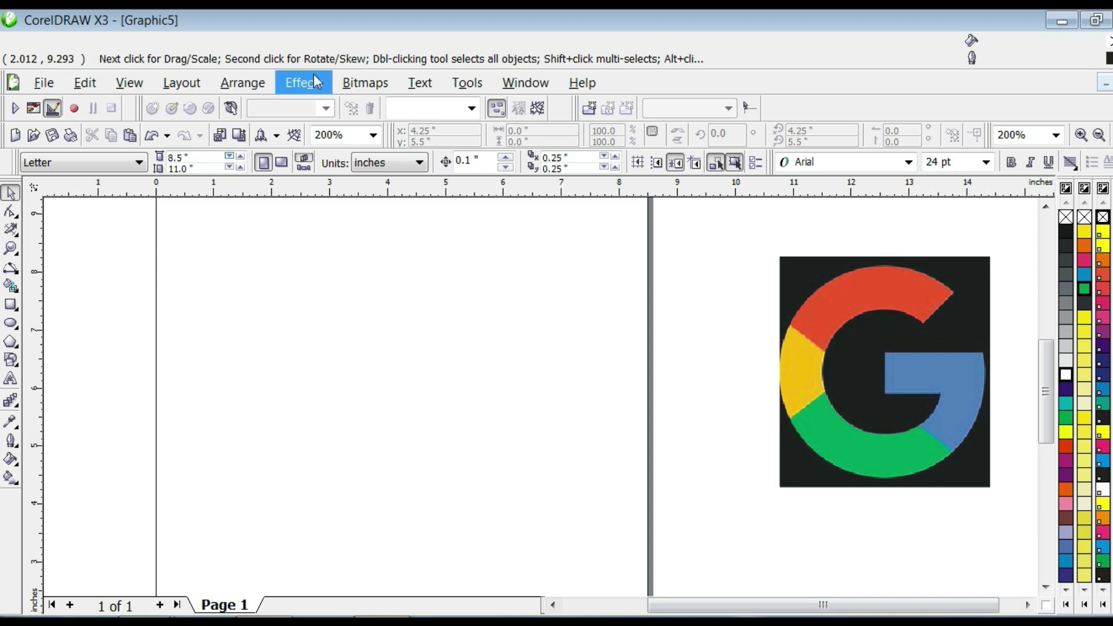
- Insert the character G in Arial Black from the special characters onto the page
click(419, 83)
click(467, 250)
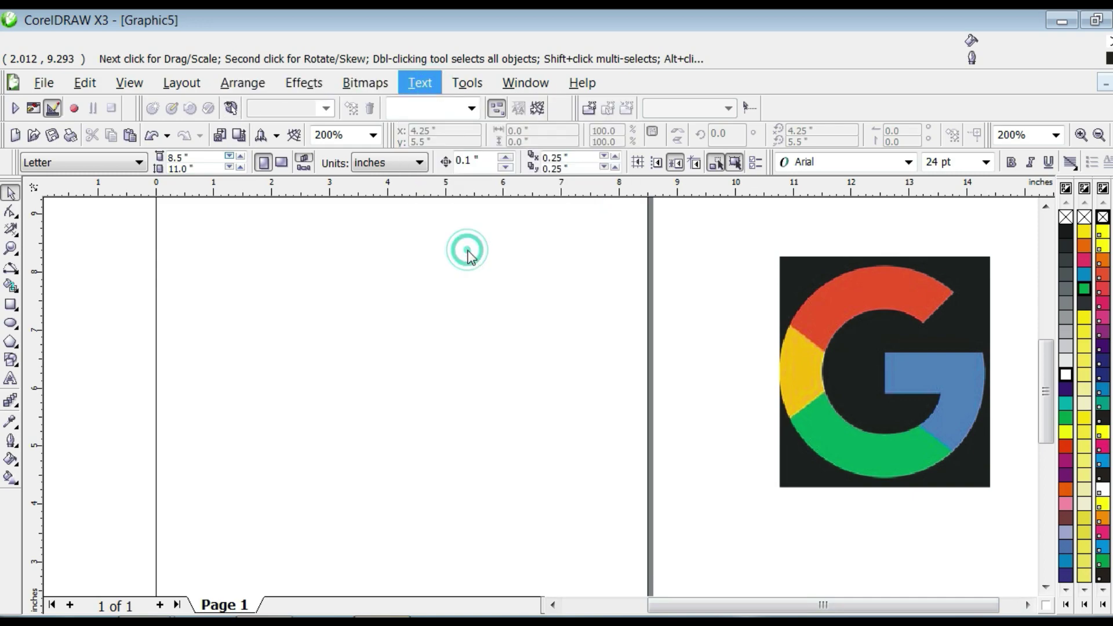
click(1044, 214)
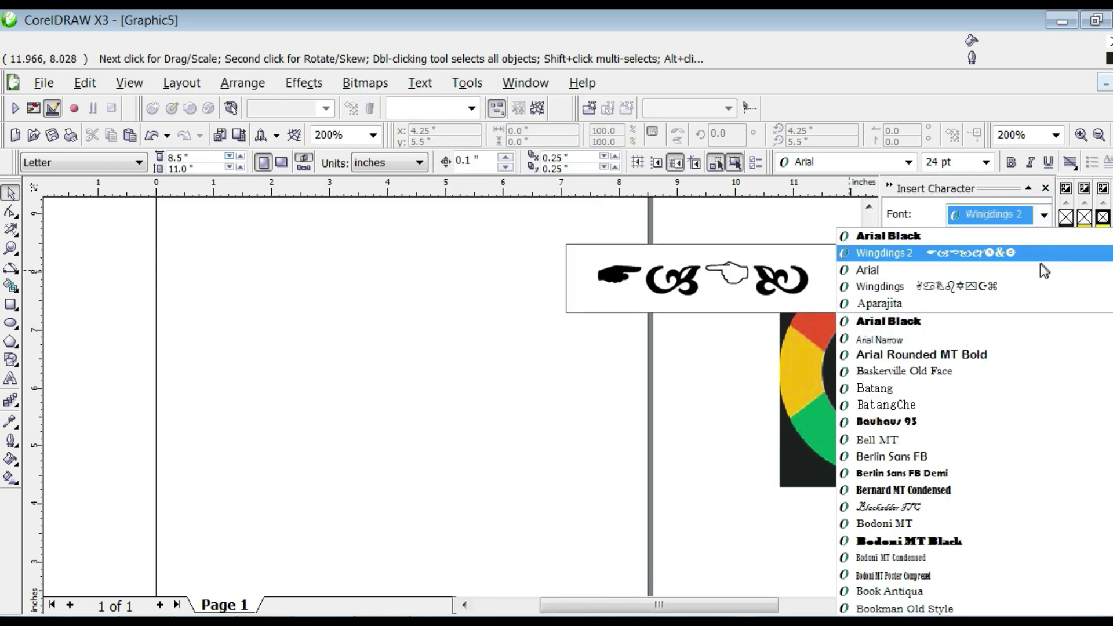
click(1004, 319)
click(1043, 214)
click(957, 335)
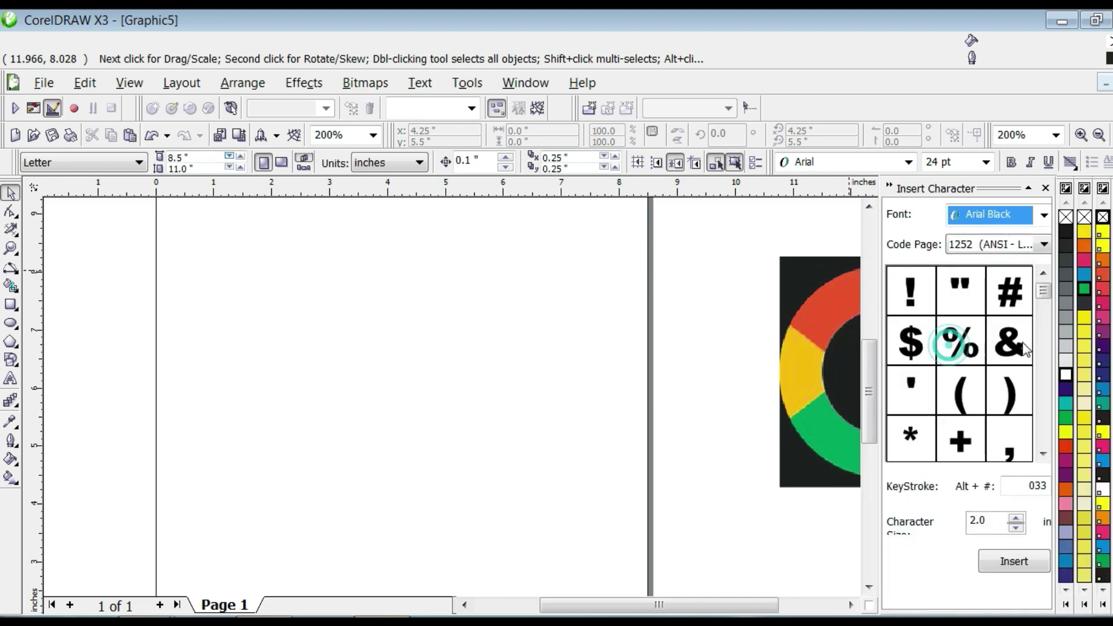
drag(1044, 290, 406, 320)
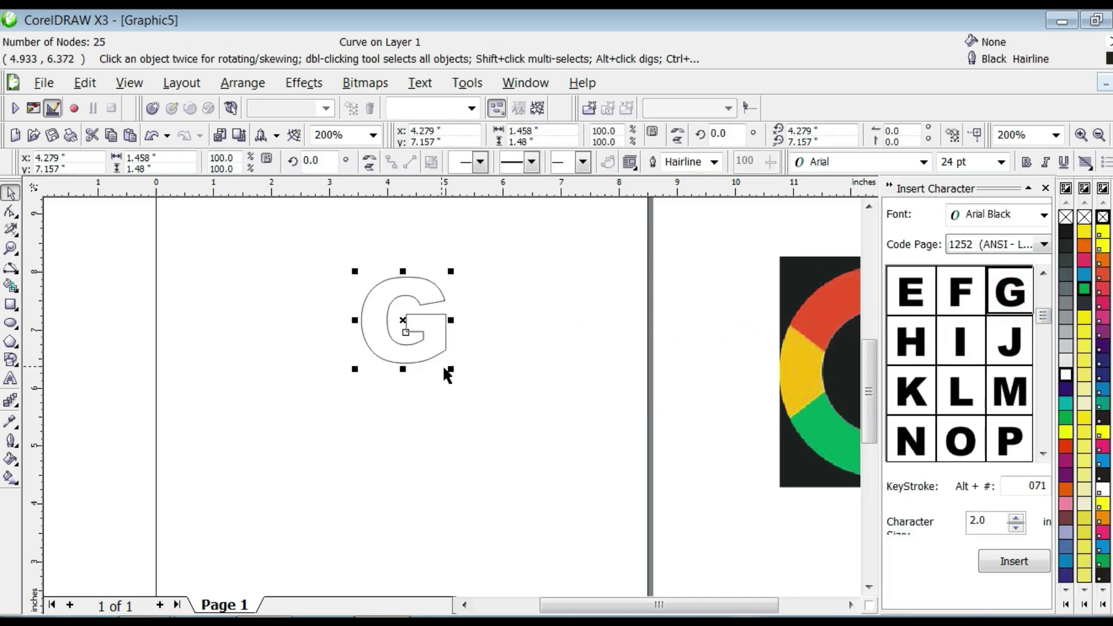
- Enlarge the outlined G and bring the Google logo image beside it for comparison, and delete the G
drag(450, 369, 504, 423)
drag(846, 365, 649, 374)
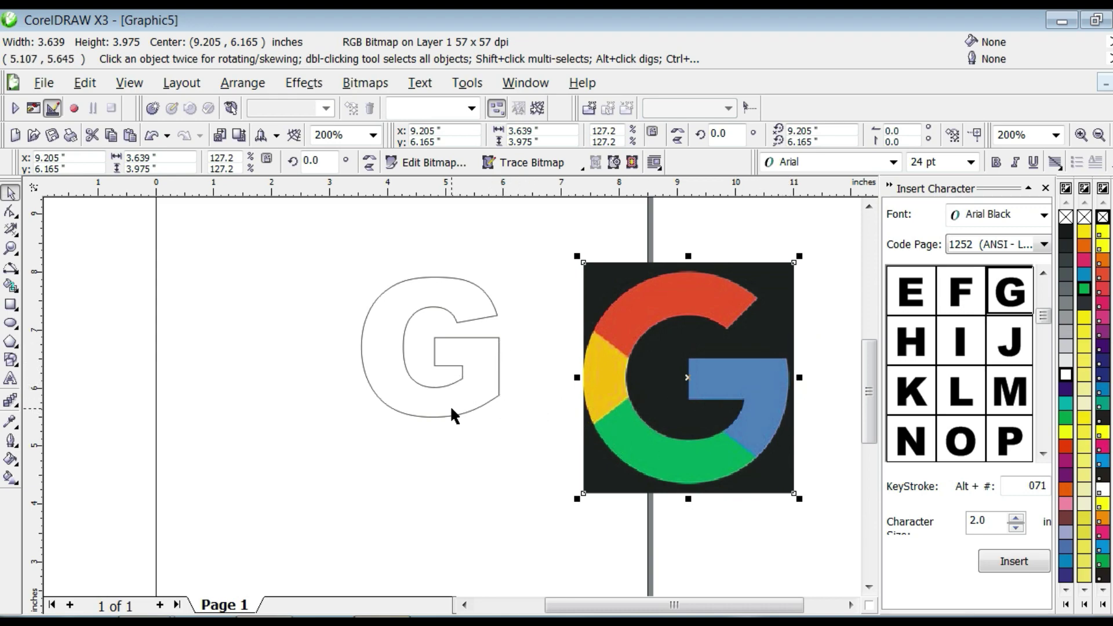
drag(348, 261, 520, 437)
key(Delete)
- Shift the logo image slightly aside, draw an ellipse about 2.25 by 2.22 in on the page and convert it to an arc
drag(653, 369, 683, 363)
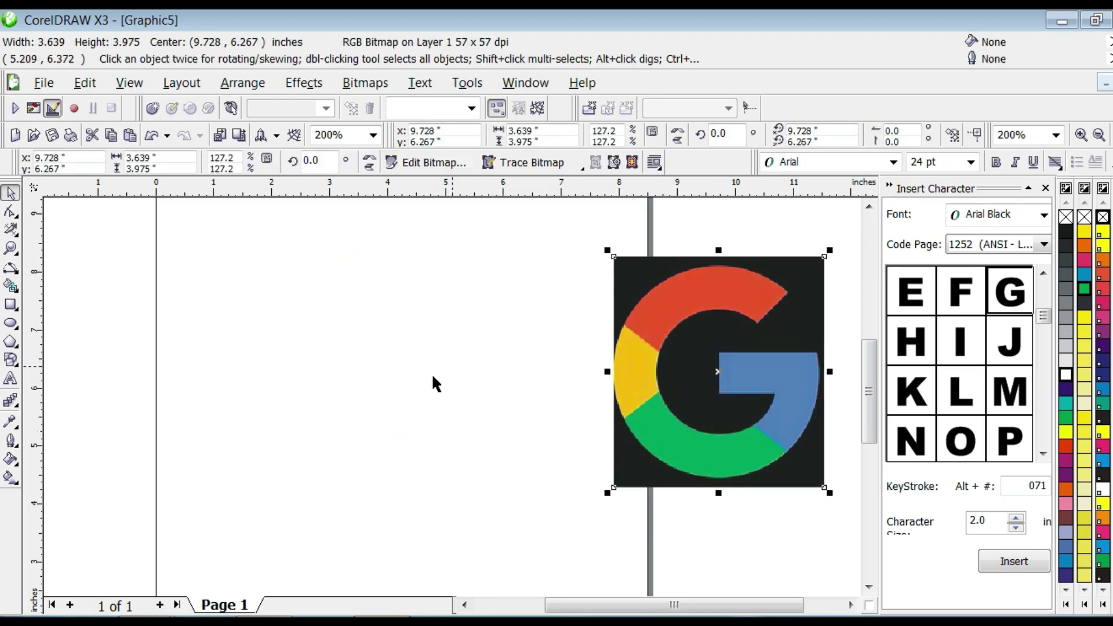
click(11, 325)
drag(271, 304, 406, 439)
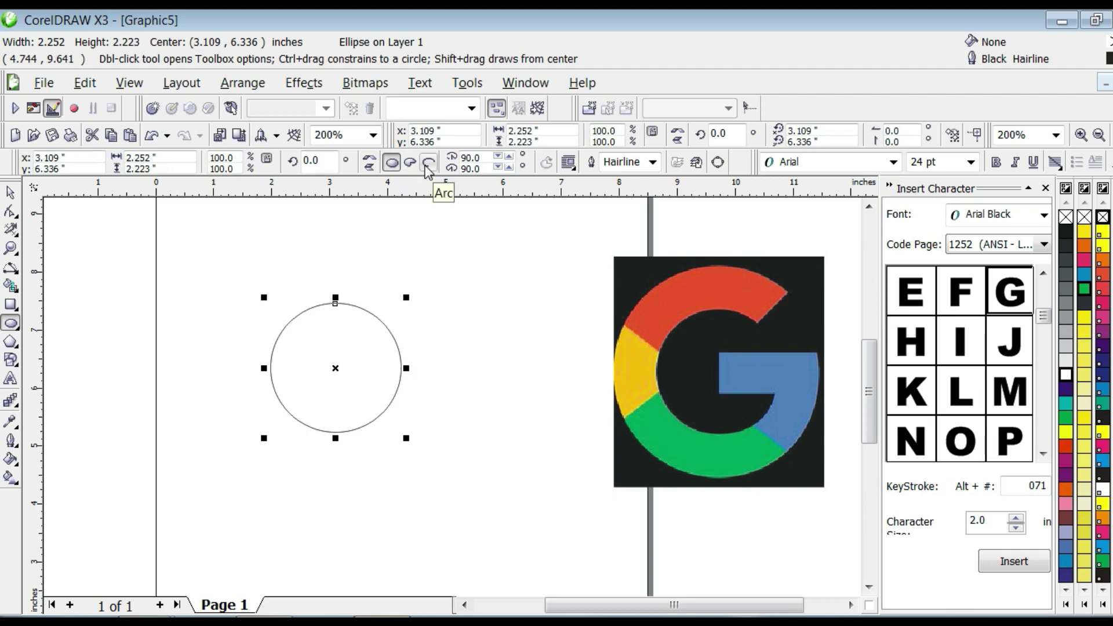
click(428, 164)
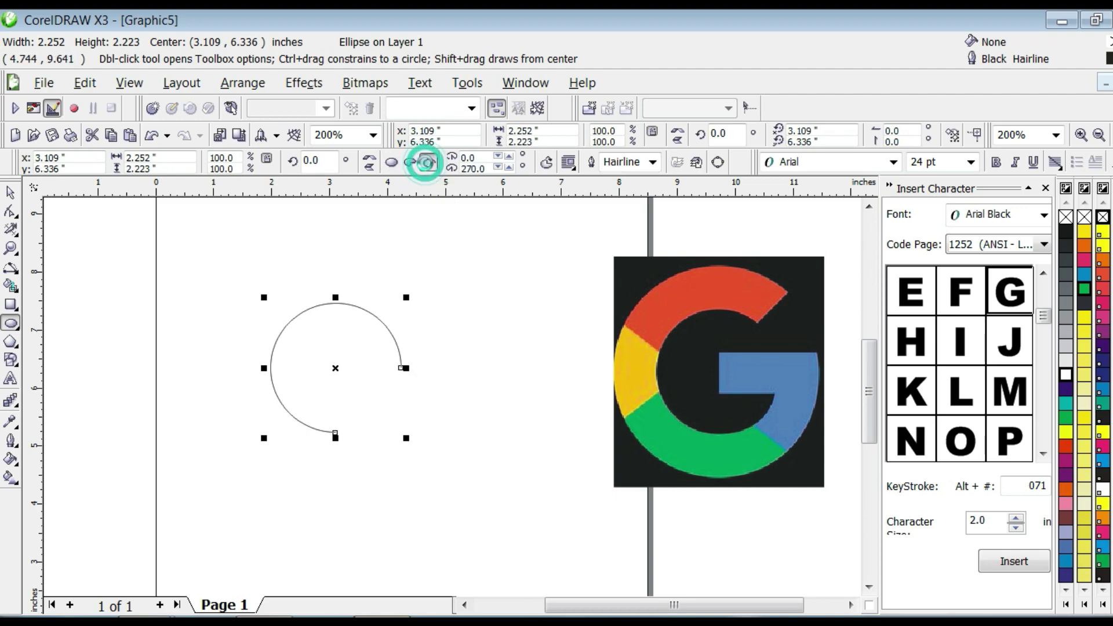
- Reshape the arc by moving its ends to about 50.9 and 1.8 degrees, leaving a gap like the G's opening
click(11, 212)
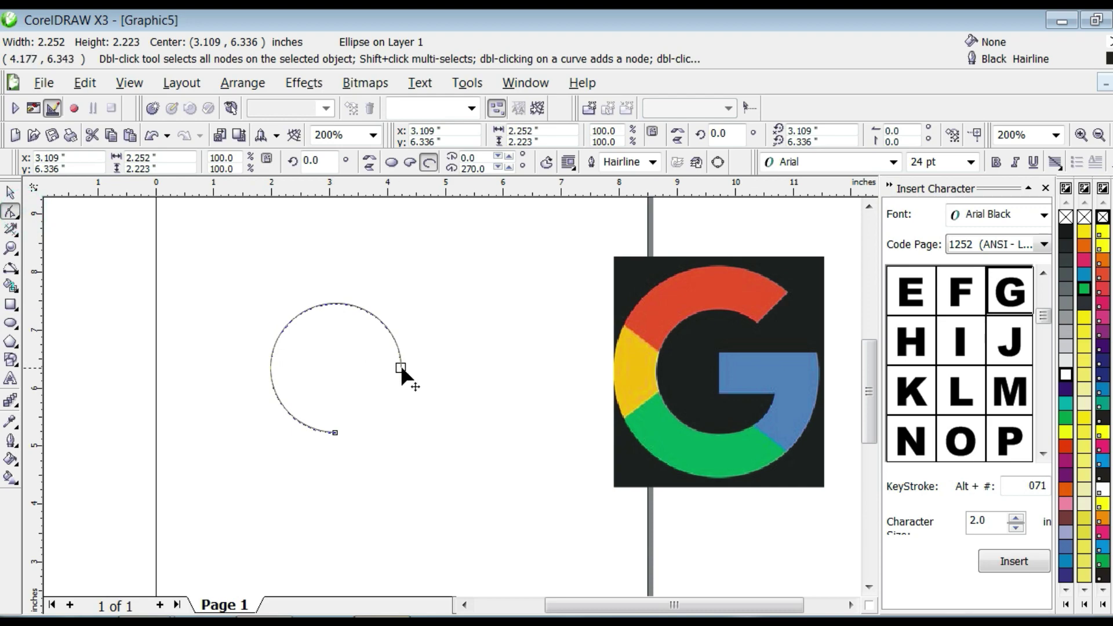
drag(401, 368, 406, 283)
drag(335, 432, 459, 373)
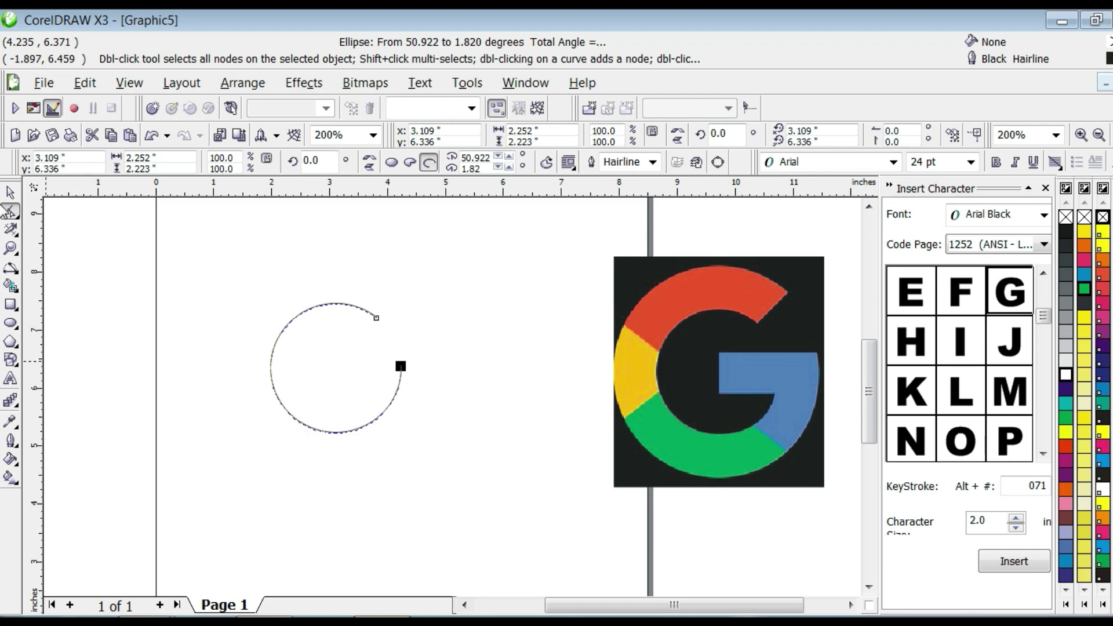
click(9, 194)
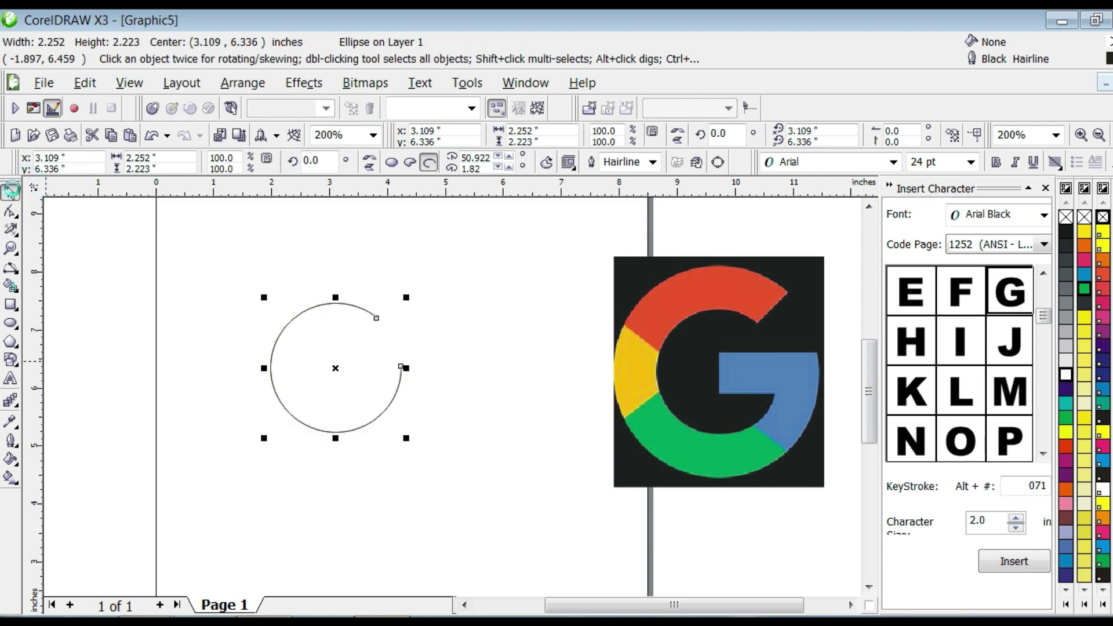
- Add a concentric copy of the arc scaled to about 75.2%, and move the Google logo image lower
key(F3)
scroll(409, 438, up, 1)
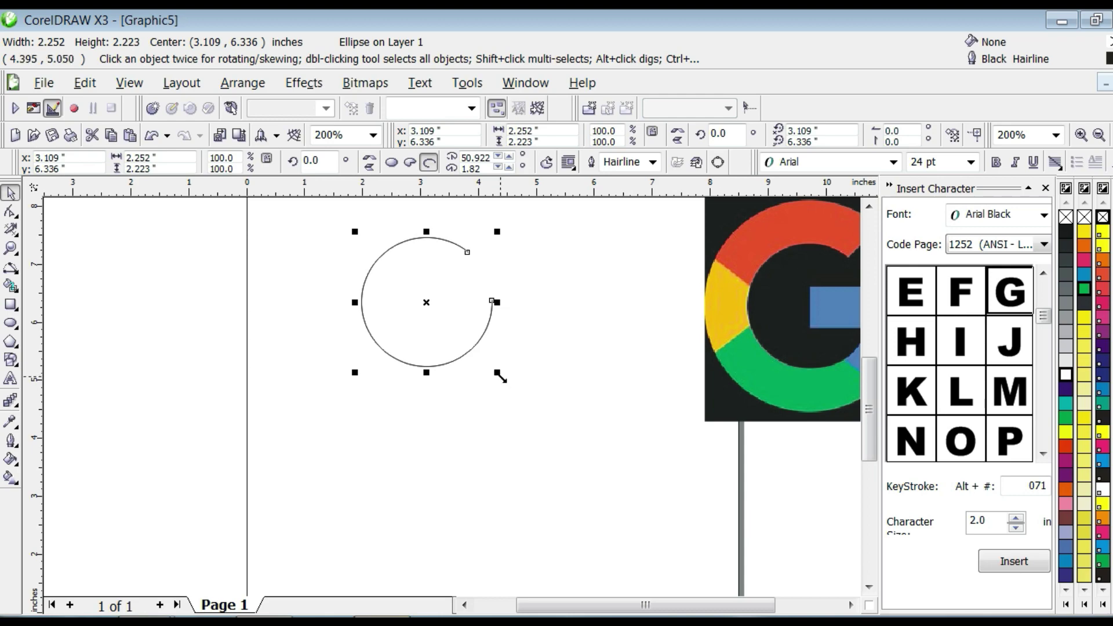
drag(497, 373, 486, 361)
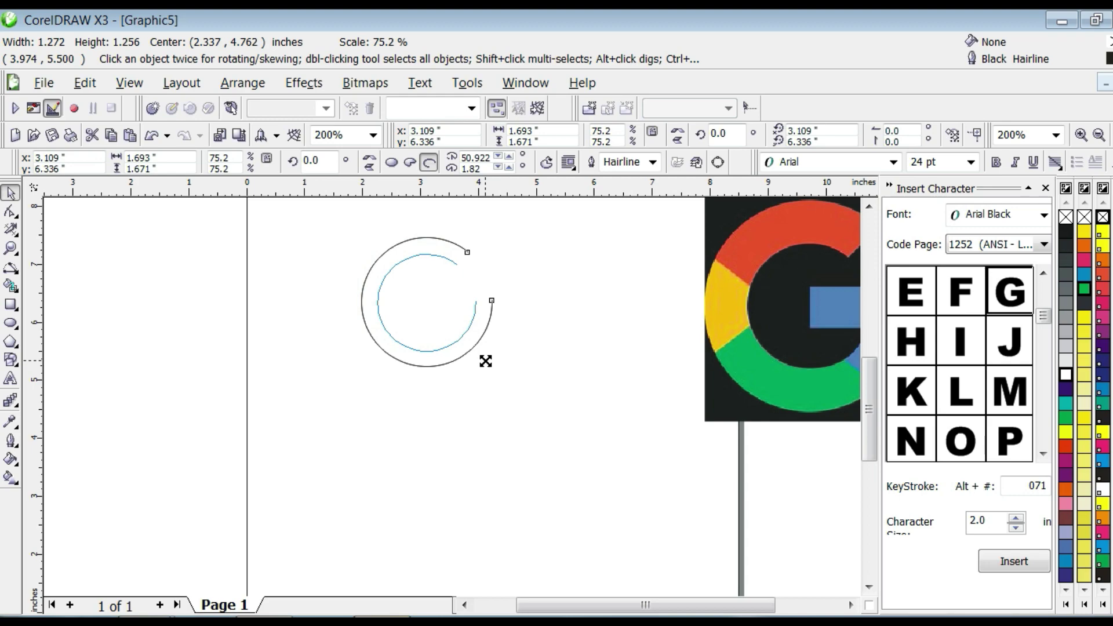
drag(486, 361, 486, 362)
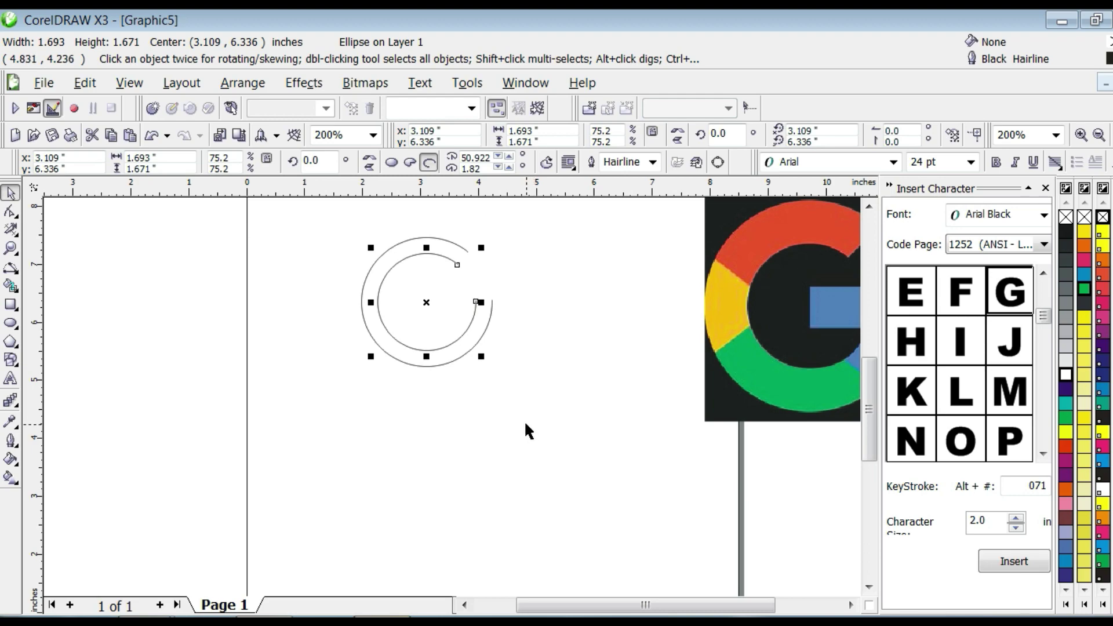
click(868, 206)
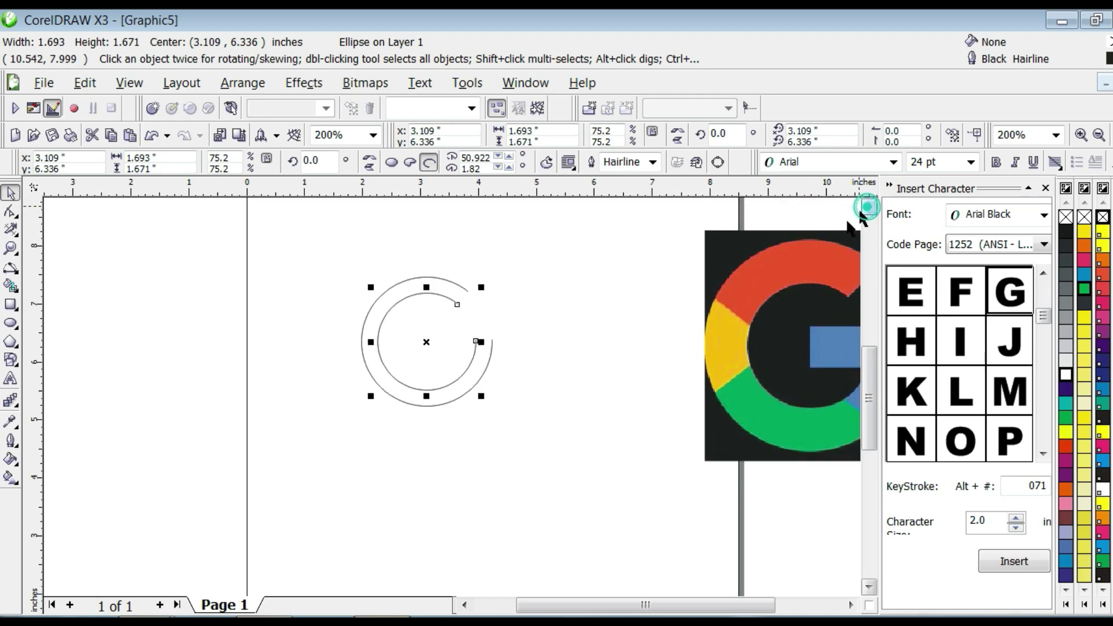
mouse_move(833, 355)
mouse_down()
mouse_move(807, 343)
mouse_move(827, 437)
mouse_up()
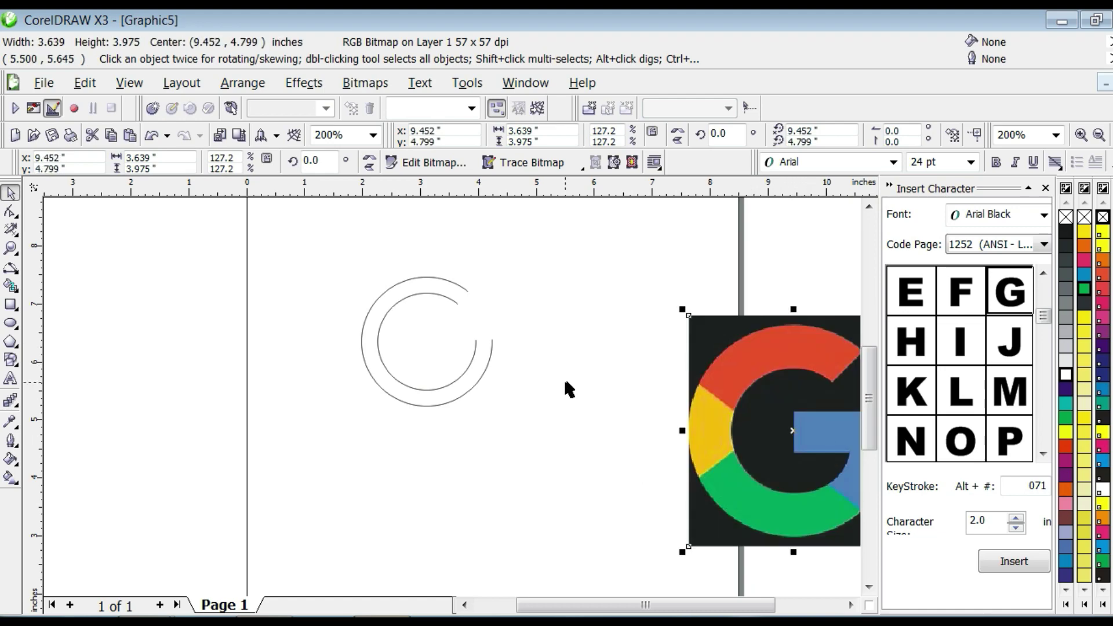
- Draw a horizontal rectangle about 0.83 by 0.24 in resting on the lower open ends of both arcs
scroll(453, 403, up, 1)
click(467, 602)
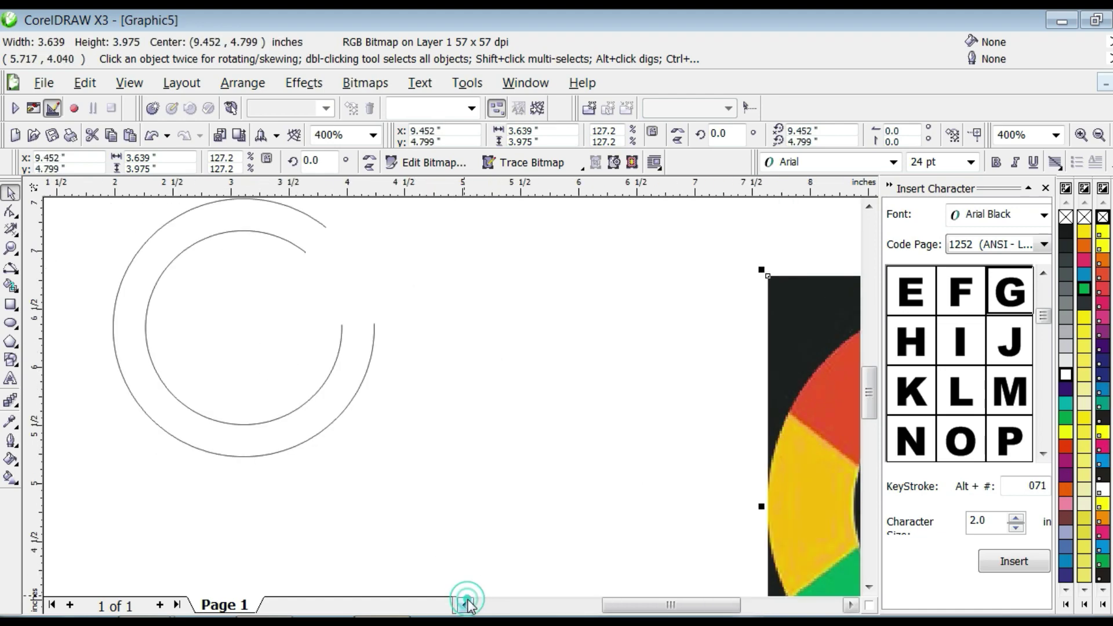
click(11, 306)
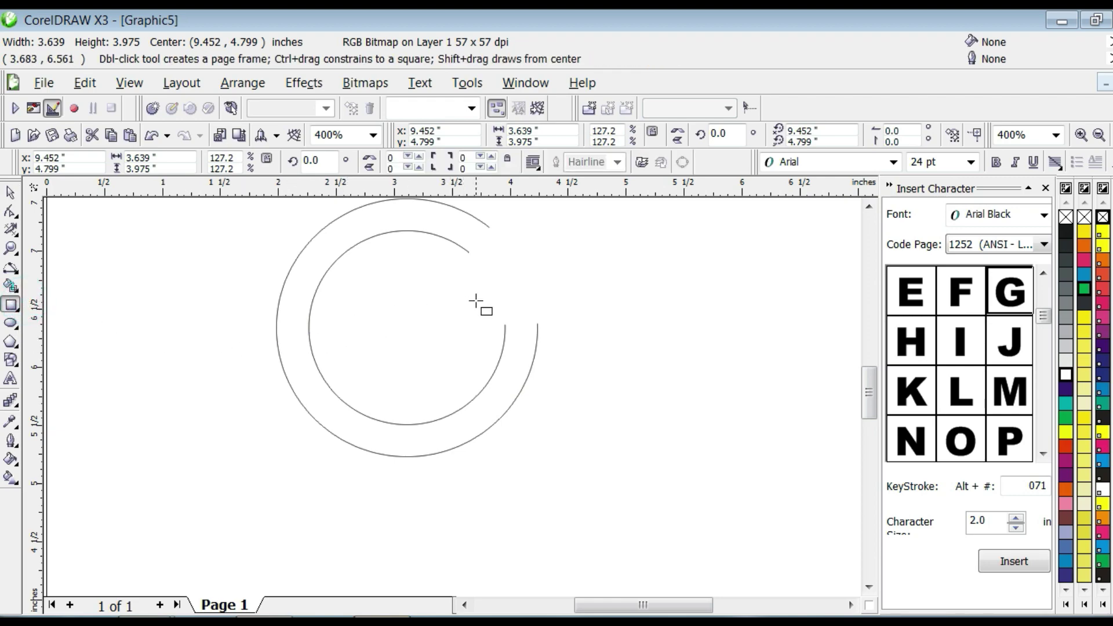
drag(475, 297, 572, 326)
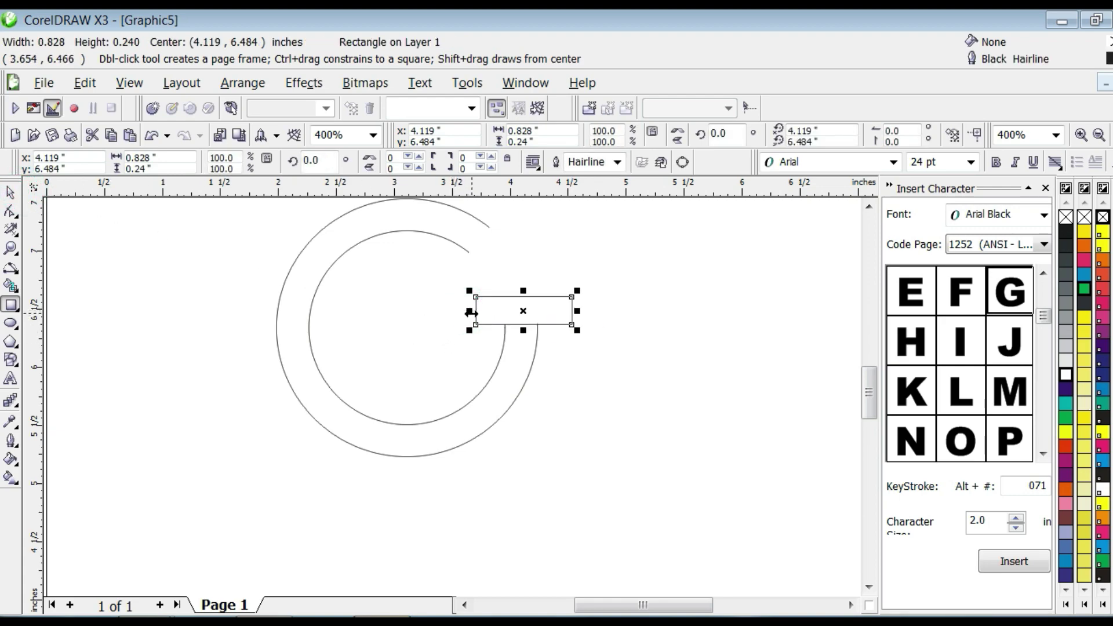
- Stretch the rectangle to about 1.05 by 0.31 in and nudge it 0.2 in to the left
mouse_move(470, 312)
mouse_down()
mouse_move(419, 311)
mouse_move(451, 312)
mouse_up()
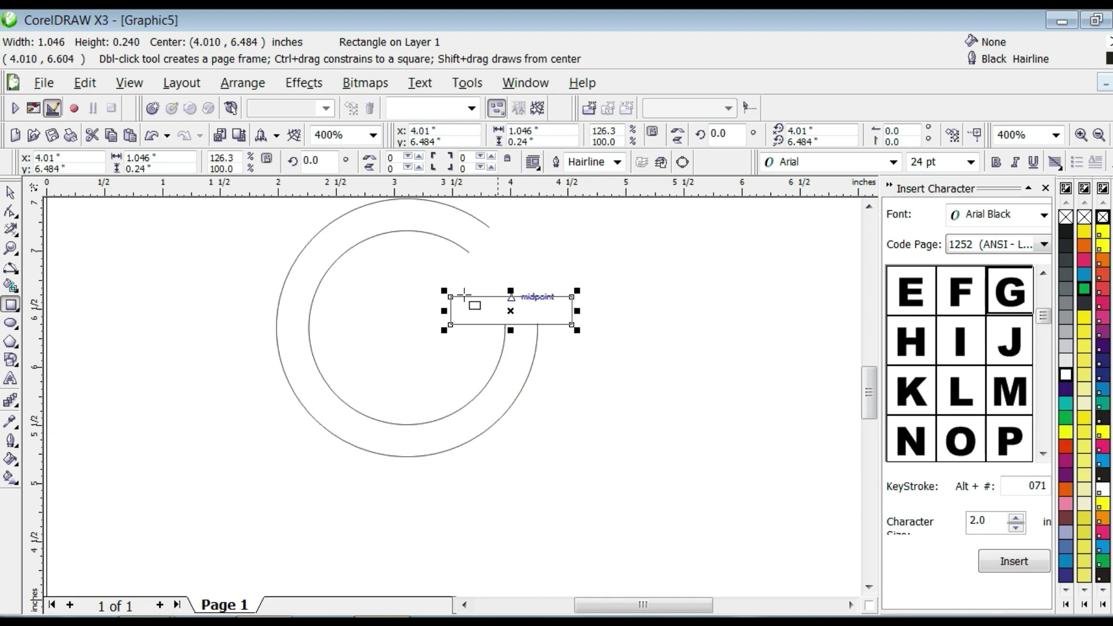
click(509, 290)
drag(511, 289, 514, 281)
key(Left)
key(Left)
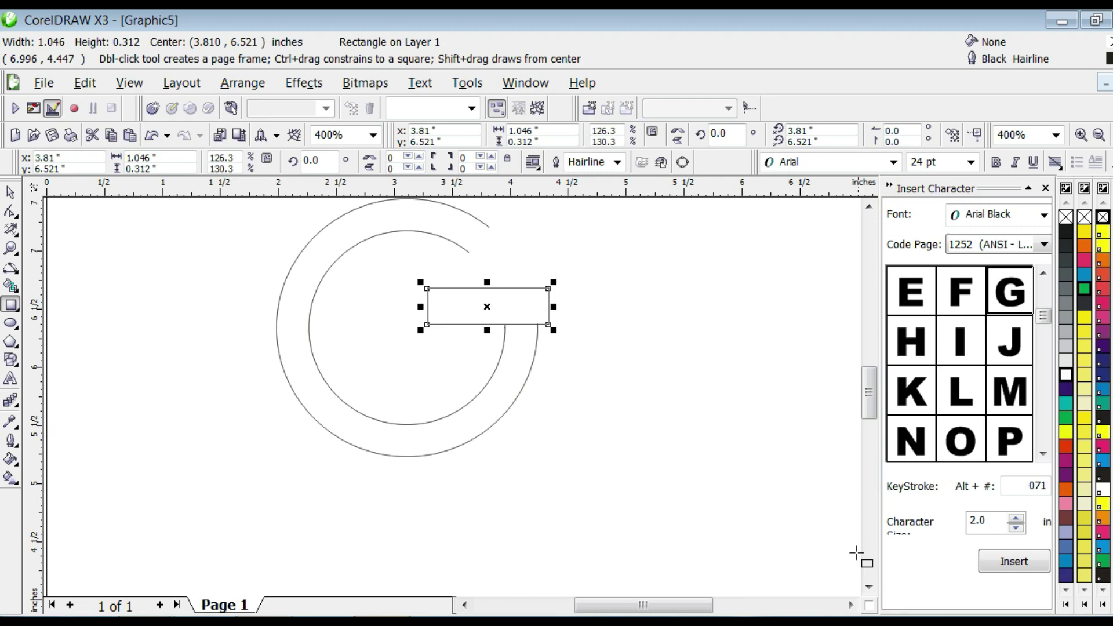
- Extend the outer arc's lower end up to the rectangle's top edge, at about 19 degrees
drag(693, 604, 671, 586)
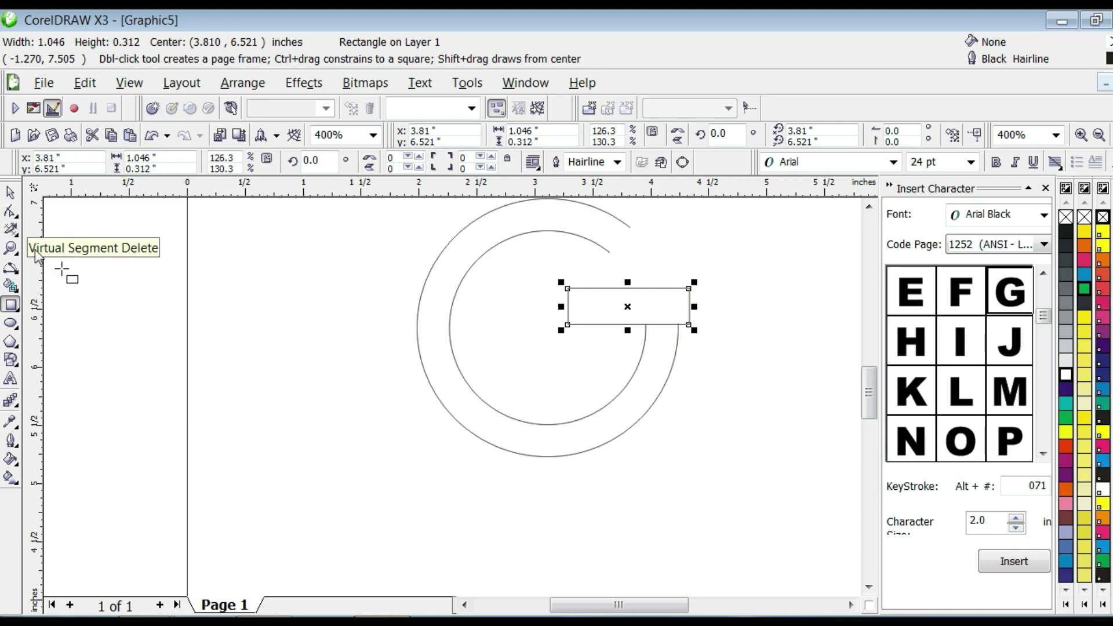
click(10, 212)
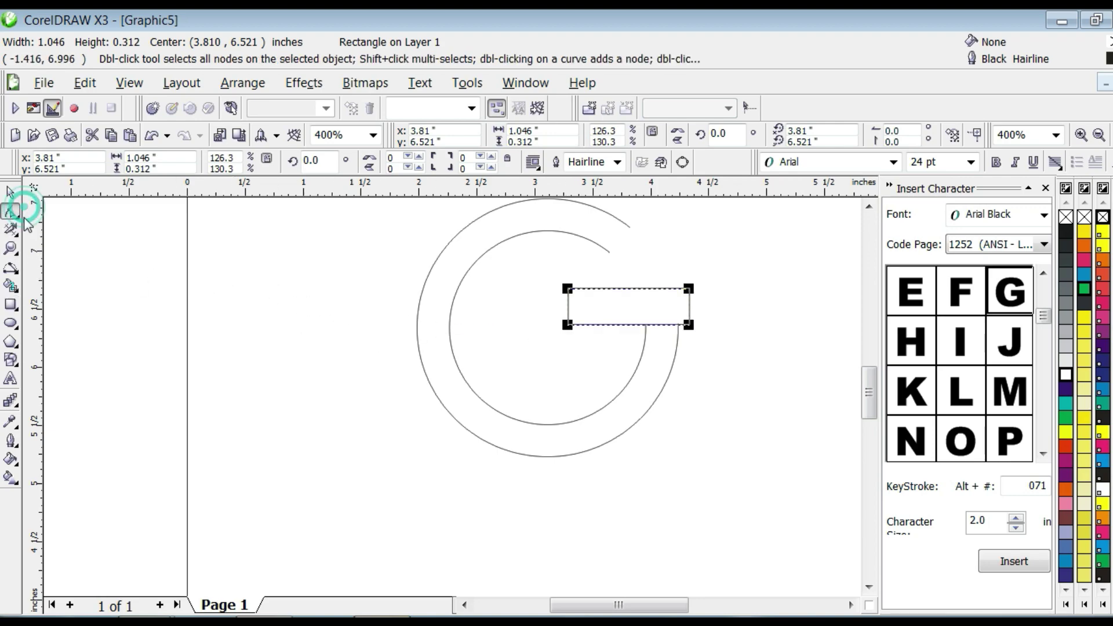
click(676, 342)
drag(674, 327, 679, 292)
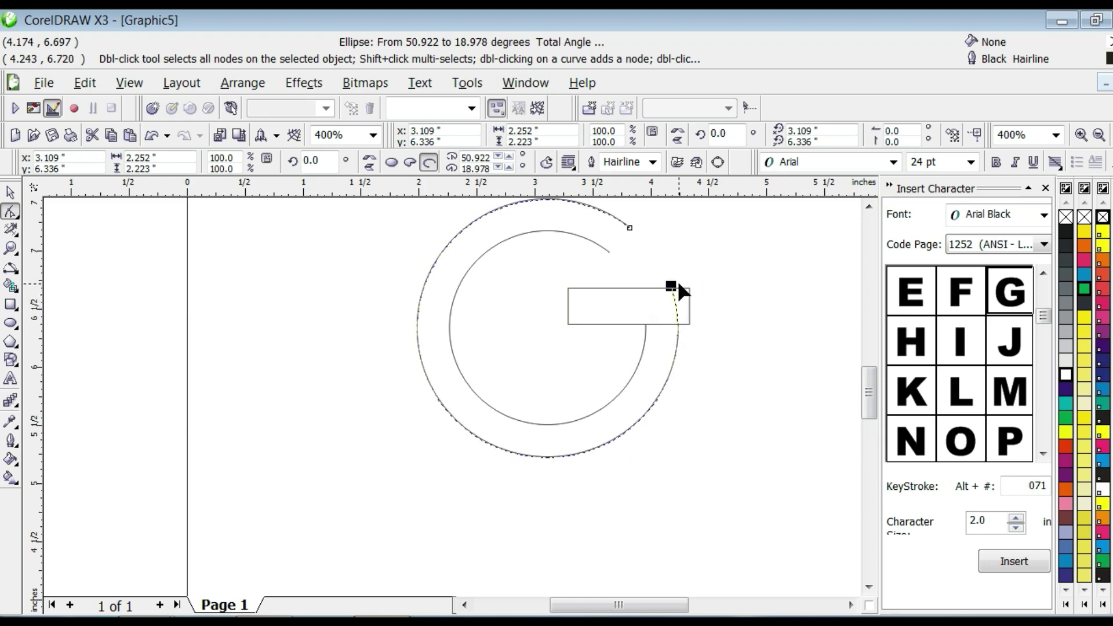
drag(680, 288, 680, 289)
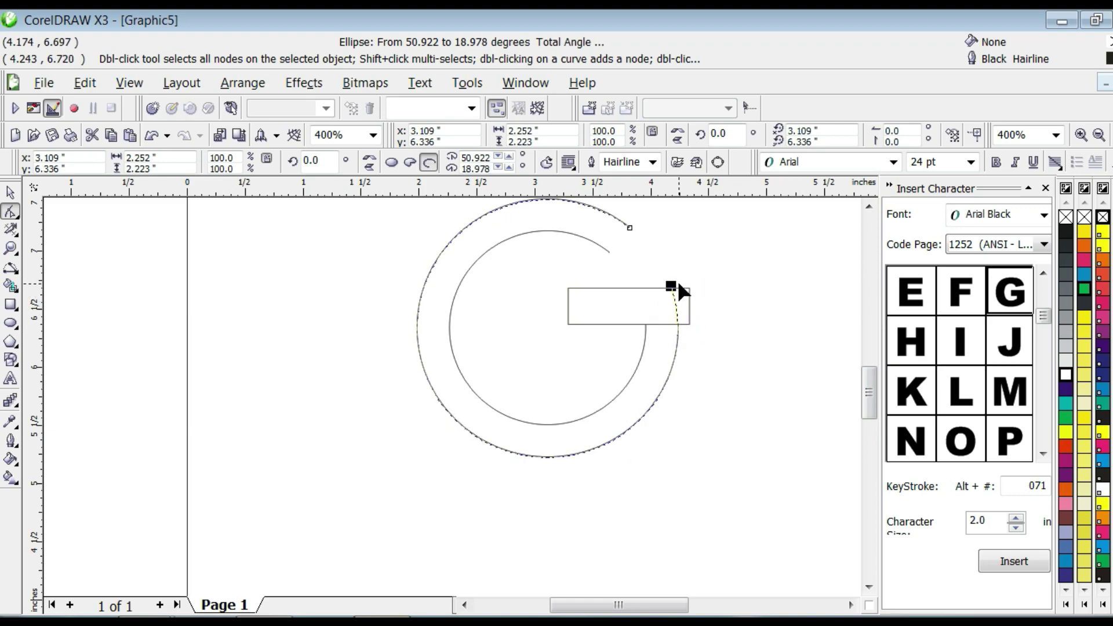
- Trim away the rectangle's part outside the outer arc and its bottom edge between the two arcs with Virtual Segment Delete
click(650, 325)
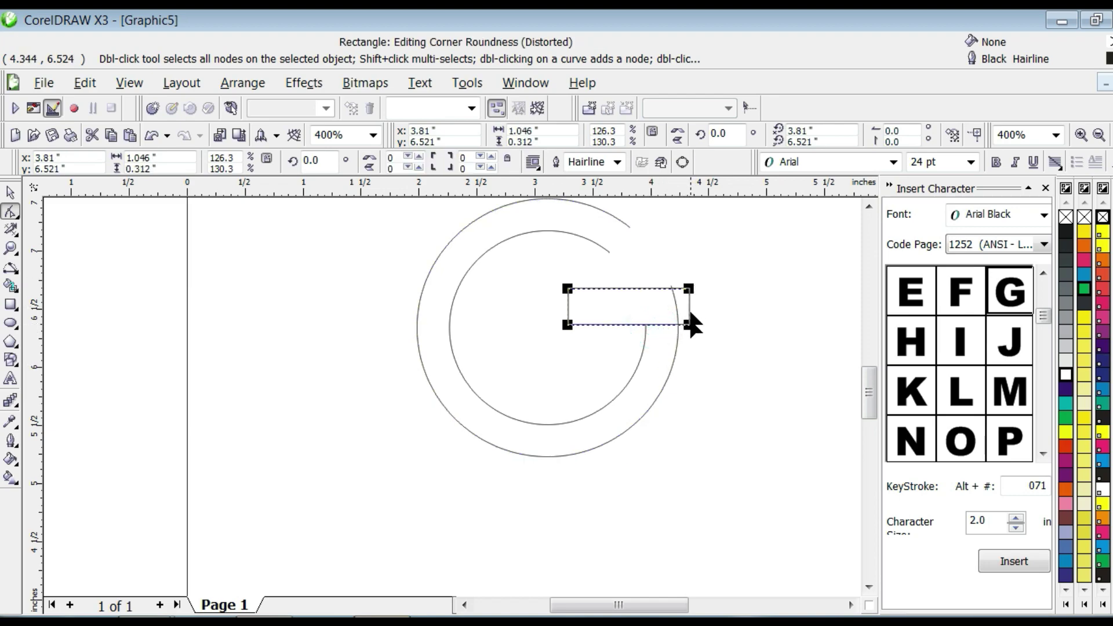
click(16, 236)
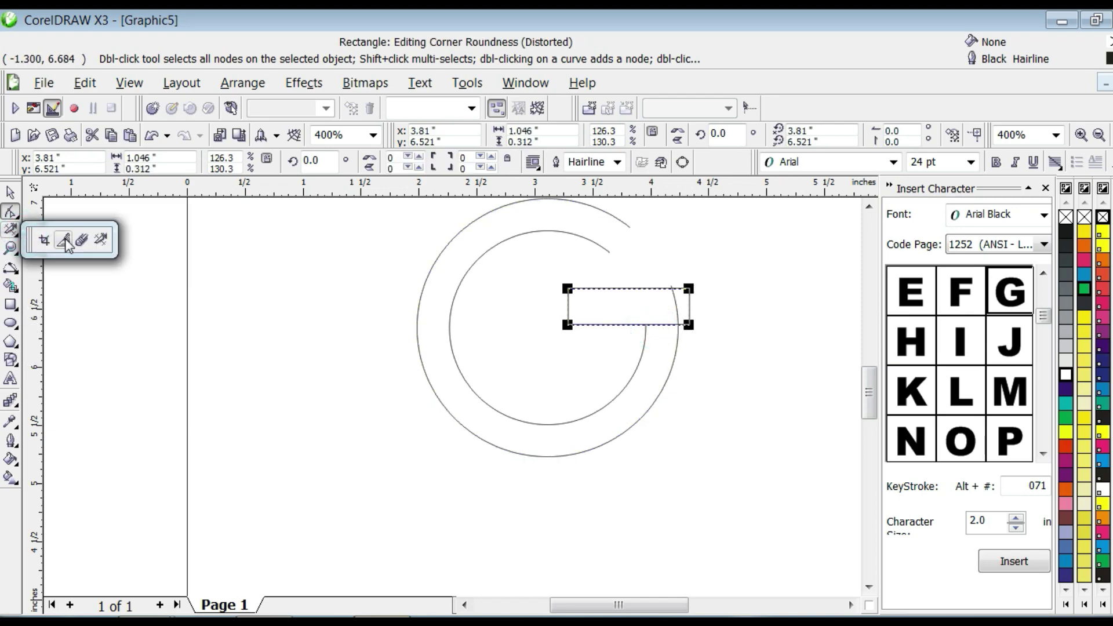
click(101, 240)
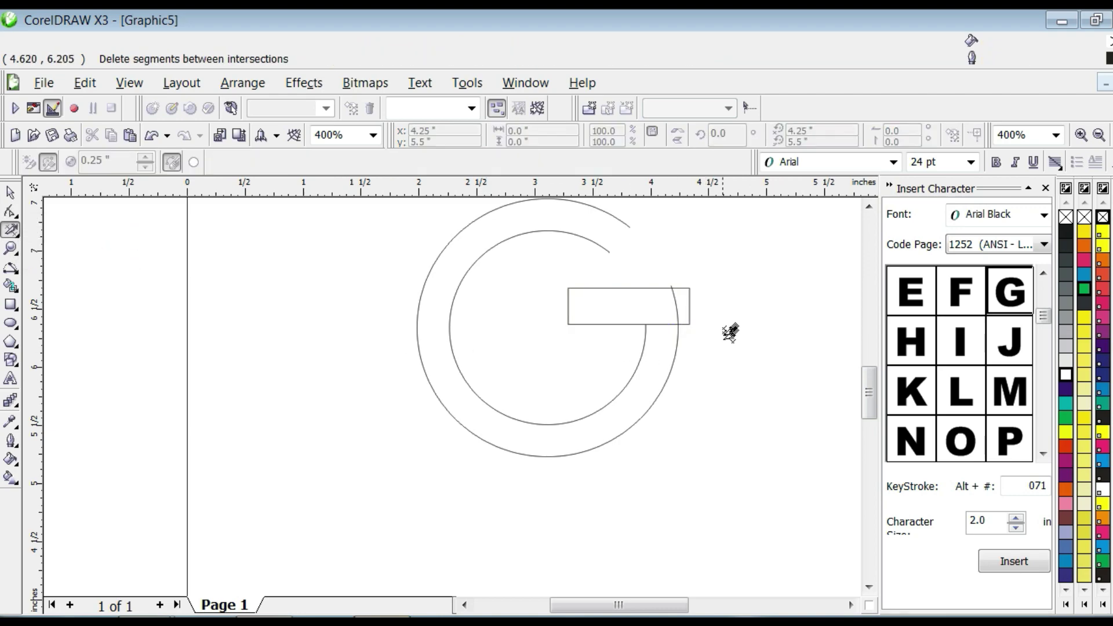
click(690, 288)
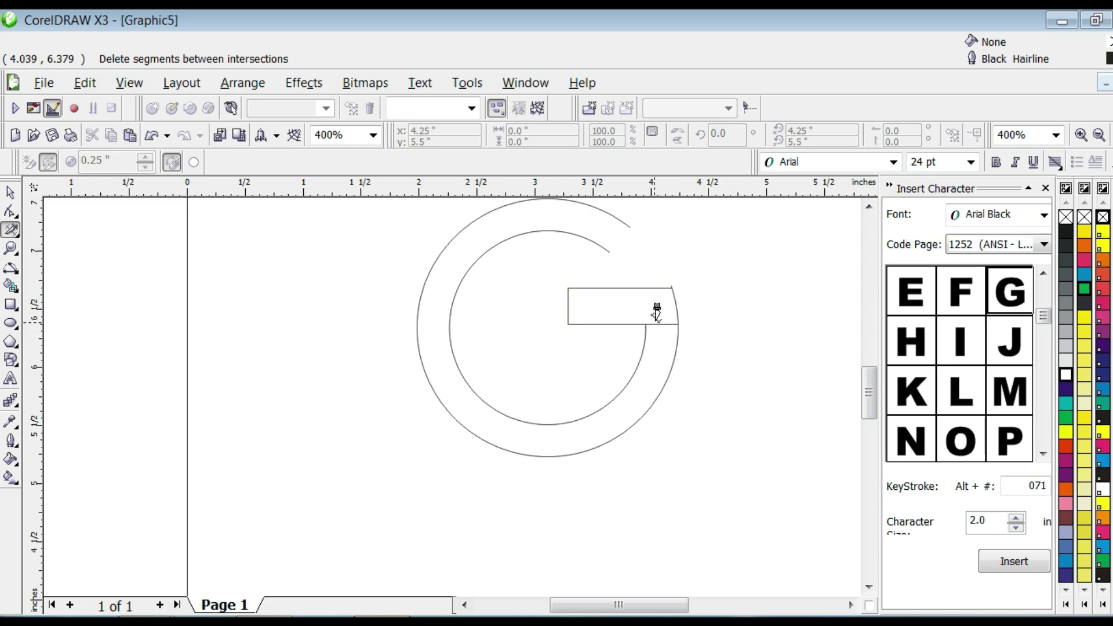
drag(657, 322, 677, 343)
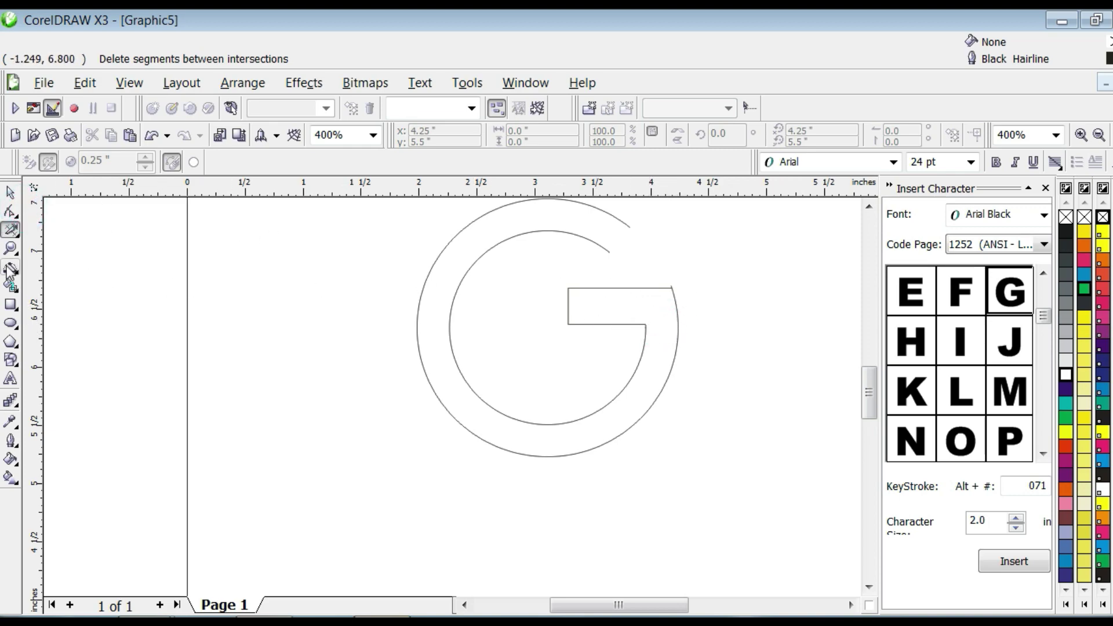
- Shorten the outer arc's lower end to about 17.9 degrees so it meets the crossbar's upper right corner
click(10, 210)
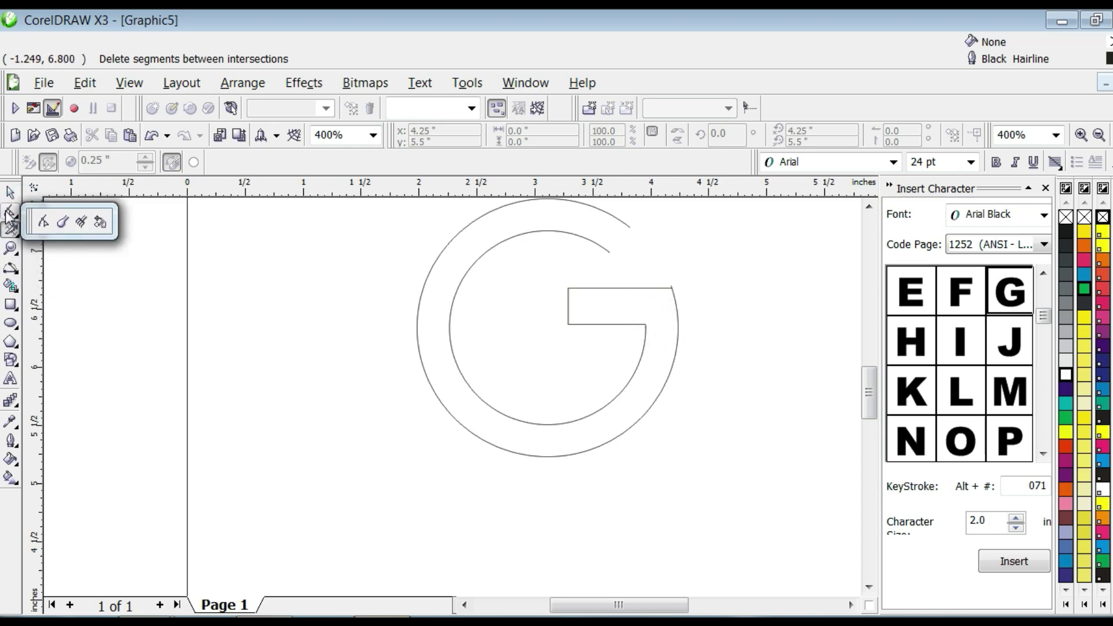
click(672, 289)
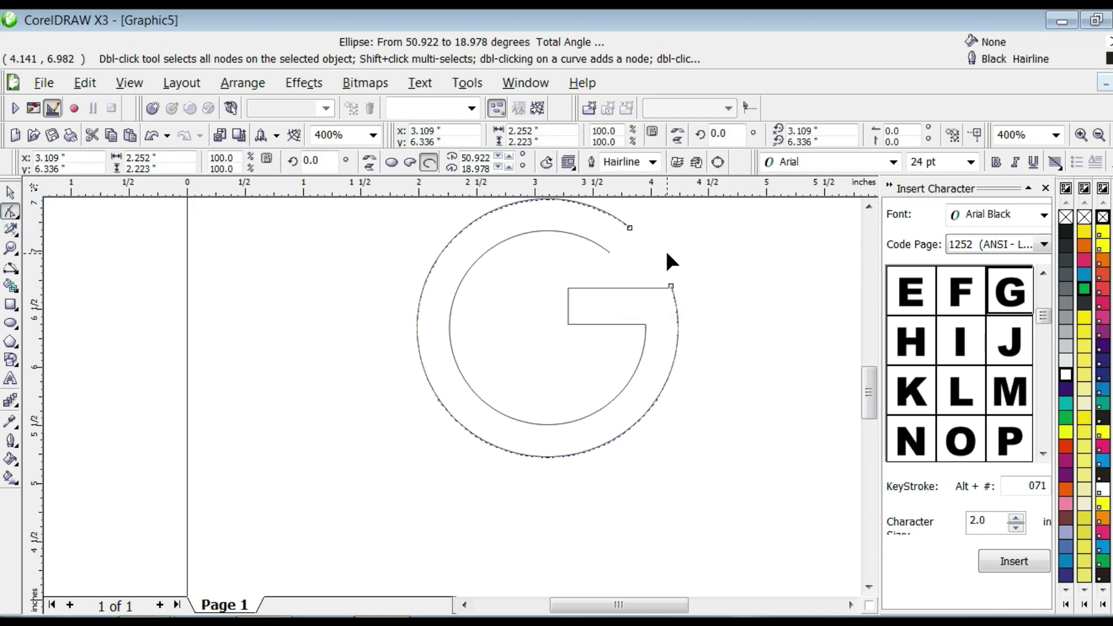
scroll(666, 249, up, 1)
drag(459, 463, 462, 469)
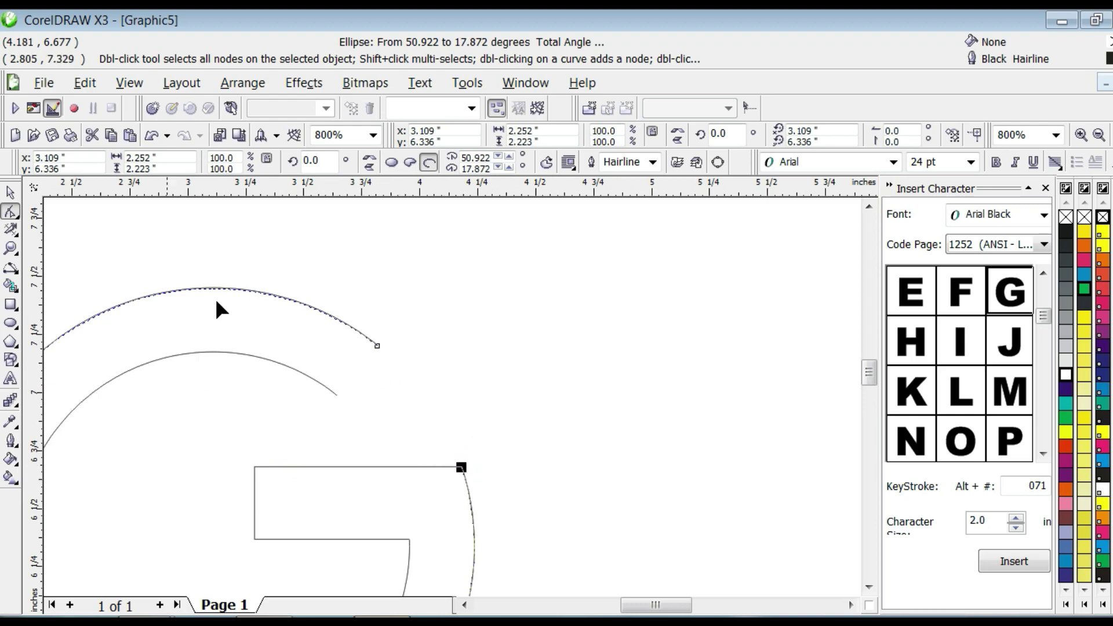
- Draw a diagonal Bezier line about 0.42 by 0.44 in across the upper open ends of both arcs
scroll(452, 408, down, 1)
scroll(553, 484, down, 1)
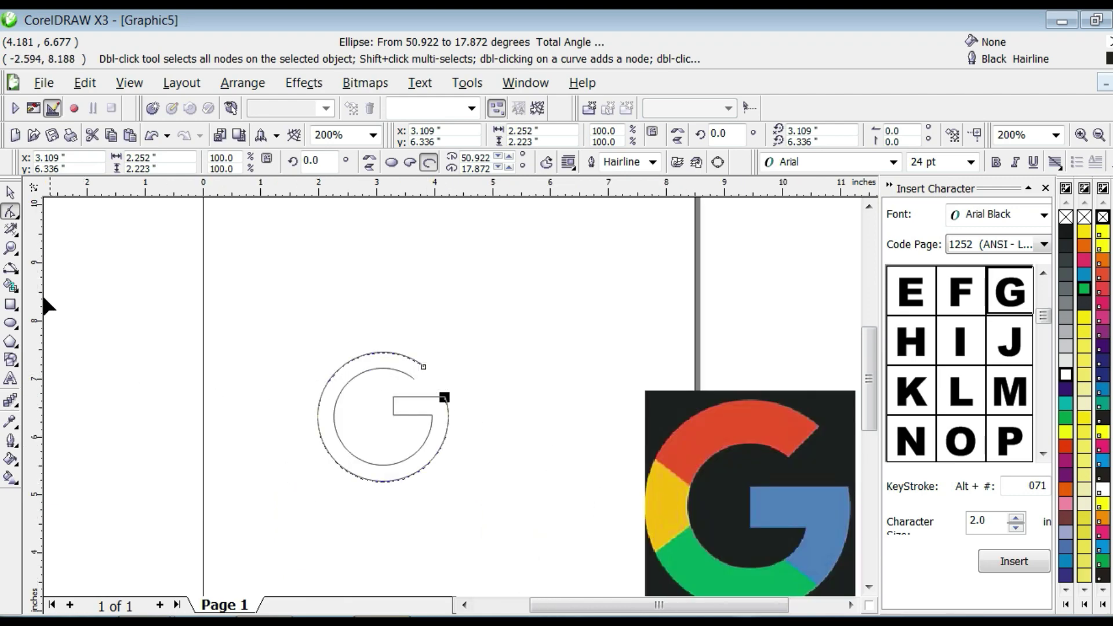
scroll(449, 390, up, 1)
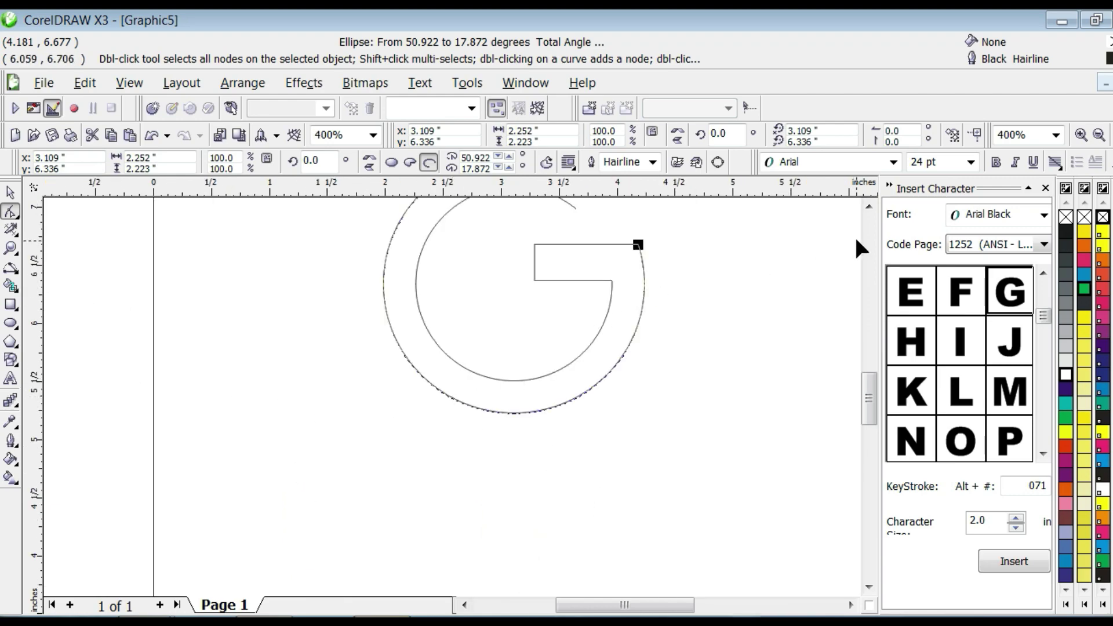
click(868, 207)
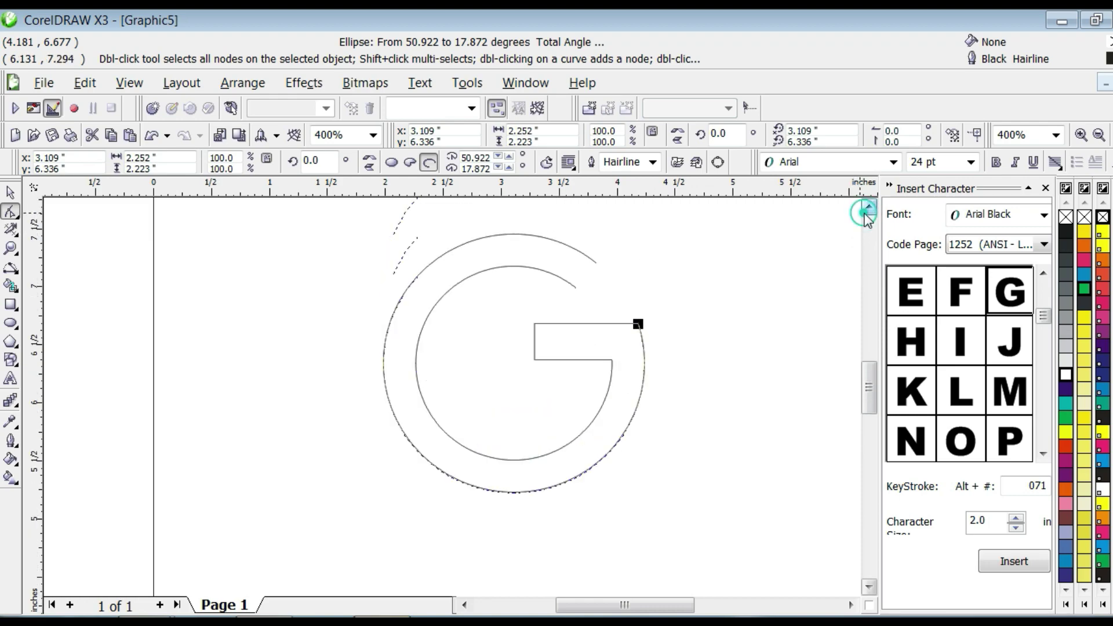
click(17, 273)
click(64, 277)
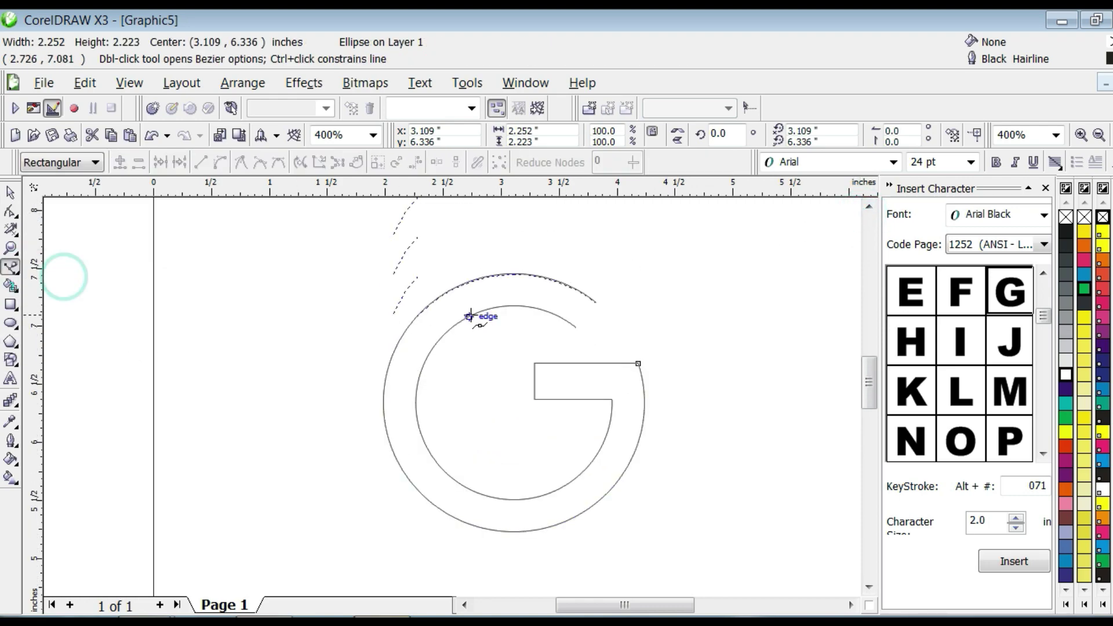
click(568, 333)
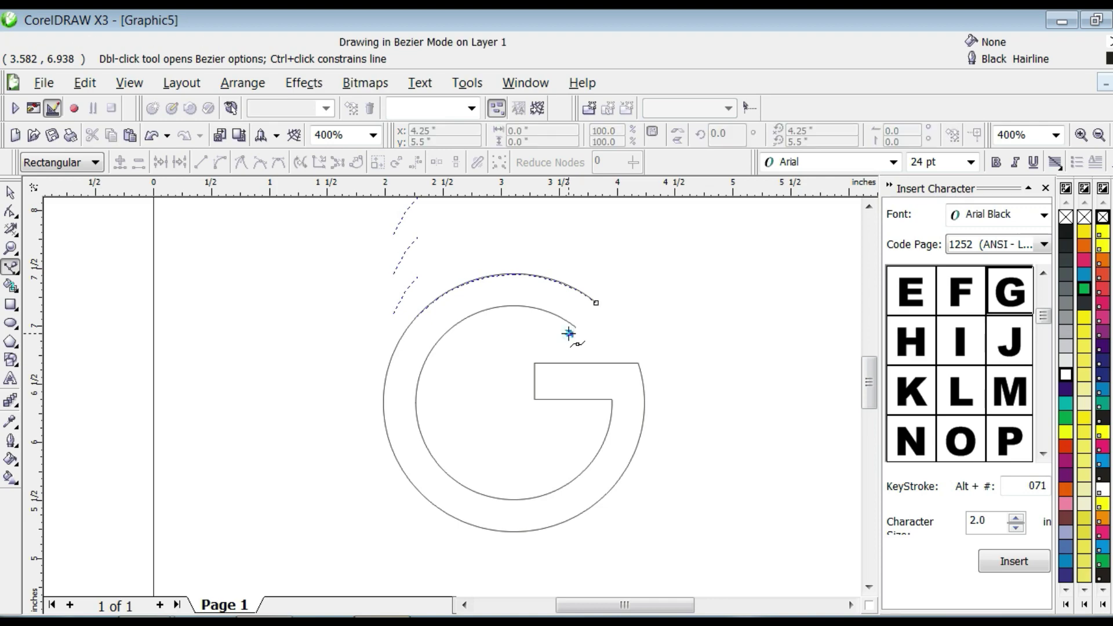
click(618, 282)
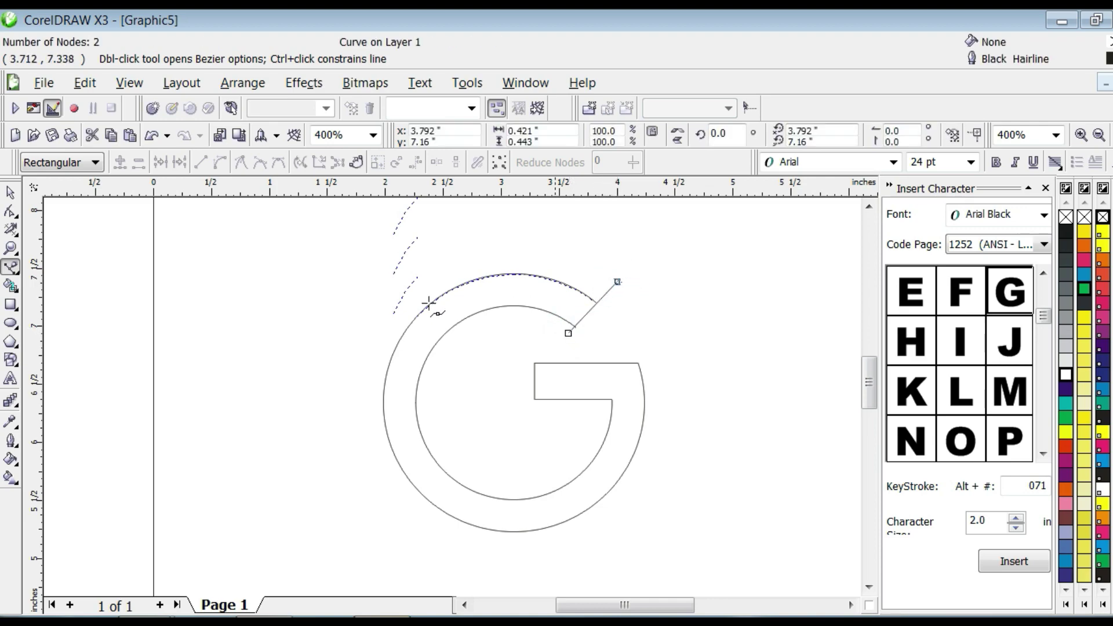
- Shift the diagonal line about 0.02 in to the left and 0.01 in up so it crosses both arcs
scroll(602, 327, up, 1)
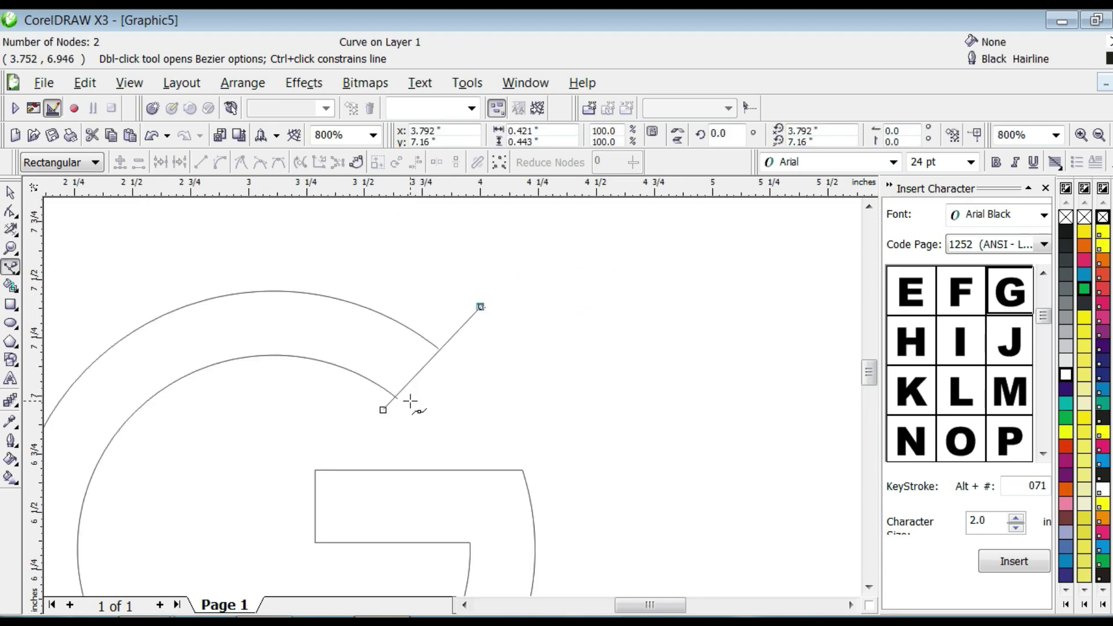
scroll(394, 362, up, 1)
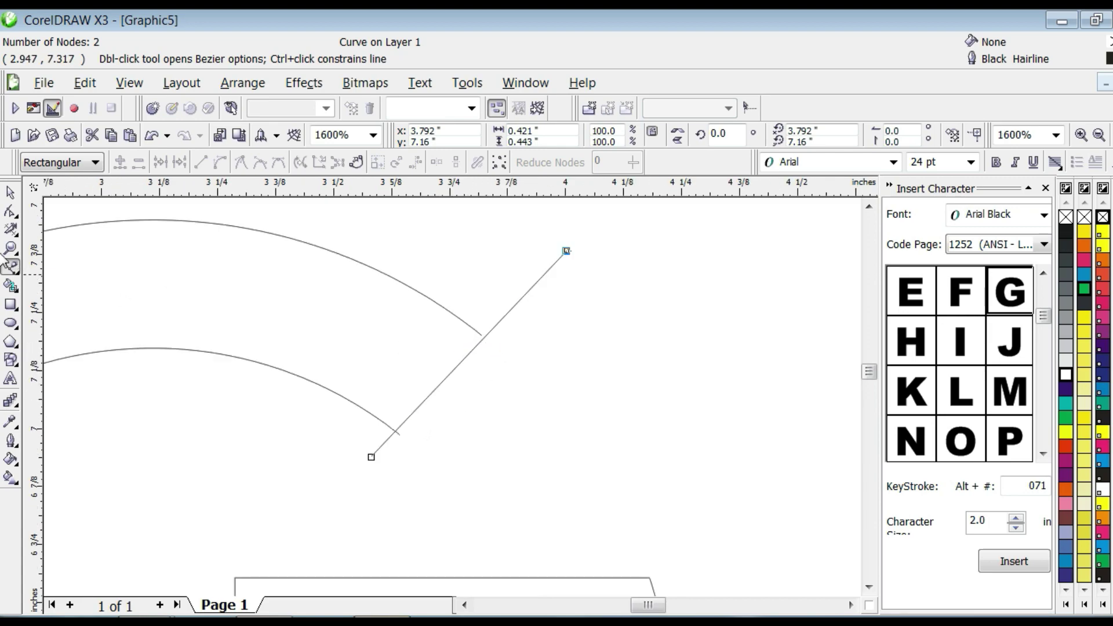
click(11, 193)
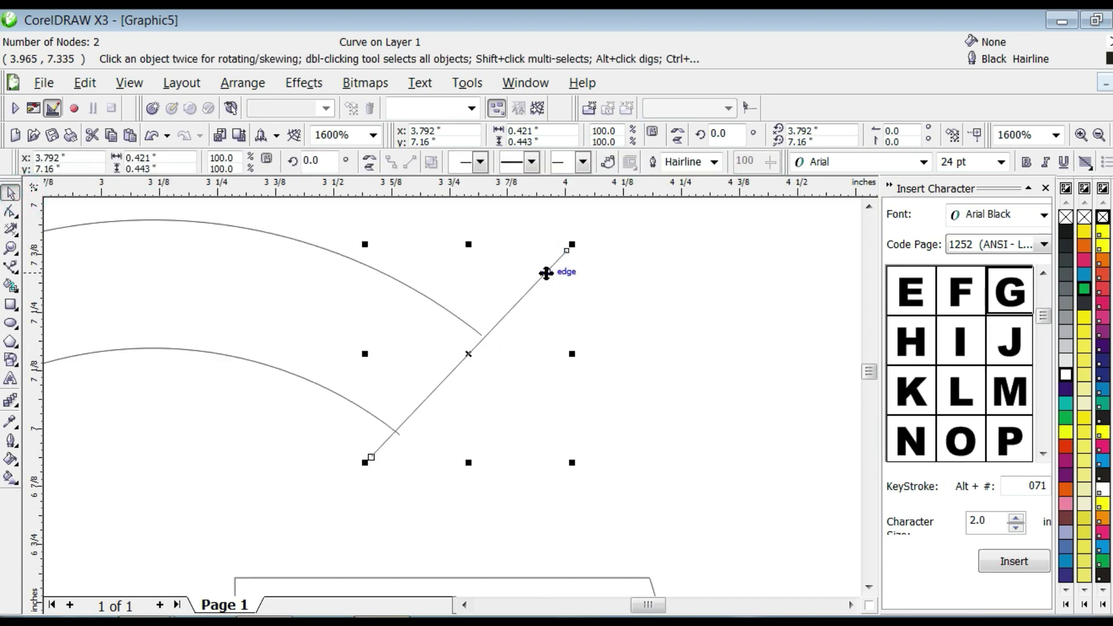
drag(547, 271, 538, 270)
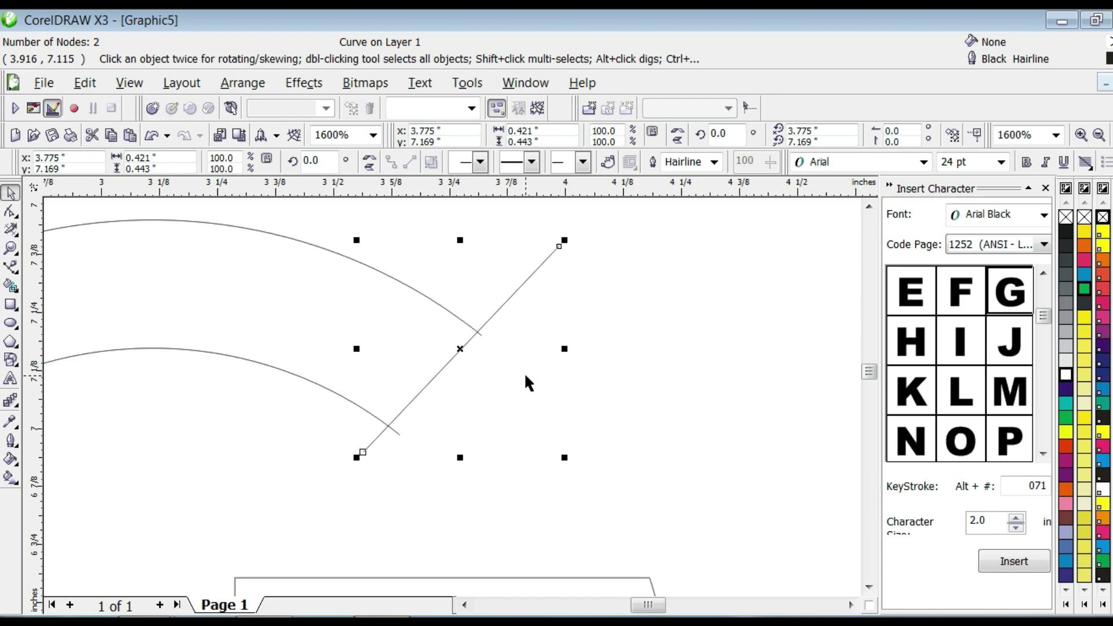
- Draw a diagonal dividing line about 0.54 by 0.55 in across the ring at the G's upper left
scroll(526, 376, down, 1)
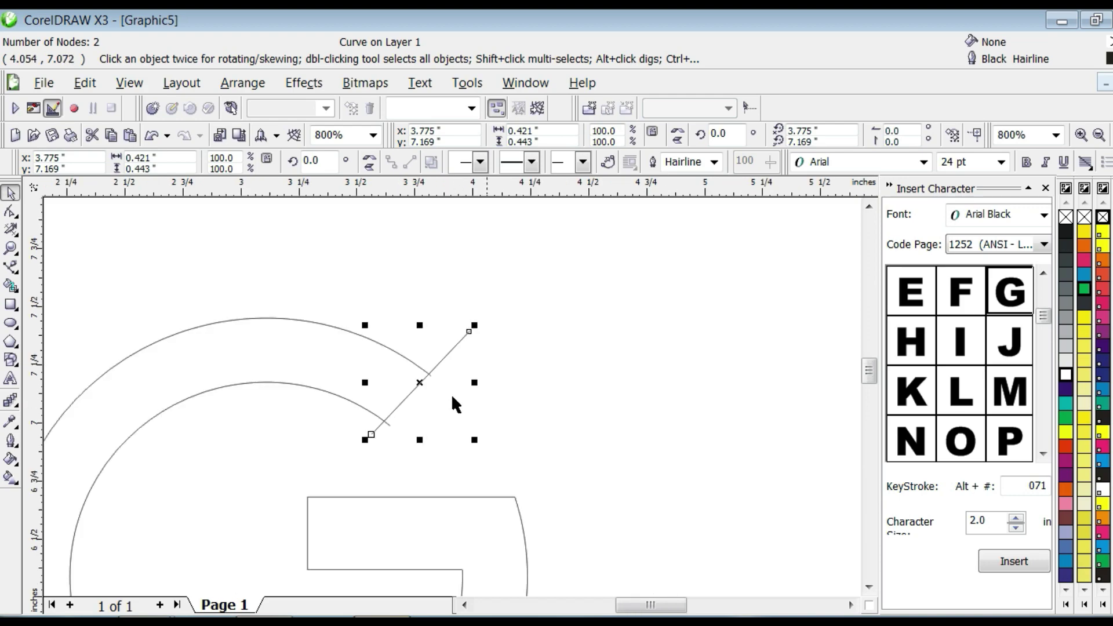
scroll(452, 397, down, 1)
click(15, 274)
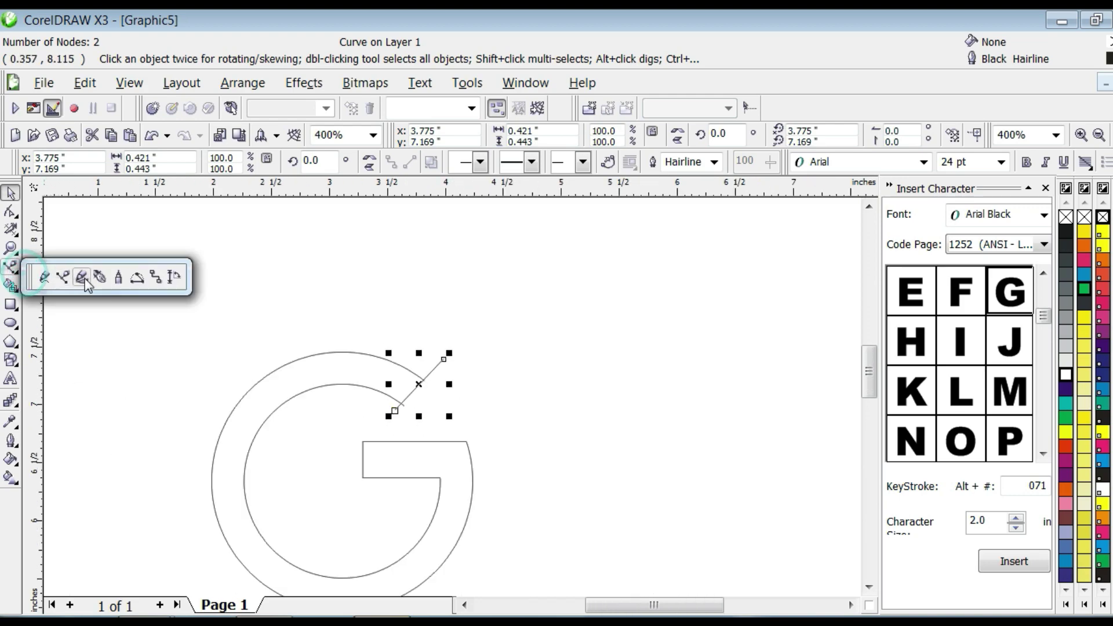
click(63, 275)
scroll(670, 470, down, 1)
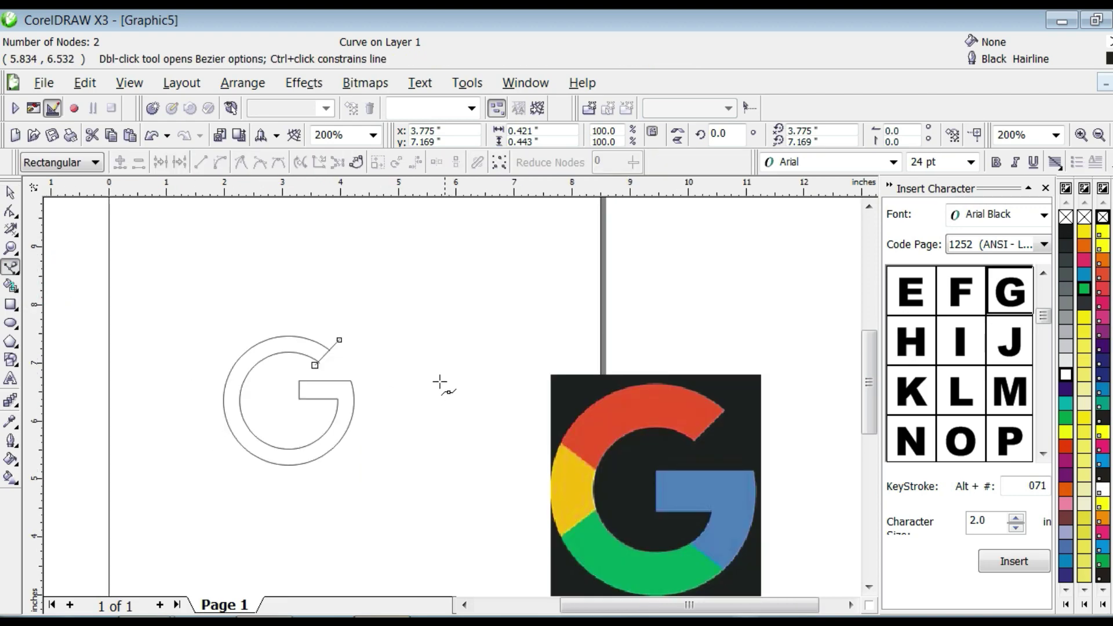
click(233, 339)
click(265, 371)
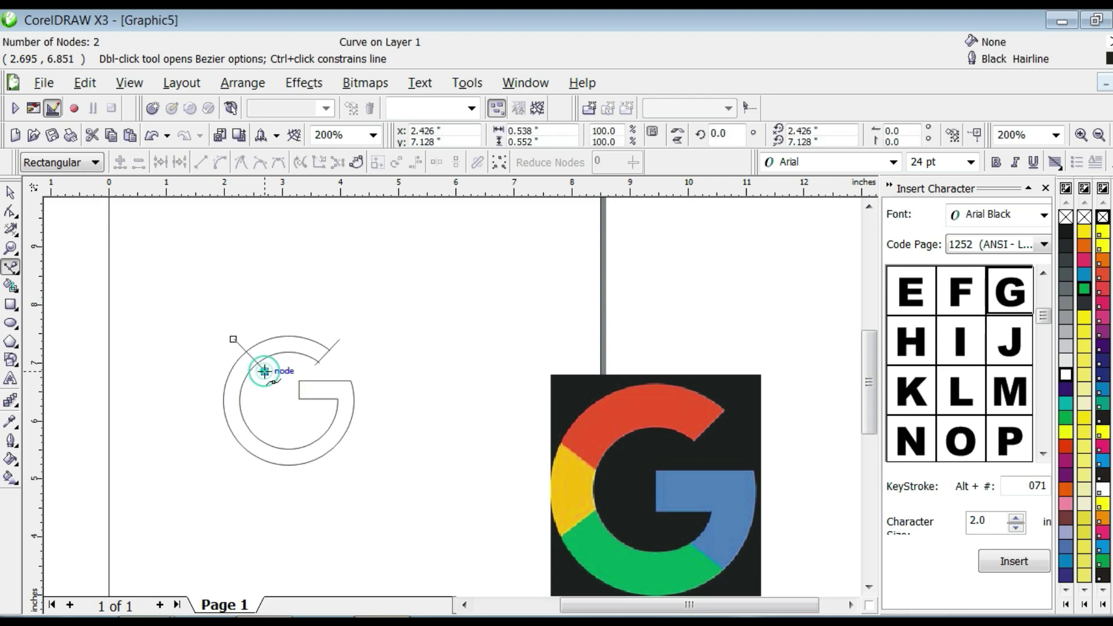
key(space)
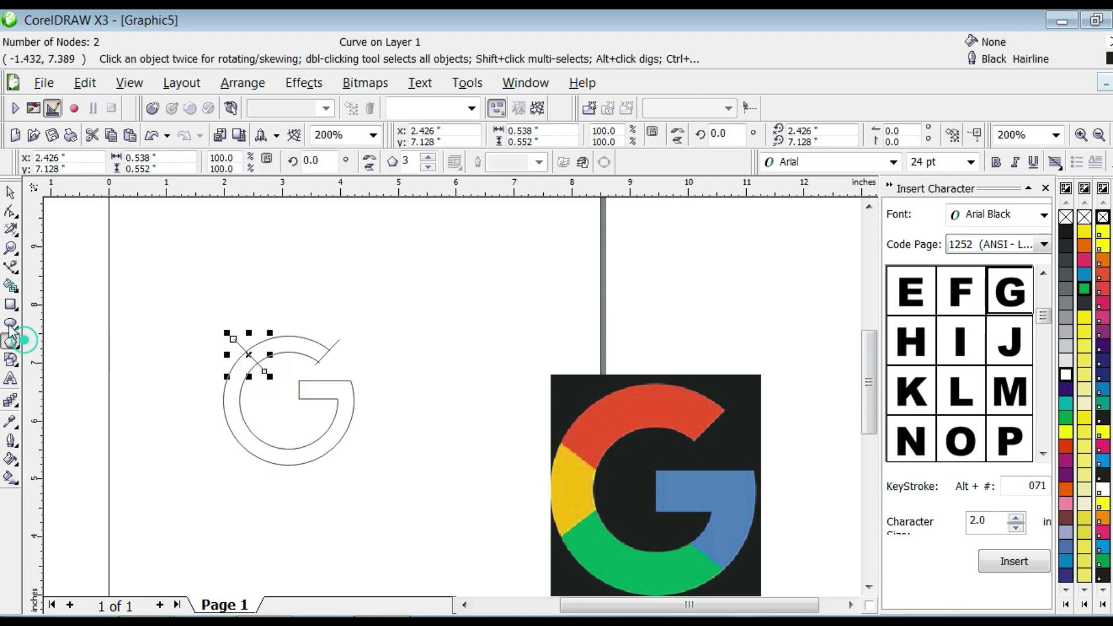
- Draw dividing lines across the ring at the G's lower left, about 0.70 by 0.36 in, and lower right, about 0.74 by 0.35 in
click(10, 266)
click(265, 423)
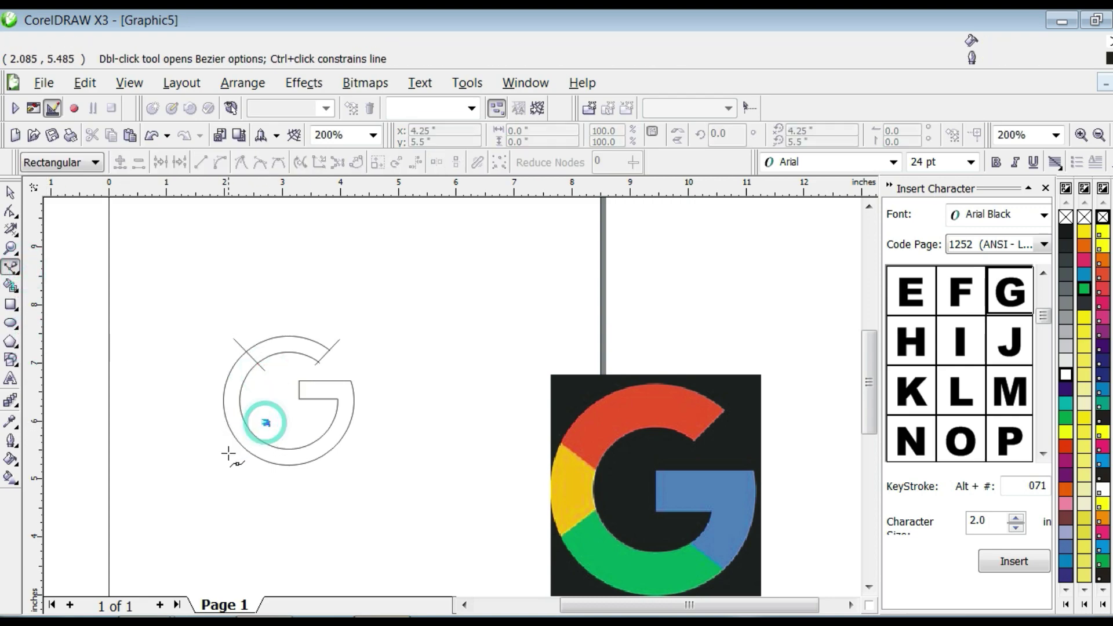
click(225, 443)
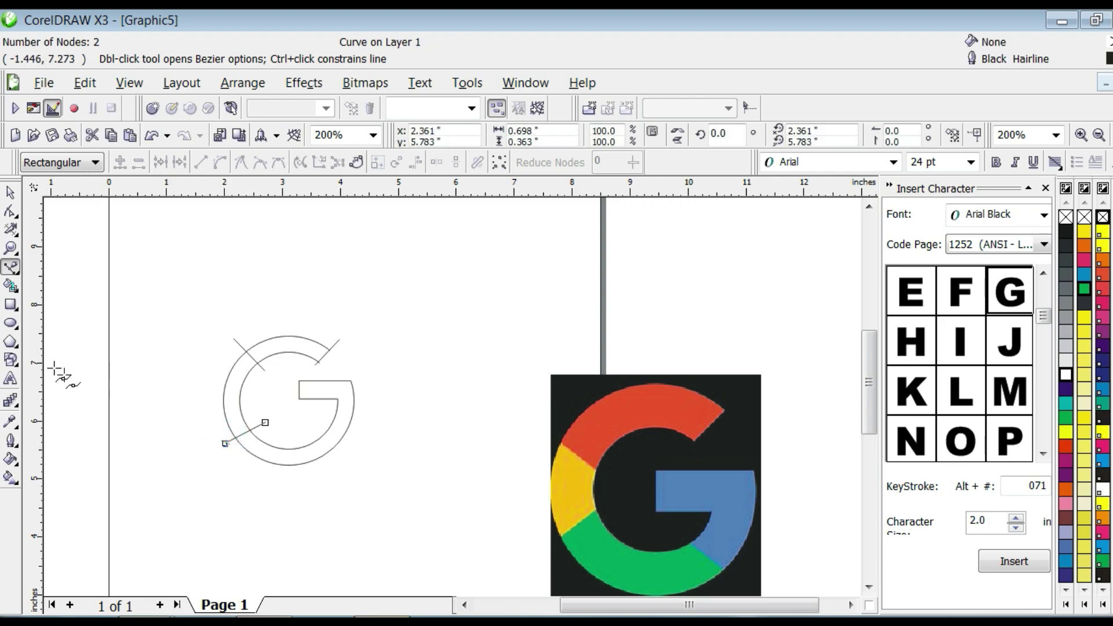
key(space)
click(10, 267)
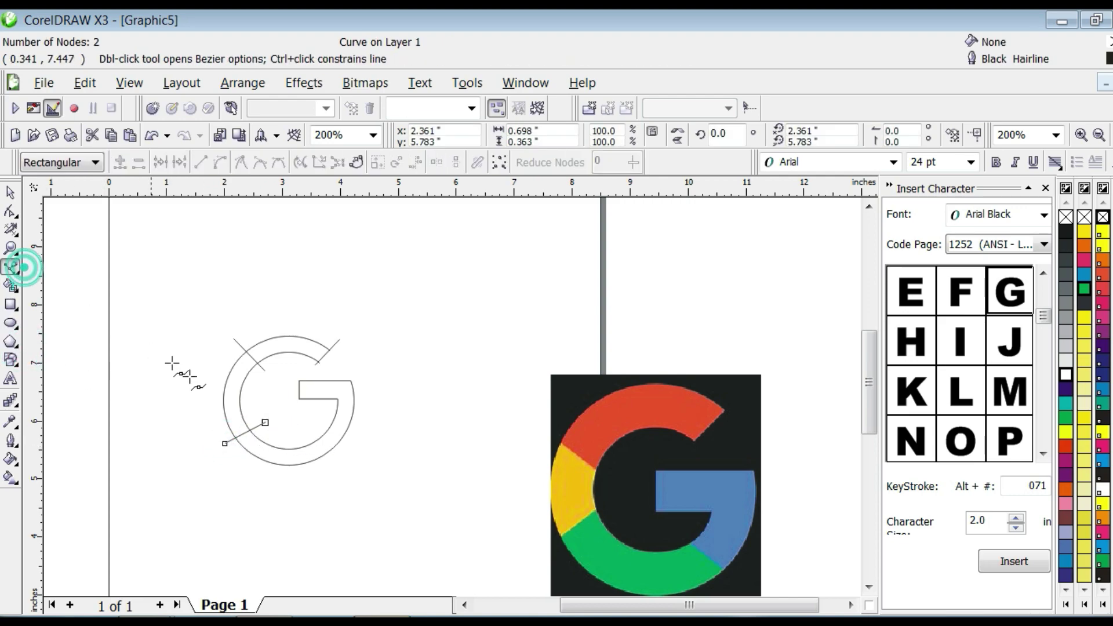
click(311, 423)
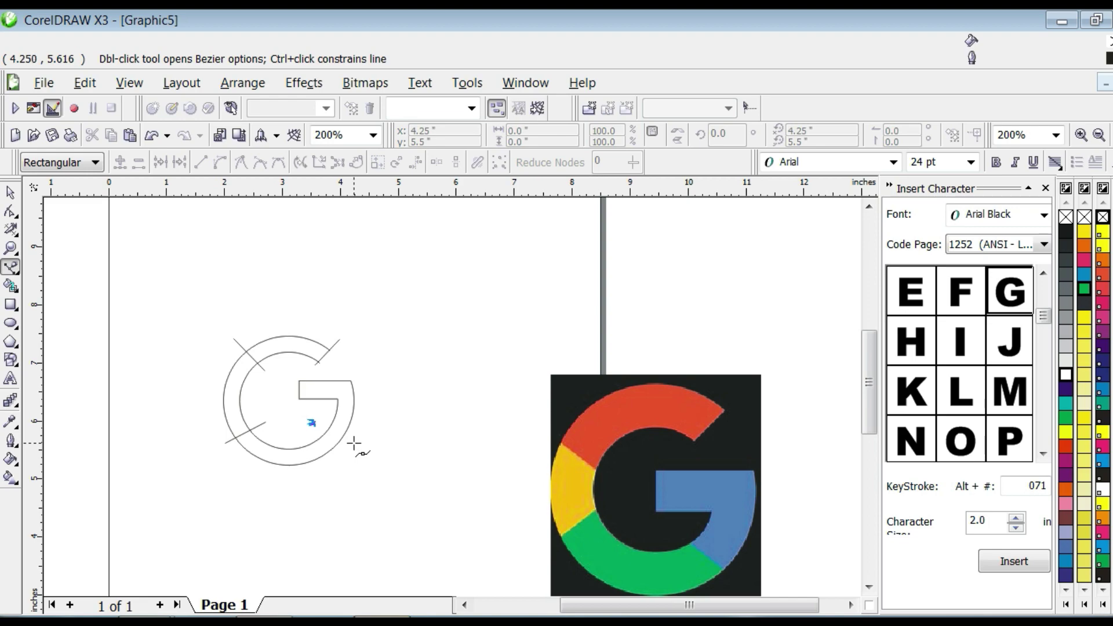
click(353, 443)
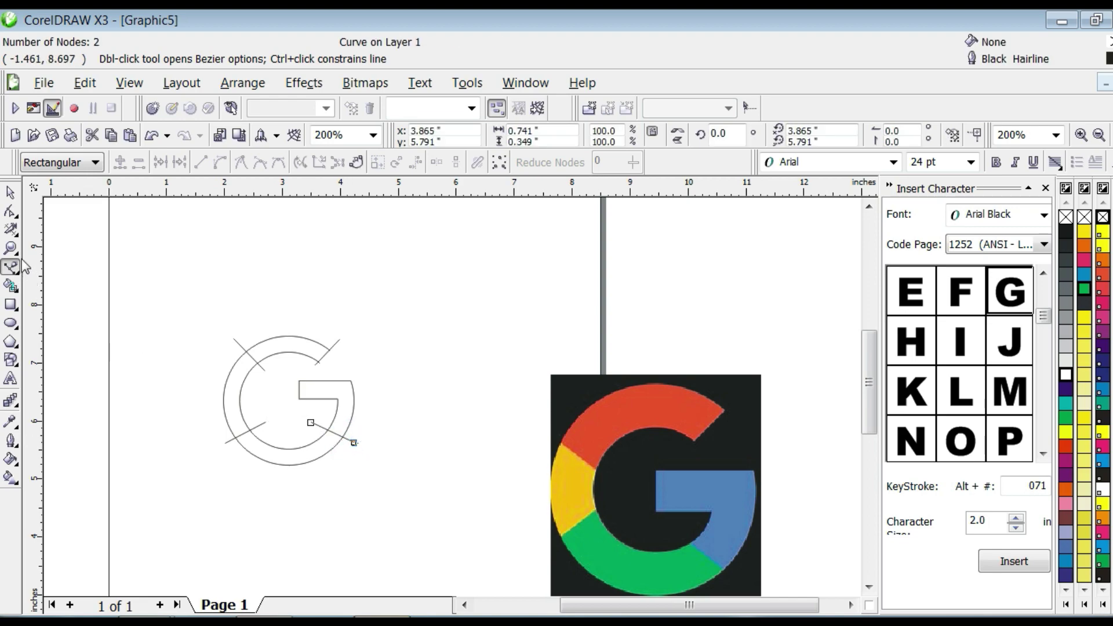
- Fill the G's top ring section with orange and no outline using Smart Fill
click(16, 292)
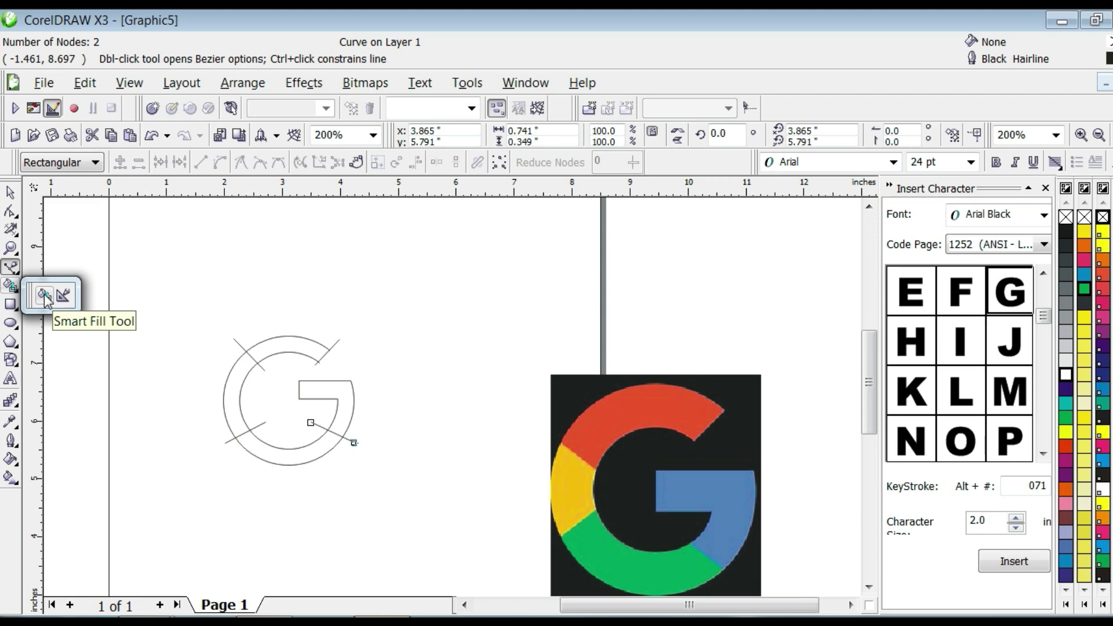
click(44, 299)
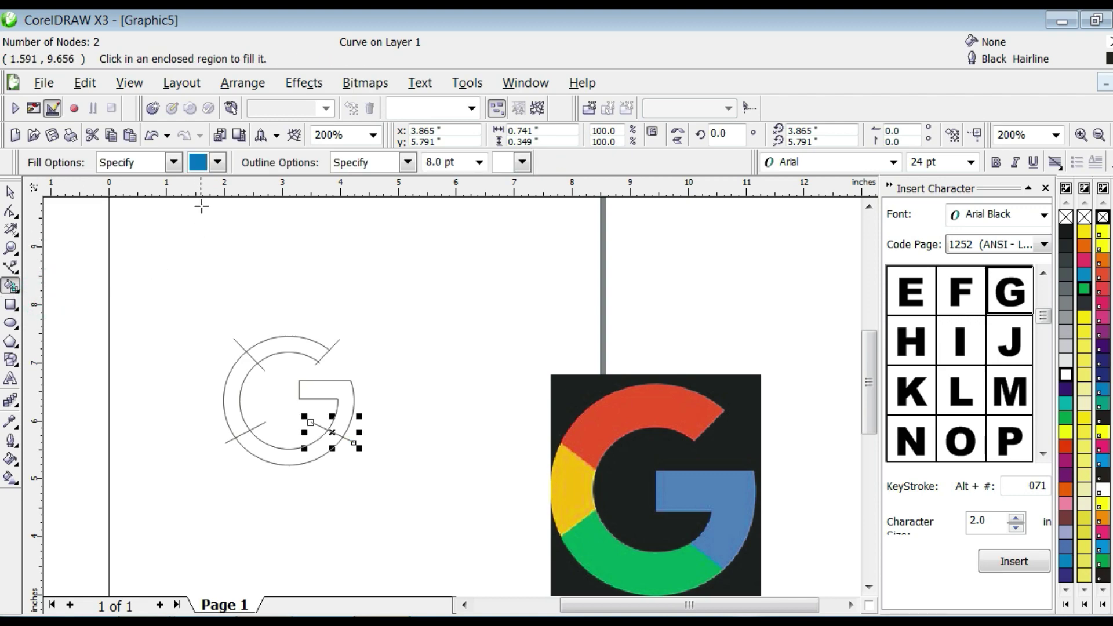
click(408, 163)
click(383, 210)
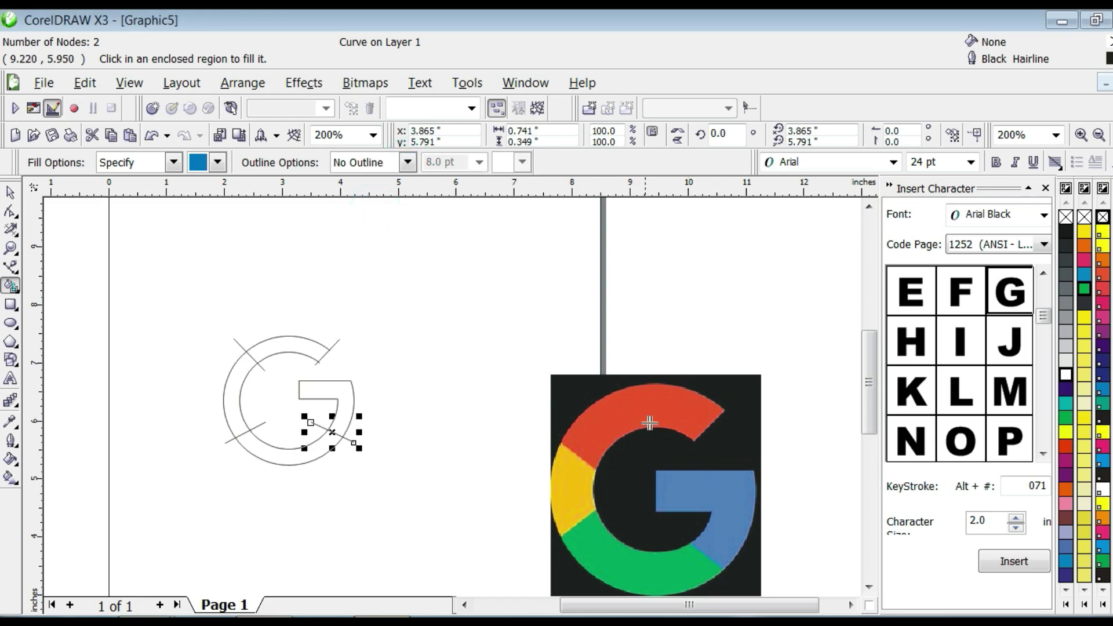
click(218, 162)
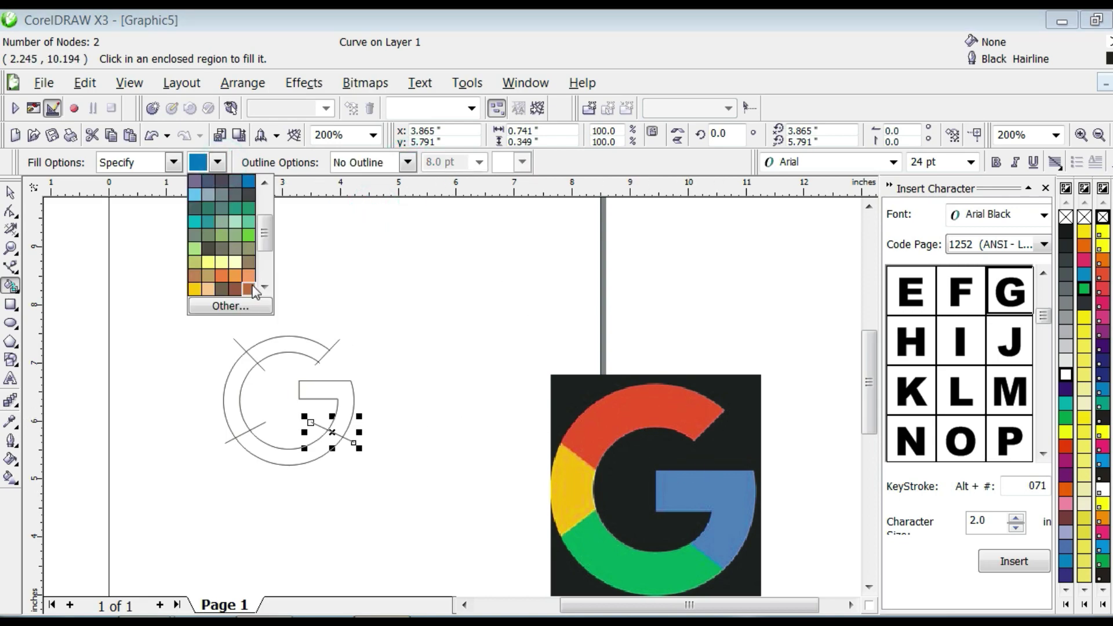
drag(265, 238, 265, 197)
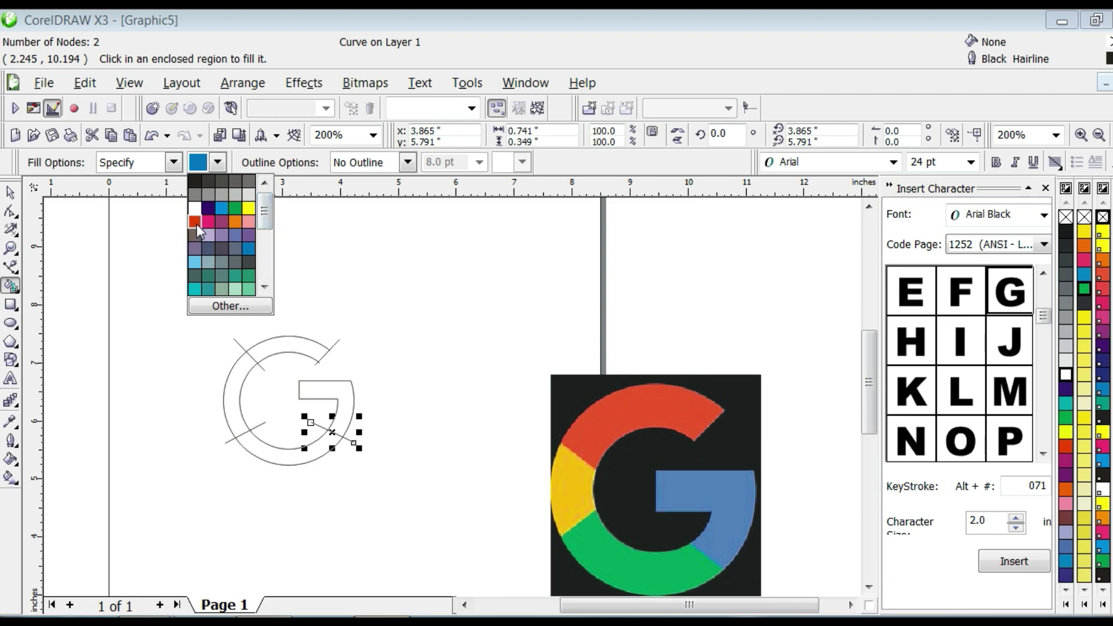
click(234, 220)
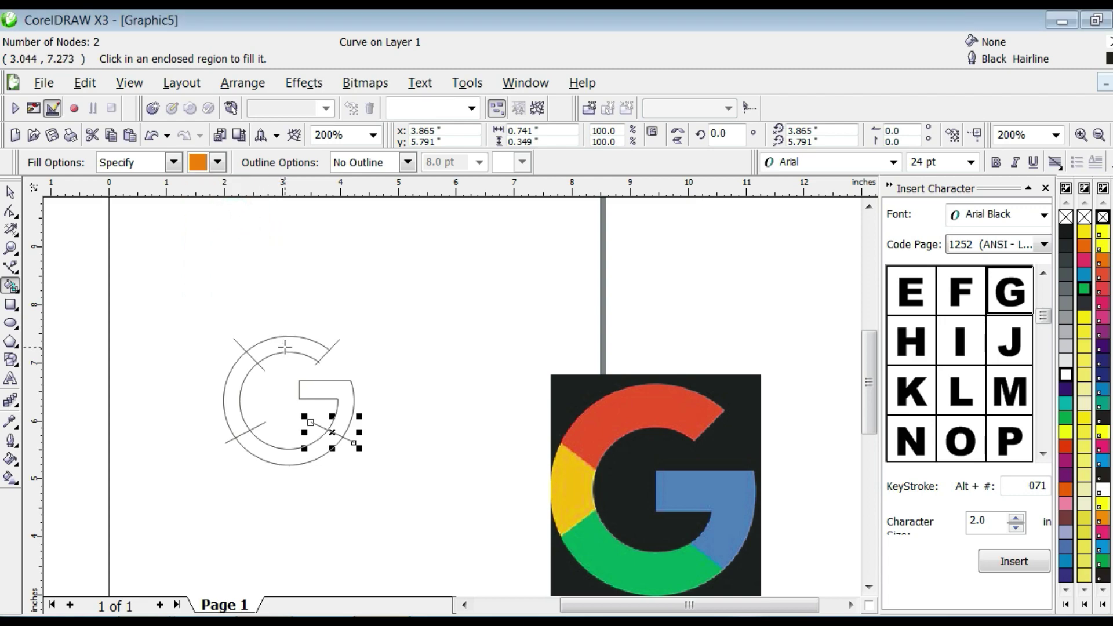
click(285, 346)
- Refill the G's top ring section with Autumn Orange
click(218, 163)
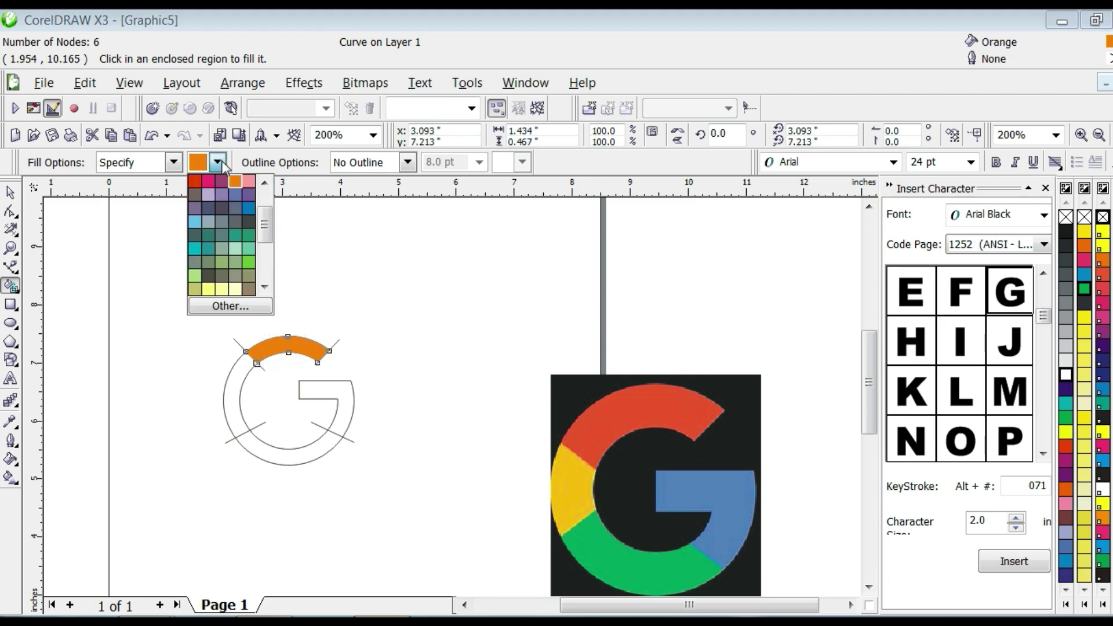
mouse_move(271, 229)
mouse_down()
mouse_move(271, 248)
mouse_move(252, 225)
mouse_up()
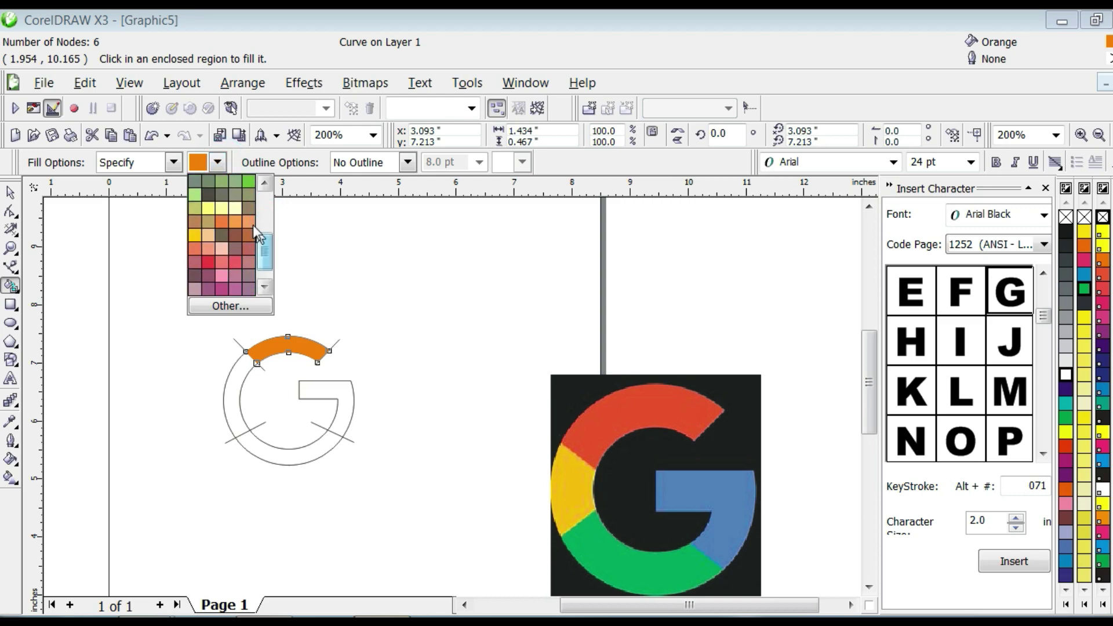
click(224, 222)
click(276, 354)
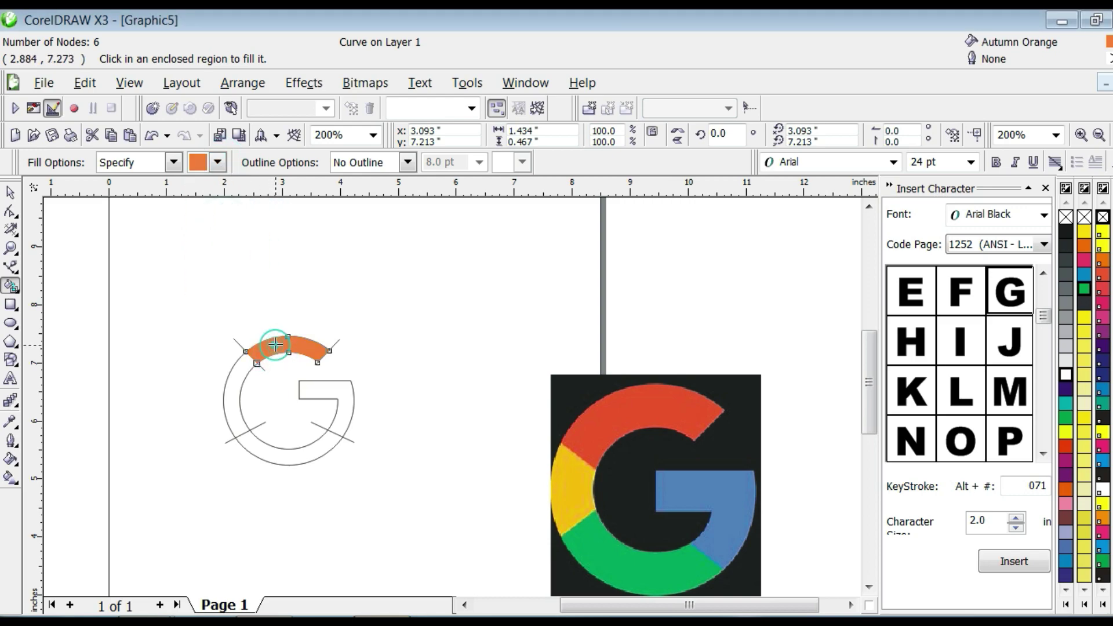
- Mix a custom orange of C0 M63 Y96 K0 and fill the G's top ring section with it
click(218, 162)
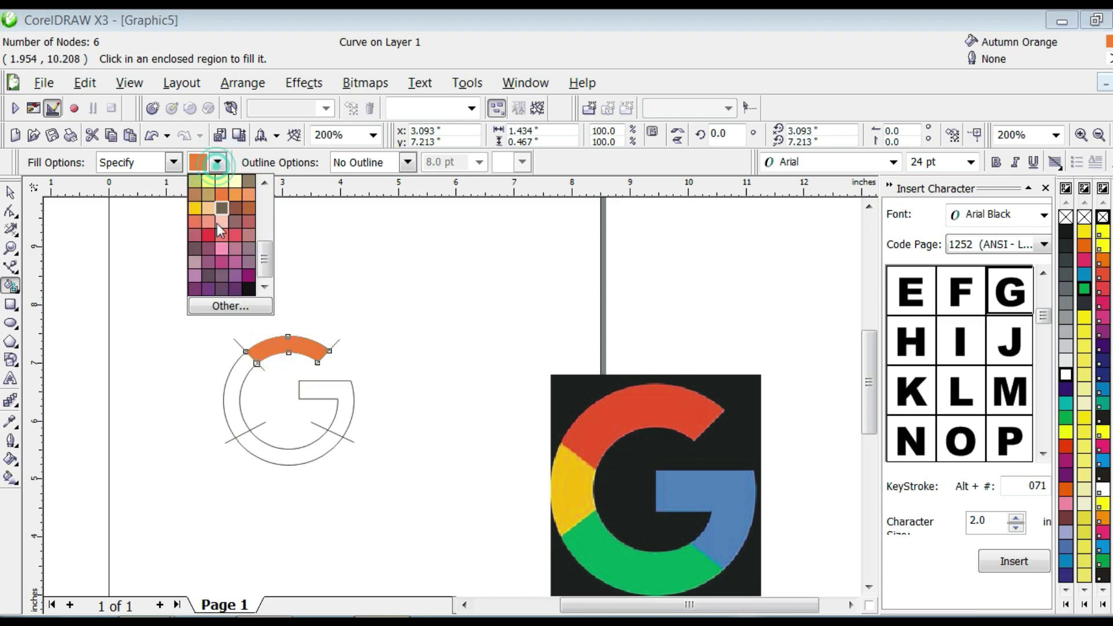
click(232, 306)
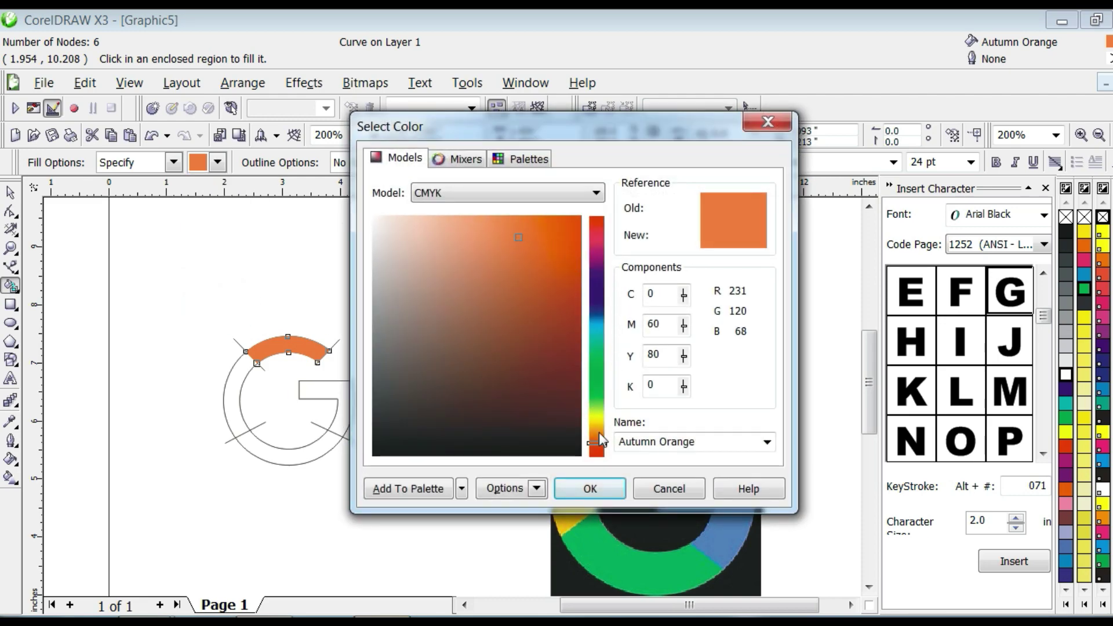
mouse_move(600, 441)
mouse_down()
mouse_move(599, 360)
mouse_move(597, 436)
mouse_up()
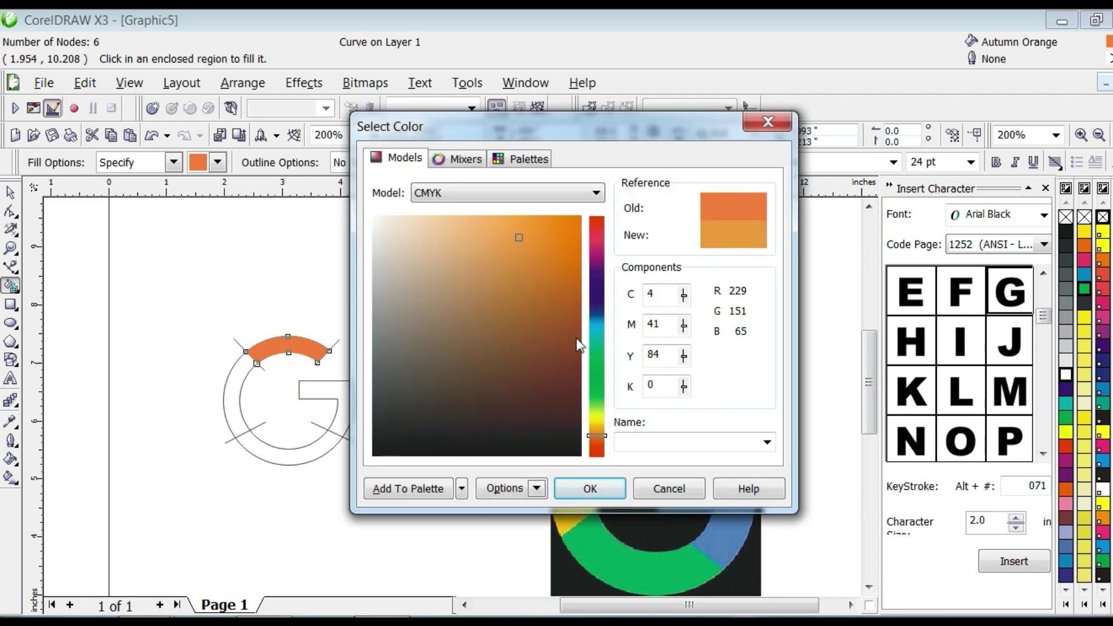
click(566, 260)
click(590, 488)
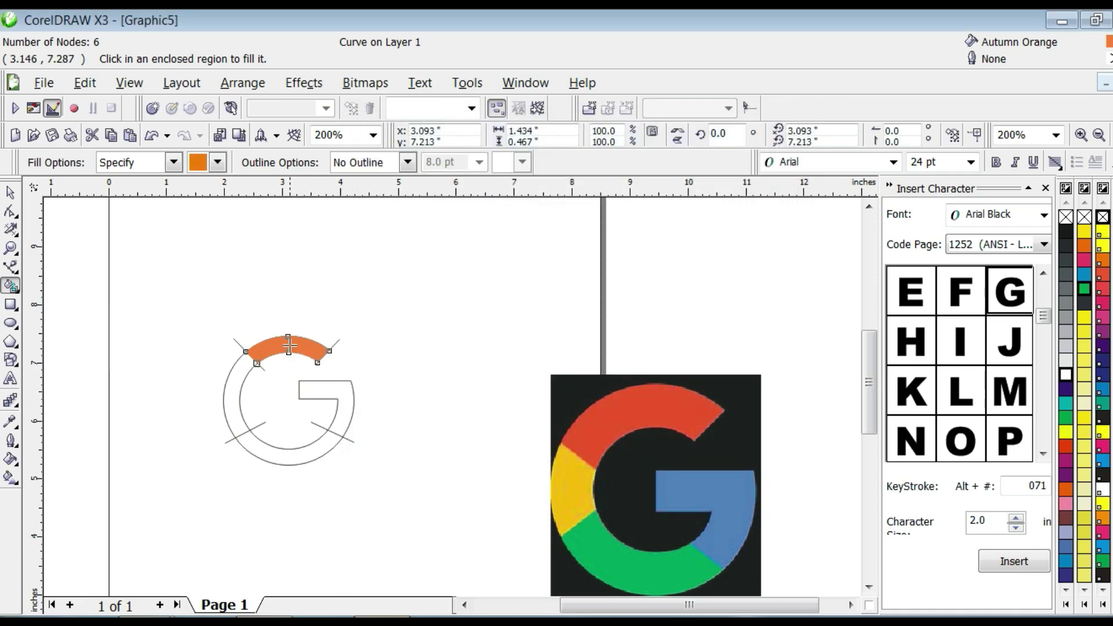
click(289, 345)
- Fill the G's left ring section with Yellow and no outline using Smart Fill
click(218, 163)
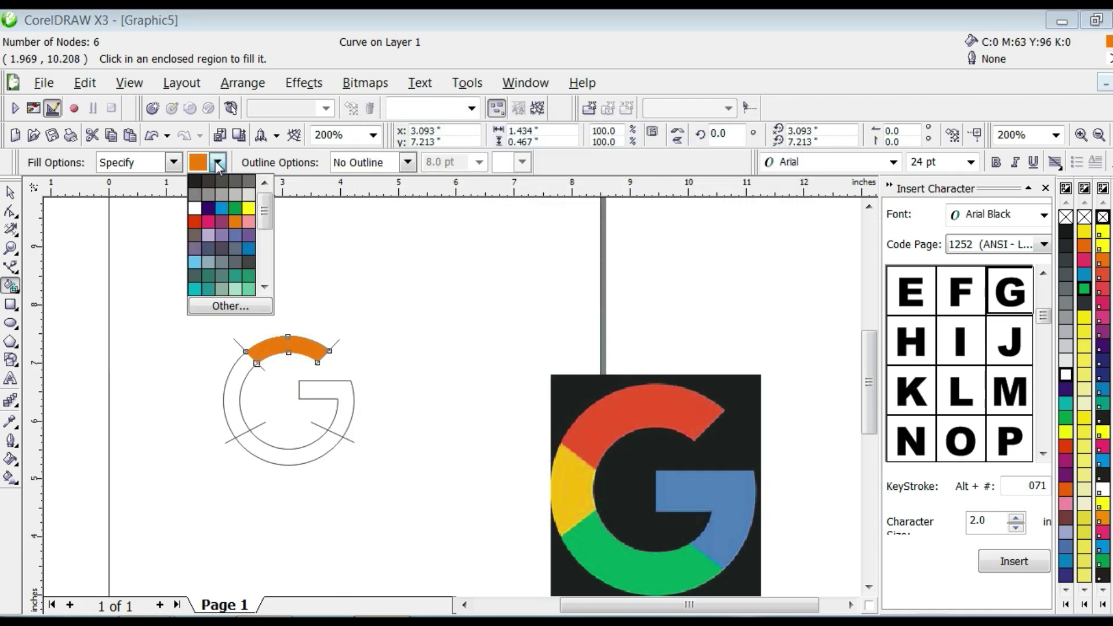
mouse_move(262, 214)
mouse_down()
mouse_move(272, 269)
mouse_move(270, 208)
mouse_up()
click(249, 208)
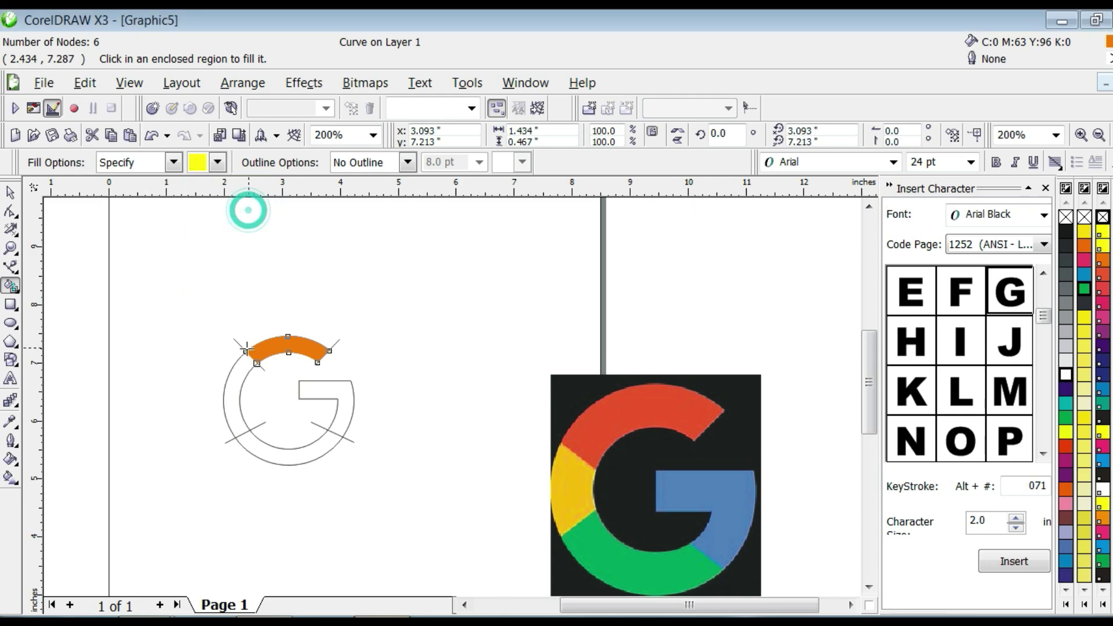
click(239, 366)
- Change the fill of the G's left ring section to Deep Yellow
click(217, 162)
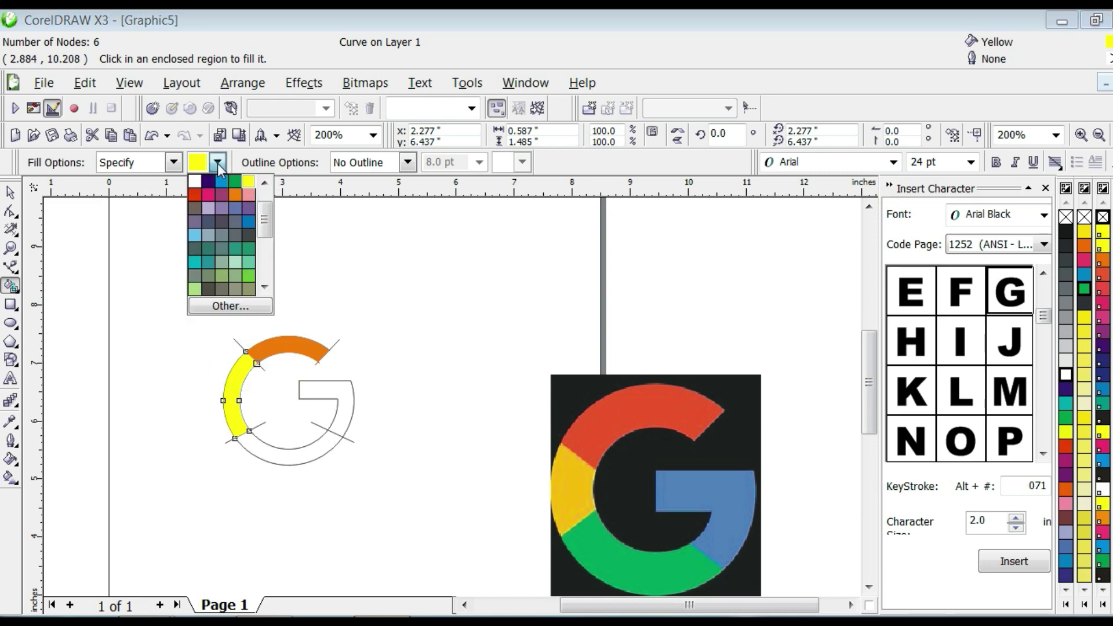
drag(264, 219, 265, 258)
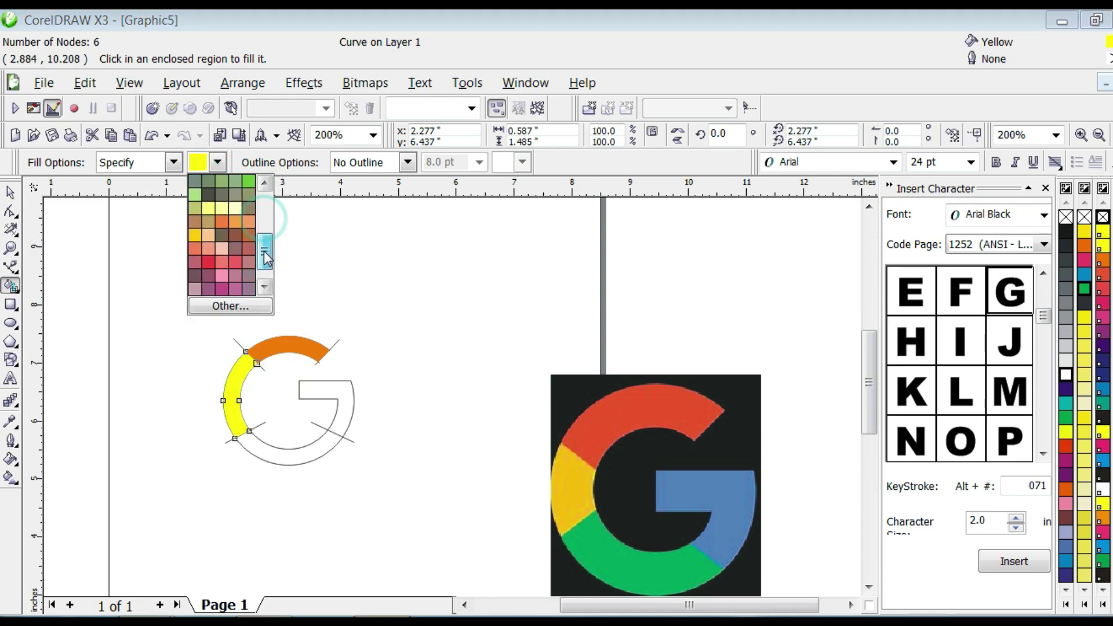
click(195, 235)
click(231, 376)
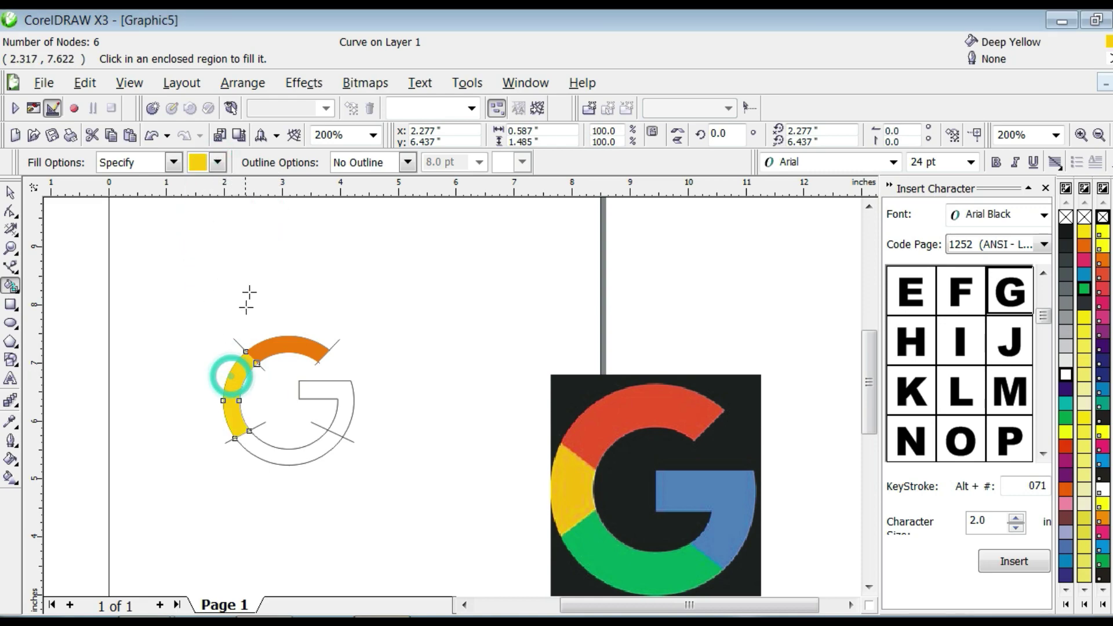
- Fill the G's bottom ring section with Green and no outline using Smart Fill
click(219, 162)
click(265, 183)
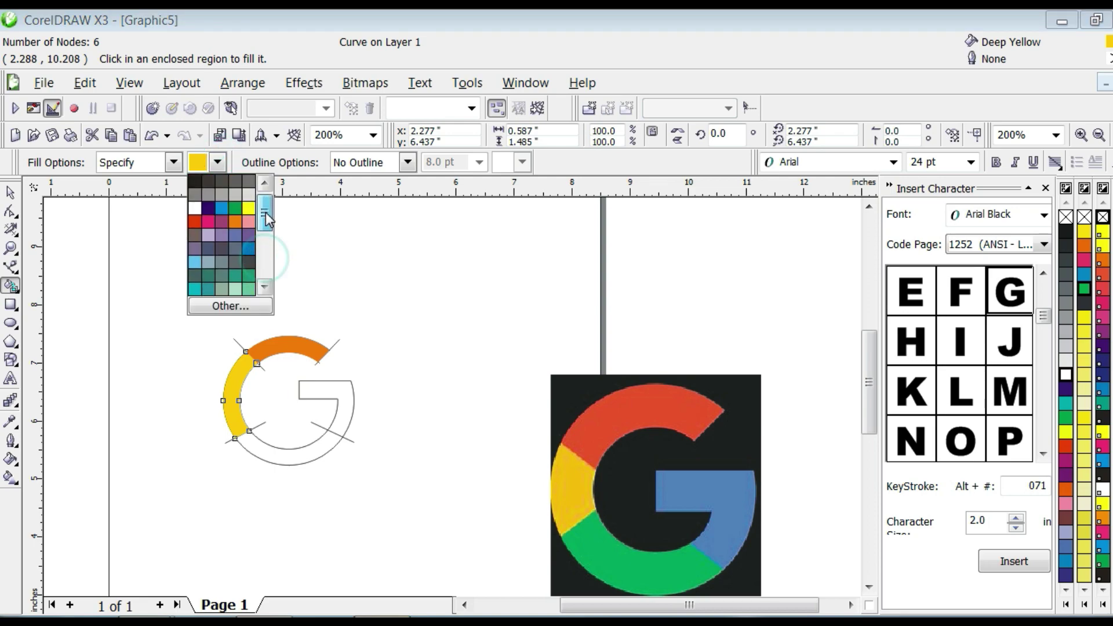
click(235, 206)
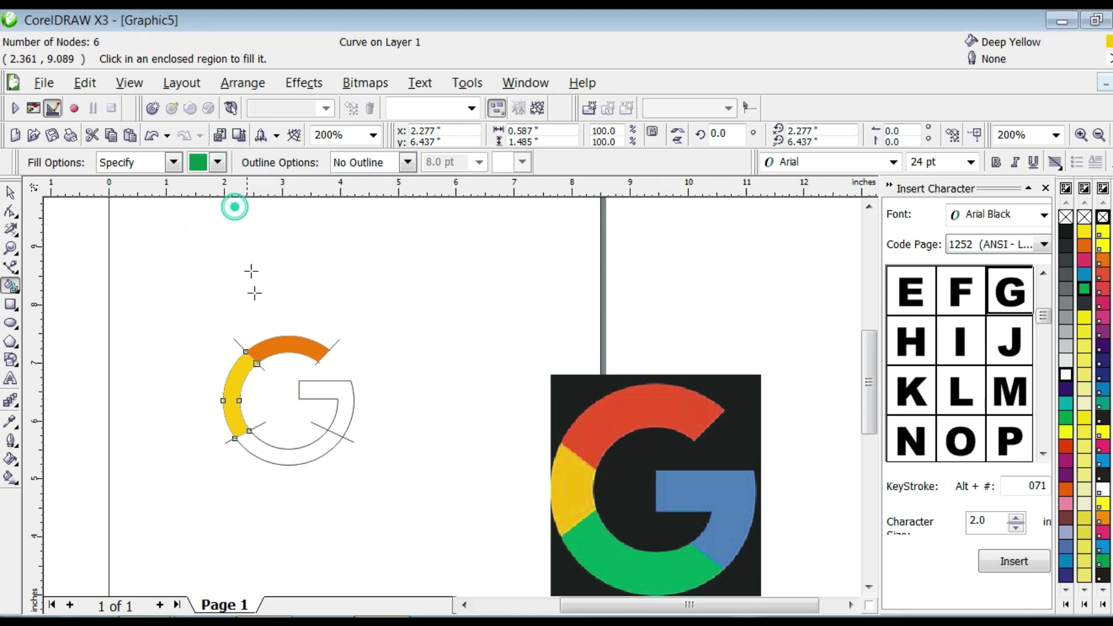
click(276, 454)
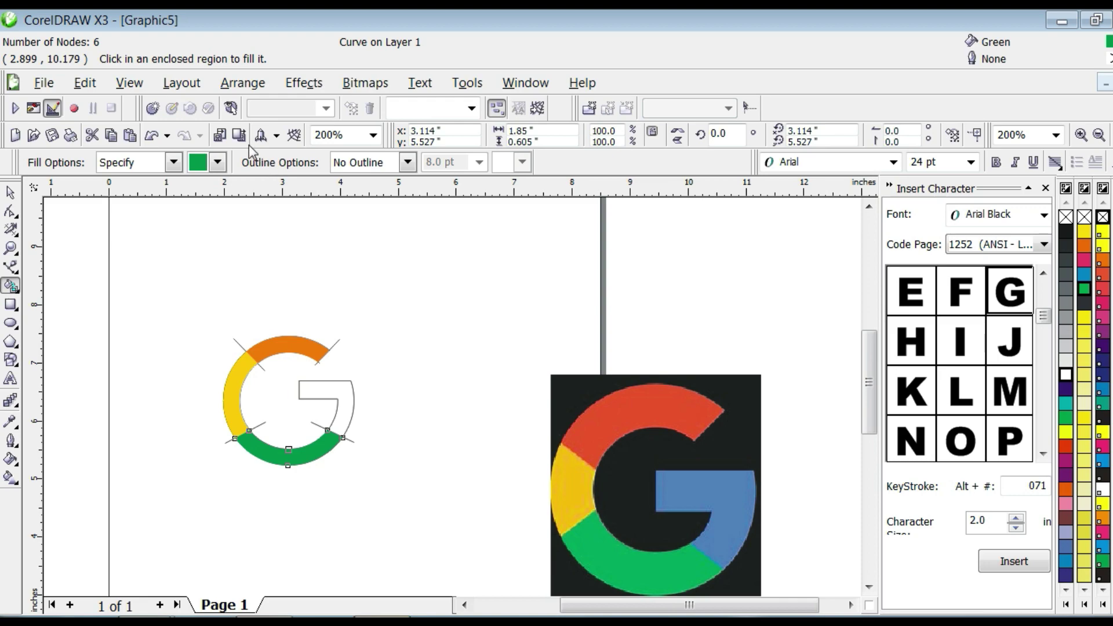
- Set the Smart Fill colour to Sky Blue and try filling the G's crossbar section, removing the stray fill
click(218, 162)
click(258, 228)
click(344, 423)
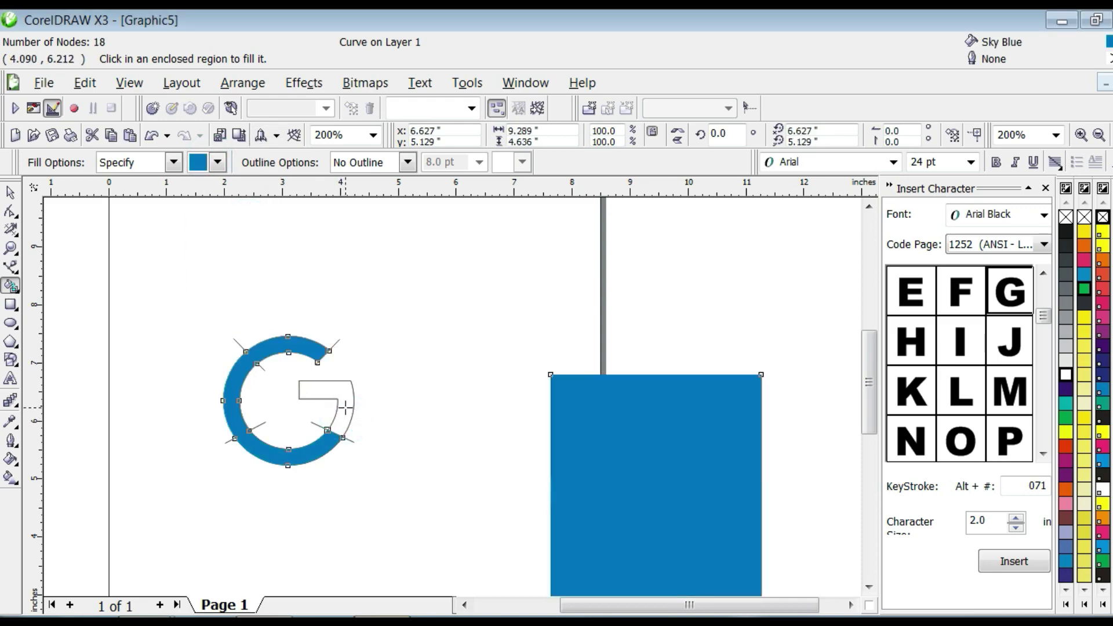
key(Delete)
click(348, 390)
key(Delete)
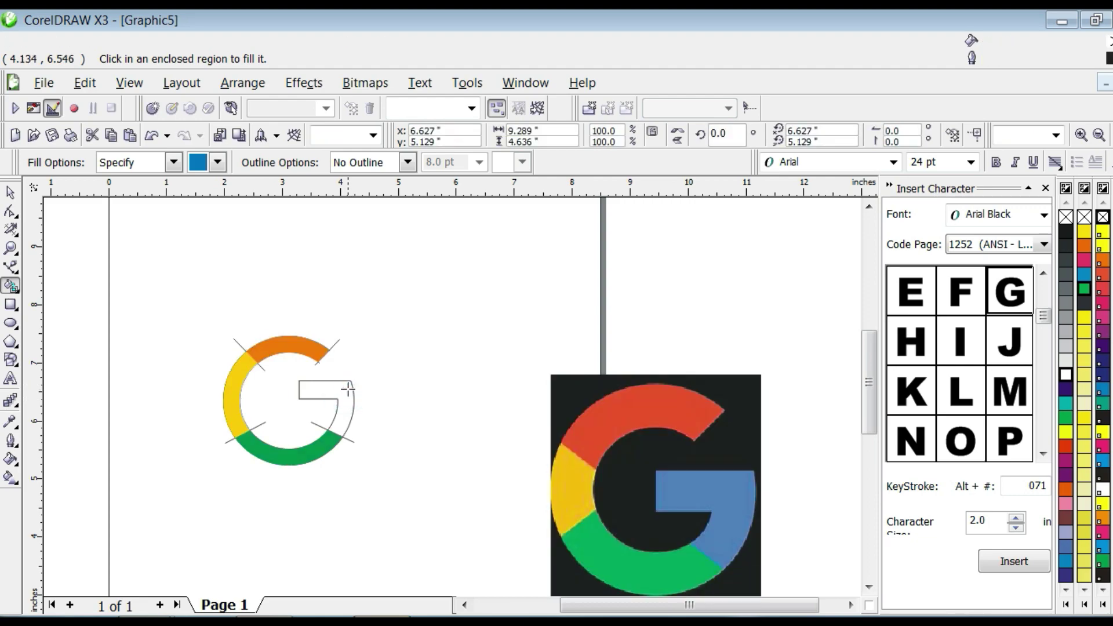
- Adjust the open end of the G's inner arc to meet the crossbar's lower corner node, closing the gap
click(11, 248)
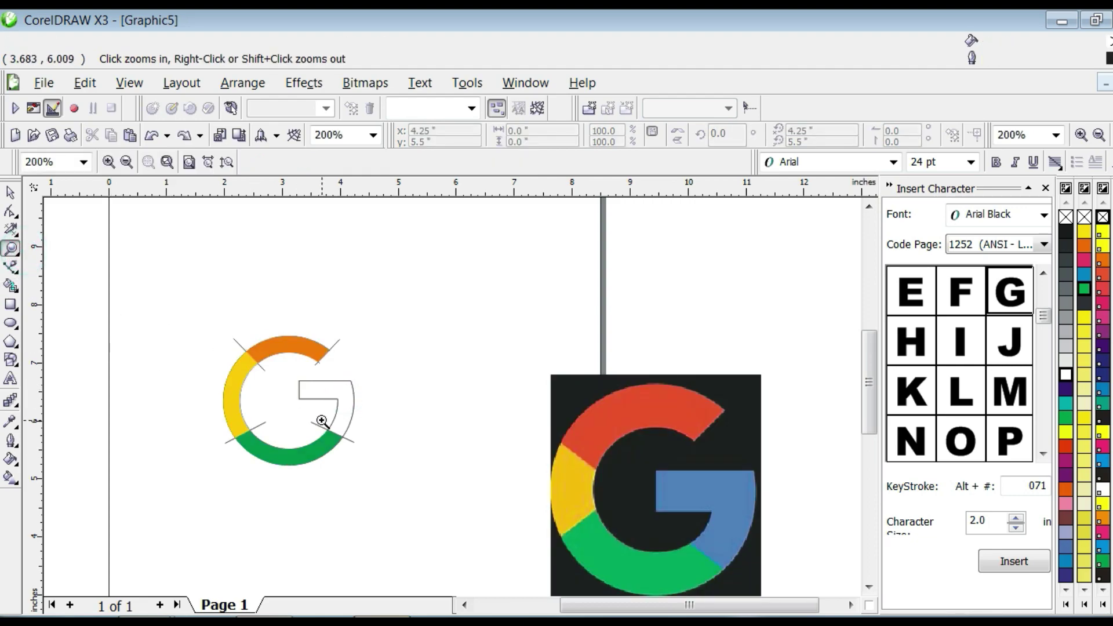
click(453, 399)
click(453, 398)
click(429, 388)
click(406, 385)
right_click(453, 398)
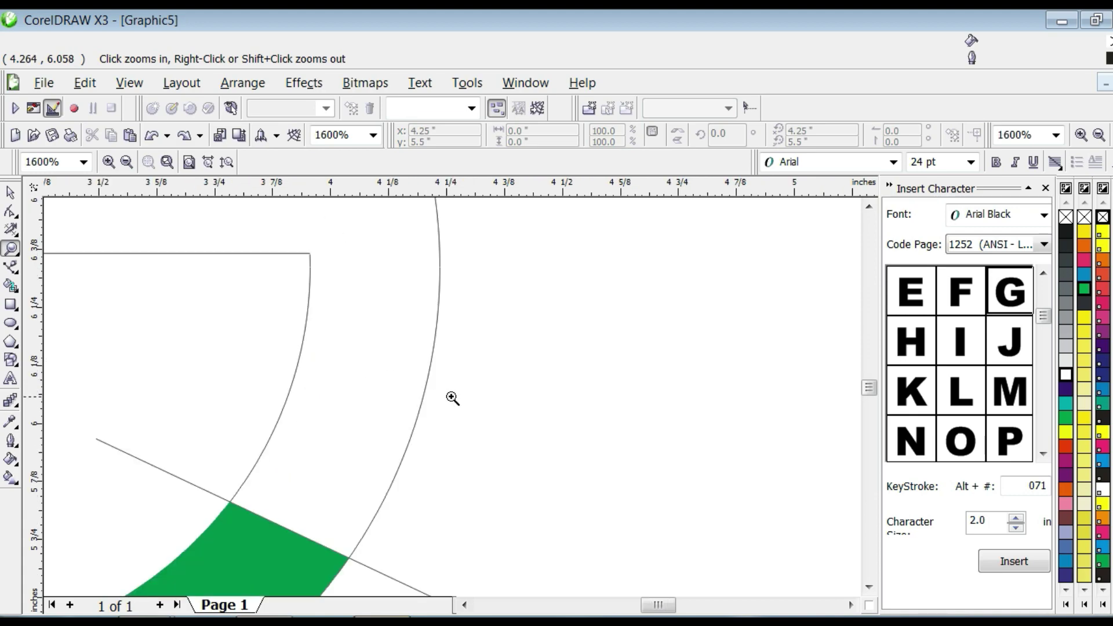
click(324, 325)
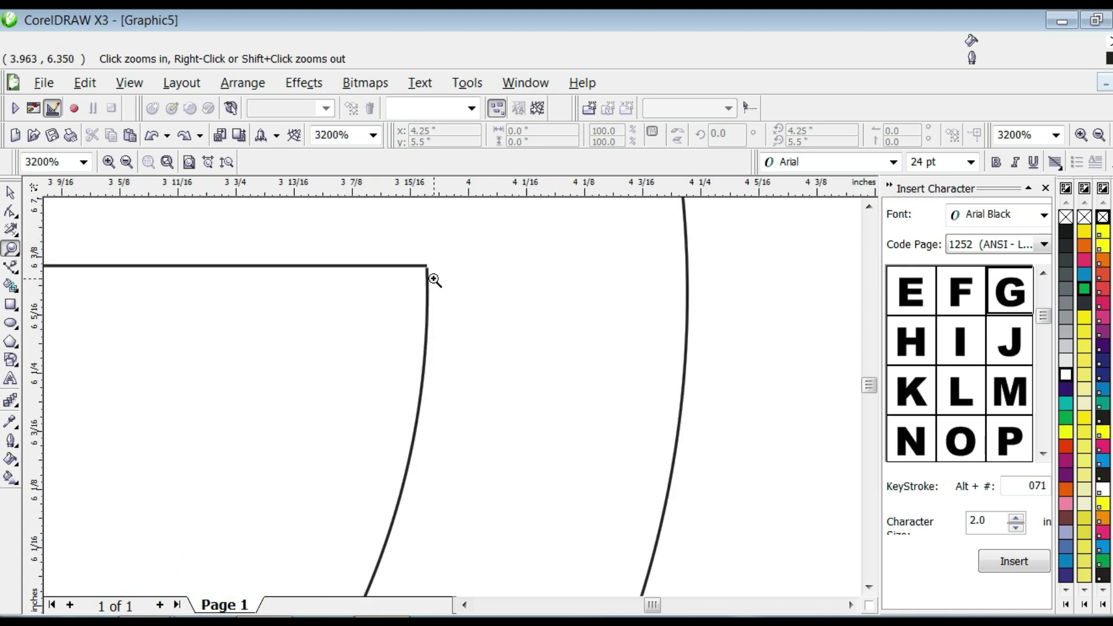
click(11, 211)
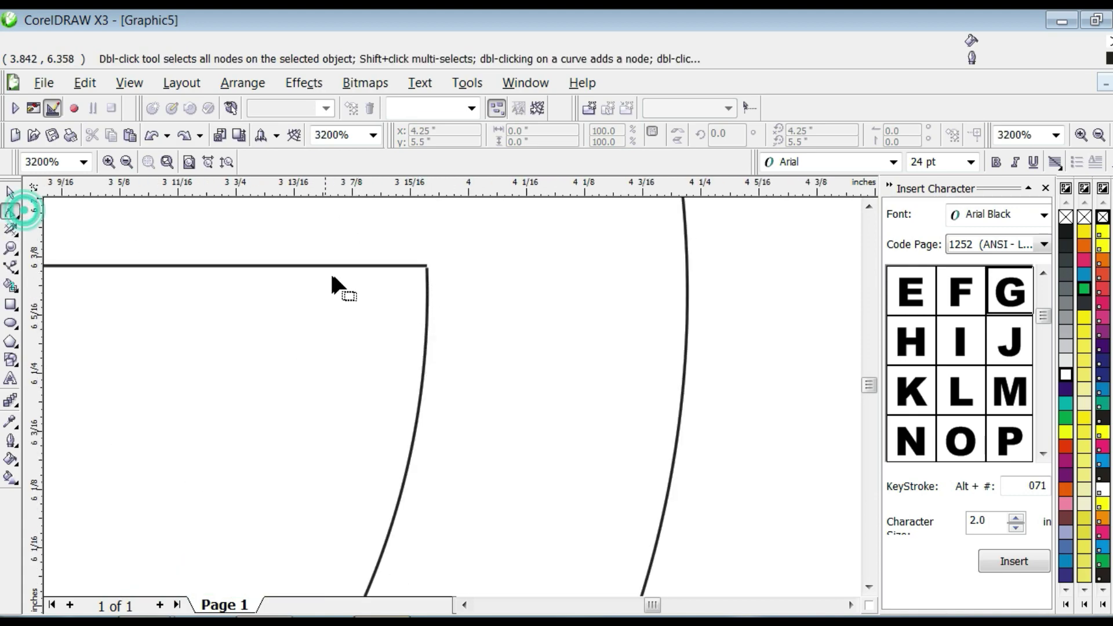
click(423, 272)
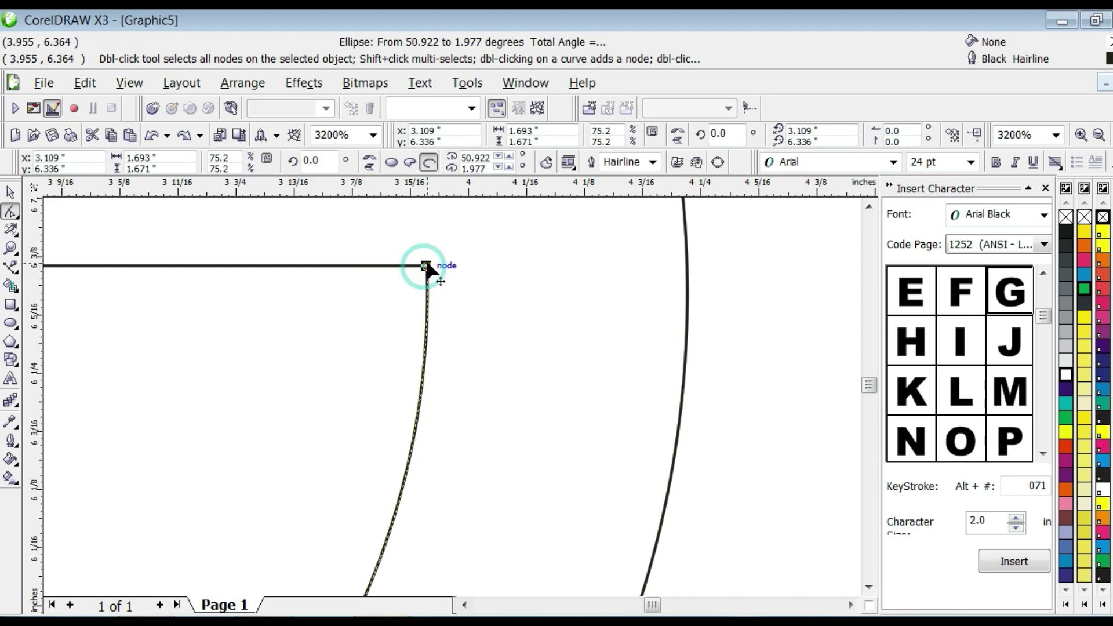
mouse_move(426, 266)
mouse_down()
mouse_move(433, 253)
mouse_move(429, 270)
mouse_up()
click(415, 265)
- Fill the G's crossbar and right ring section with Sky Blue and no outline using Smart Fill
scroll(452, 406, down, 1)
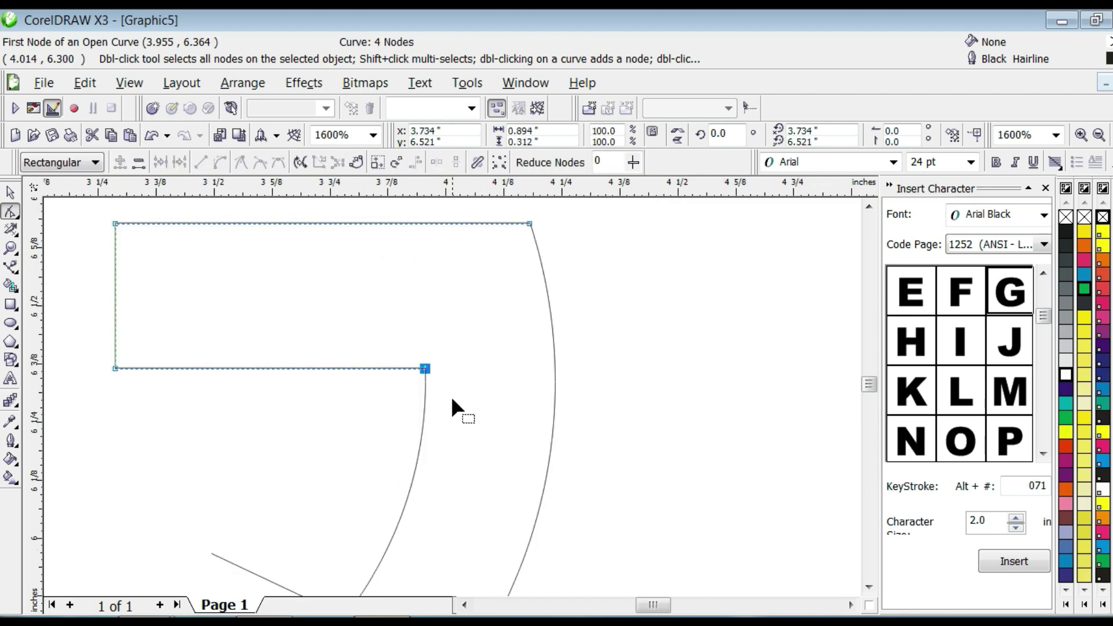
scroll(449, 395, up, 2)
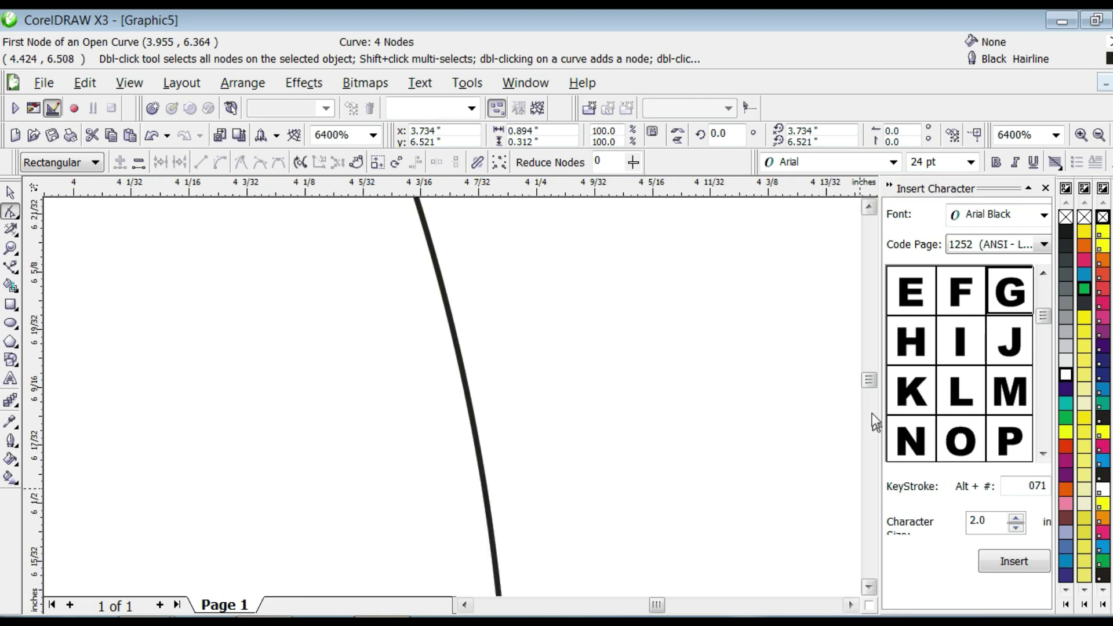
drag(869, 381, 827, 365)
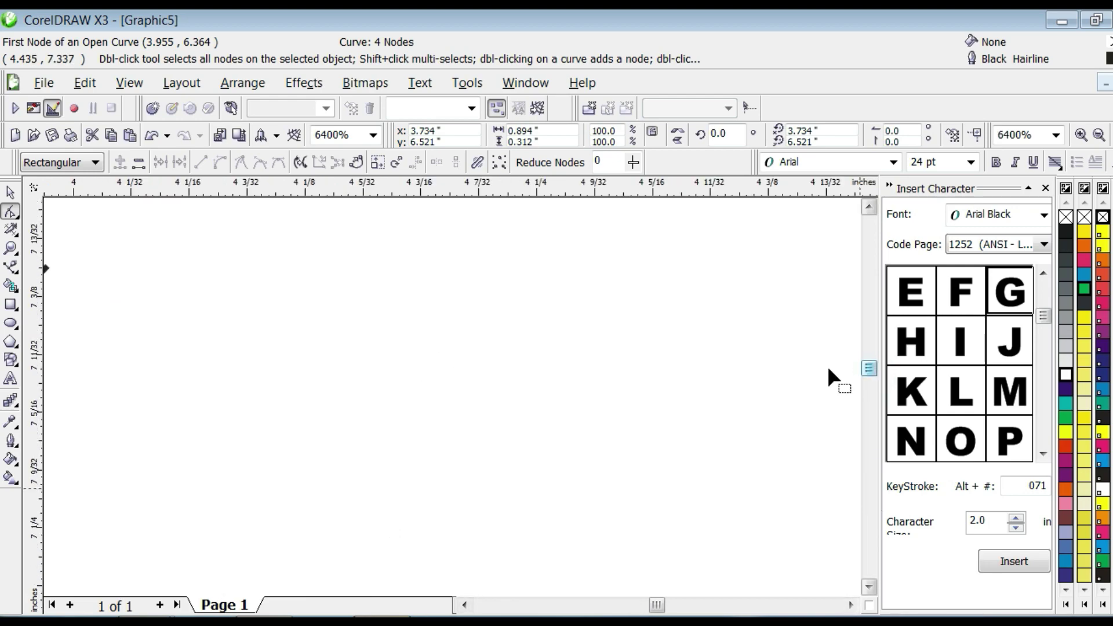
scroll(437, 396, down, 1)
scroll(438, 399, down, 2)
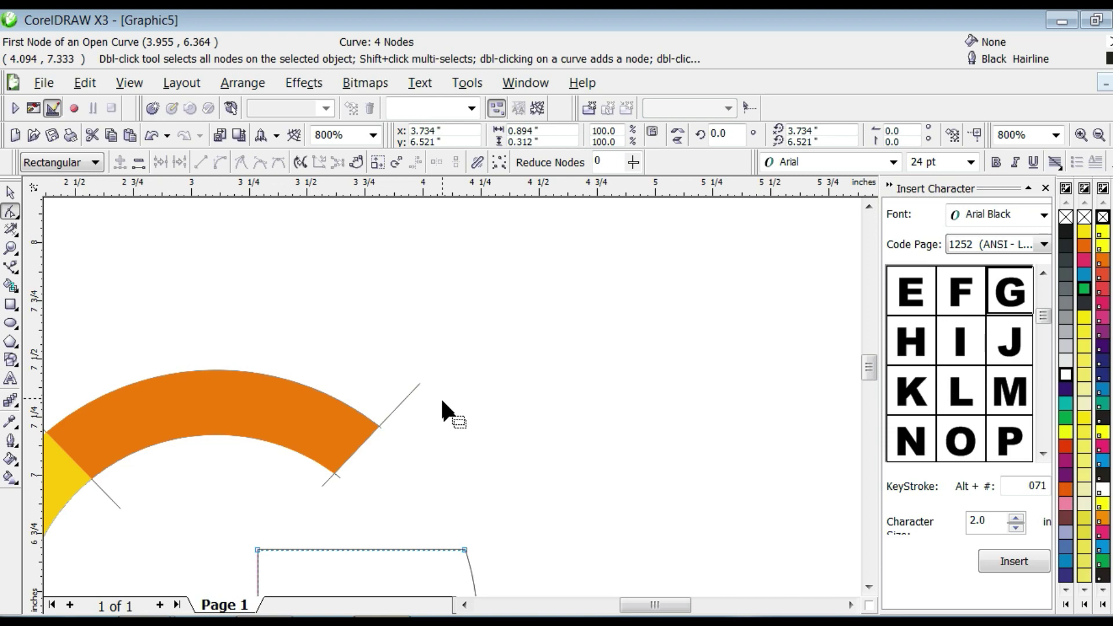
scroll(472, 398, down, 2)
scroll(455, 402, up, 1)
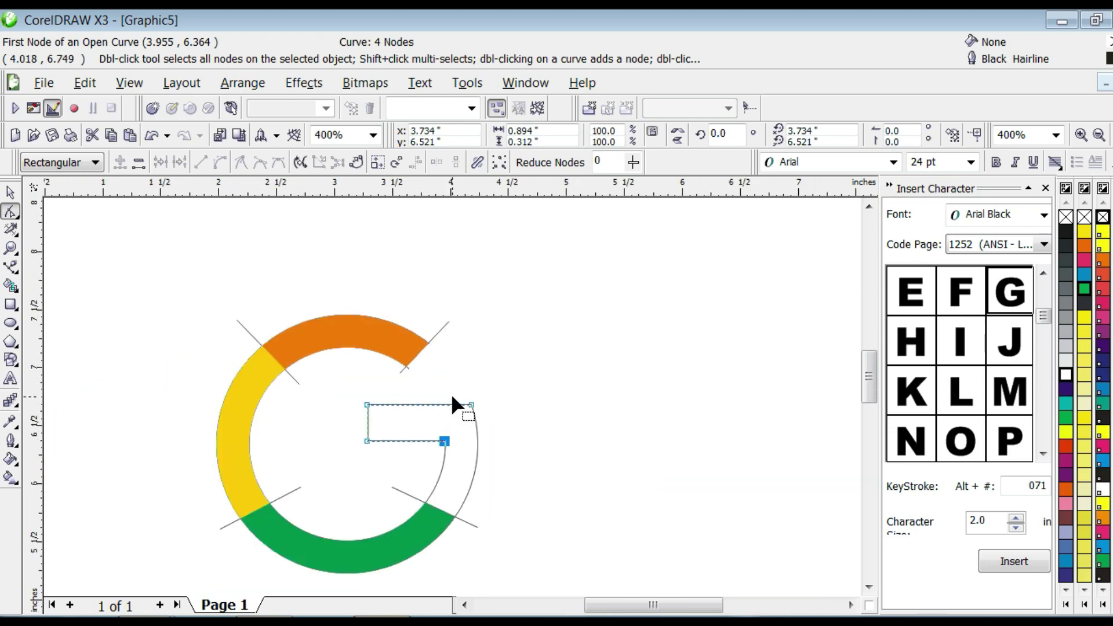
click(12, 285)
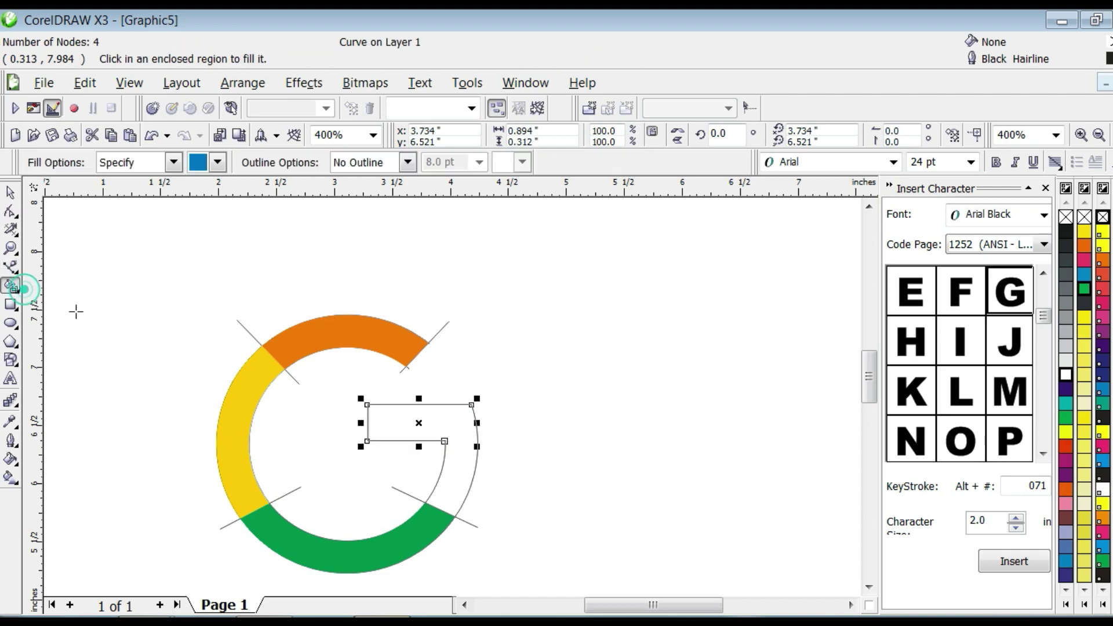
click(464, 444)
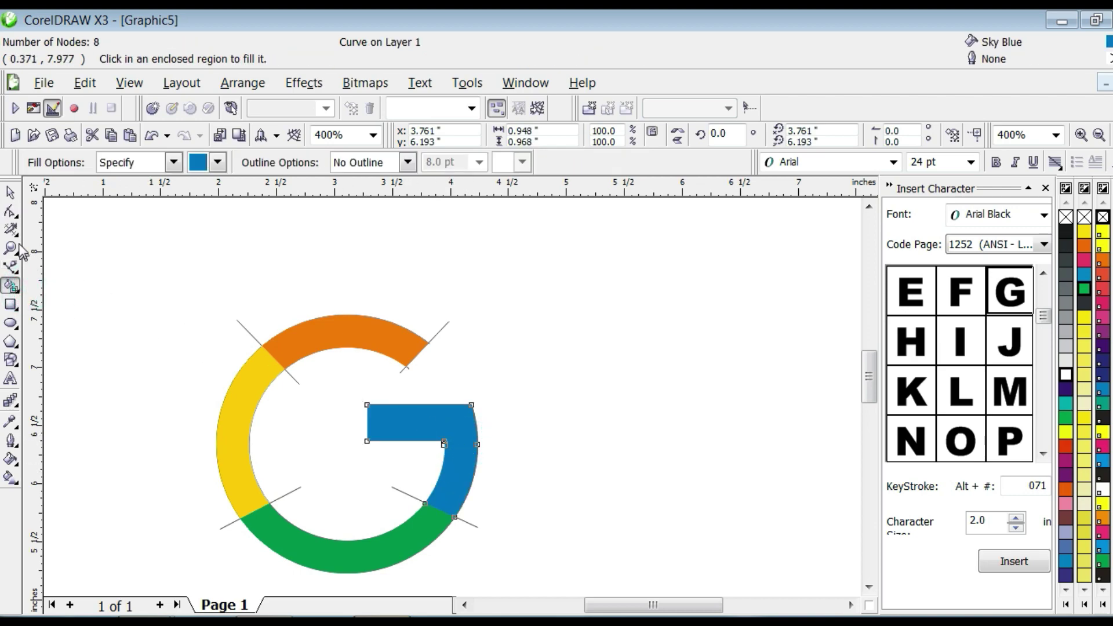
- Delete the four dividing lines that cross the G's ring
click(10, 192)
click(242, 327)
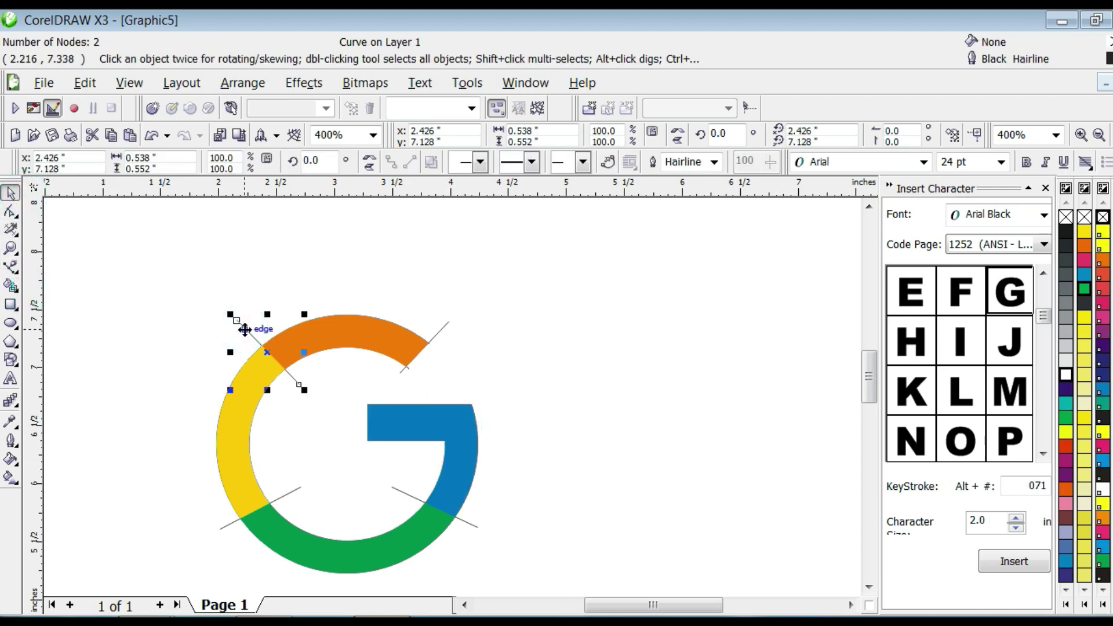
key(Delete)
click(442, 328)
key(Delete)
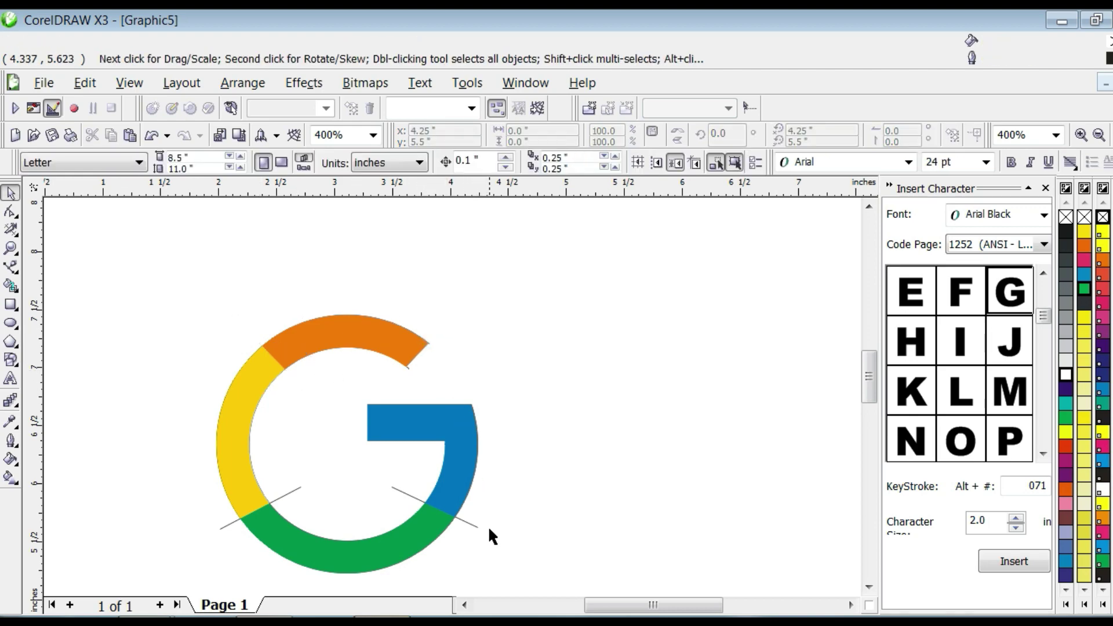
click(477, 525)
key(Delete)
click(224, 524)
key(Delete)
- Draw a rectangle about 3.05 by 2.94 in around the G and narrow it from its left side to about 2.73 in
key(F3)
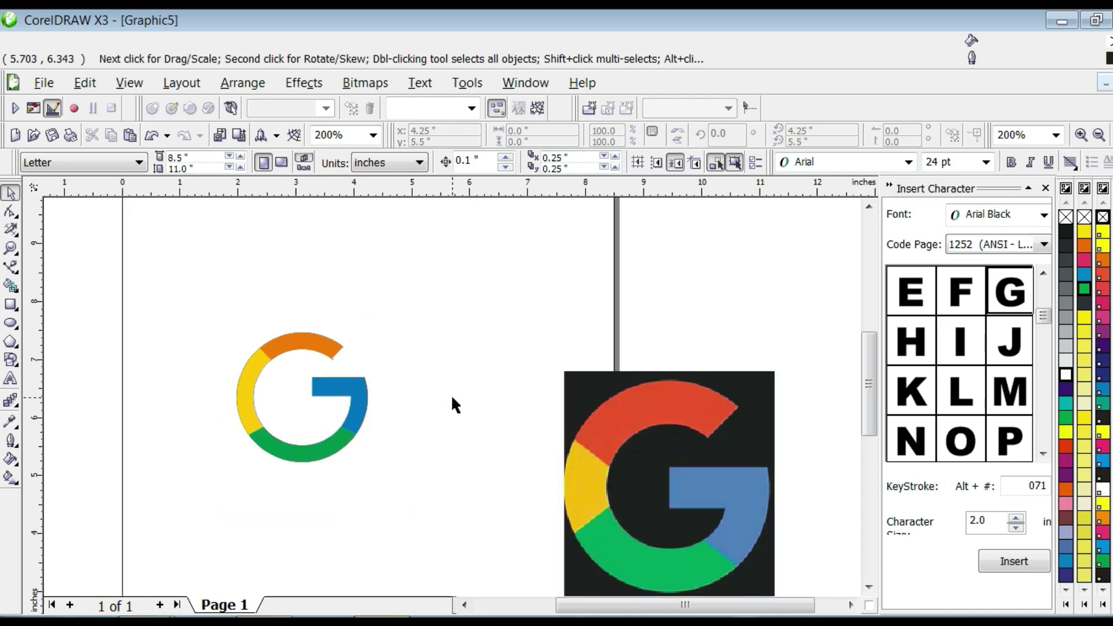
key(F3)
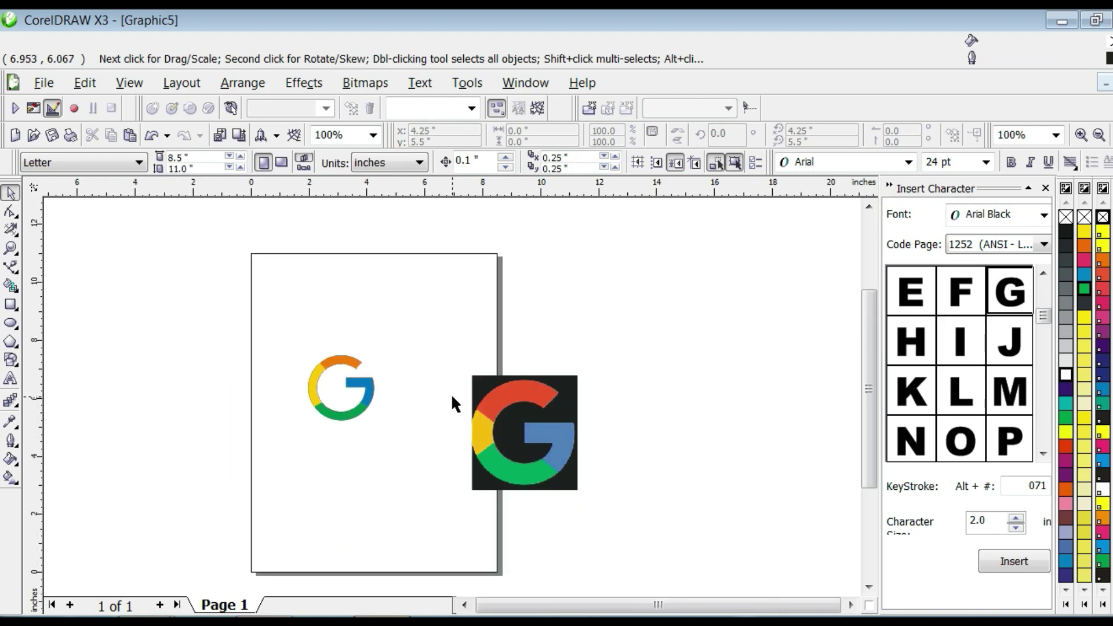
click(11, 304)
drag(299, 344, 388, 429)
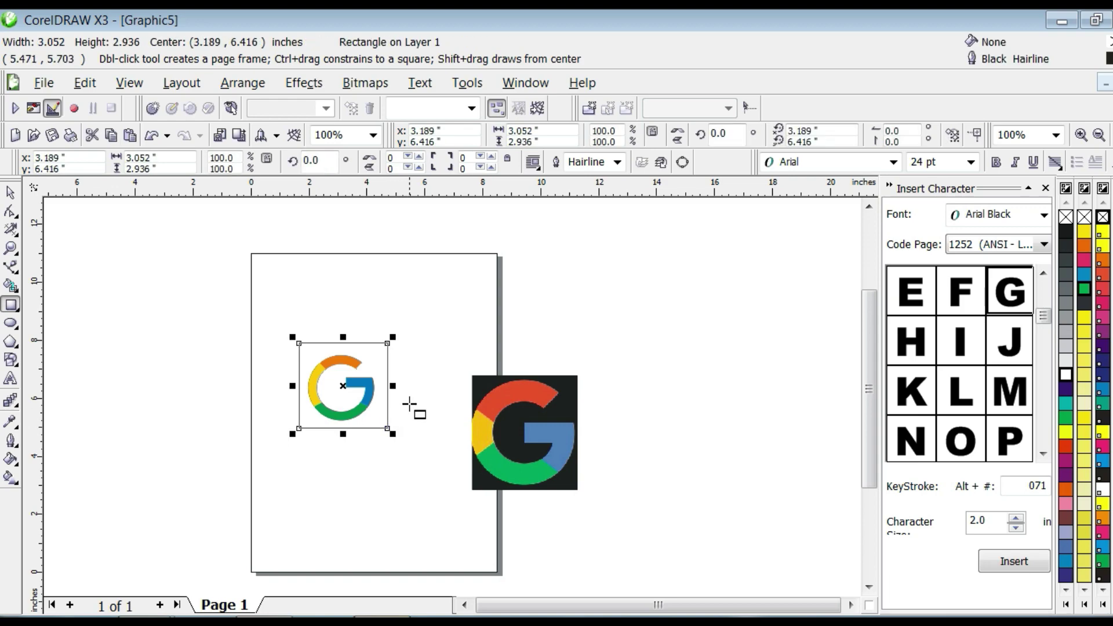
drag(393, 386, 383, 387)
drag(299, 387, 308, 387)
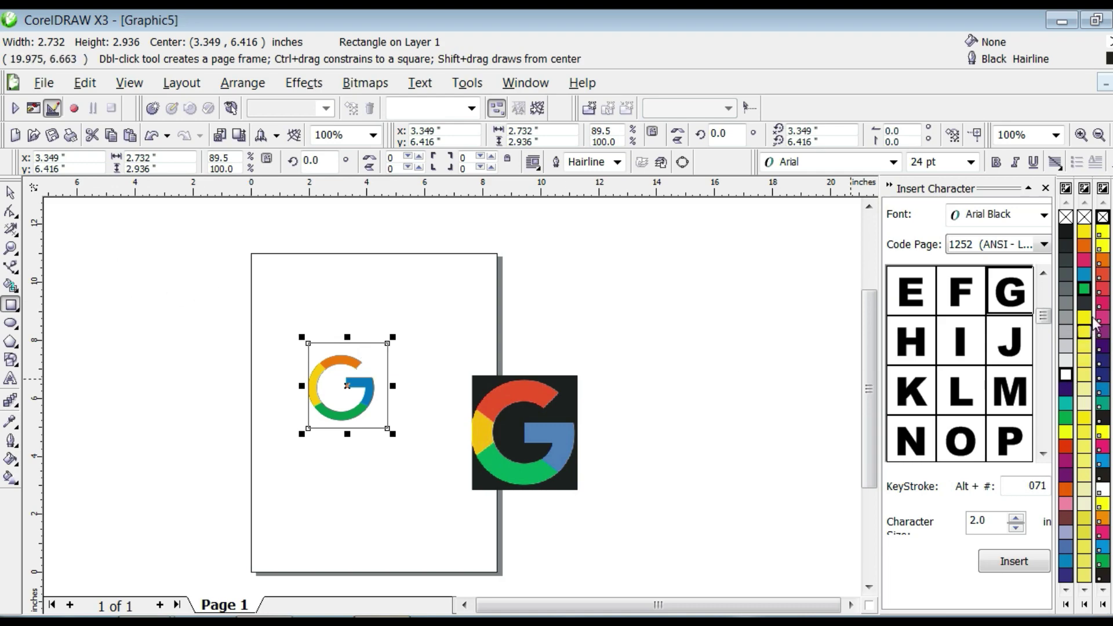
- Fill the background rectangle with Black and send it behind the coloured G
click(1068, 239)
click(235, 82)
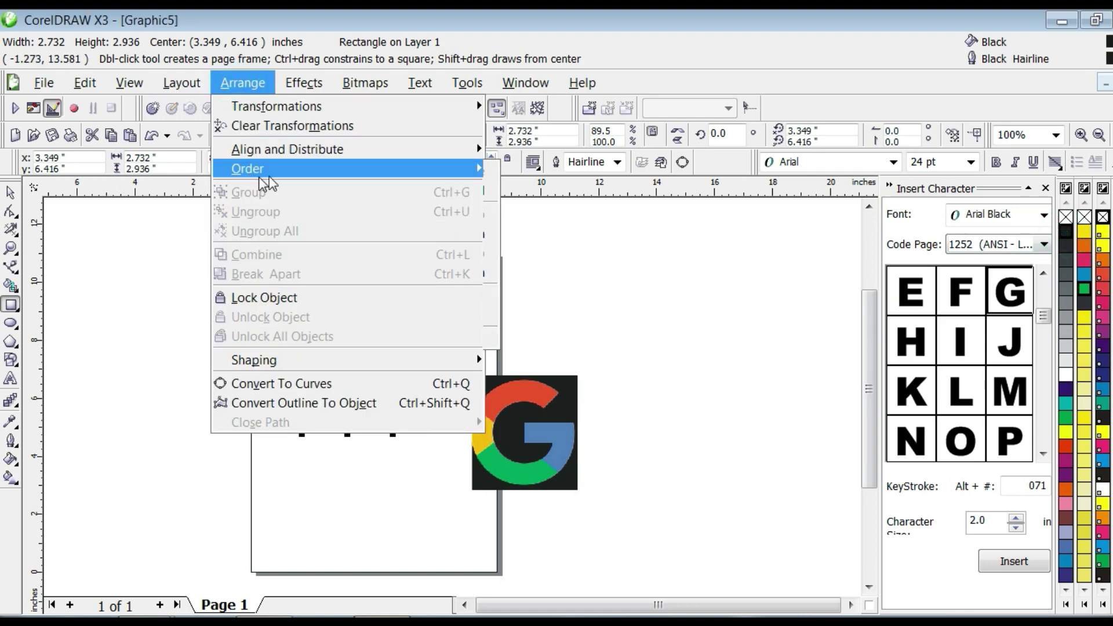
mouse_move(264, 170)
click(558, 190)
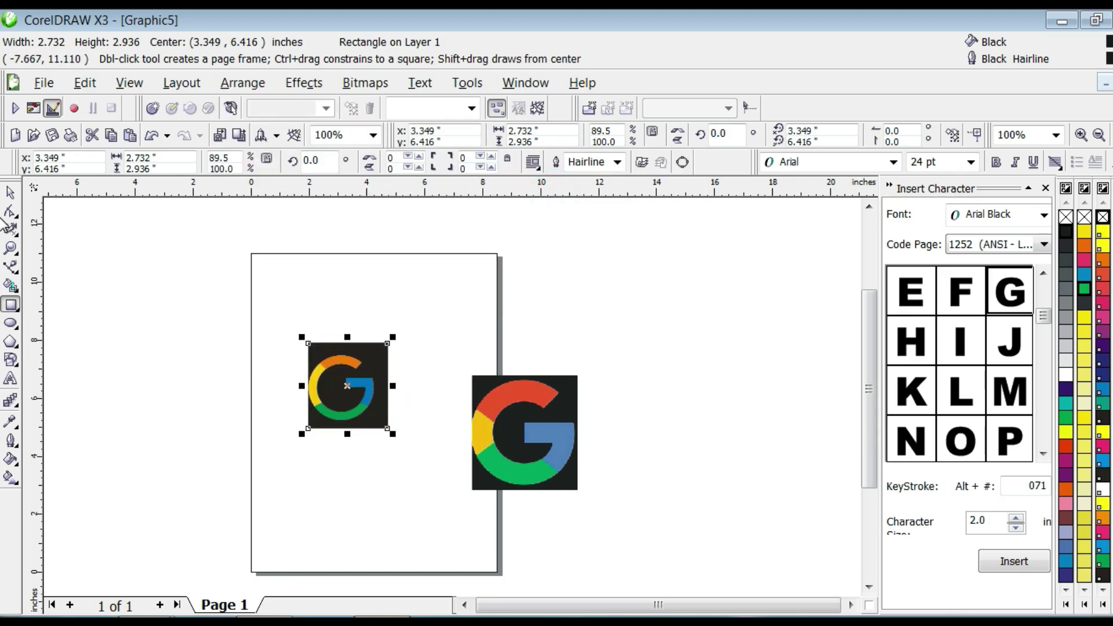
- Select the G logo together with its black background and export it as a JPG named google in the logo folder
click(11, 191)
drag(252, 299, 416, 475)
click(45, 82)
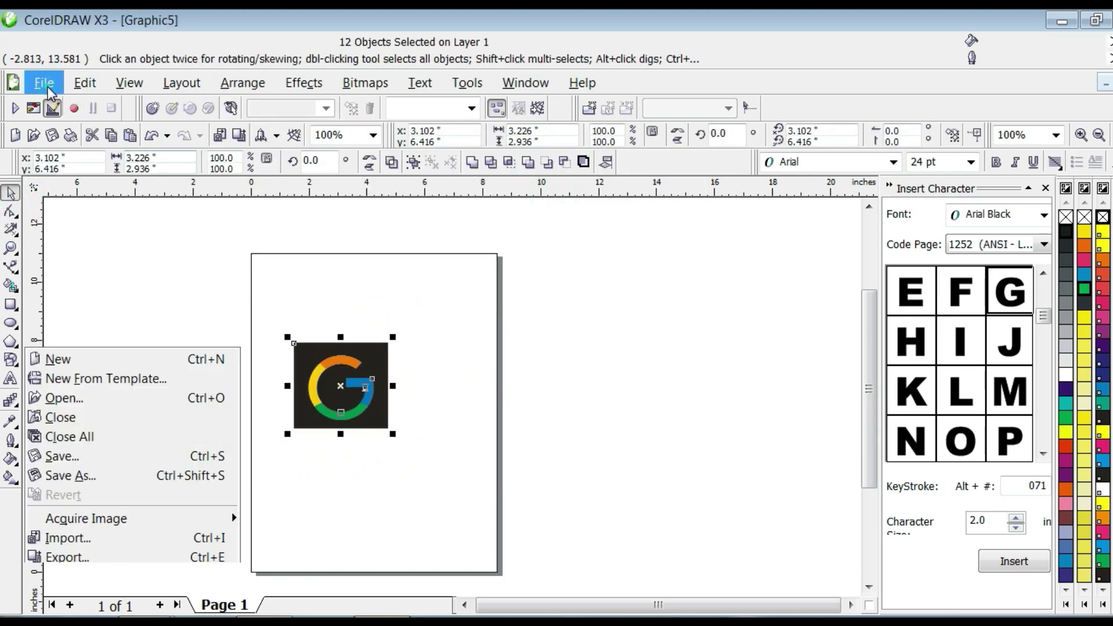
click(72, 203)
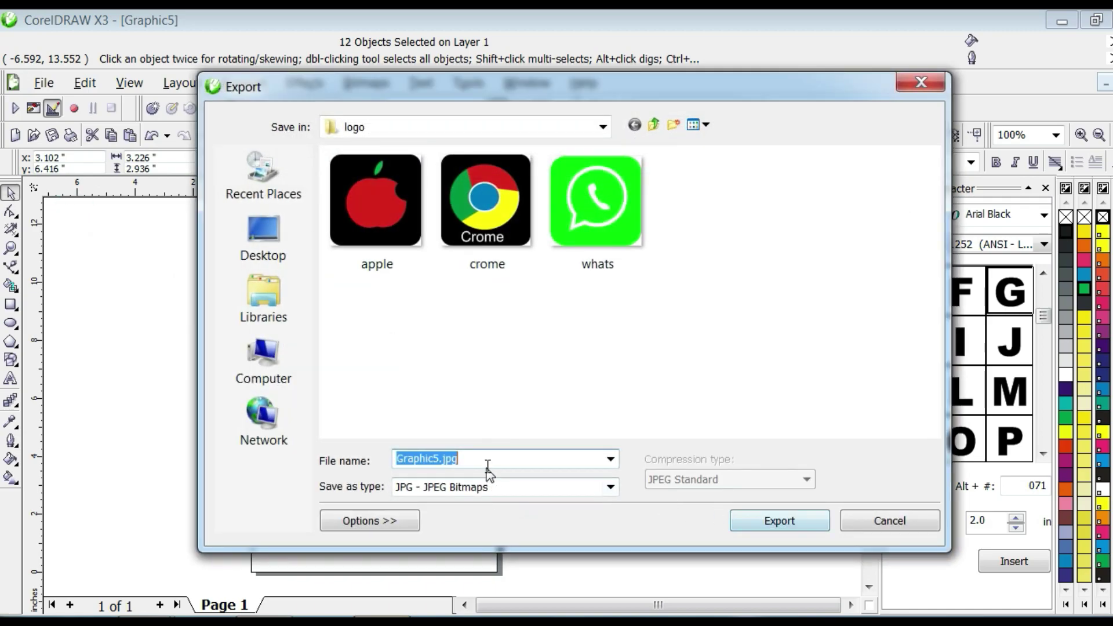
key(BackSpace)
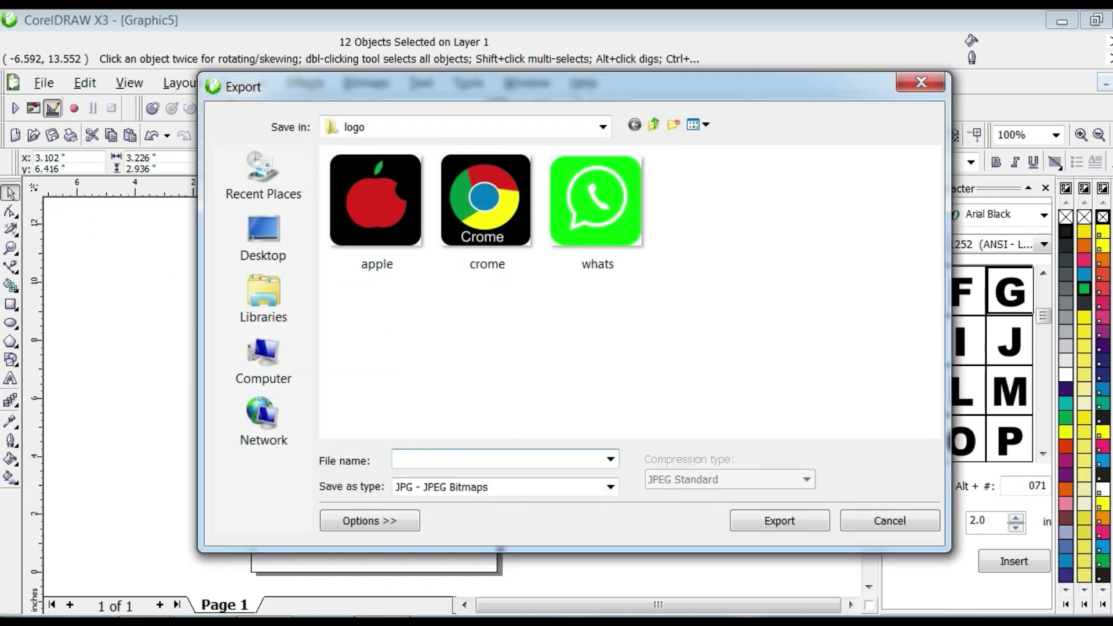
click(798, 522)
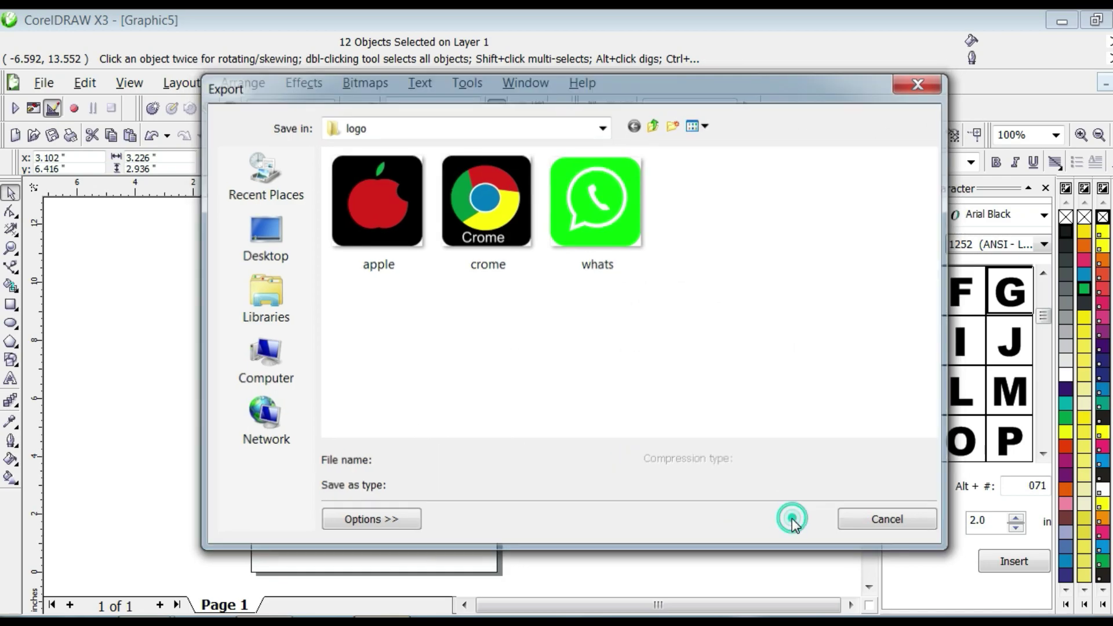
click(566, 462)
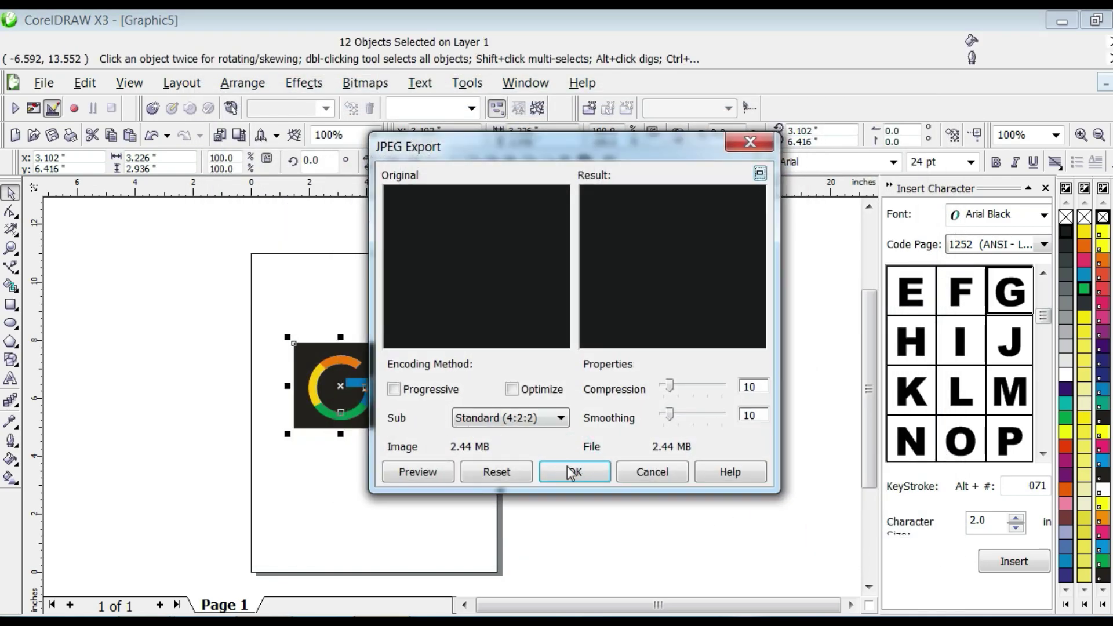
click(571, 472)
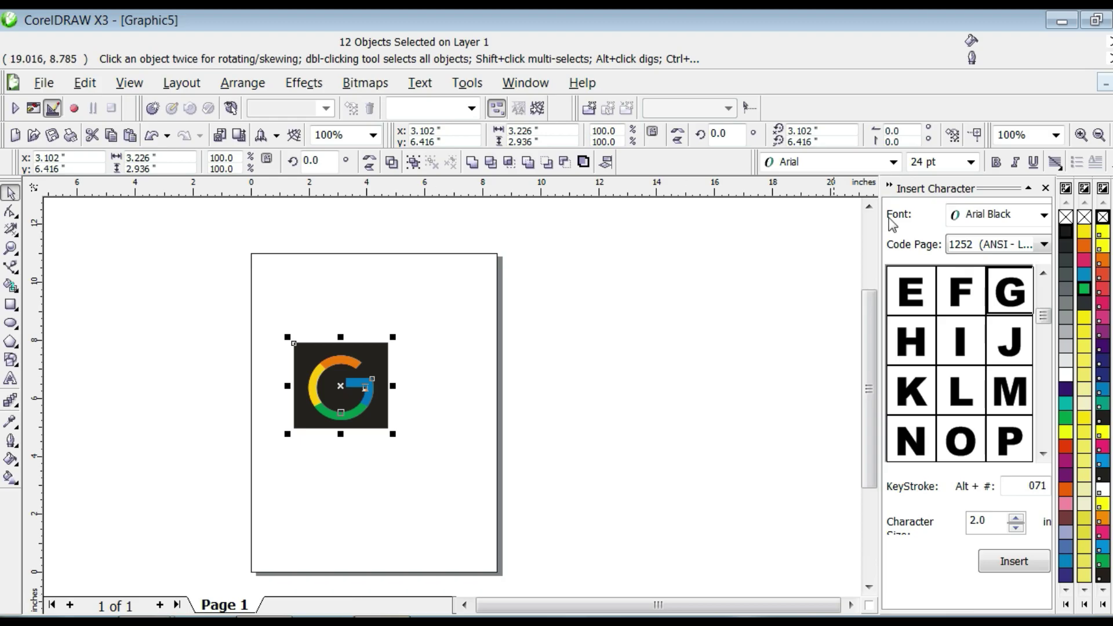
- Switch to the logo folder in Windows Explorer and maximize its window to view the exported logo images
click(1059, 22)
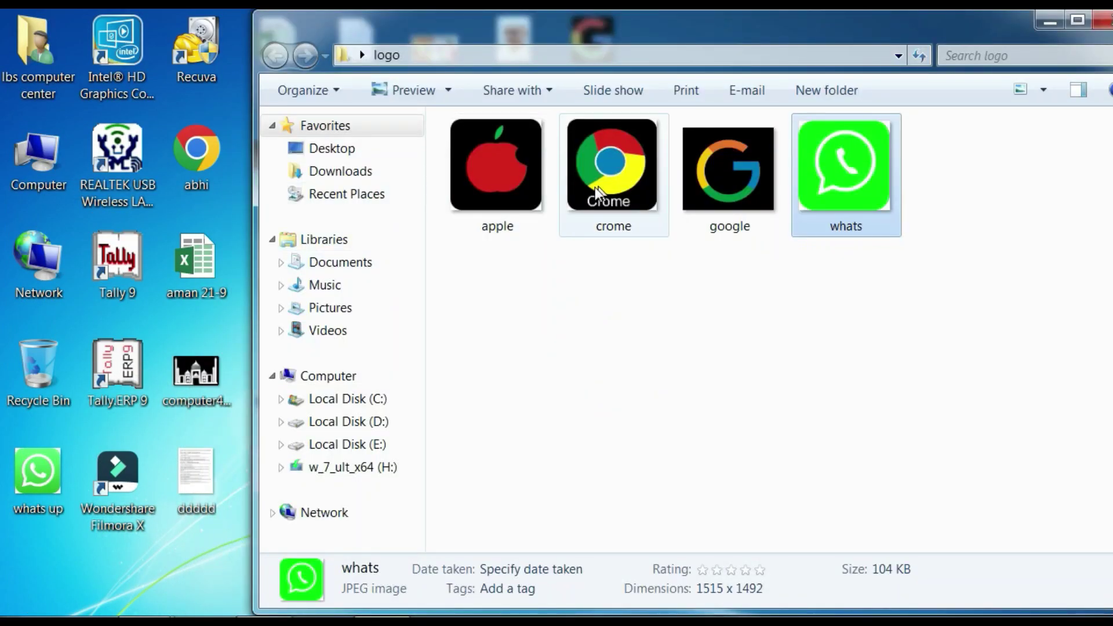
click(852, 353)
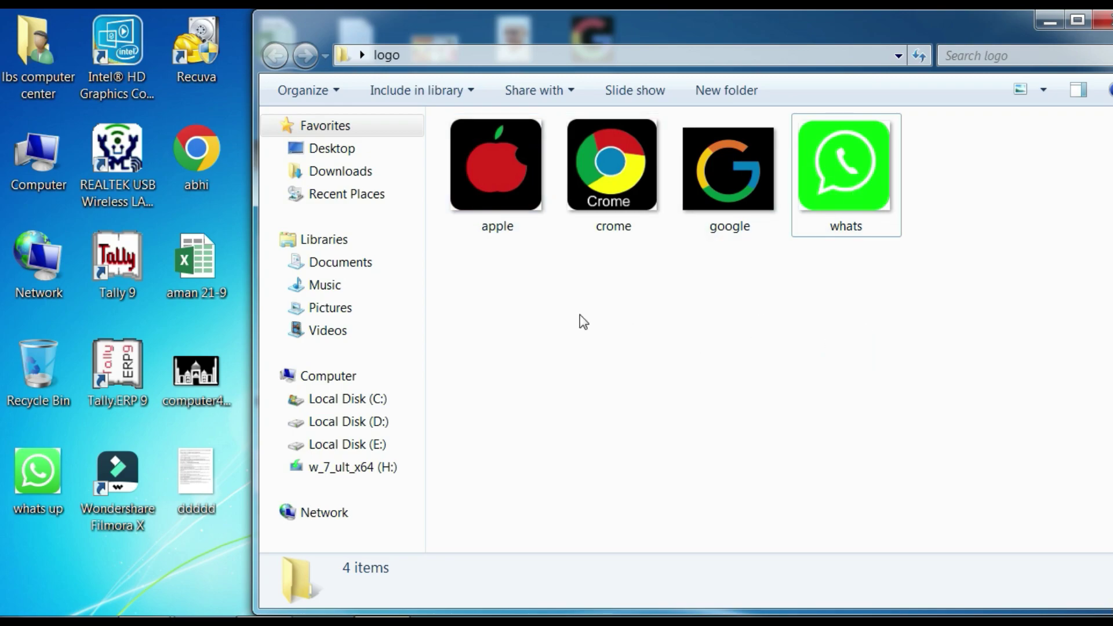
double_click(511, 25)
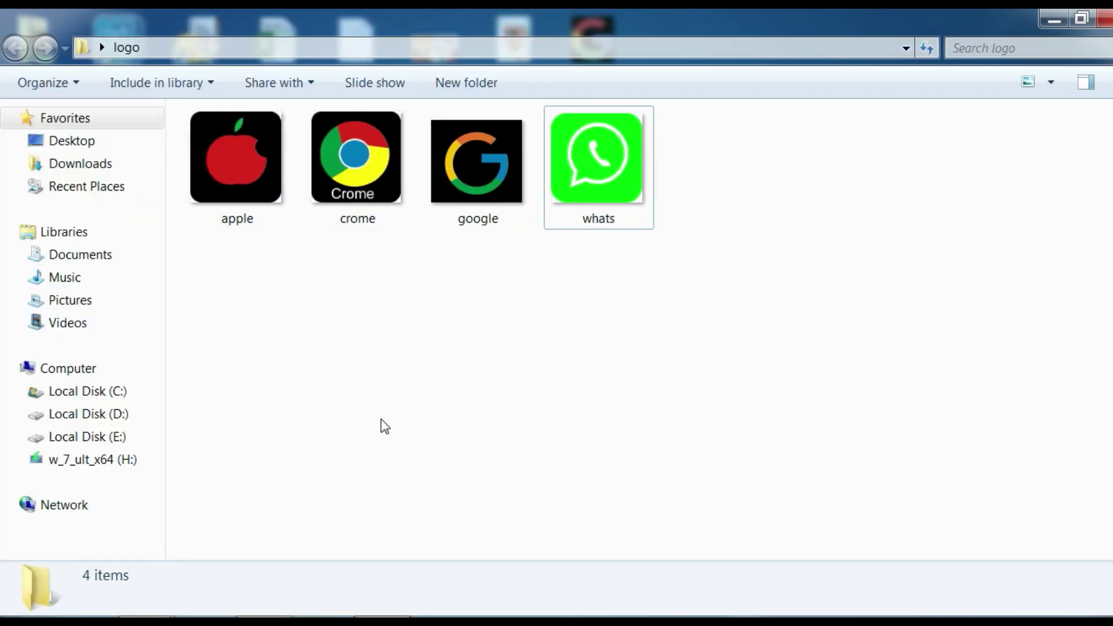